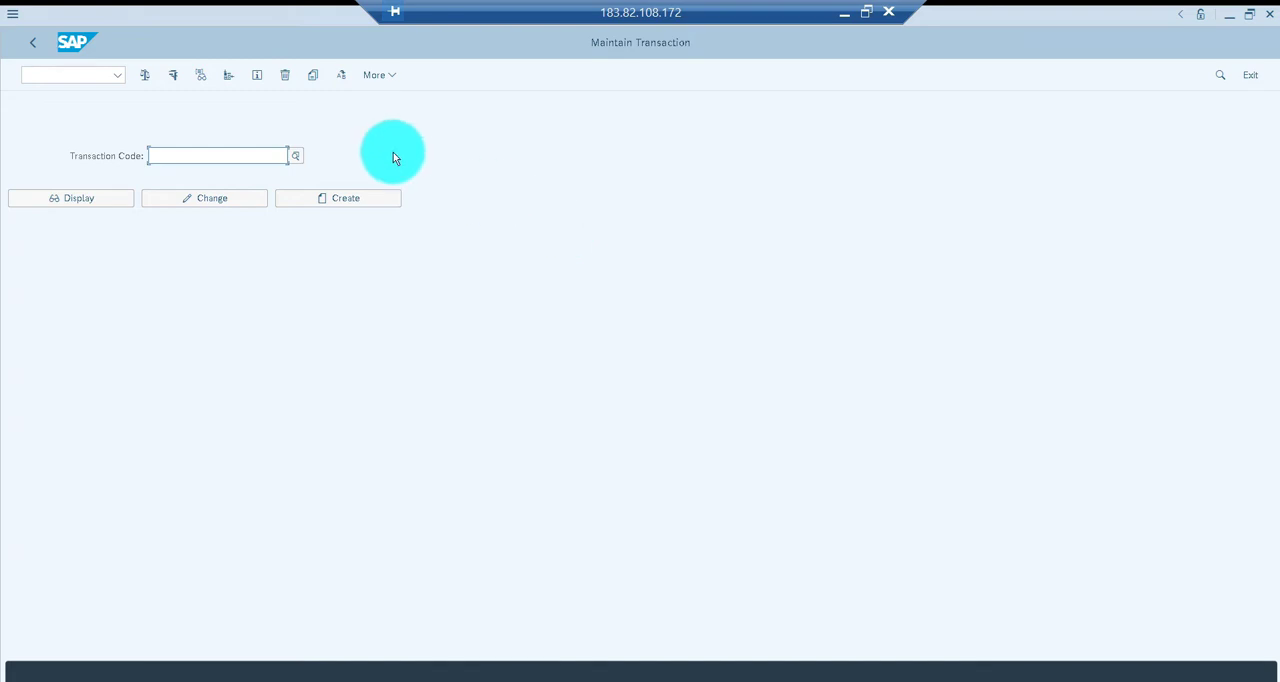
Run transaction /UI2/SEMOBJ_SAP and switch the semantic objects table to change mode, acknowledging the information messages
{"action": "left_click", "coordinate": [255, 158]}
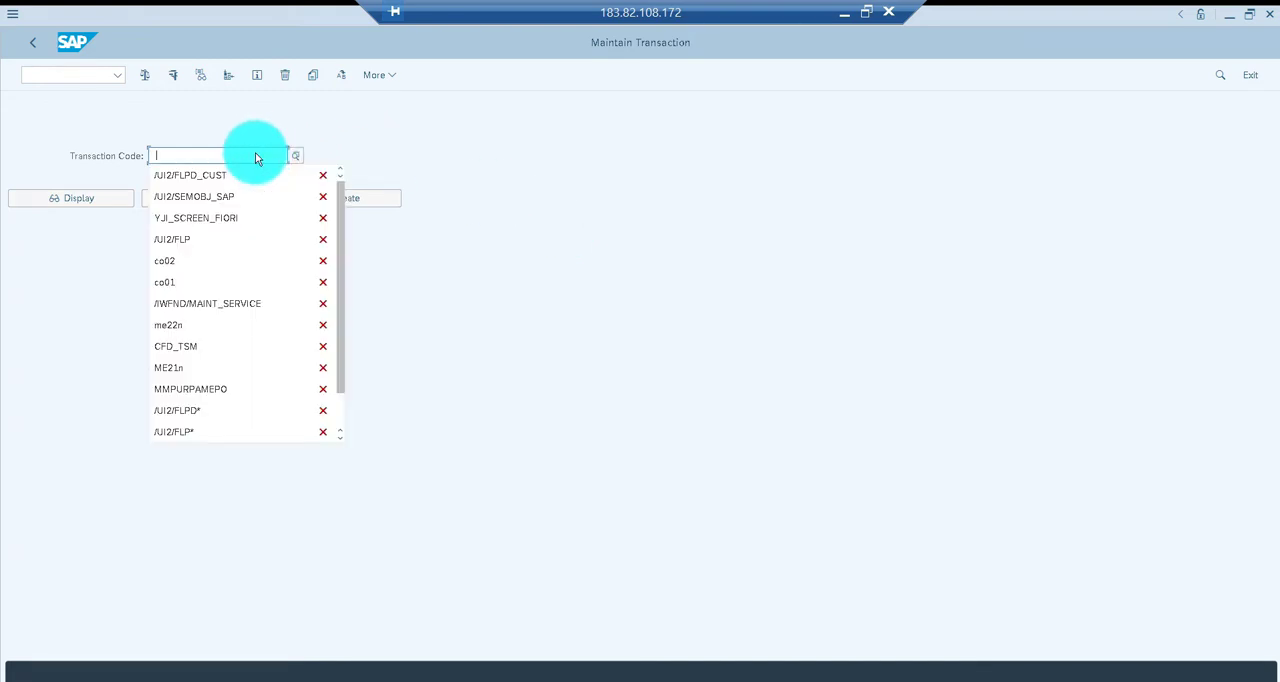
{"action": "left_click", "coordinate": [216, 199]}
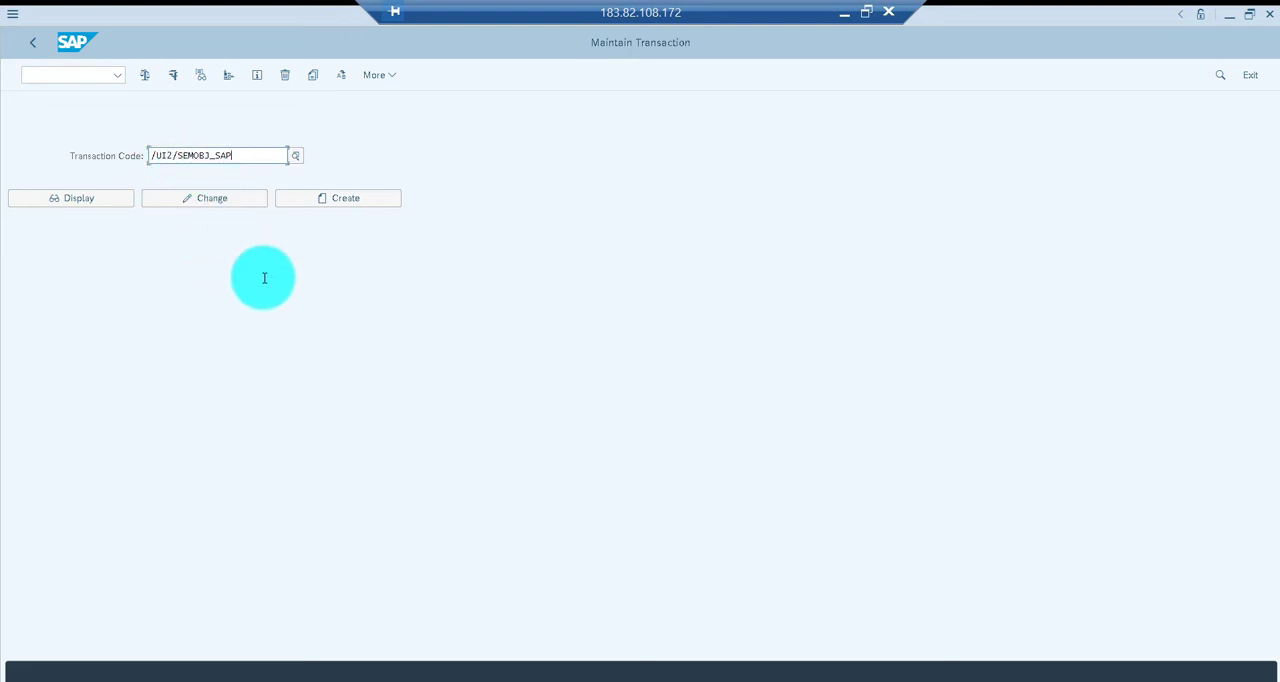
{"action": "key", "text": "F8"}
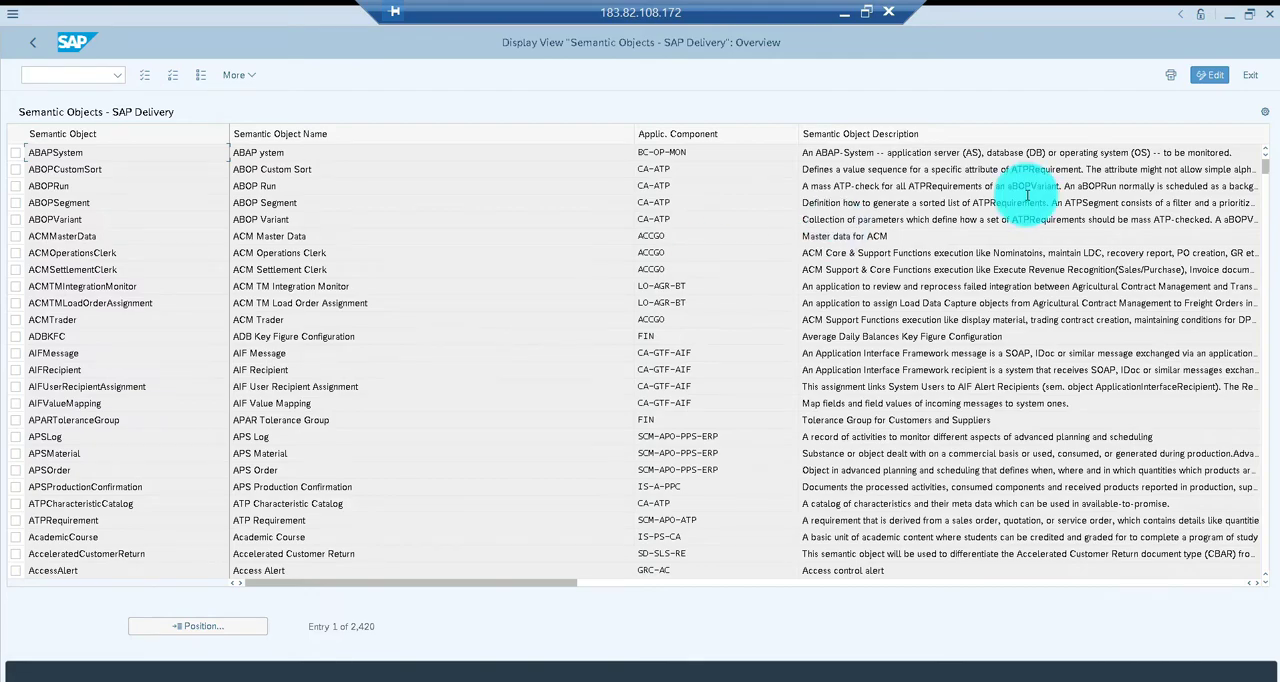
{"action": "left_click", "coordinate": [1210, 77]}
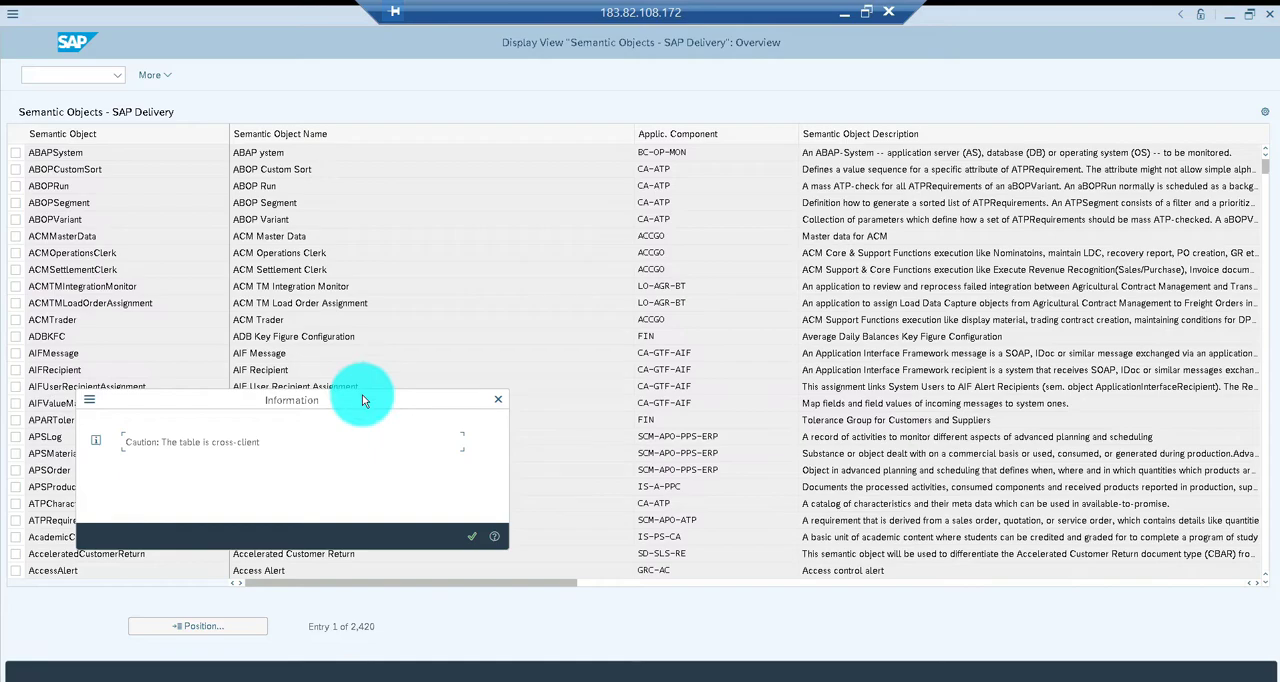
{"action": "key", "text": "Return"}
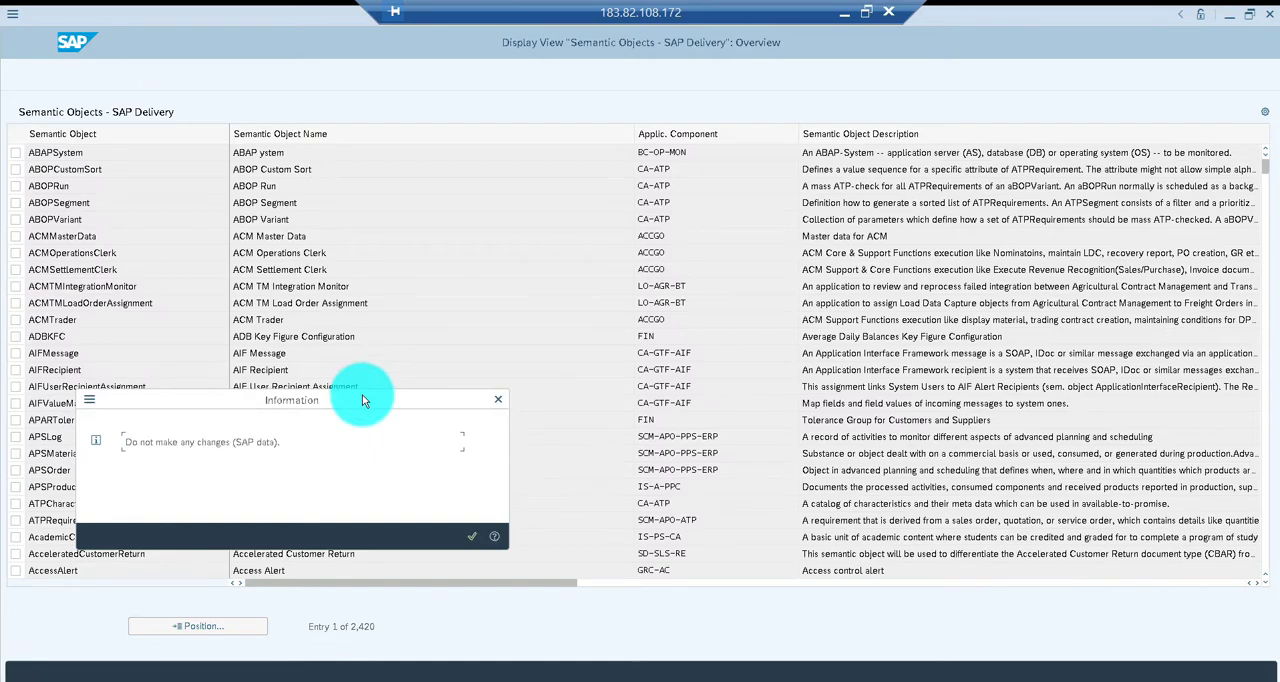
{"action": "key", "text": "Return"}
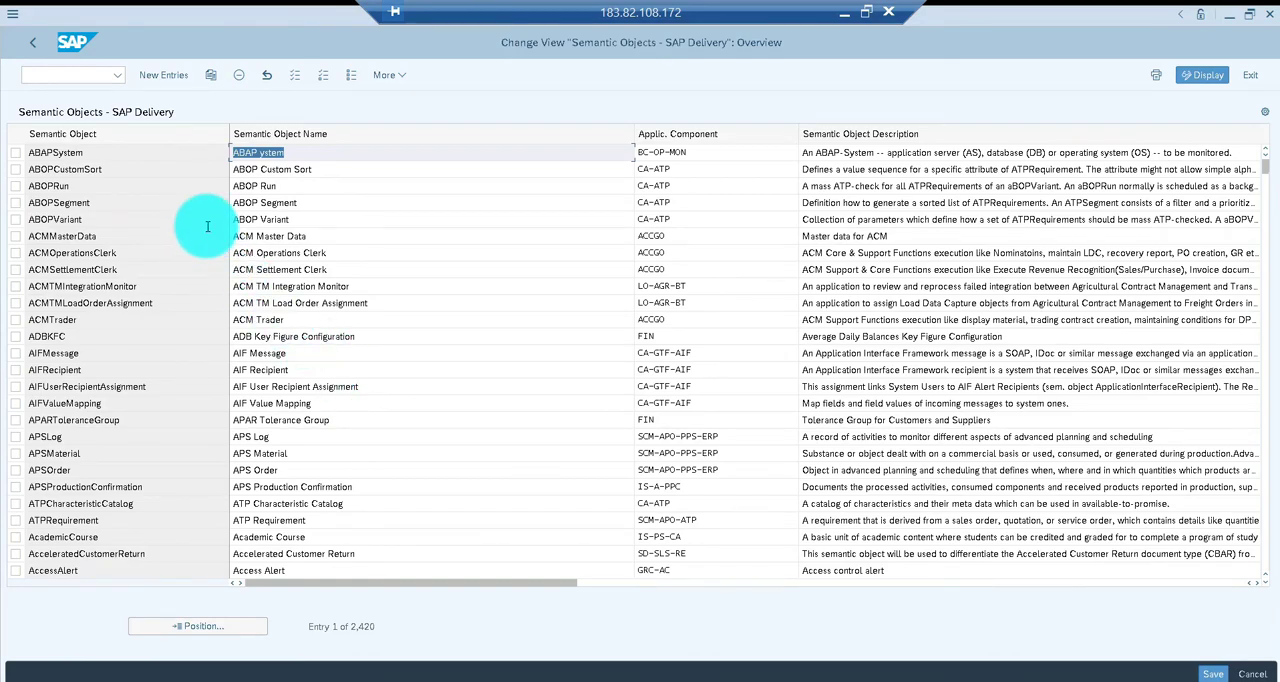
Add a new semantic object CO01_CR, also named CO01_CR, with application component PP and description "Enabled CO01 Transaction"
{"action": "left_click", "coordinate": [156, 76]}
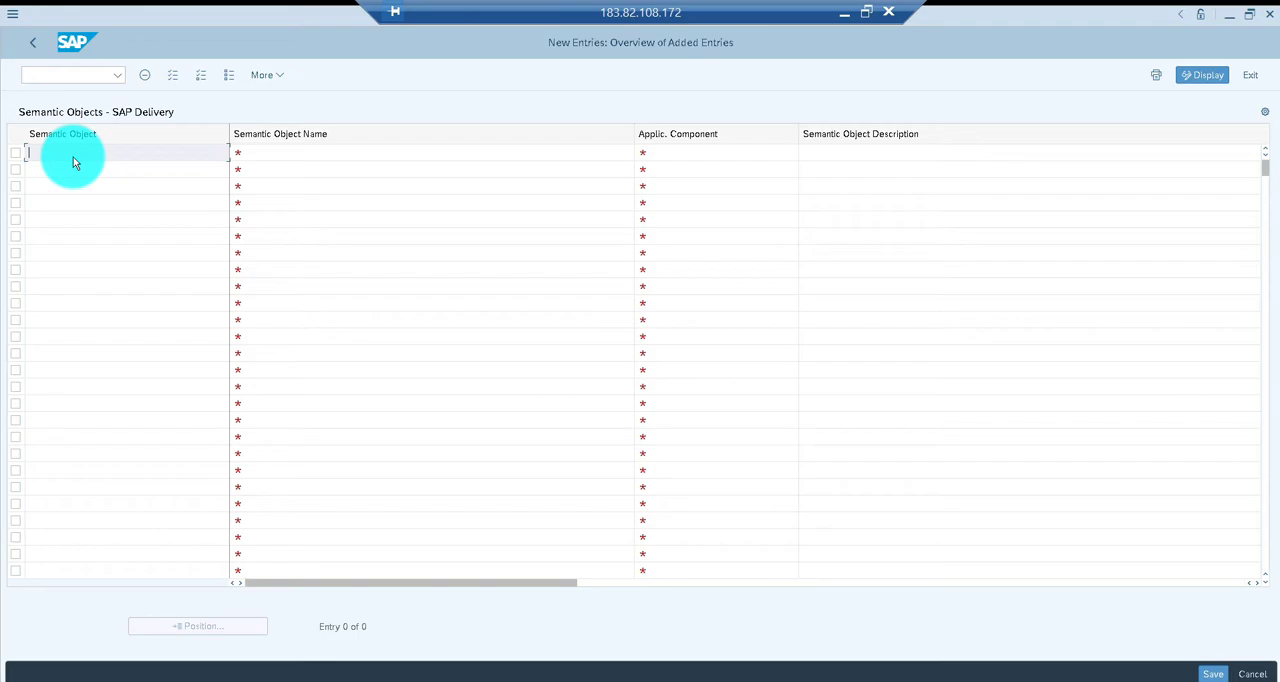
{"action": "type", "text": "CO01_CR"}
{"action": "key", "text": "Tab"}
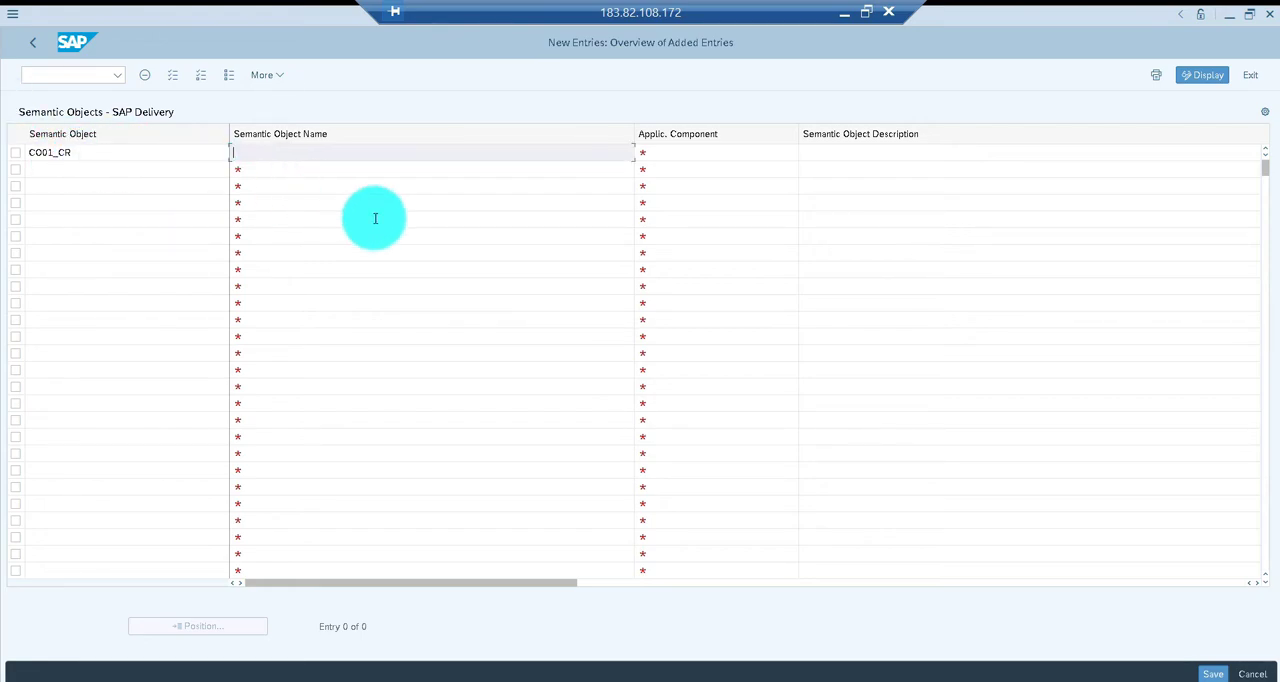
{"action": "type", "text": "CO01_CR"}
{"action": "key", "text": "Tab"}
{"action": "type", "text": "PP"}
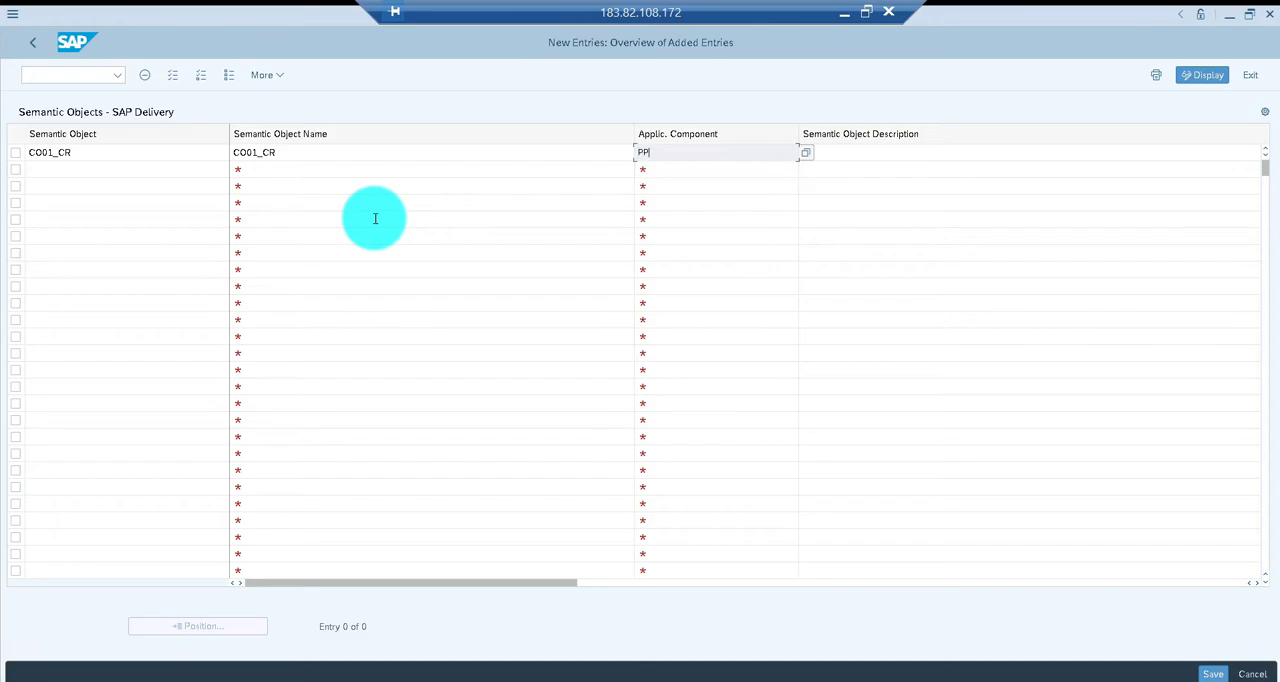
{"action": "key", "text": "Tab"}
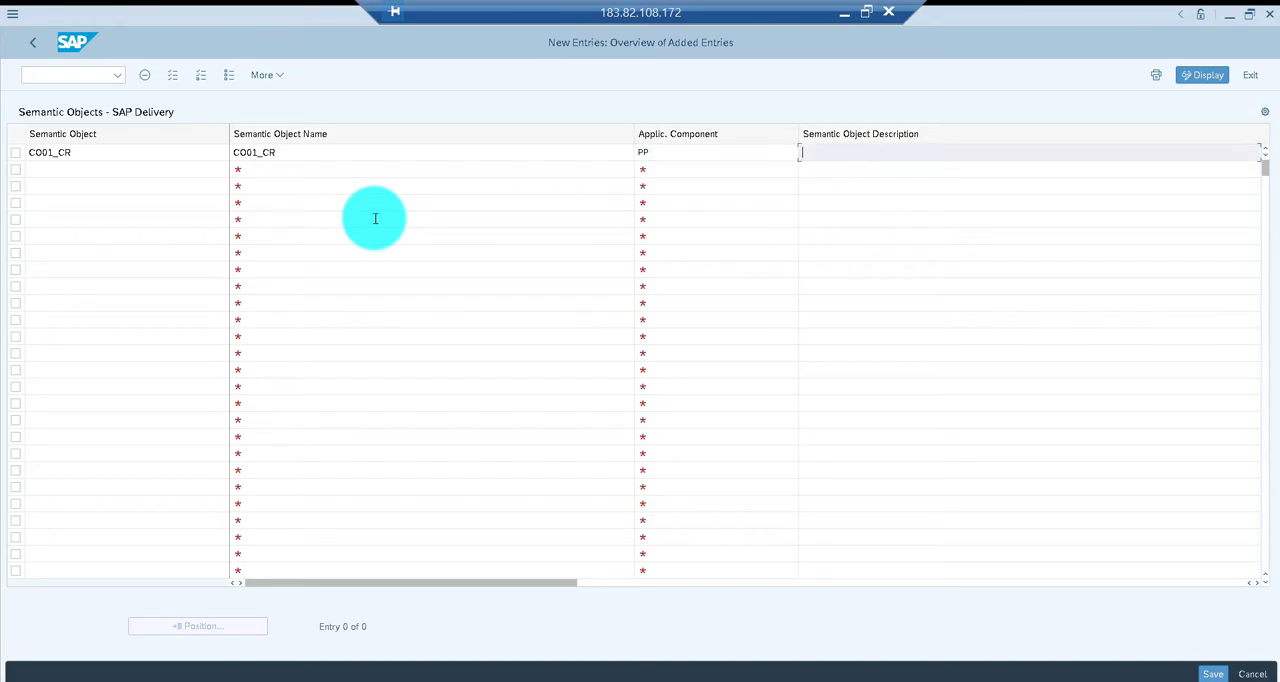
{"action": "type", "text": "Enabled CO01 Transaction"}
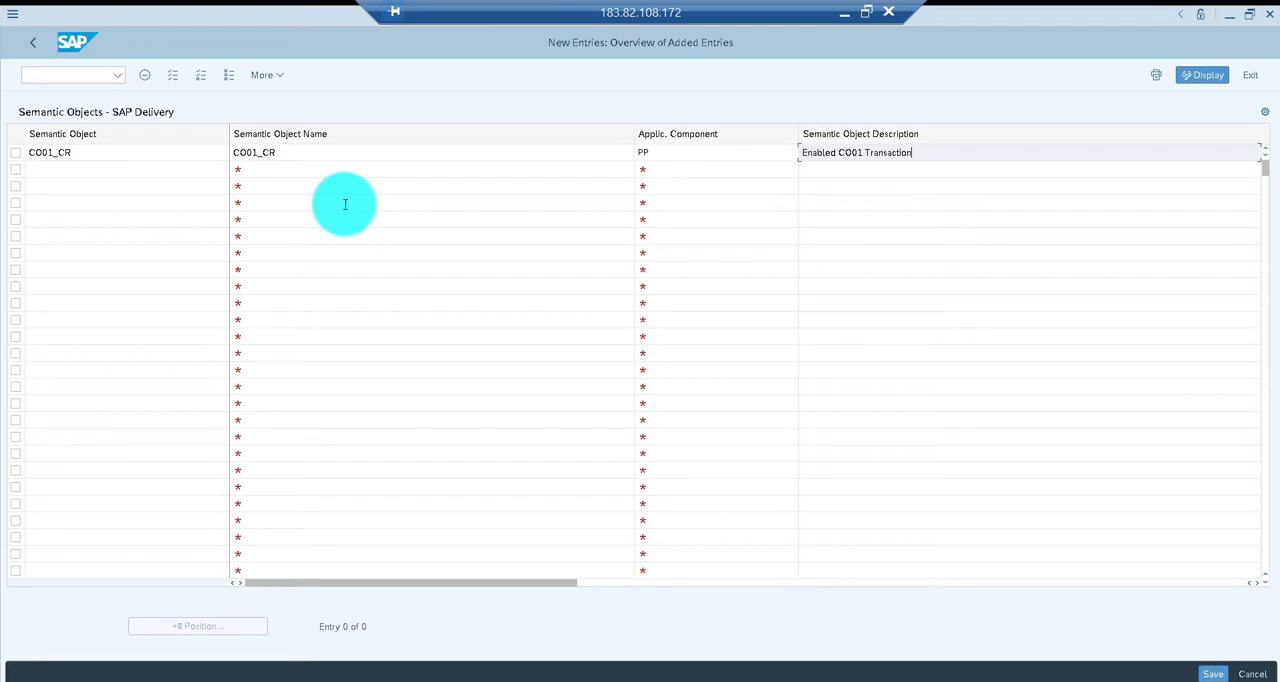
Save the new semantic object in the proposed workbench request, accepting the local request warning
{"action": "left_click", "coordinate": [1212, 673]}
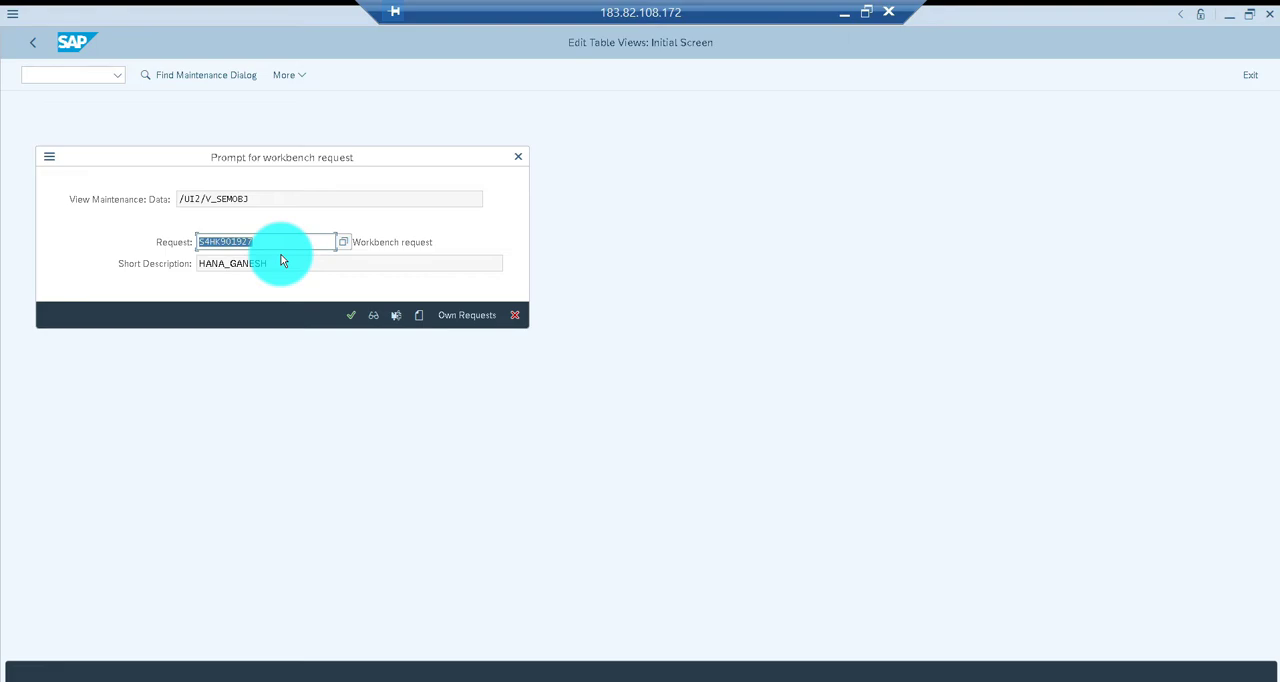
{"action": "left_click", "coordinate": [347, 315]}
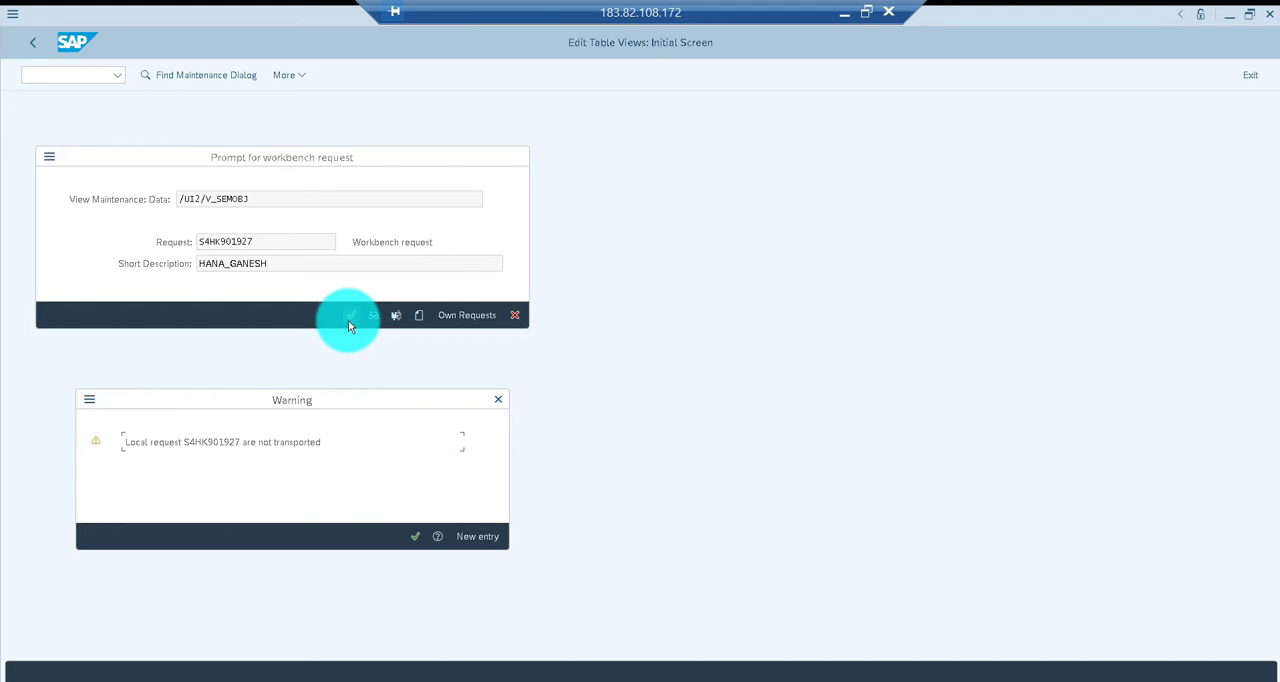
{"action": "key", "text": "Return"}
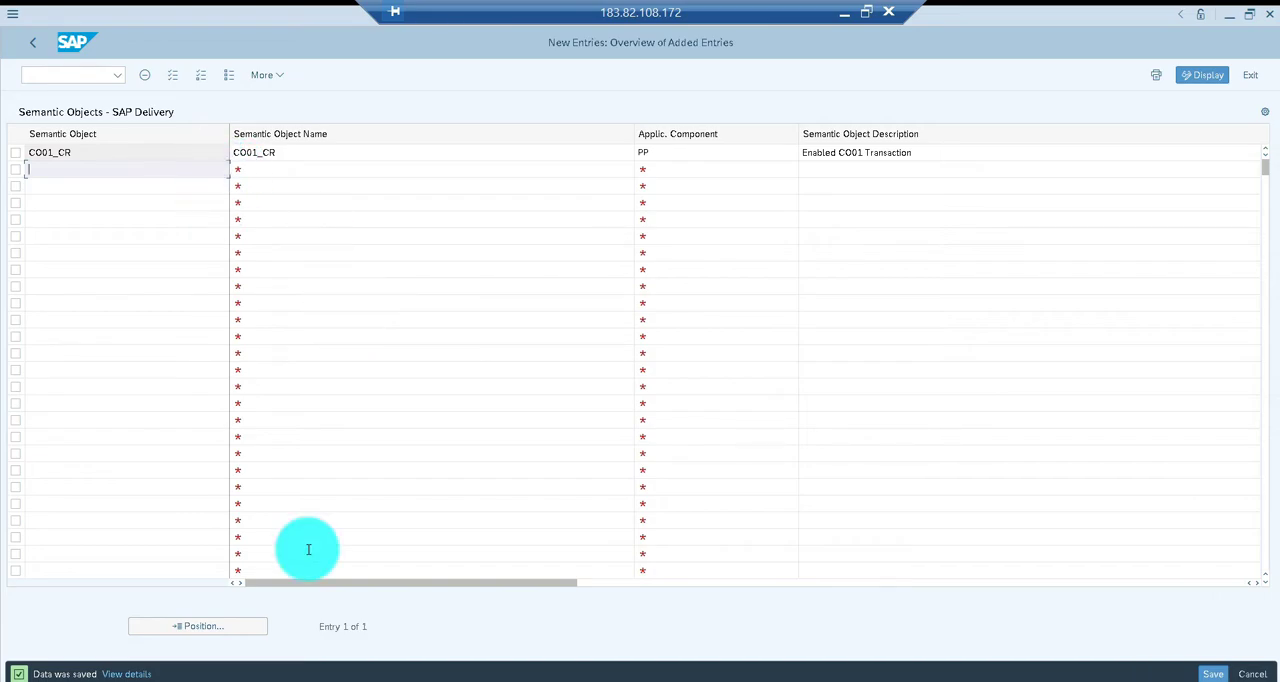
Return to the SAP Easy Access screen and run transaction lpd_cust
{"action": "left_click", "coordinate": [32, 50]}
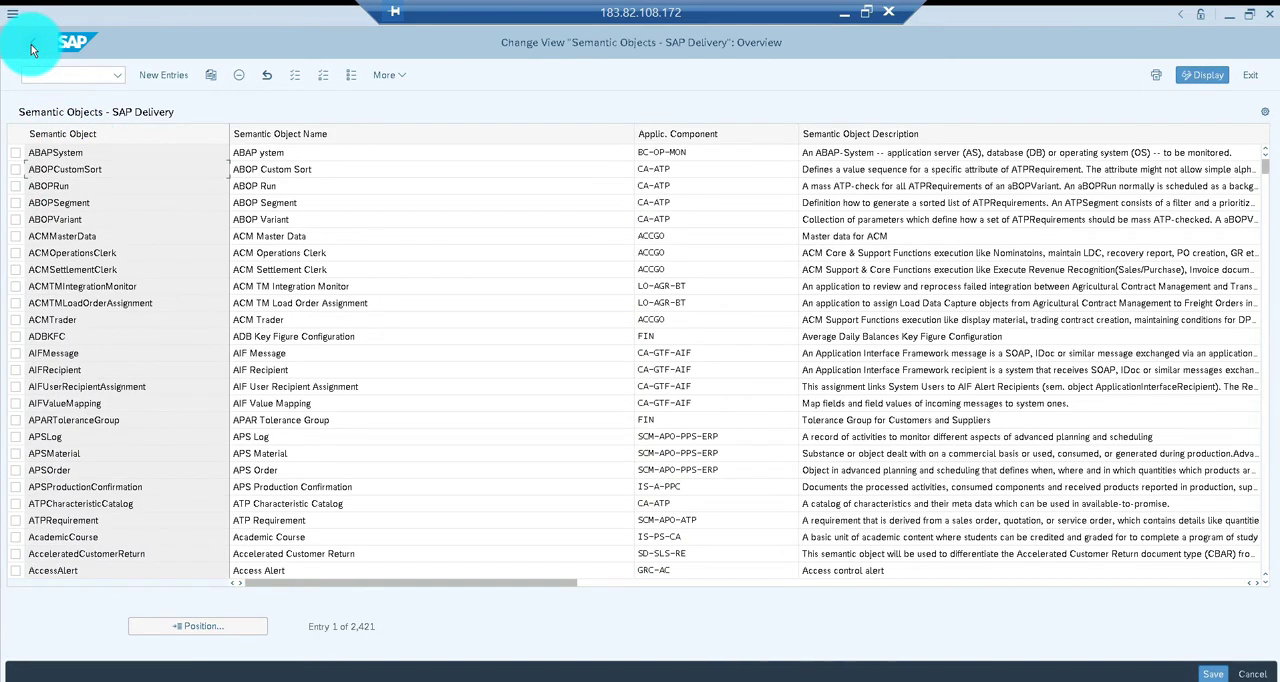
{"action": "left_click", "coordinate": [32, 50]}
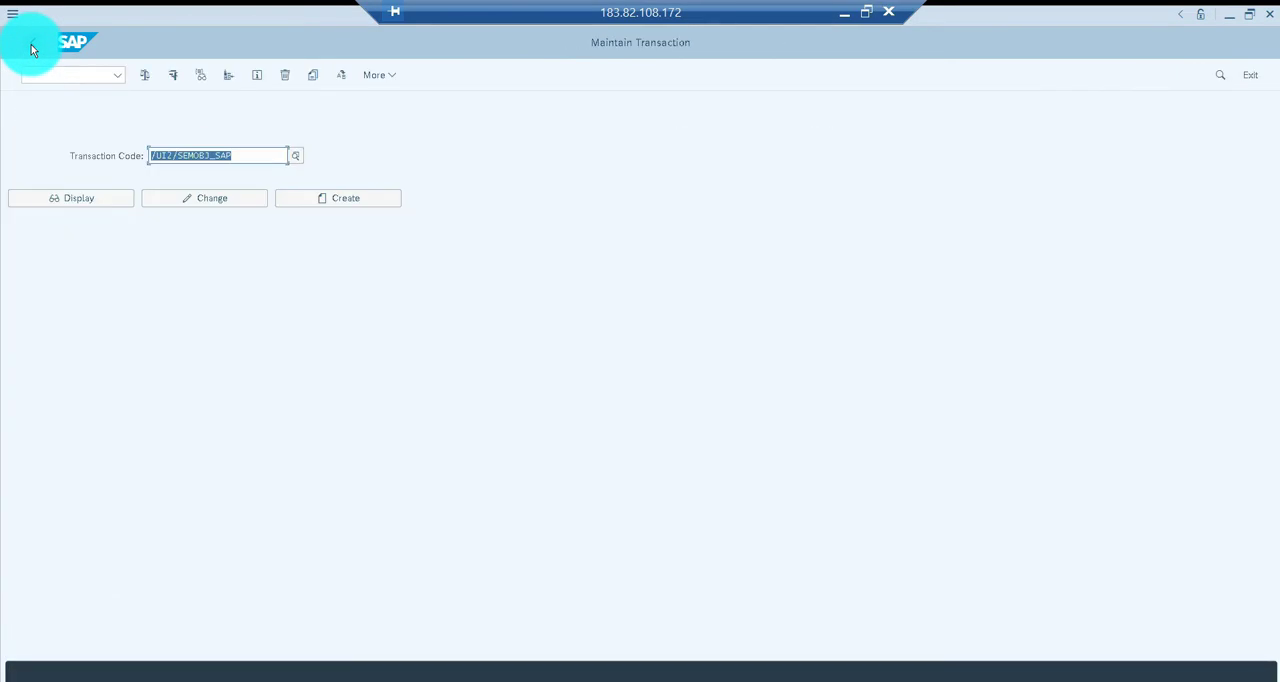
{"action": "left_click", "coordinate": [32, 50]}
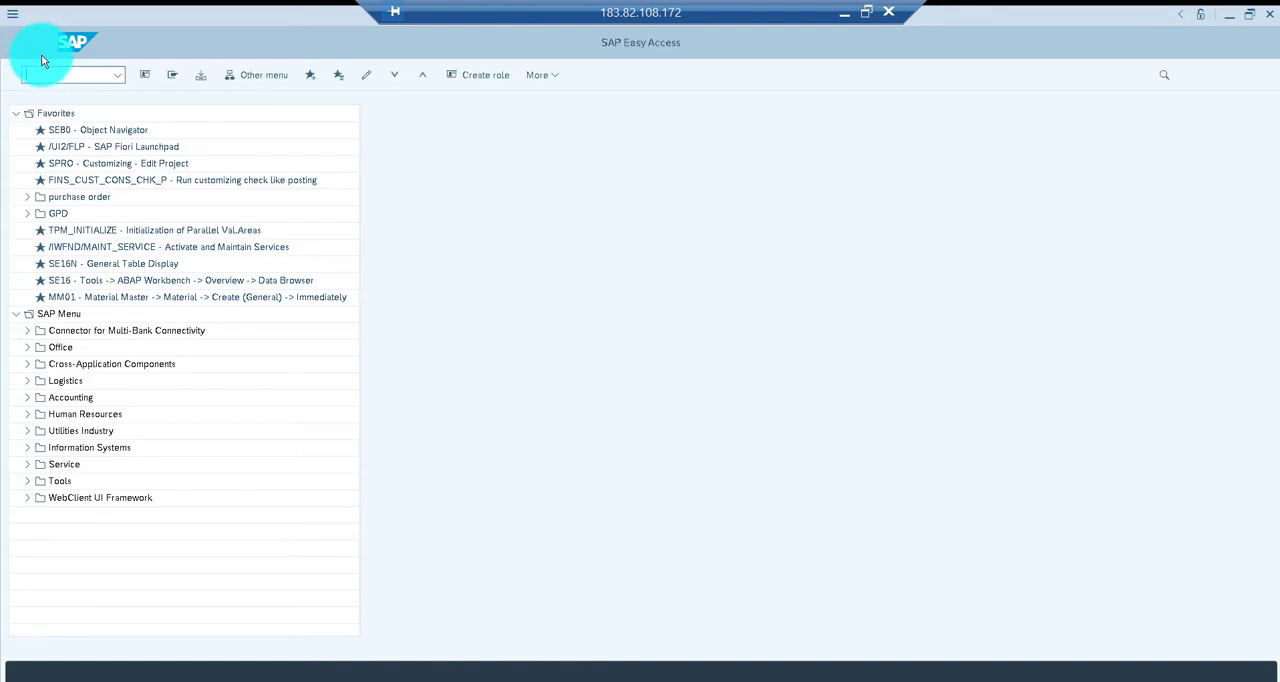
{"action": "type", "text": "lpd_cus"}
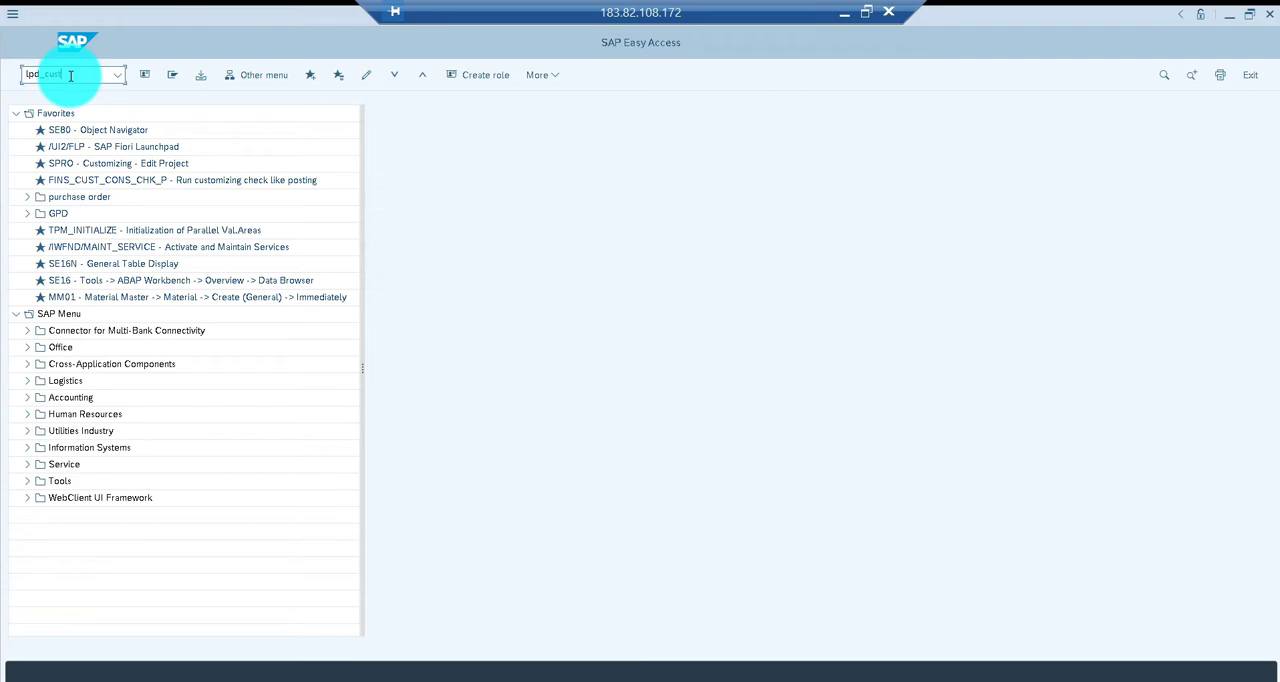
{"action": "type", "text": "t"}
{"action": "key", "text": "Return"}
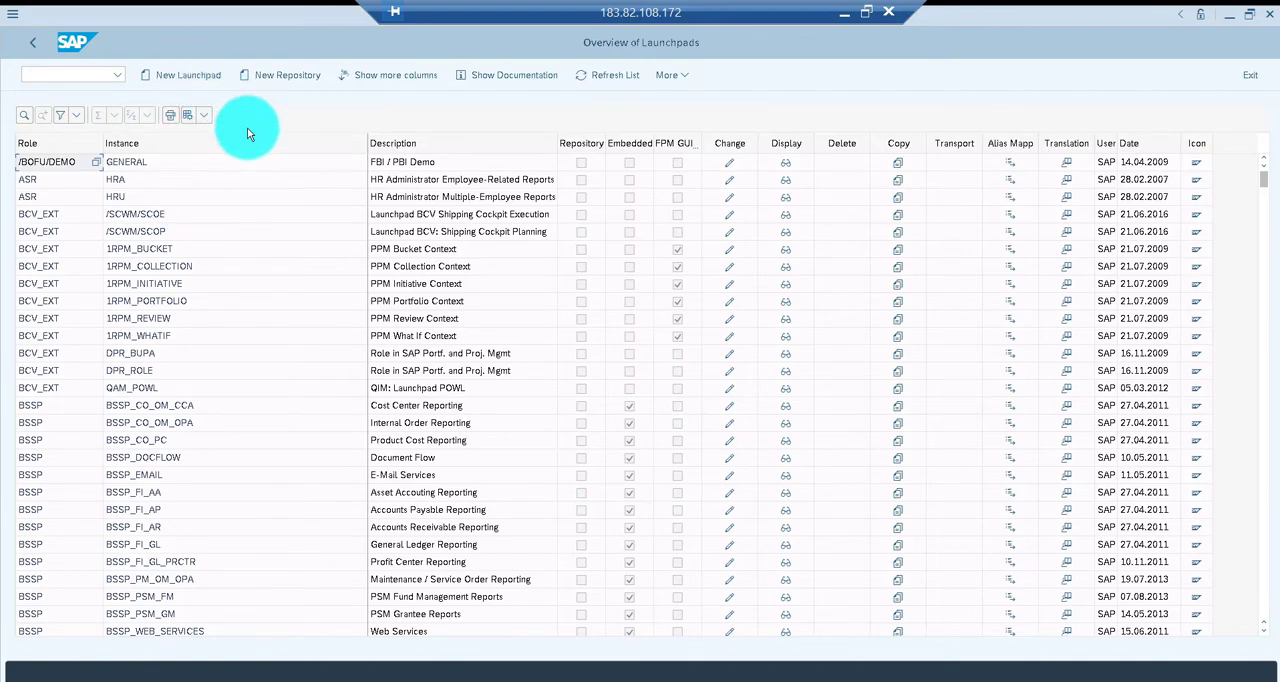
Start a new launchpad with the role ZJI_FROLES and the instance Transaction
{"action": "left_click", "coordinate": [181, 78]}
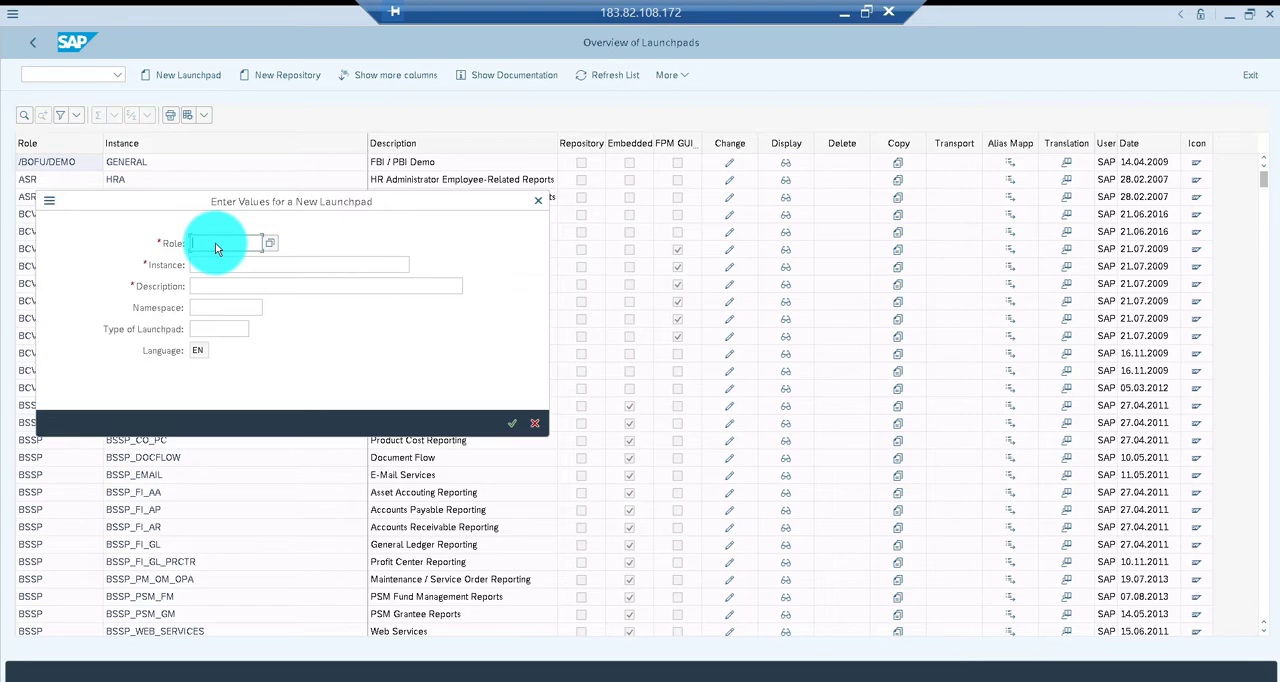
{"action": "type", "text": "ZJI"}
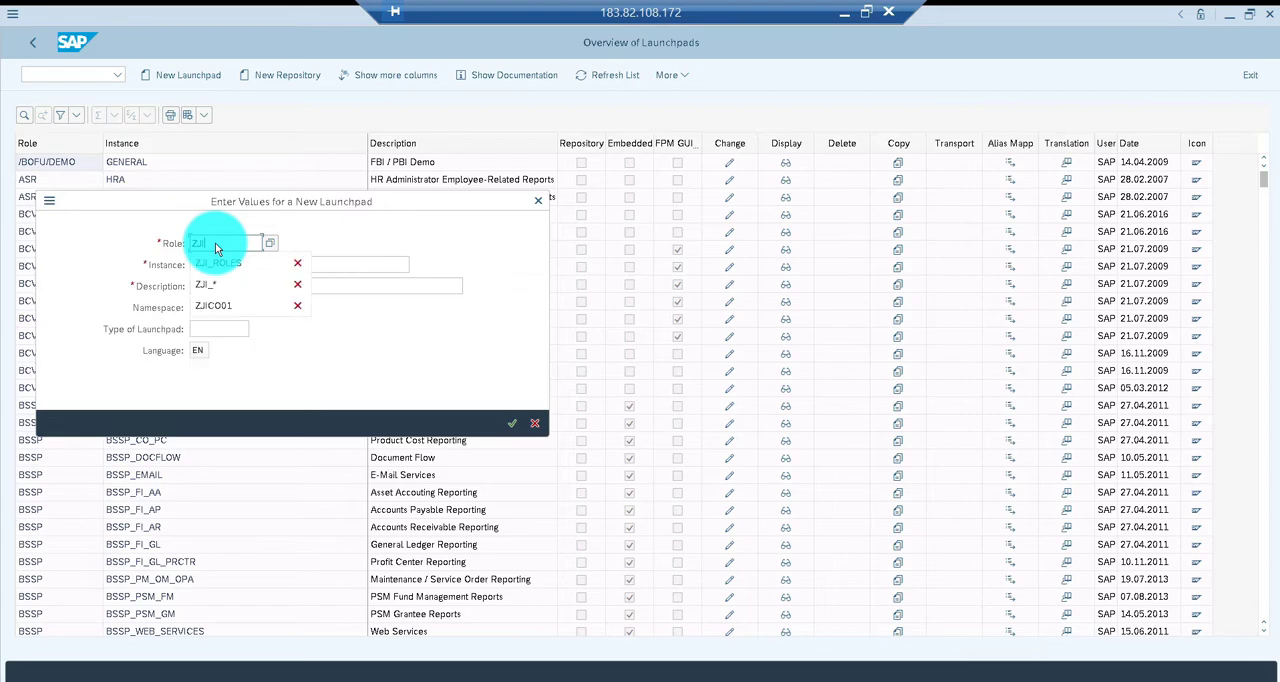
{"action": "type", "text": "_FROLES"}
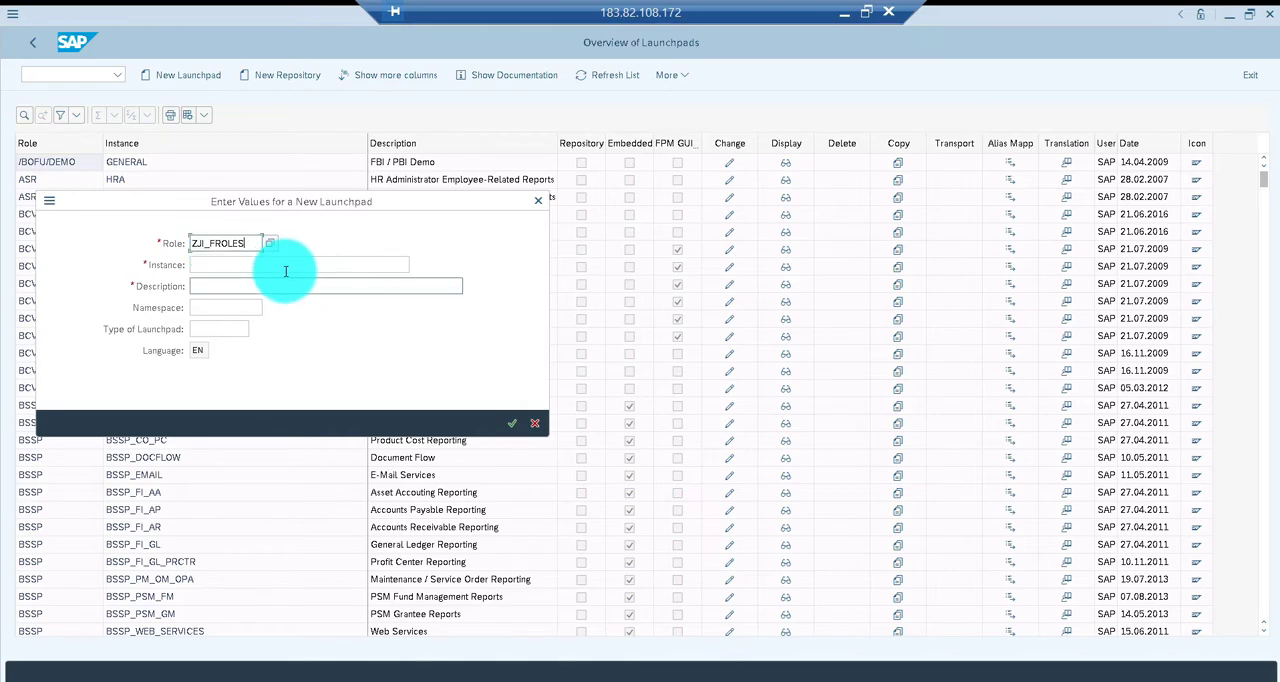
{"action": "left_click", "coordinate": [284, 266]}
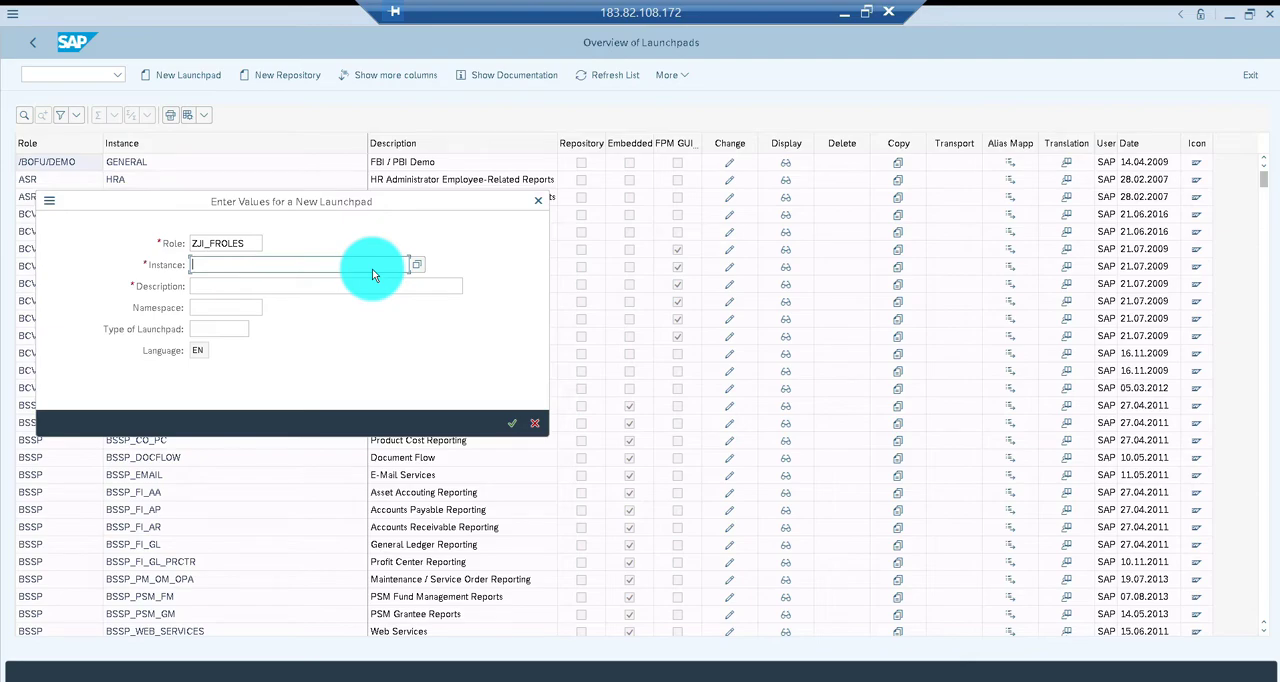
{"action": "type", "text": "TR"}
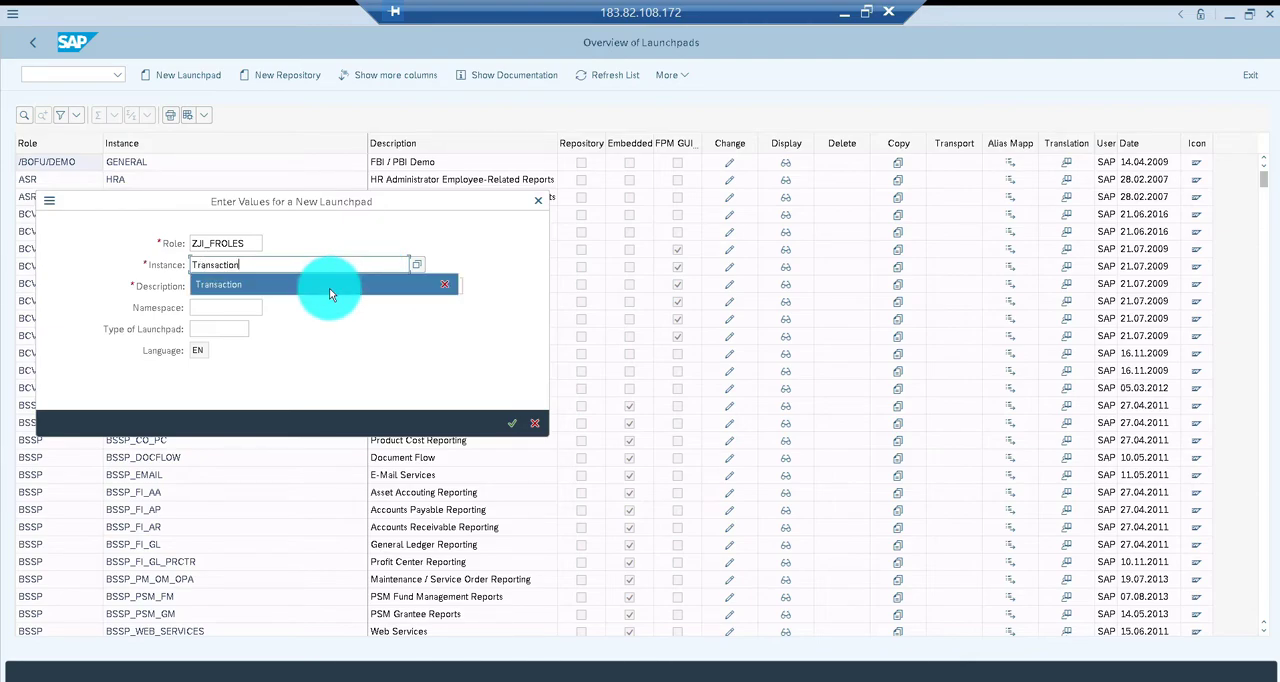
{"action": "left_click", "coordinate": [330, 285]}
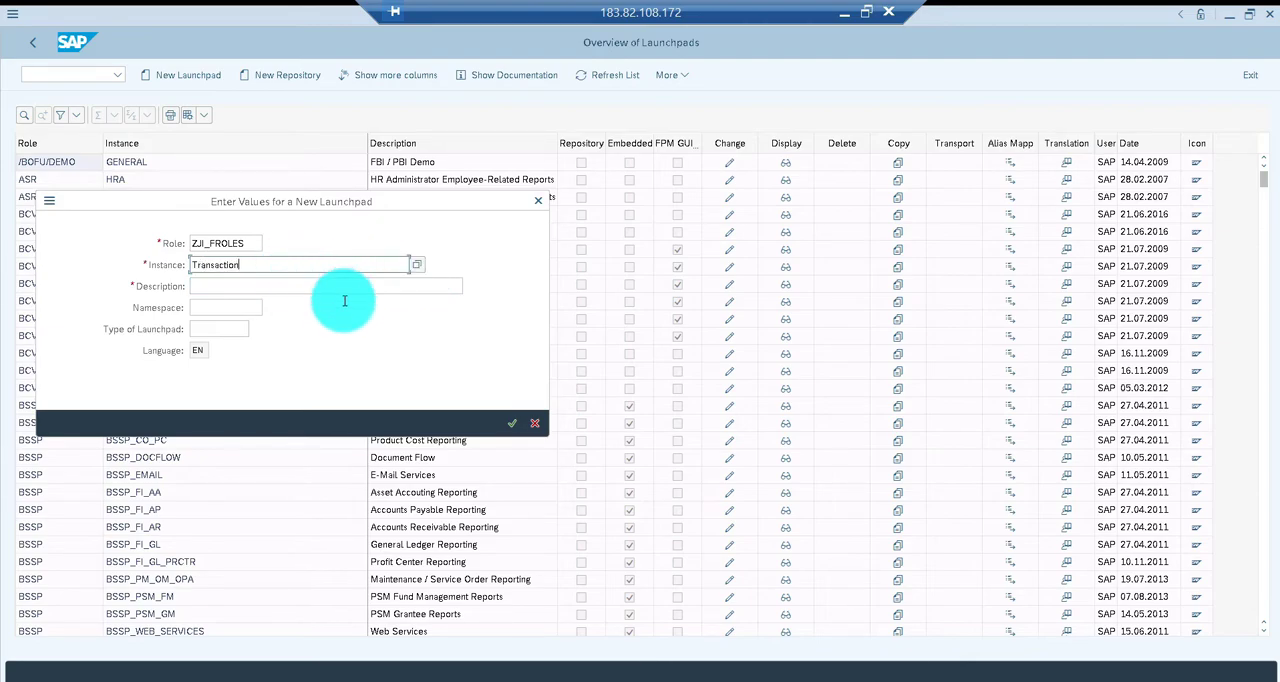
Enter "Firori Roles - Launchpad" as the new launchpad's description
{"action": "left_click", "coordinate": [289, 286]}
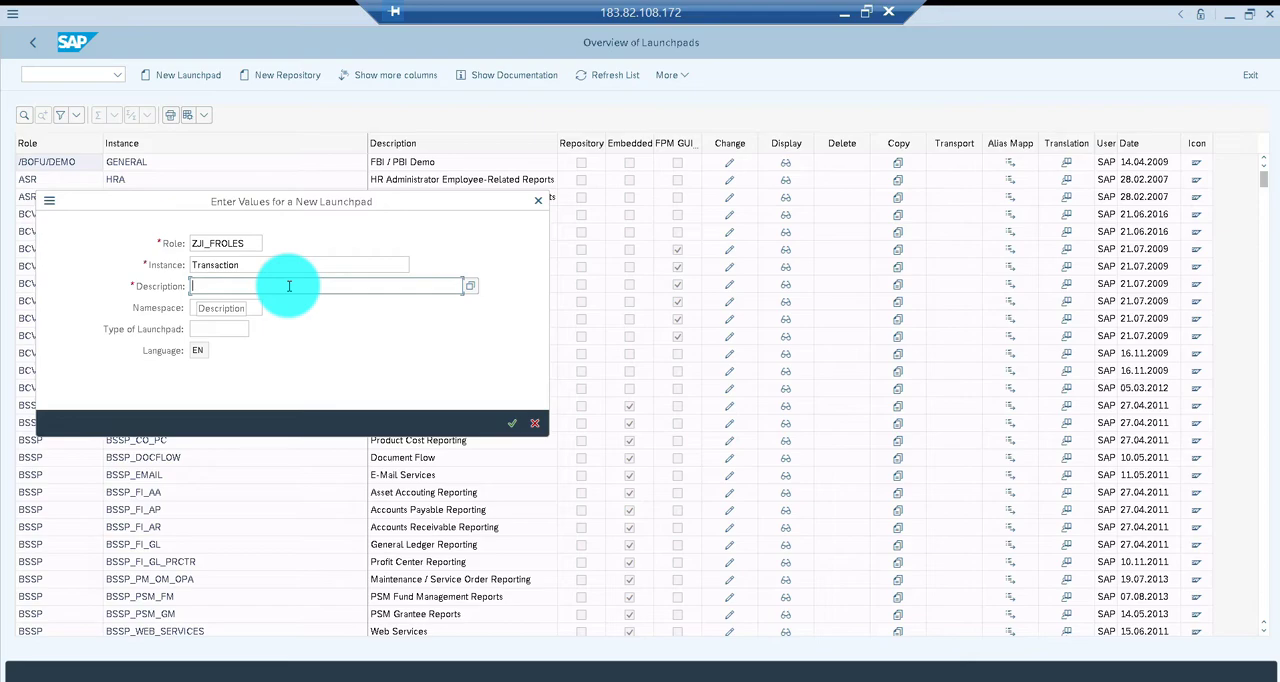
{"action": "type", "text": "Firori Roel"}
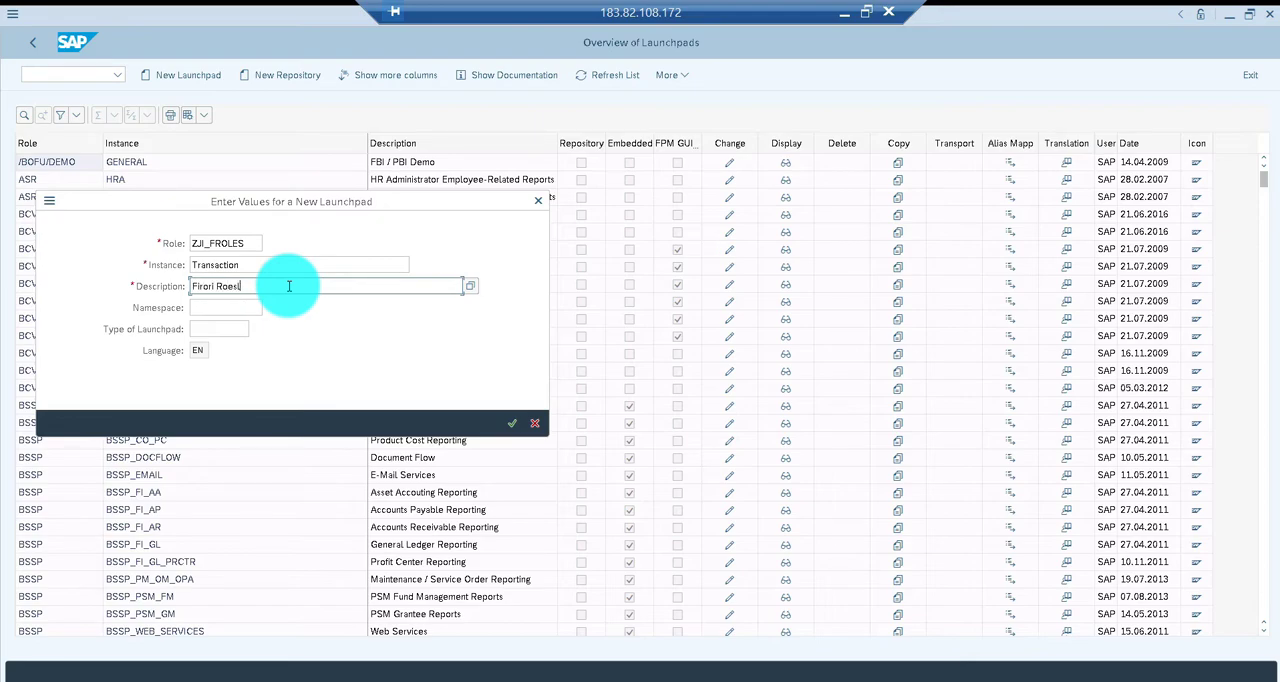
{"action": "key", "text": "BackSpace"}
{"action": "key", "text": "BackSpace"}
{"action": "type", "text": "le"}
{"action": "type", "text": "s - "}
{"action": "type", "text": "Launpad"}
{"action": "type", "text": "chpad"}
Choose namespace /0CUST/ and the stand-alone launchpad type, and create the launchpad
{"action": "left_click", "coordinate": [229, 309]}
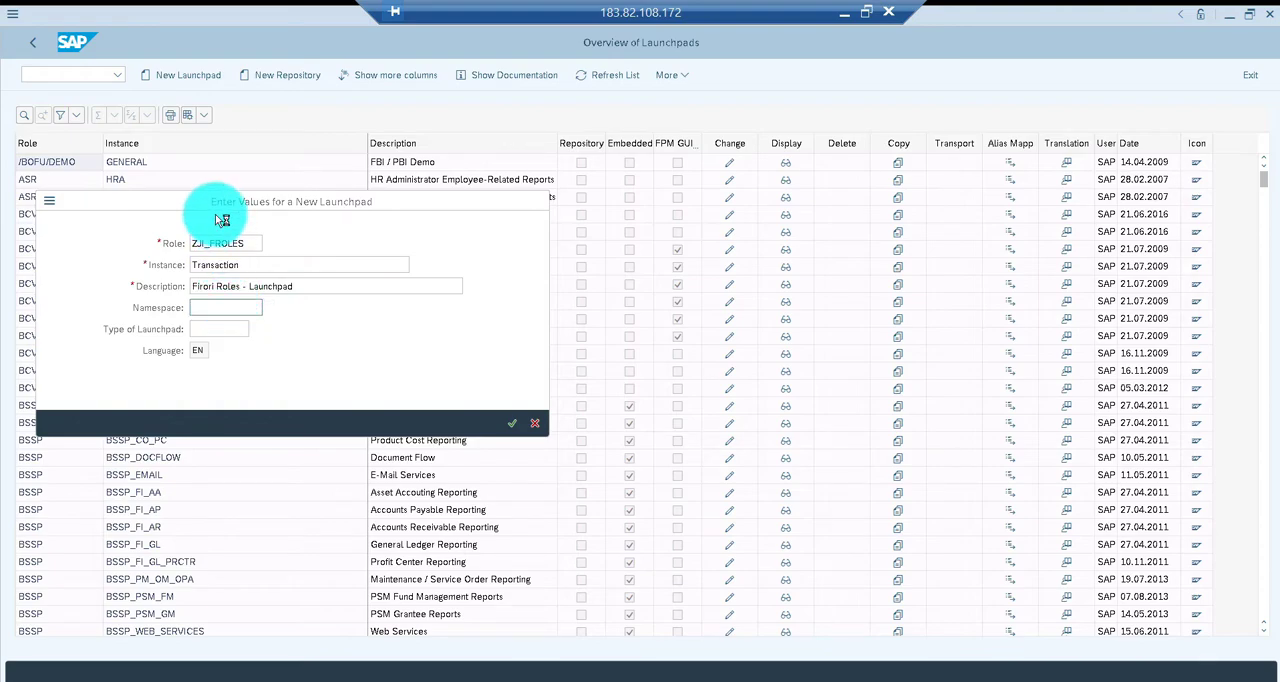
{"action": "key", "text": "F4"}
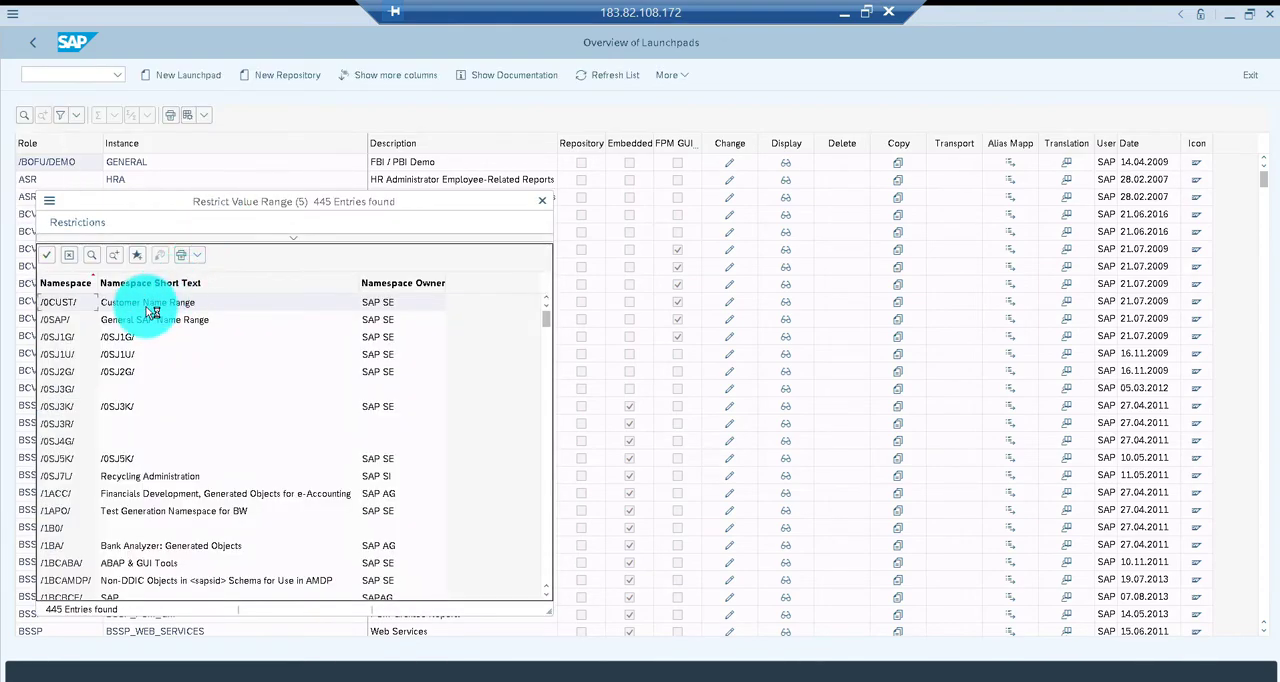
{"action": "double_click", "coordinate": [150, 305]}
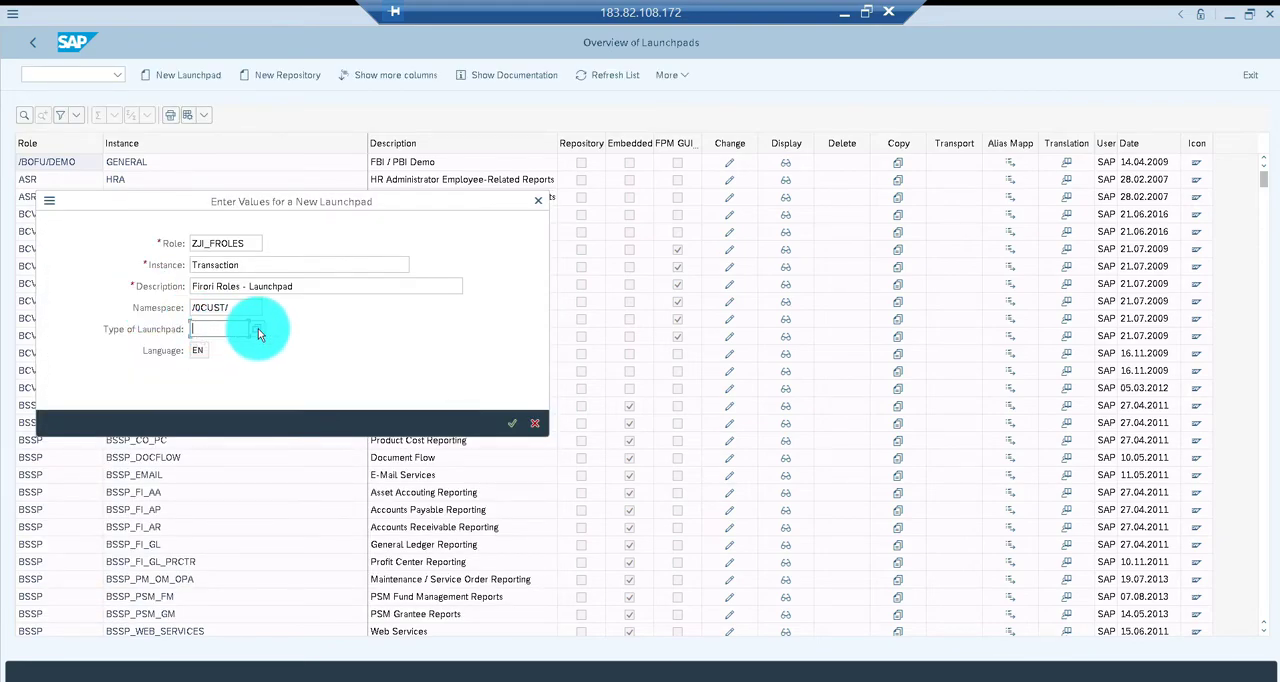
{"action": "left_click", "coordinate": [258, 330]}
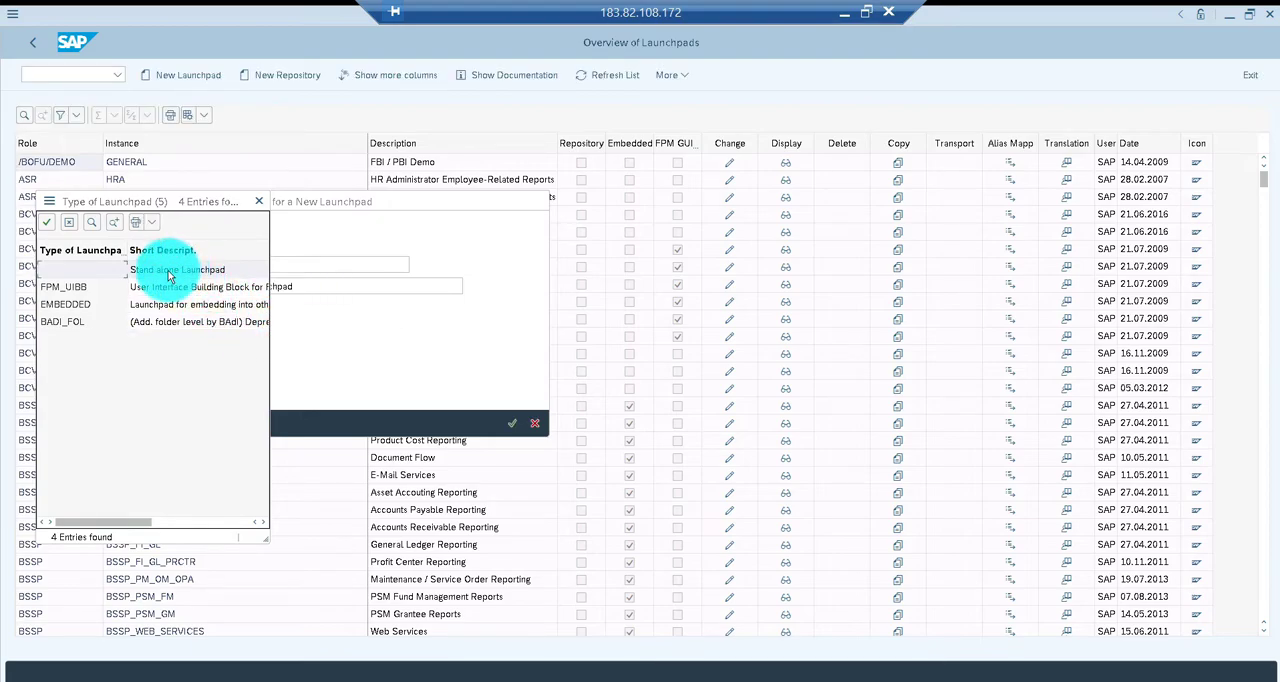
{"action": "double_click", "coordinate": [168, 272]}
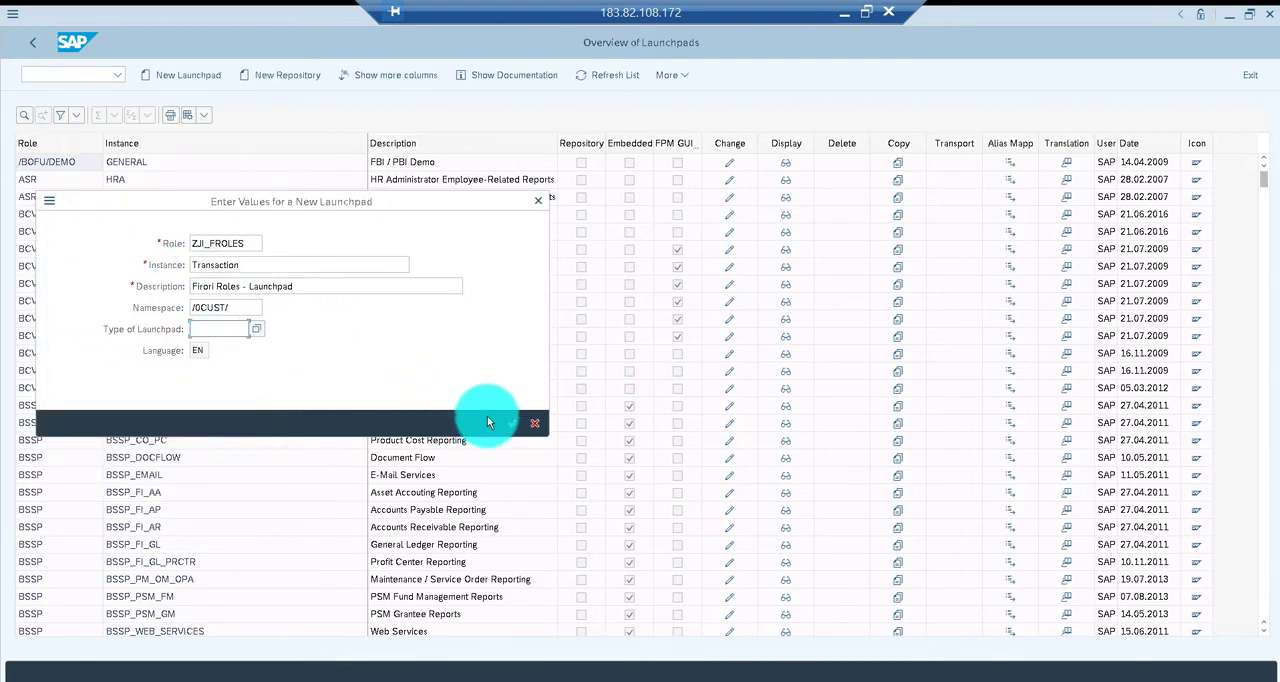
{"action": "left_click", "coordinate": [513, 424]}
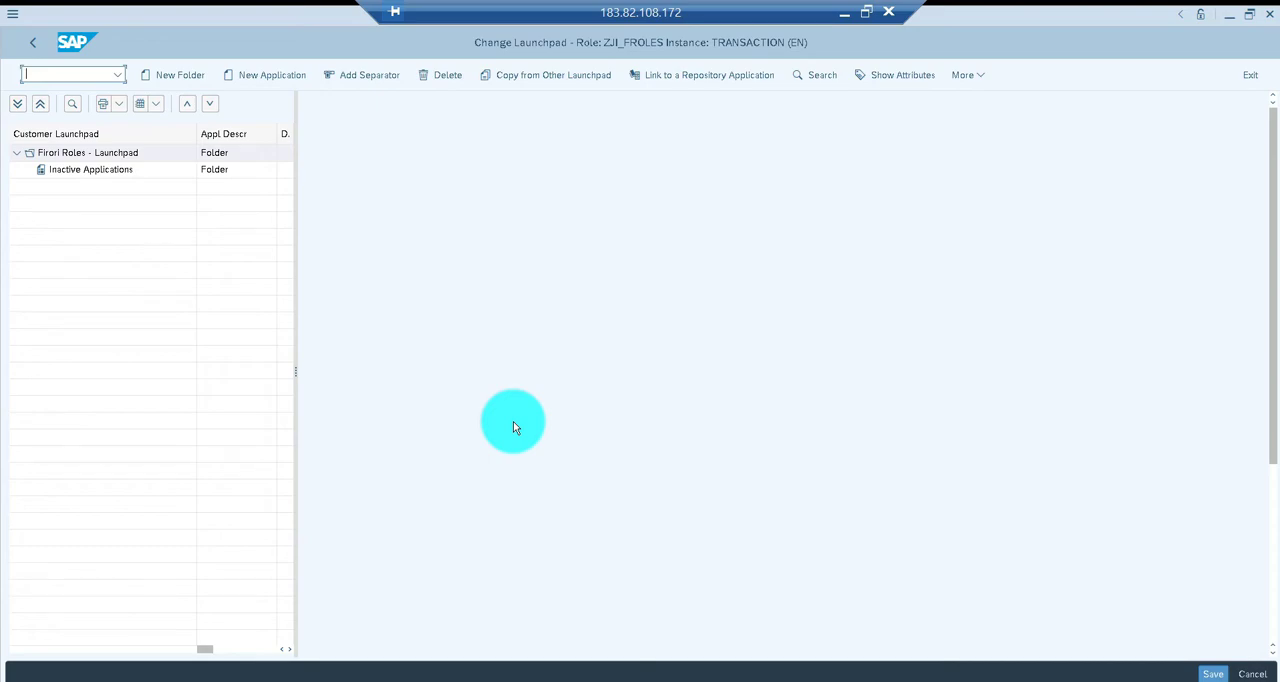
Add a new application to the launchpad with the link text "Production Order Create"
{"action": "left_click", "coordinate": [256, 80]}
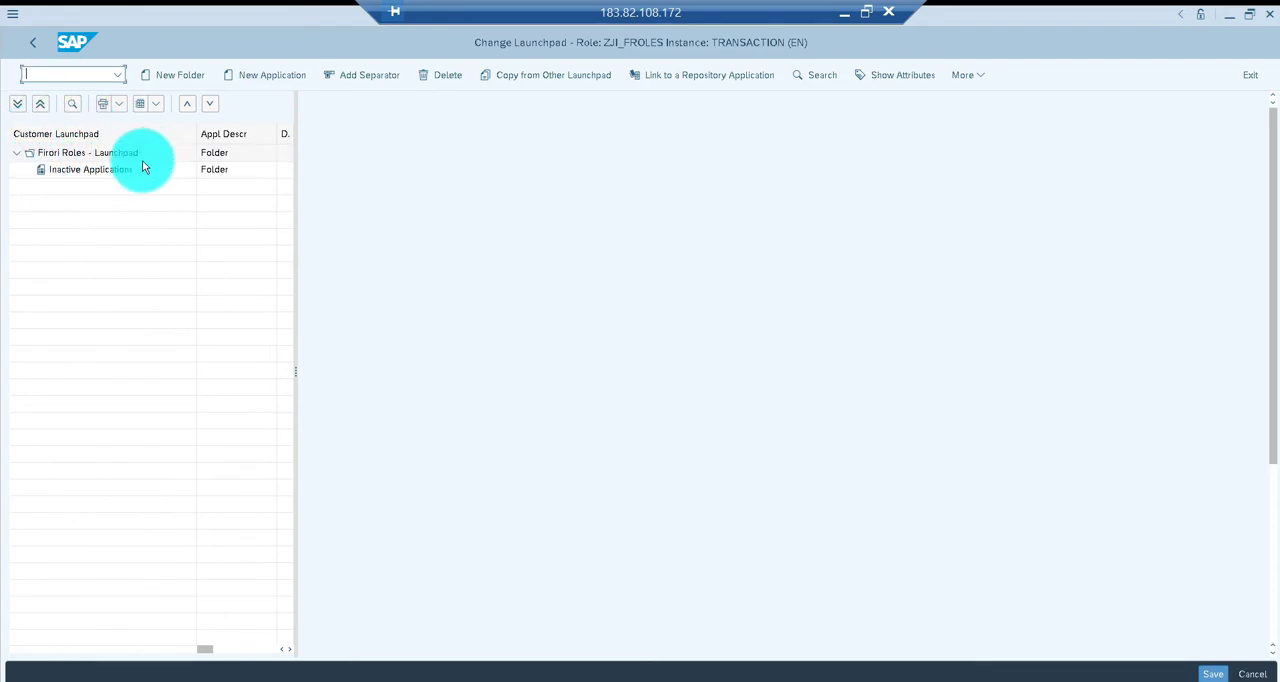
{"action": "left_click", "coordinate": [283, 79]}
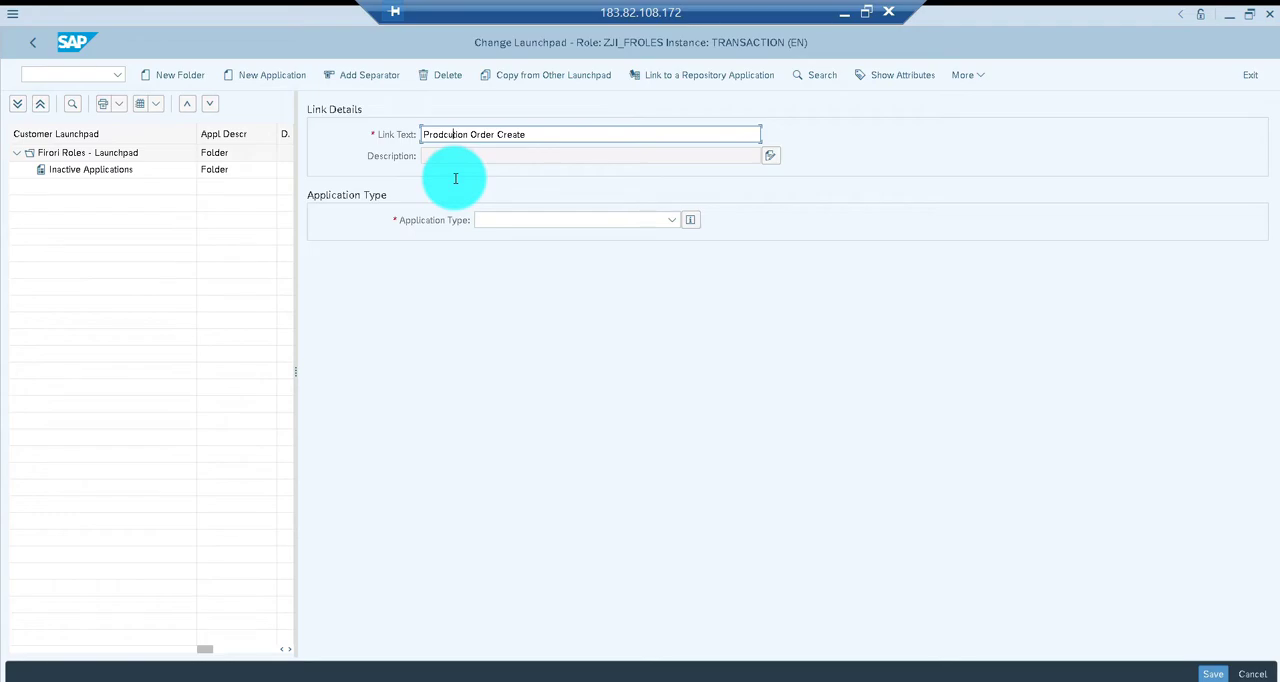
{"action": "key", "text": "BackSpace"}
{"action": "key", "text": "BackSpace"}
{"action": "type", "text": "uc"}
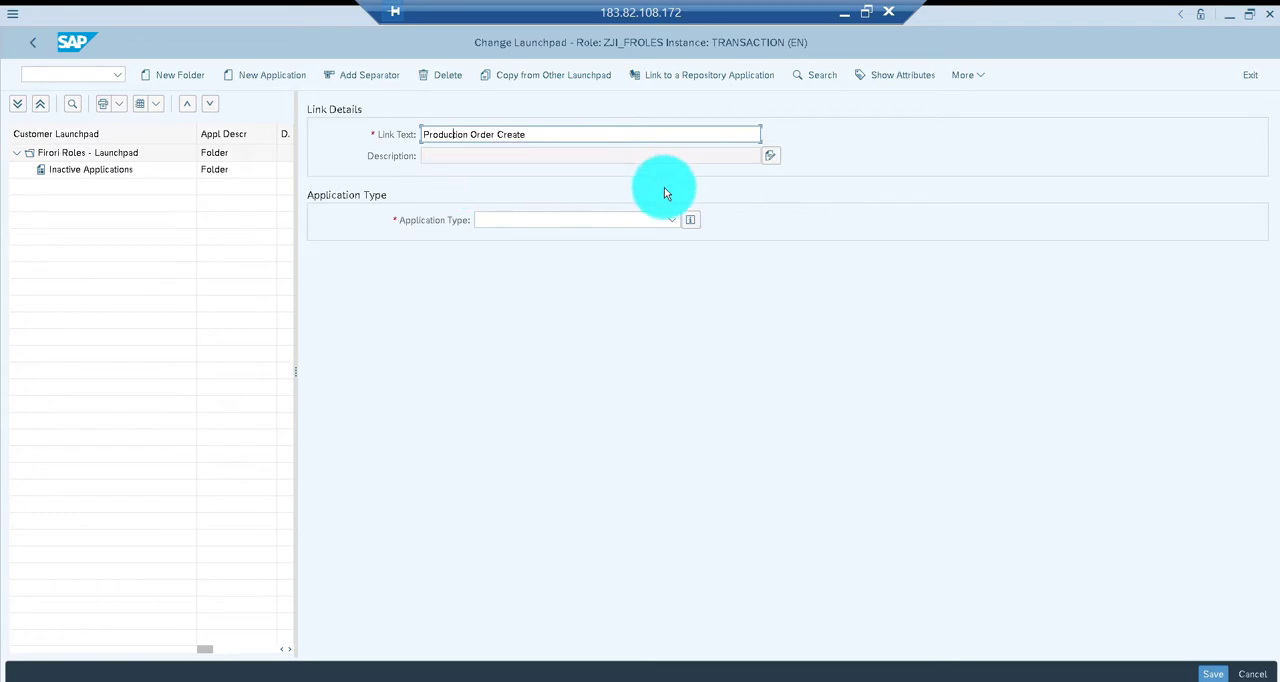
Enter "CO01 Transaction" as the new application's description
{"action": "left_click", "coordinate": [769, 157]}
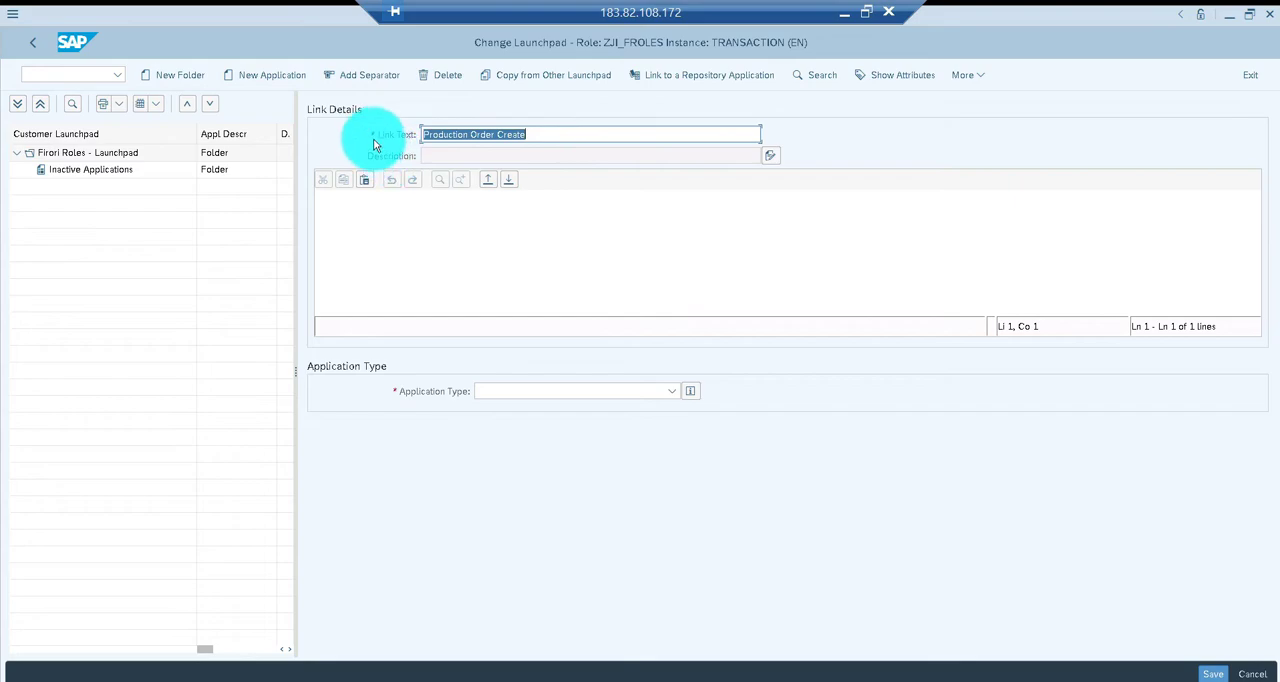
{"action": "left_click", "coordinate": [357, 200]}
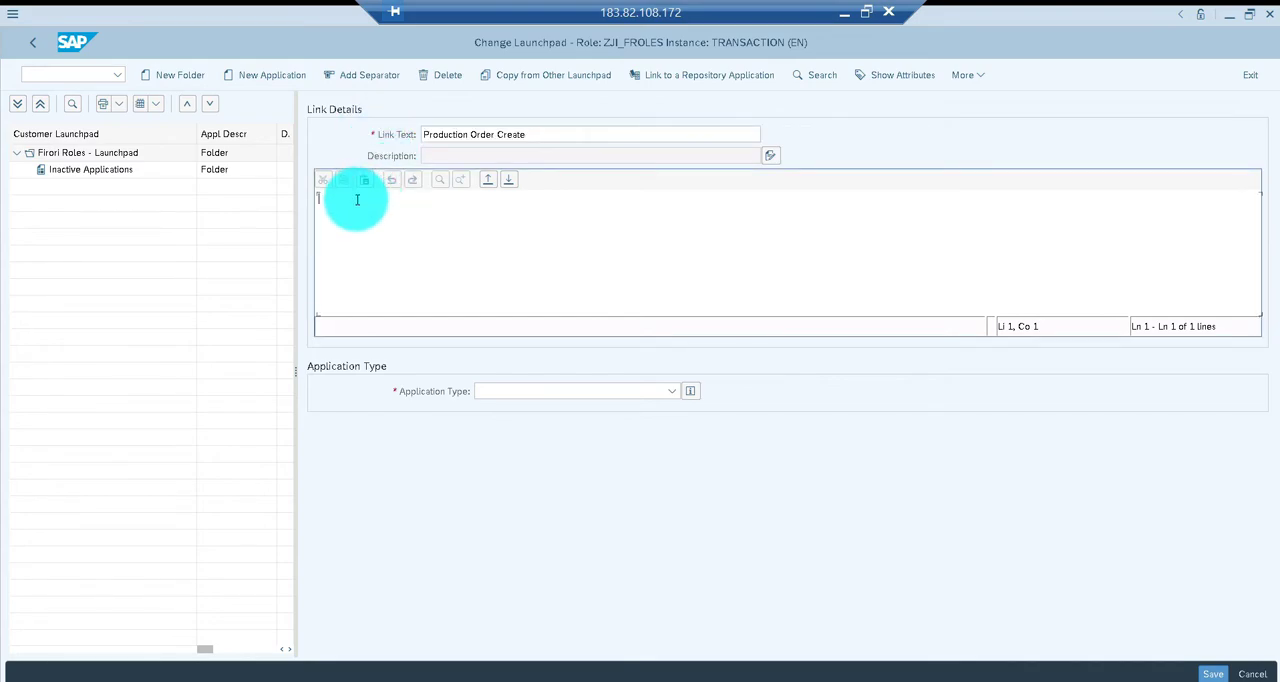
{"action": "type", "text": "CO01 Transaction"}
Set the application type to Transaction with transaction code CO01
{"action": "left_click", "coordinate": [672, 392]}
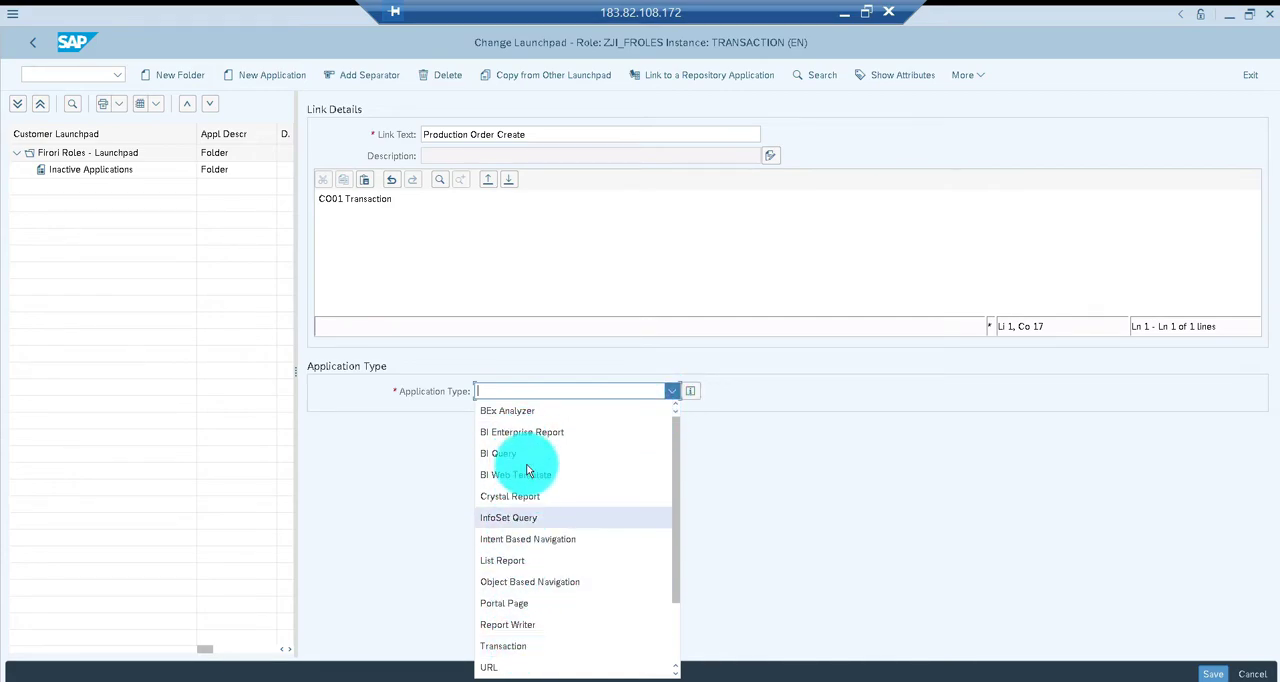
{"action": "left_click", "coordinate": [515, 648]}
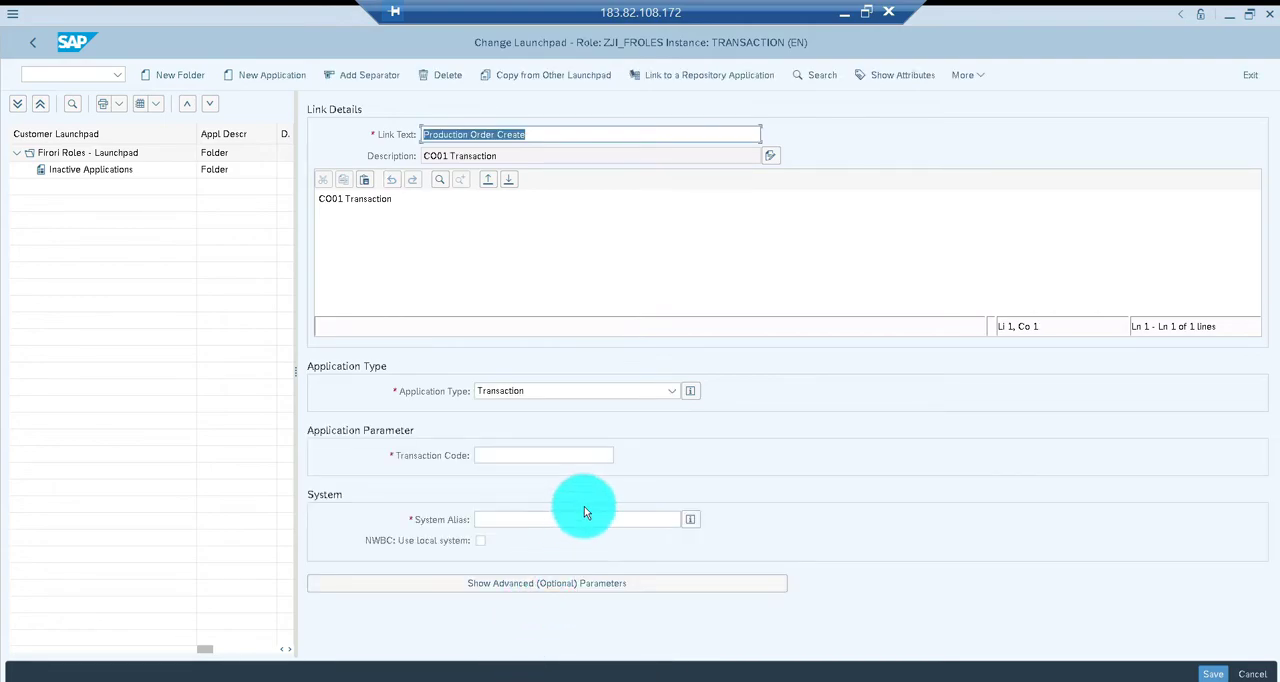
{"action": "left_click", "coordinate": [537, 455]}
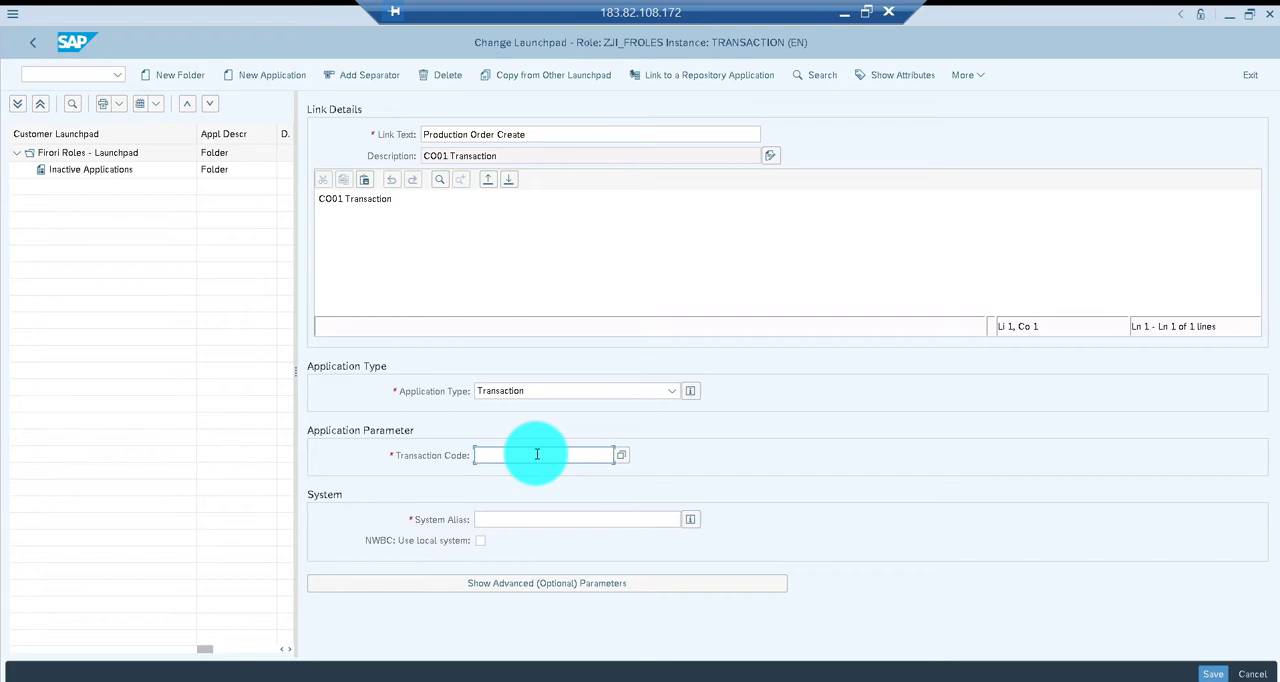
{"action": "type", "text": "CO01"}
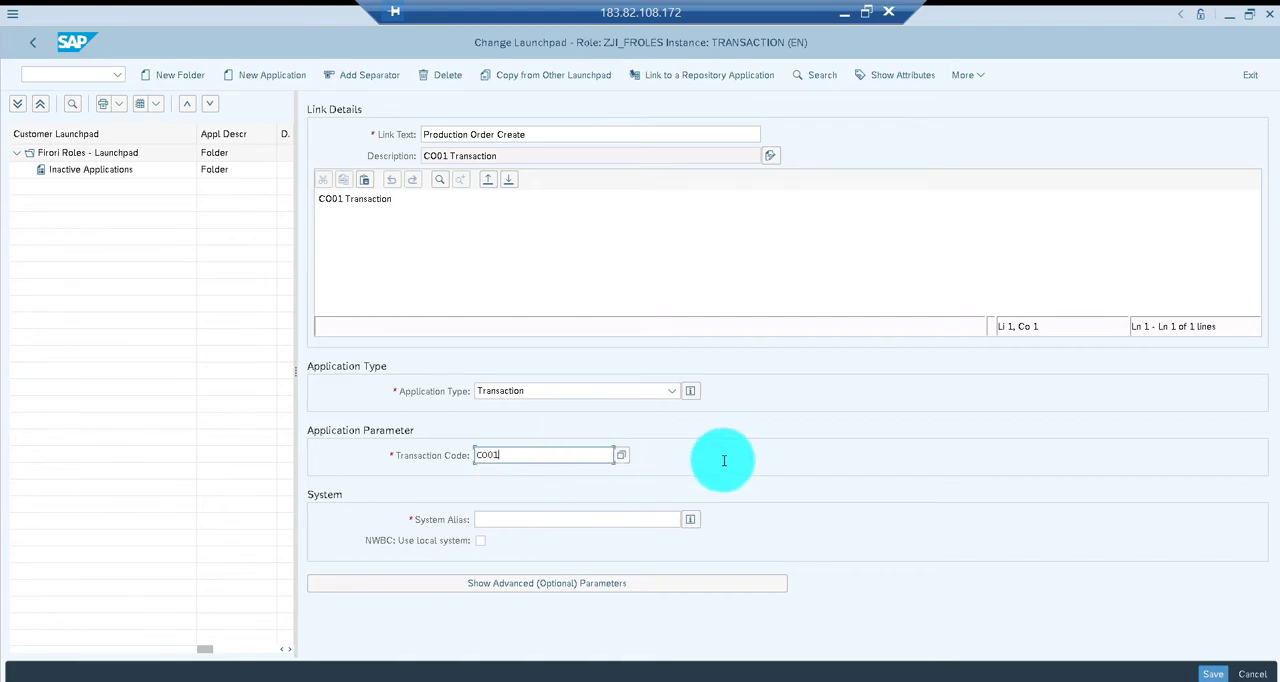
Set the application's system alias to LOCAL
{"action": "left_click", "coordinate": [630, 519]}
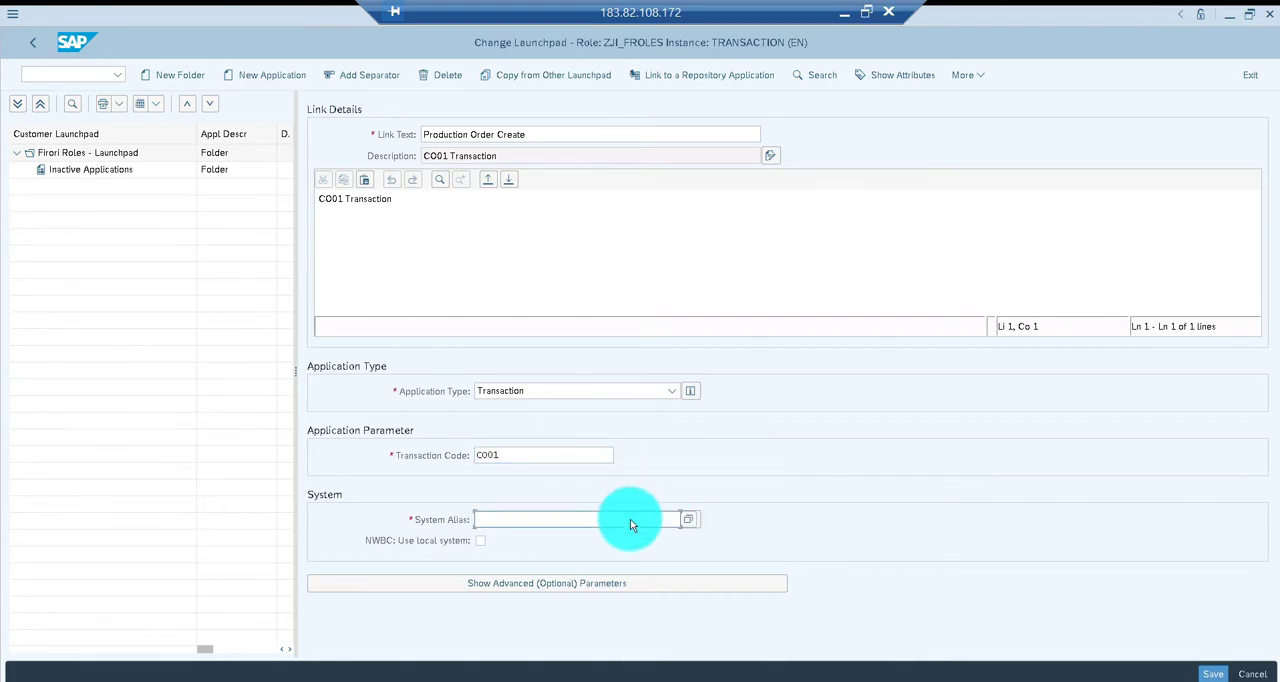
{"action": "type", "text": "LOCAL"}
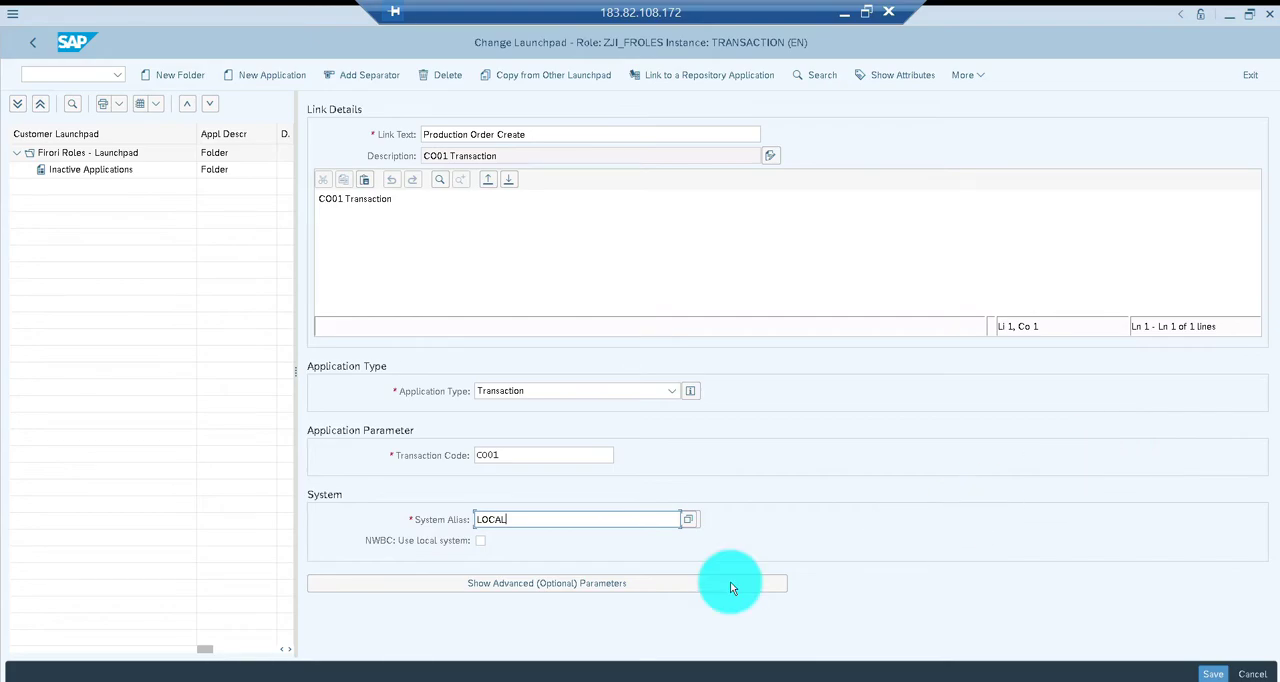
Enter CO01_CR as the application alias in the advanced parameters and save the launchpad
{"action": "left_click", "coordinate": [603, 585]}
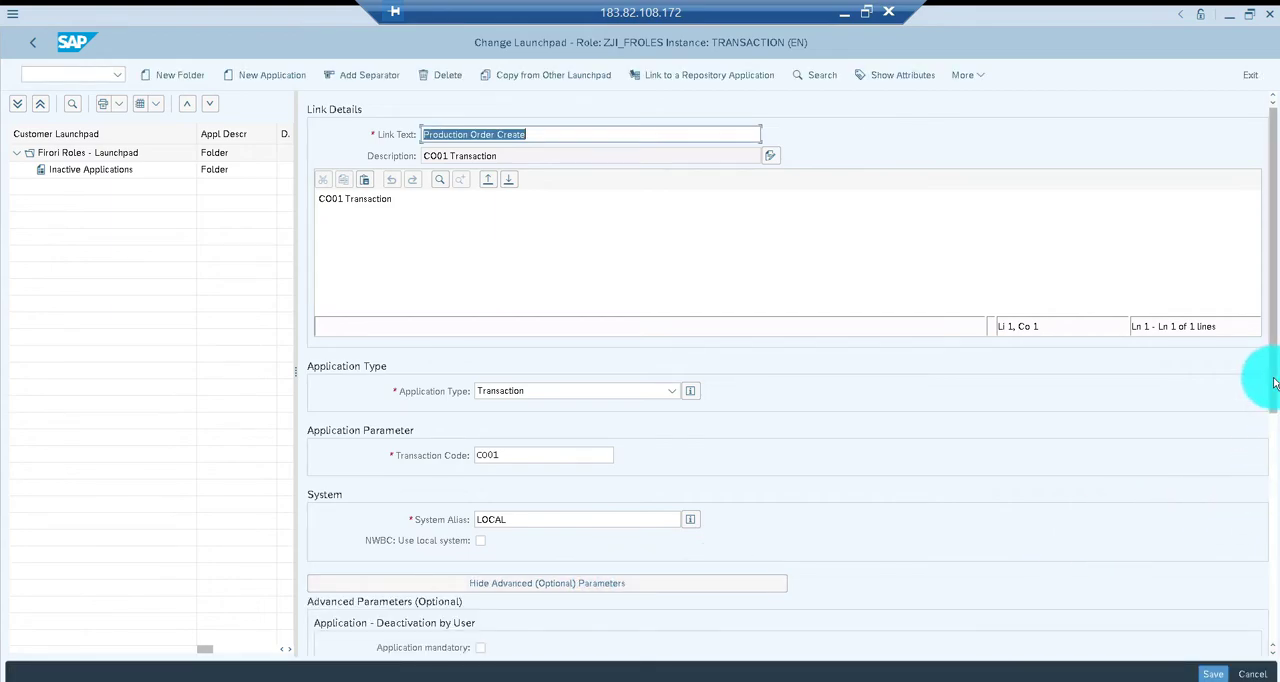
{"action": "left_click_drag", "start_coordinate": [1275, 400], "coordinate": [1275, 560]}
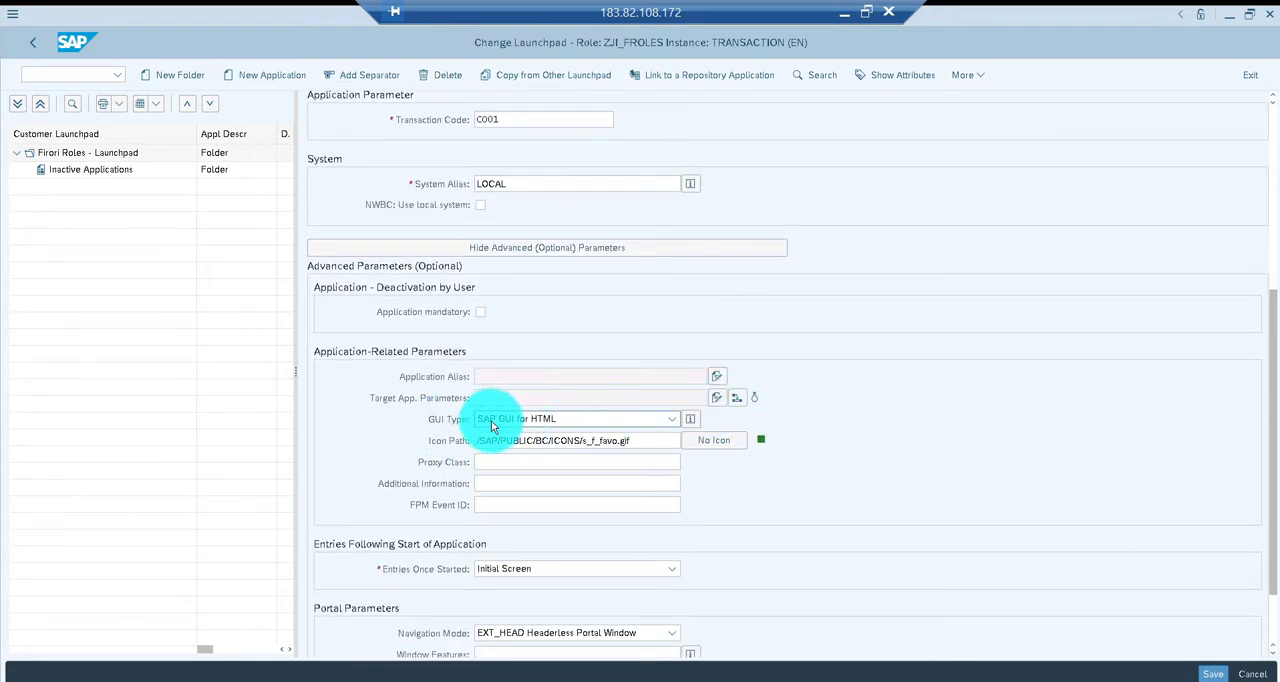
{"action": "left_click", "coordinate": [718, 376]}
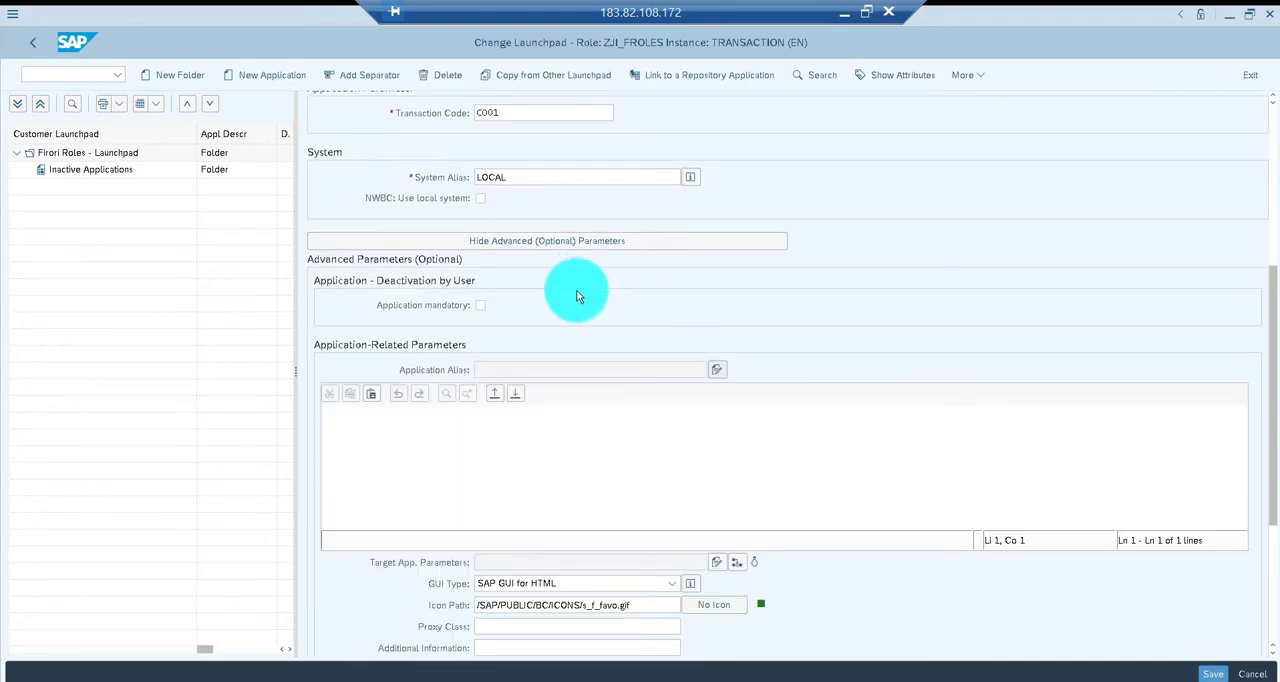
{"action": "left_click", "coordinate": [446, 429]}
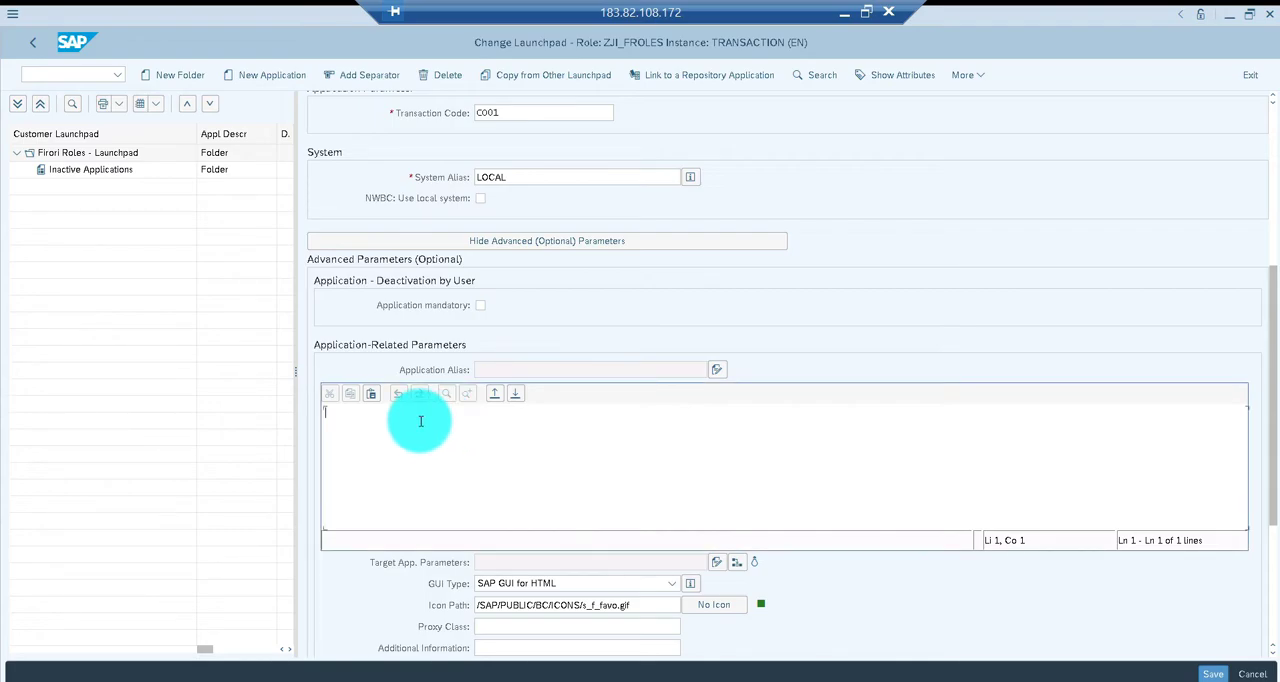
{"action": "type", "text": "CO01_CR"}
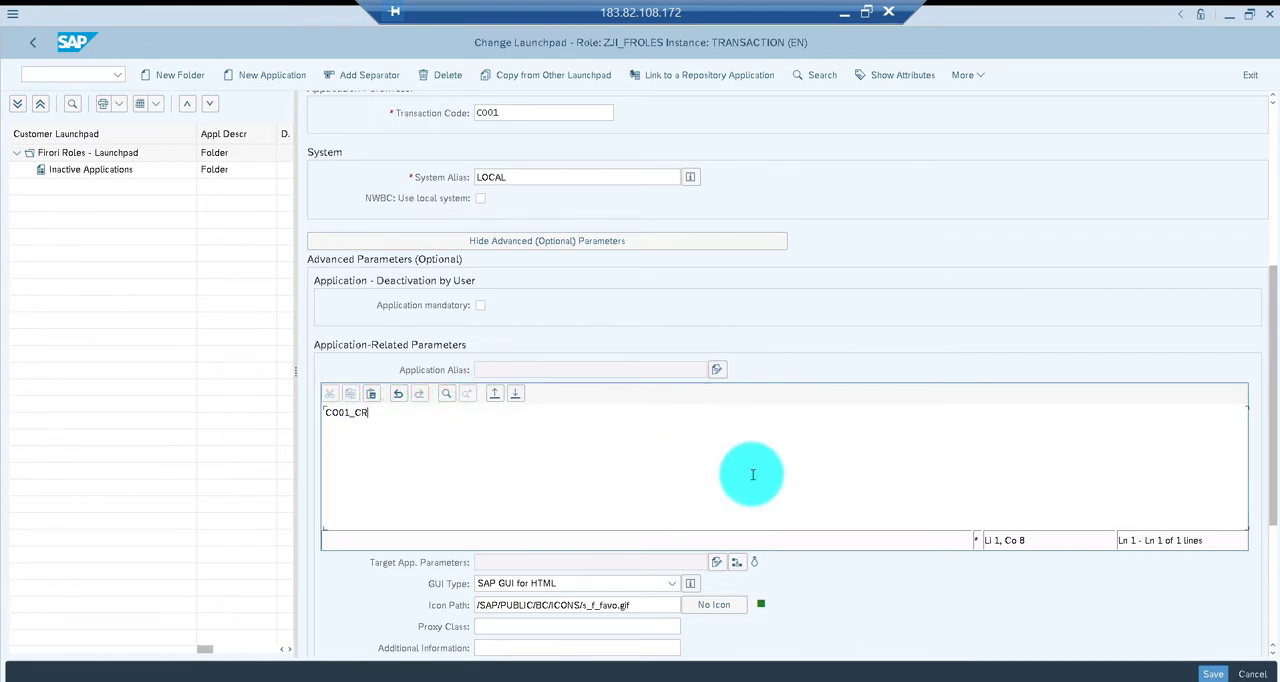
{"action": "left_click", "coordinate": [1210, 676]}
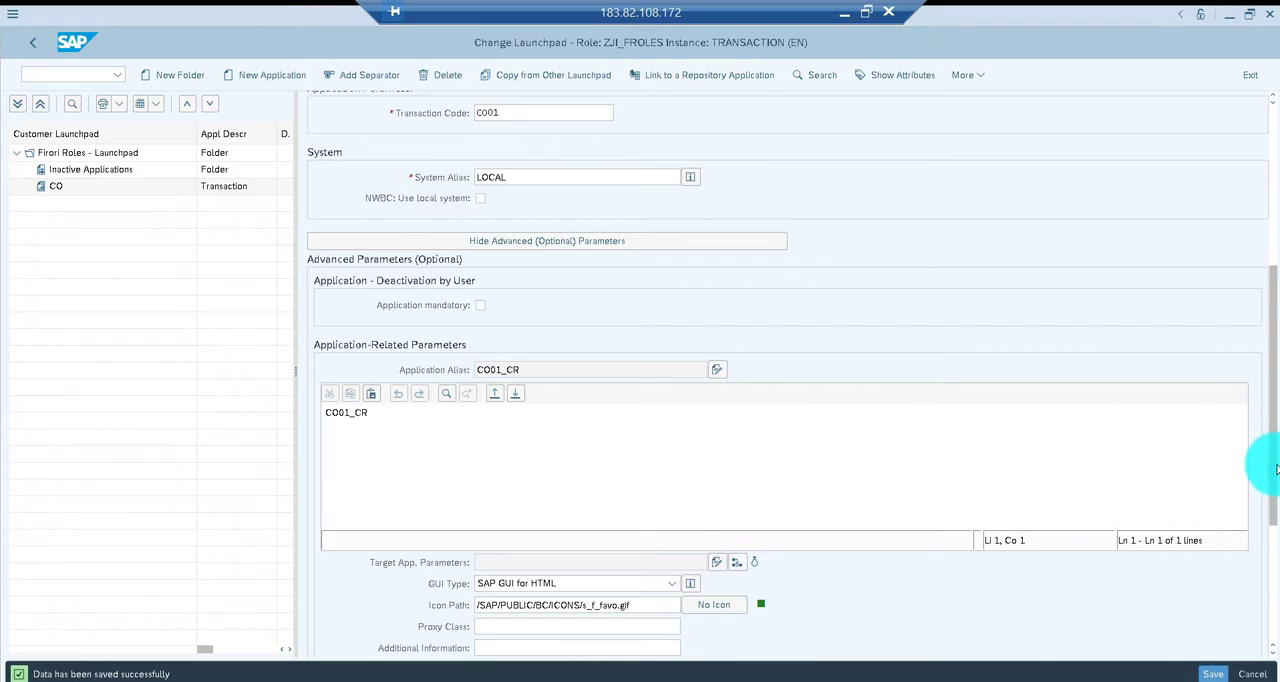
Change the application's link text to "Create Production Order" and save the launchpad
{"action": "left_click_drag", "start_coordinate": [1260, 340], "coordinate": [1266, 231]}
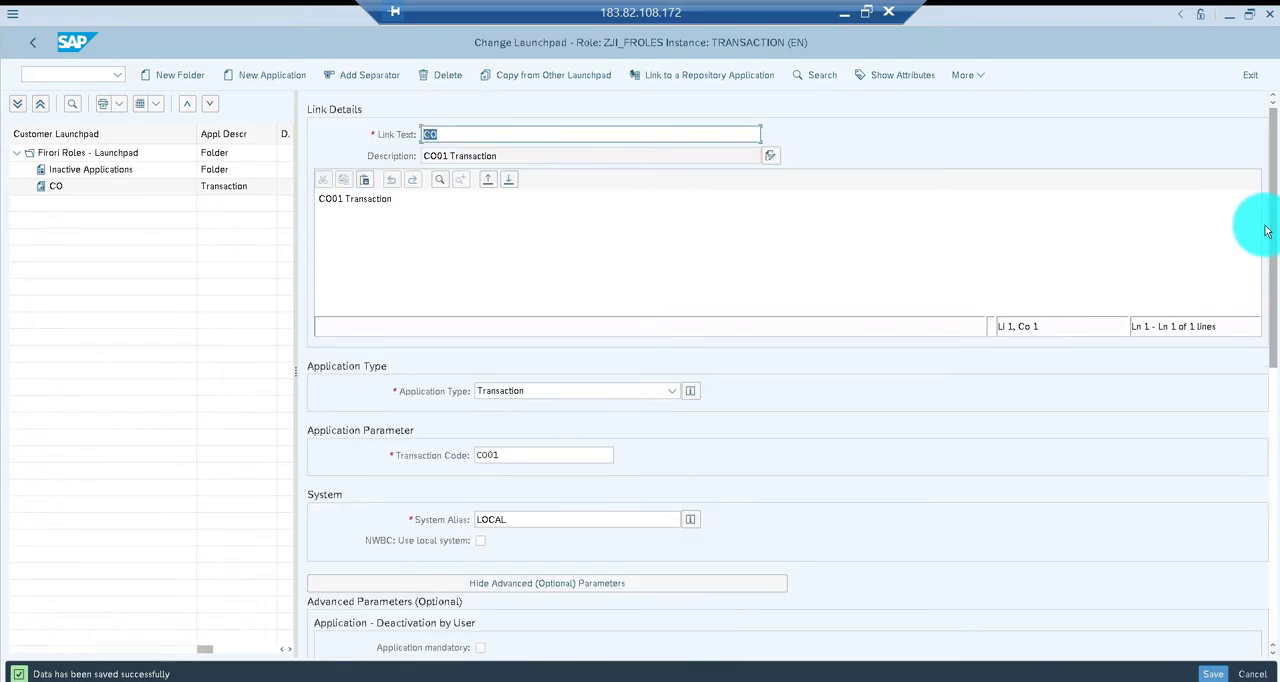
{"action": "left_click", "coordinate": [444, 216]}
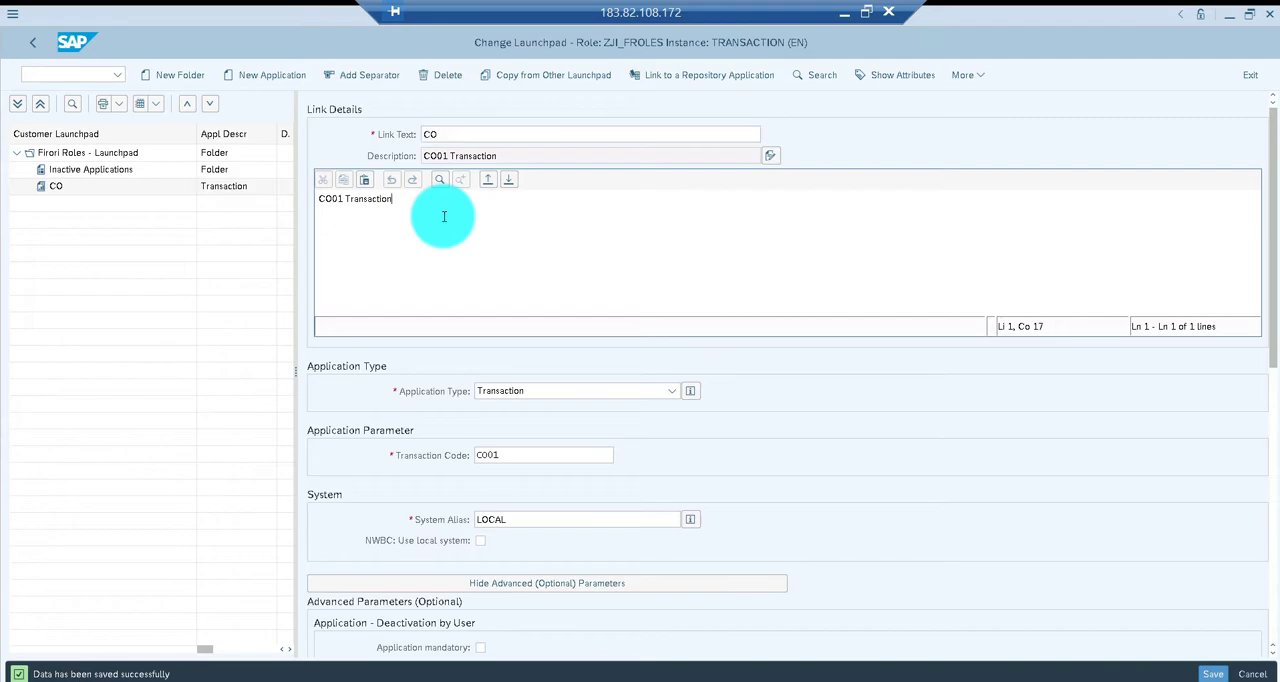
{"action": "left_click", "coordinate": [454, 133]}
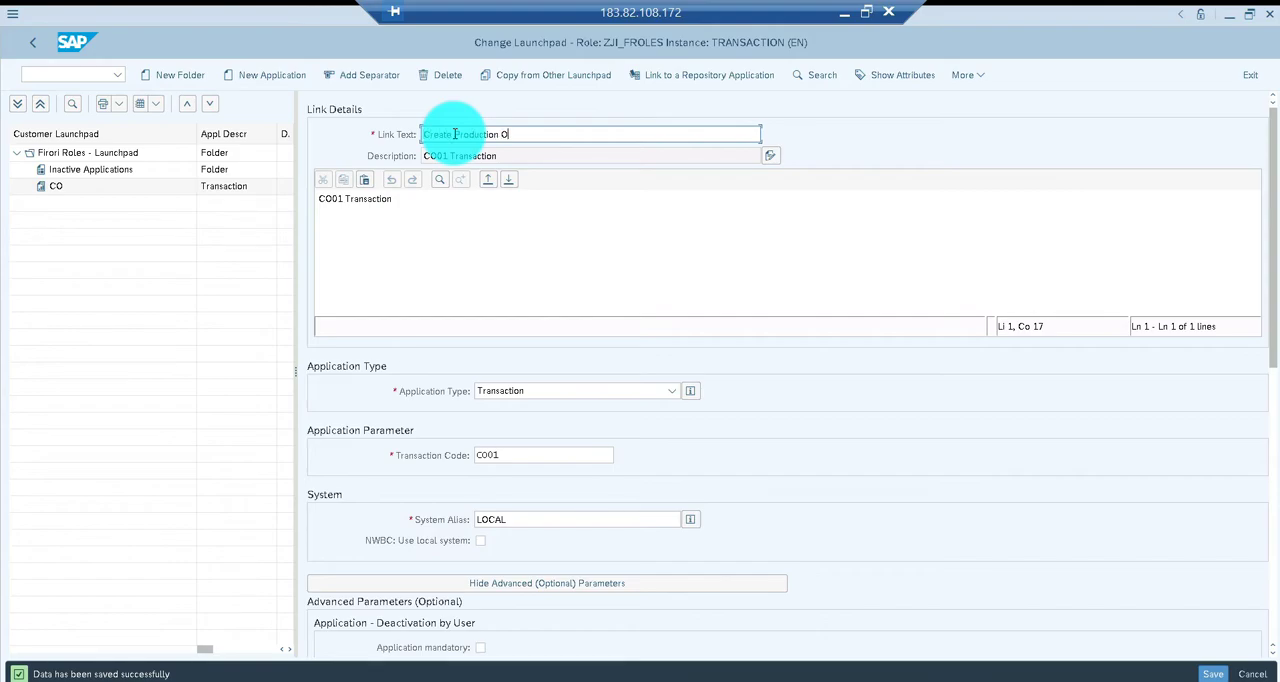
{"action": "key", "text": "Return"}
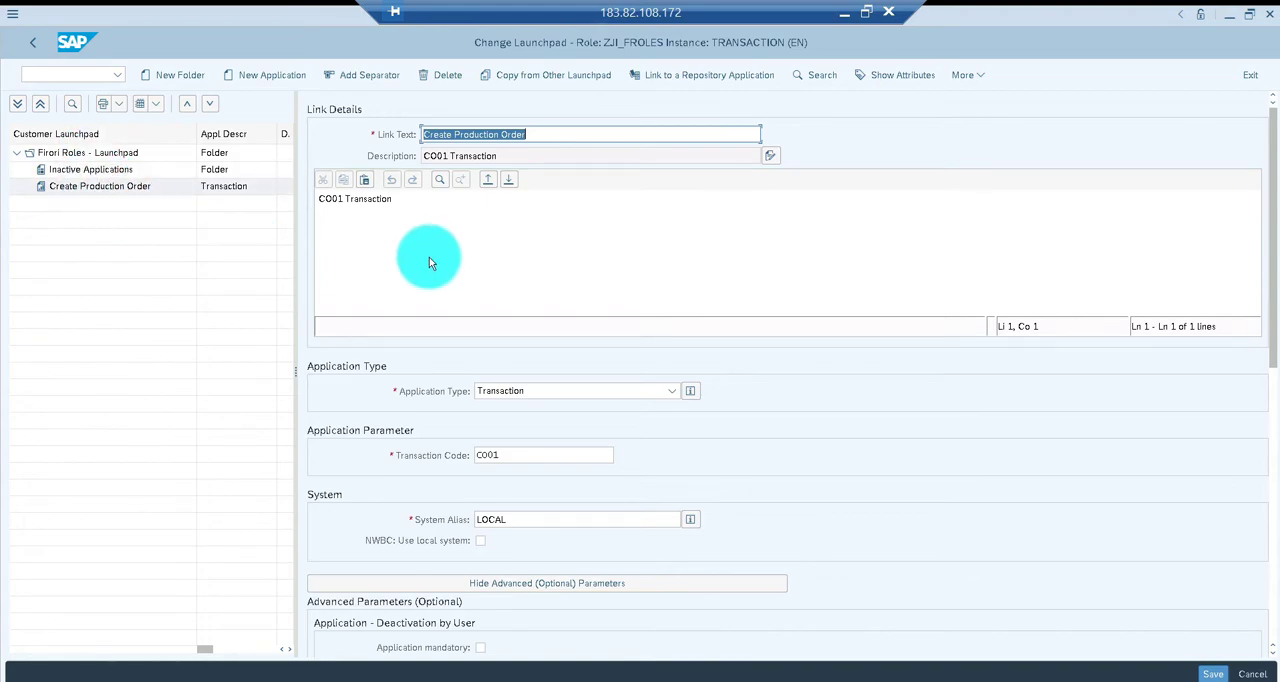
{"action": "key", "text": "ctrl+s"}
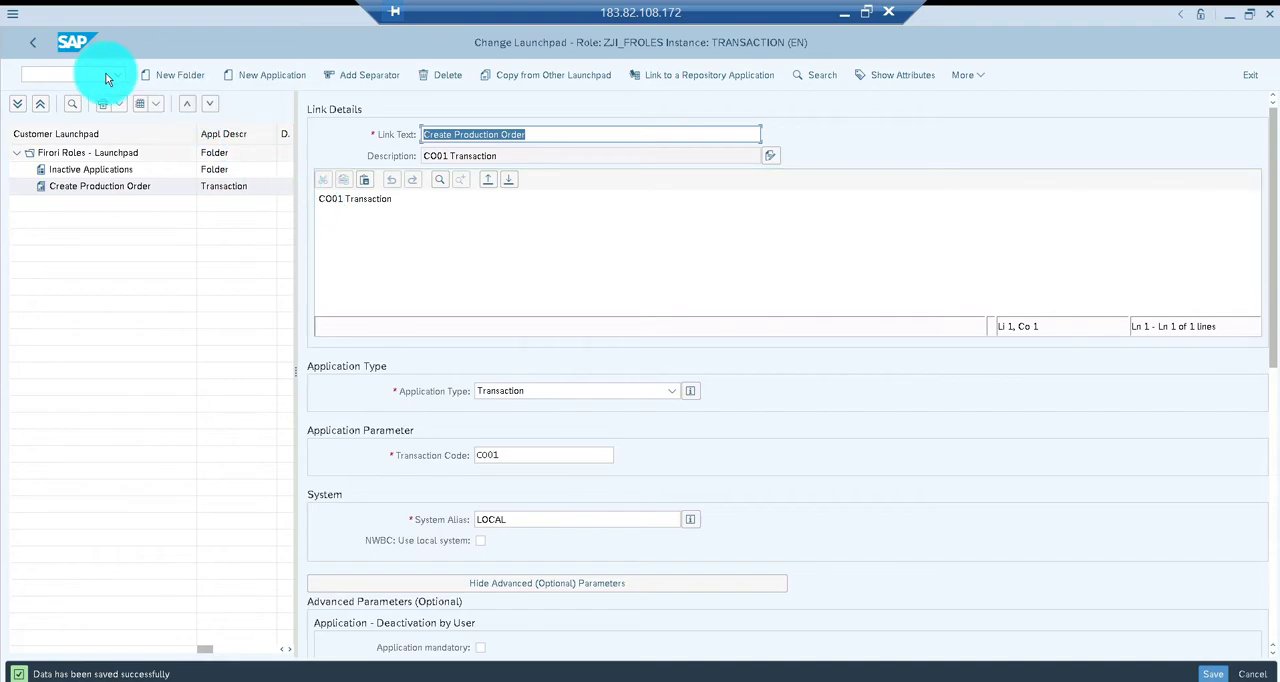
Go to Role Maintenance and start creating the single role ZJI_FROLES
{"action": "left_click", "coordinate": [73, 70]}
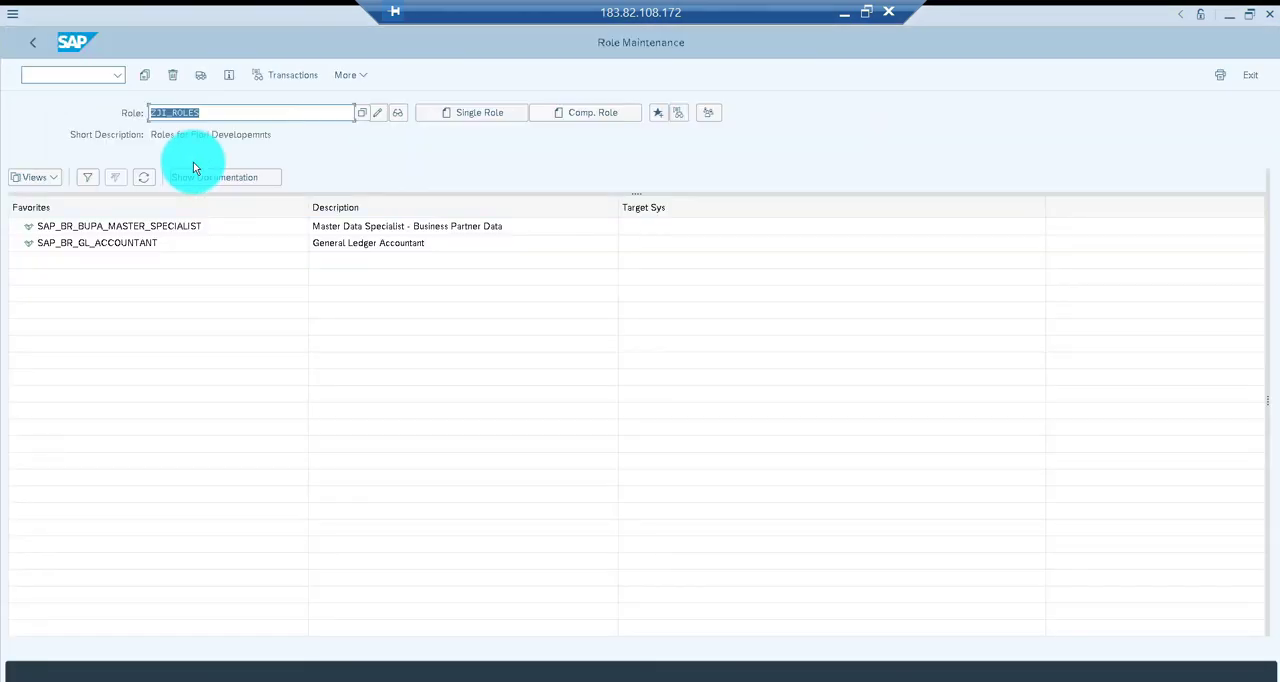
{"action": "left_click", "coordinate": [171, 113]}
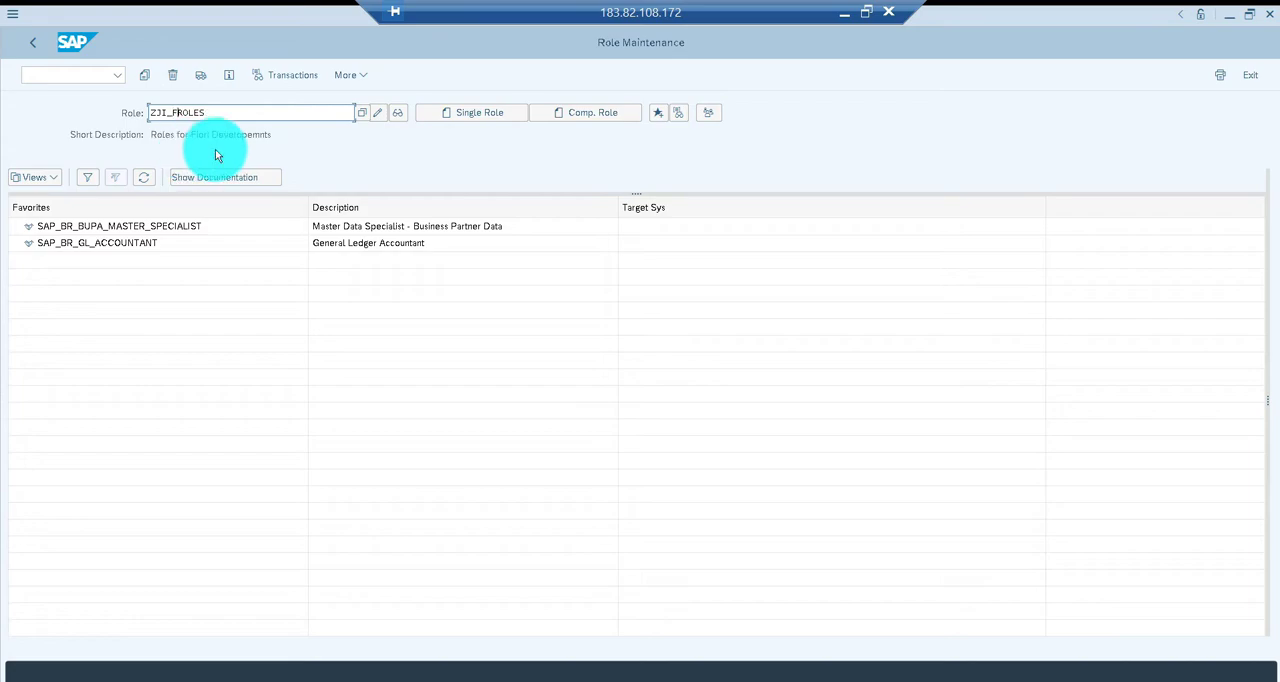
{"action": "left_click", "coordinate": [457, 114]}
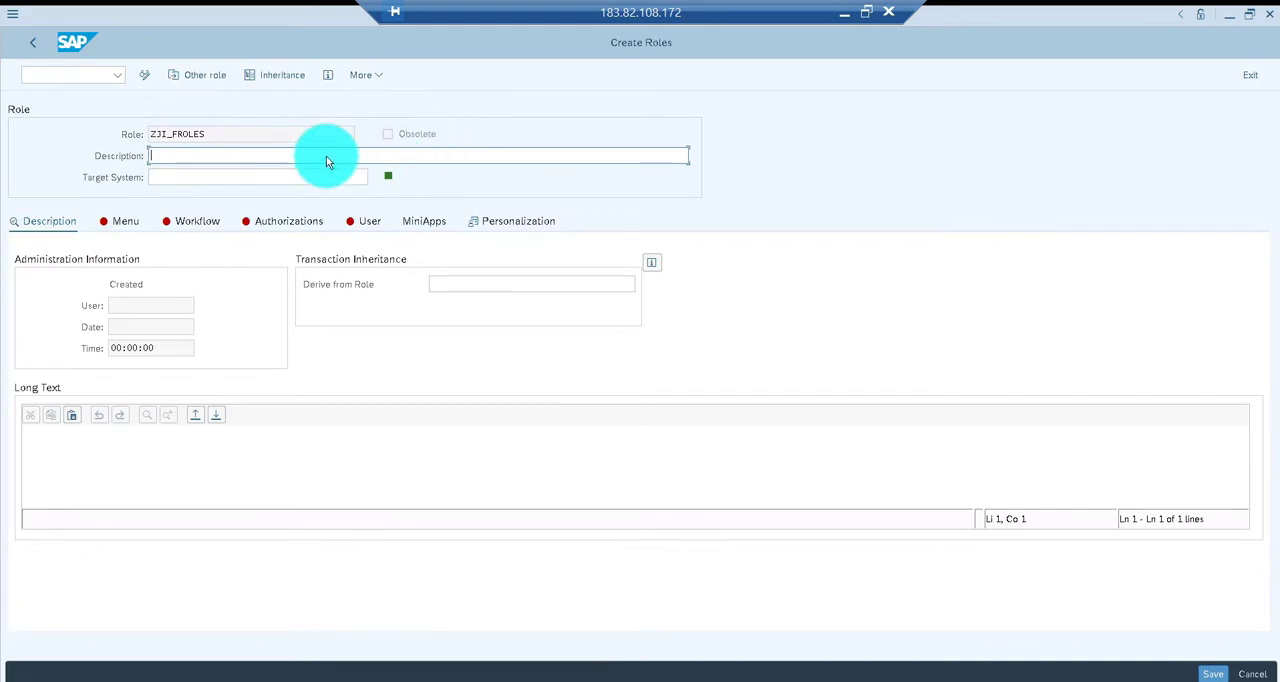
Describe the new role as "Firori Roles" and save it while switching to its role menu
{"action": "type", "text": "Firori Roles"}
{"action": "left_click", "coordinate": [129, 229]}
{"action": "left_click", "coordinate": [256, 350]}
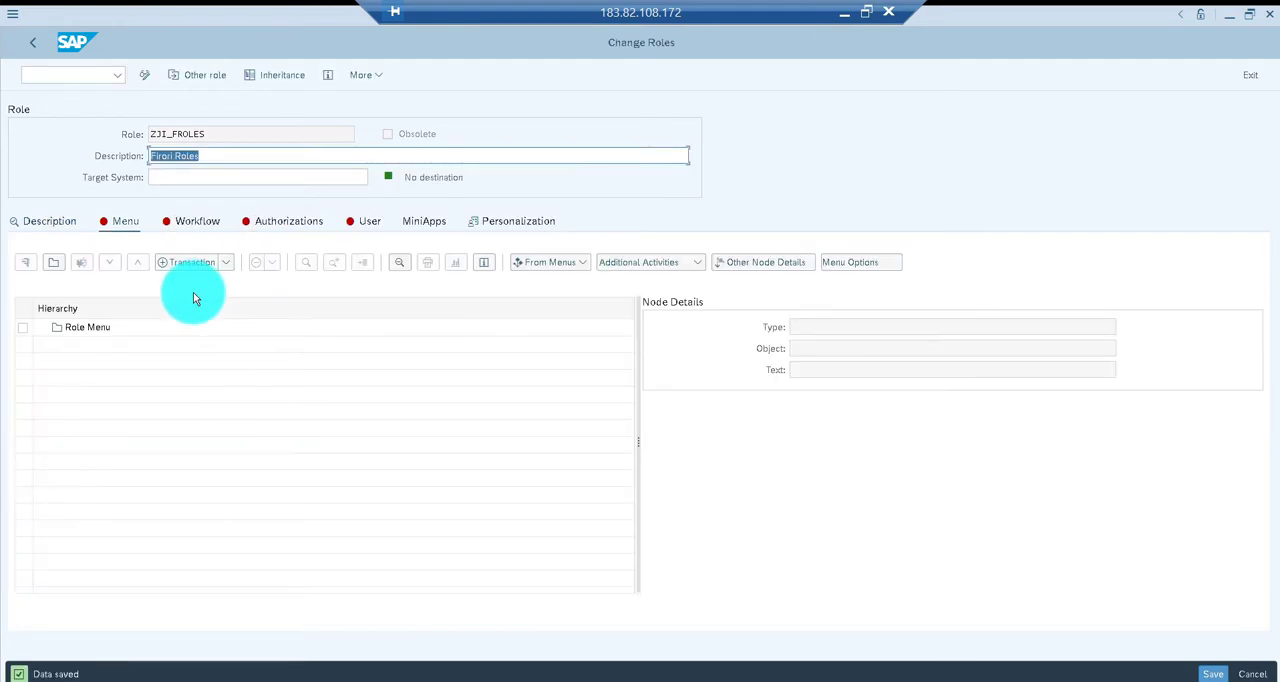
Add the SAP Fiori tile catalog FS_Applications from the local front-end server to the role menu
{"action": "left_click", "coordinate": [228, 265]}
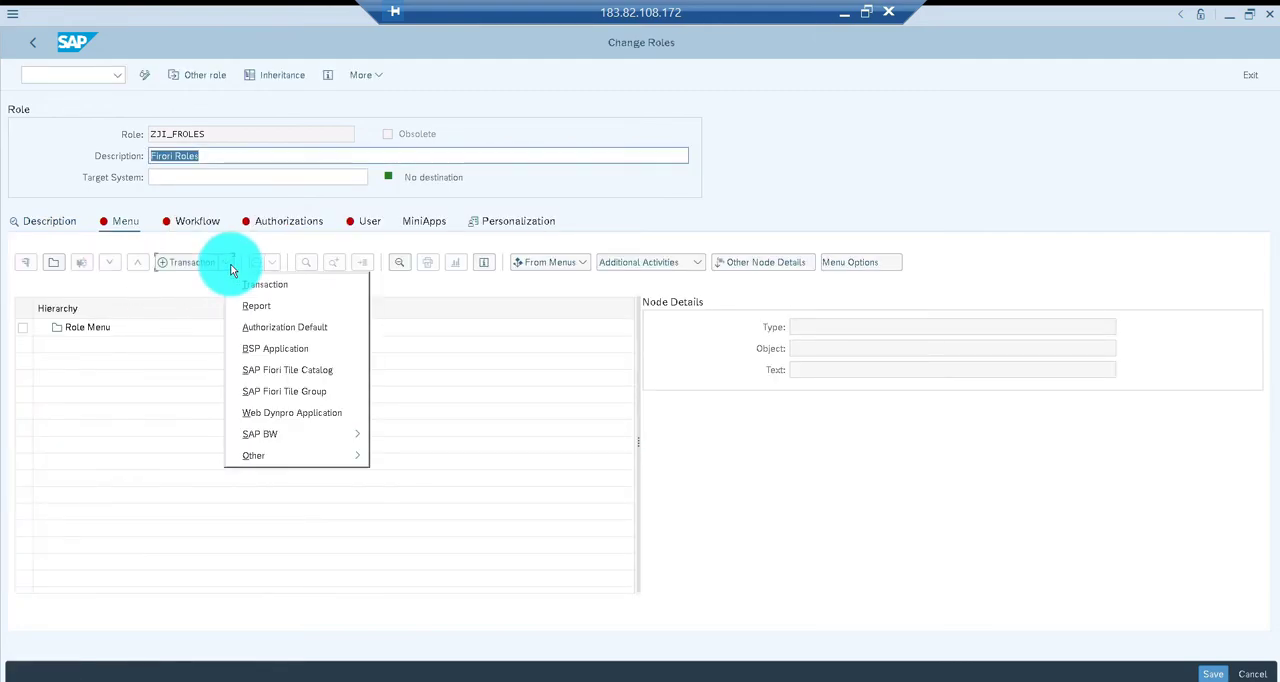
{"action": "left_click", "coordinate": [268, 370]}
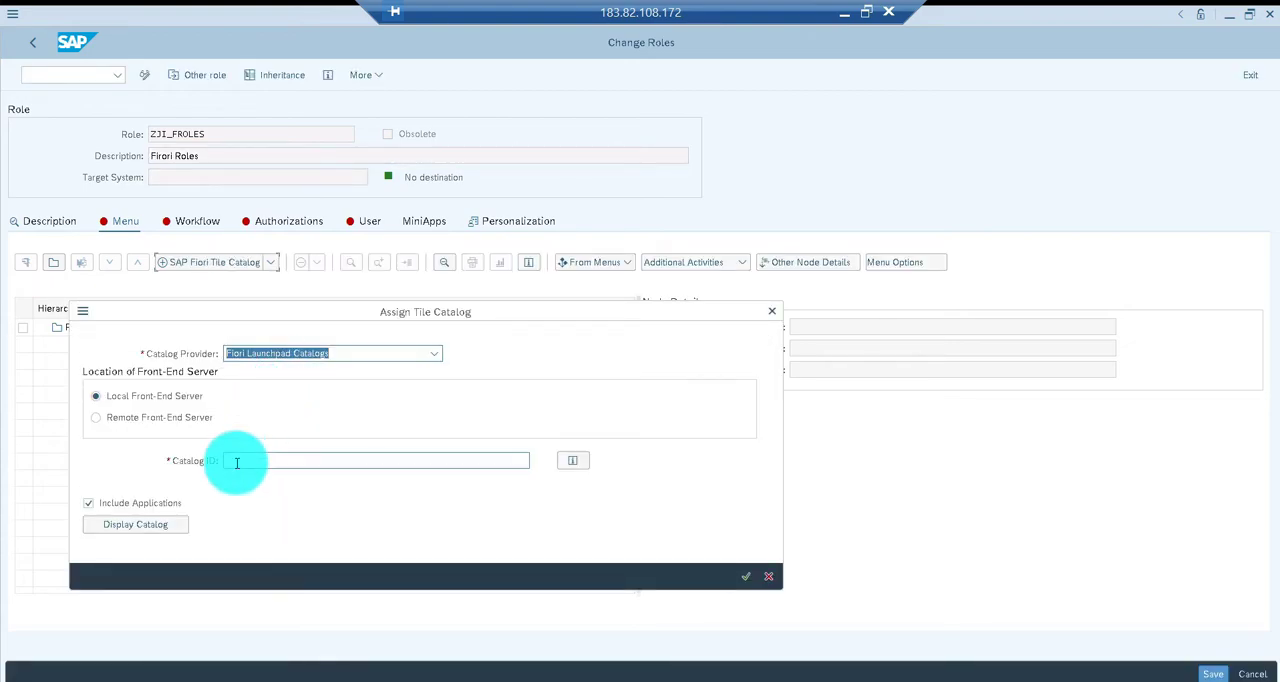
{"action": "left_click", "coordinate": [237, 462]}
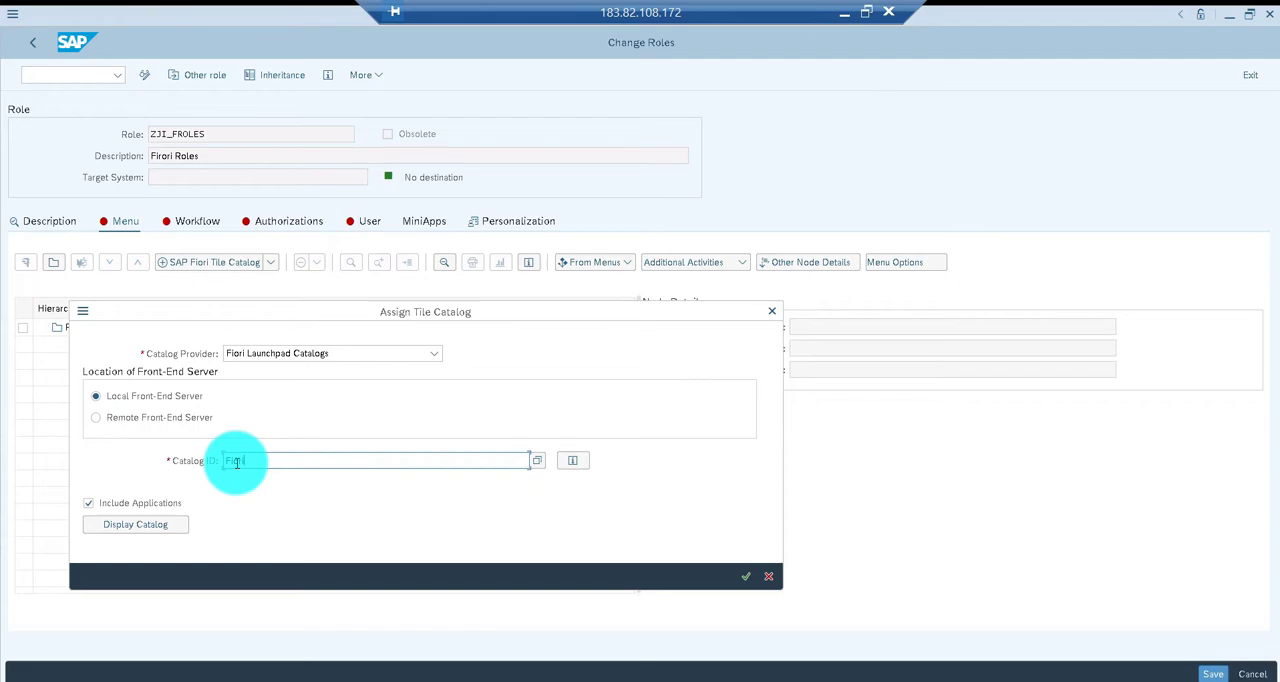
{"action": "key", "text": "F4"}
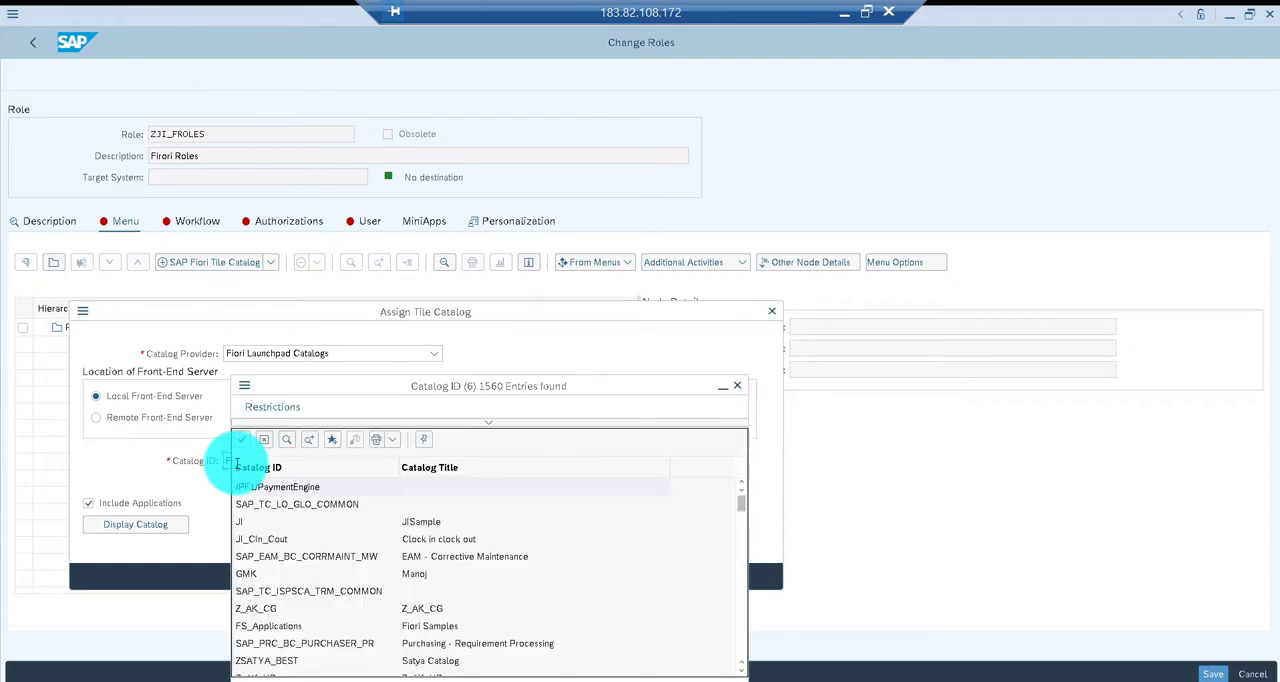
{"action": "double_click", "coordinate": [280, 627]}
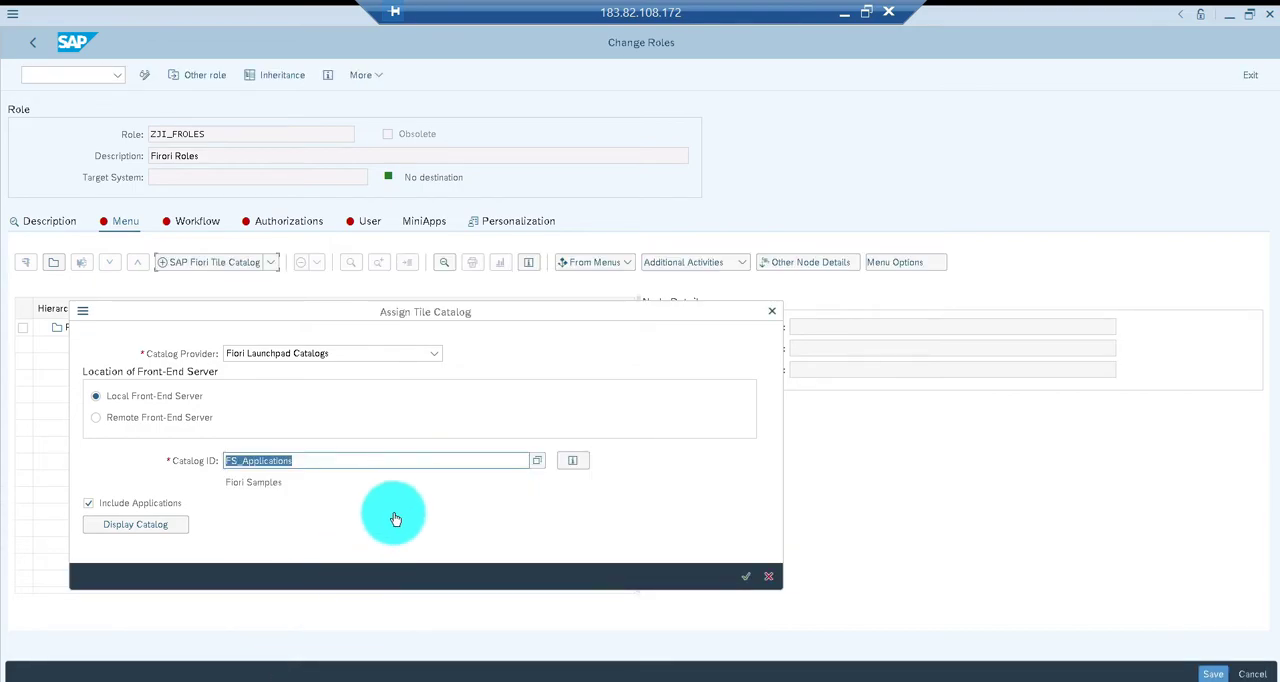
{"action": "left_click", "coordinate": [745, 578]}
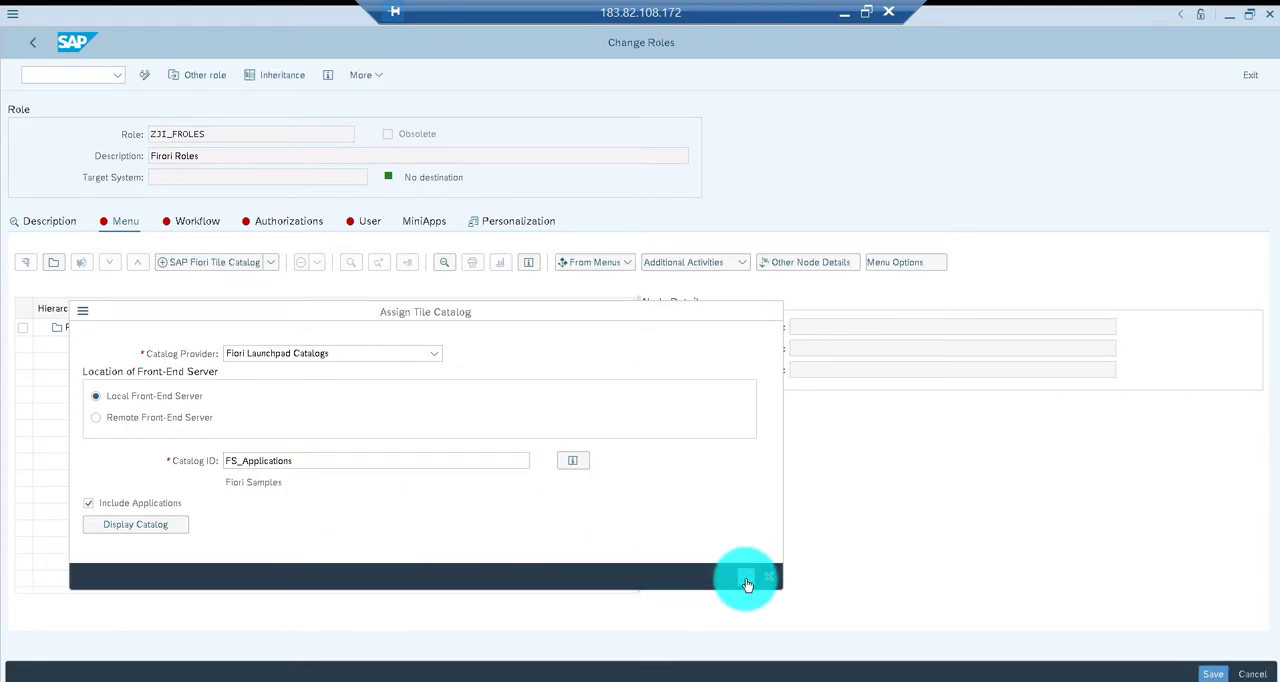
Add the SAP Fiori tile group FS_Group to the role menu
{"action": "left_click", "coordinate": [271, 266]}
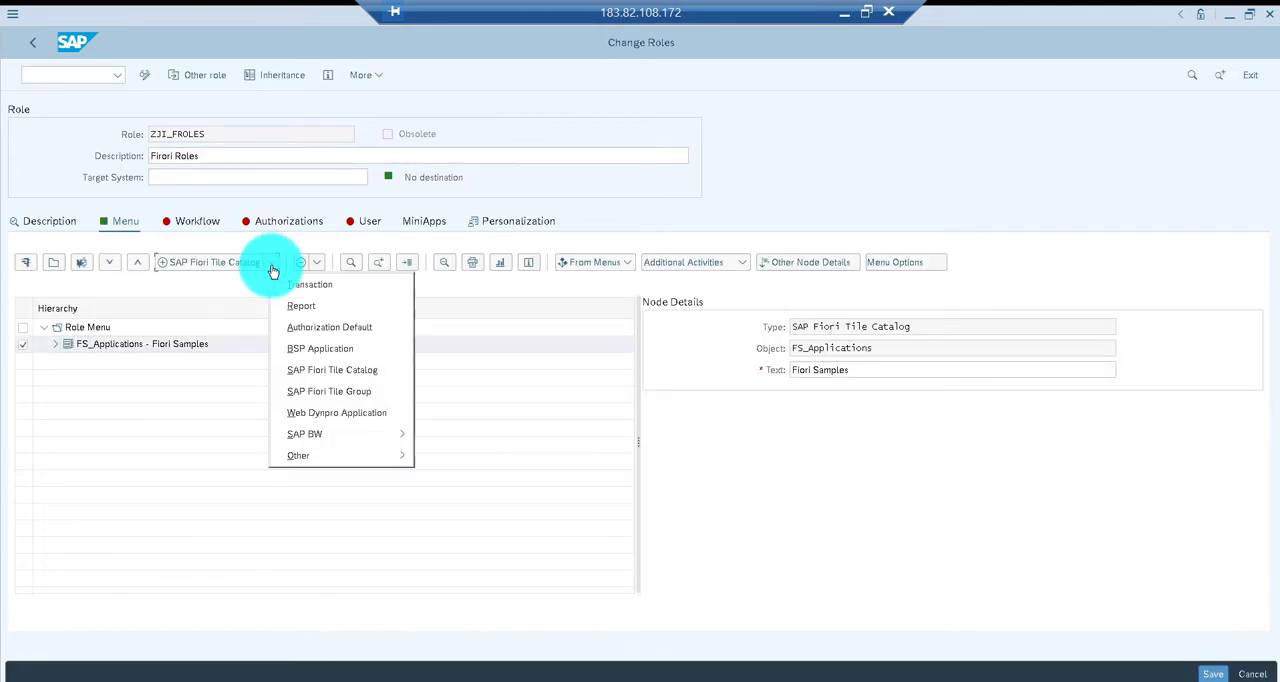
{"action": "left_click", "coordinate": [302, 396]}
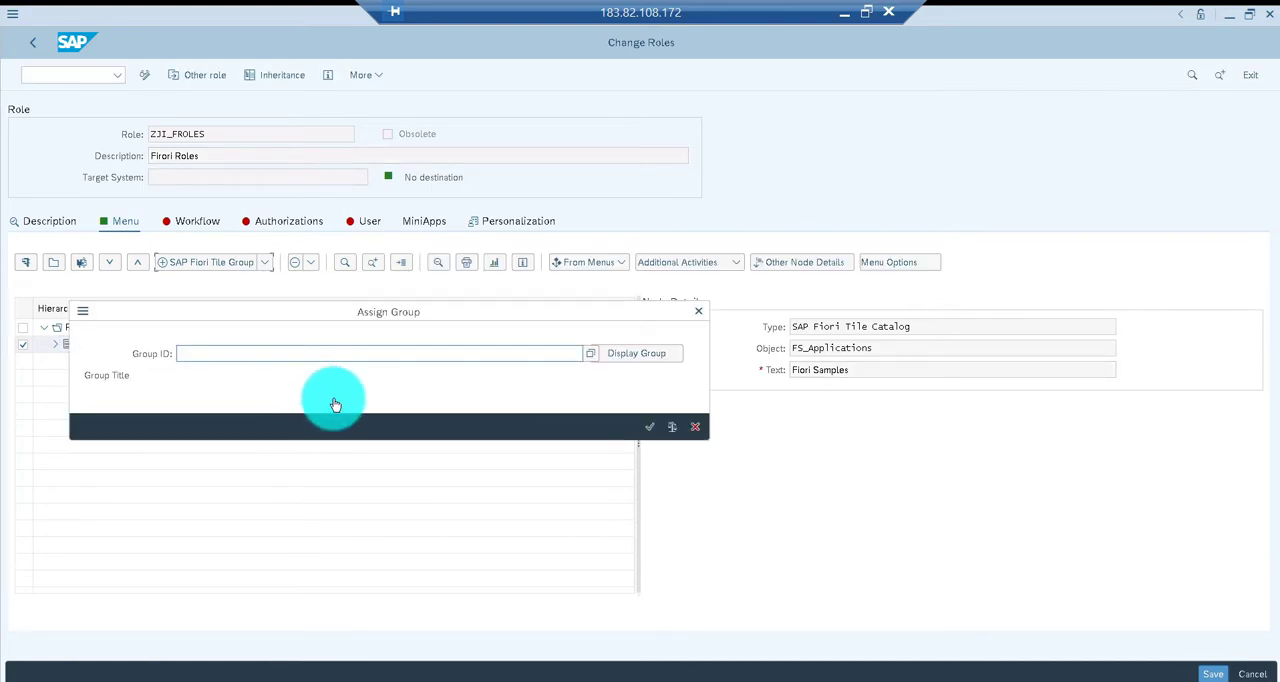
{"action": "type", "text": "Fiori"}
{"action": "key", "text": "F4"}
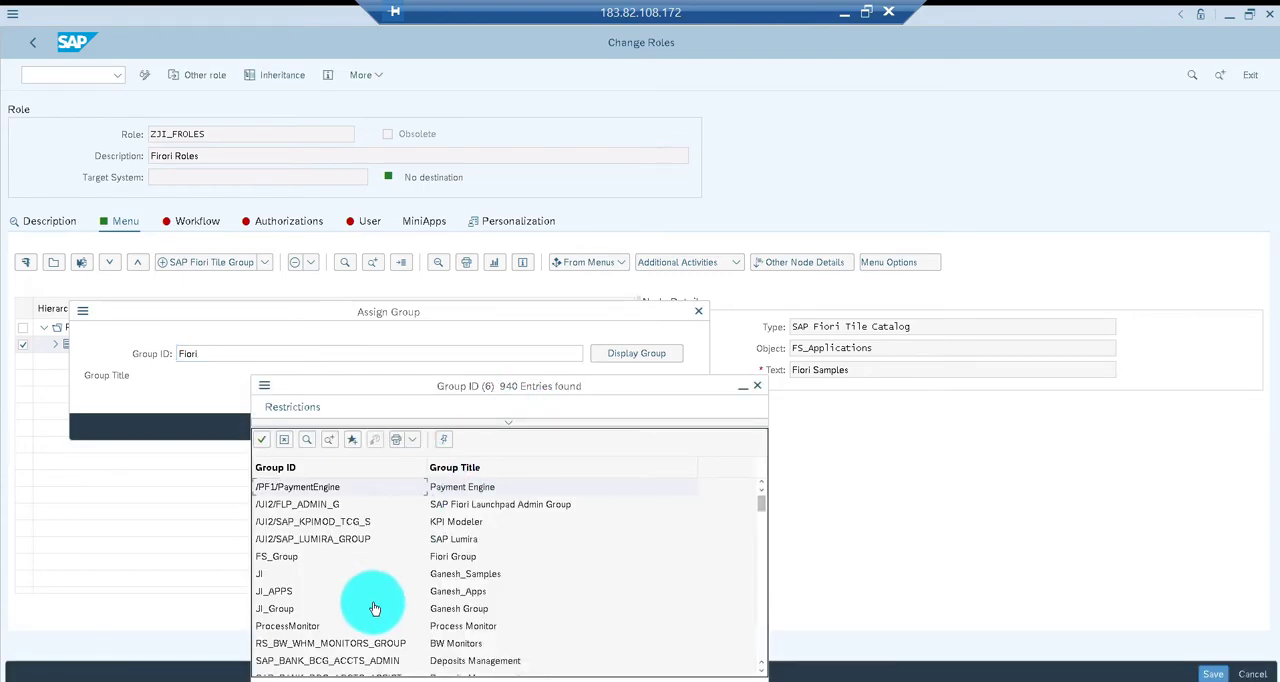
{"action": "double_click", "coordinate": [446, 558]}
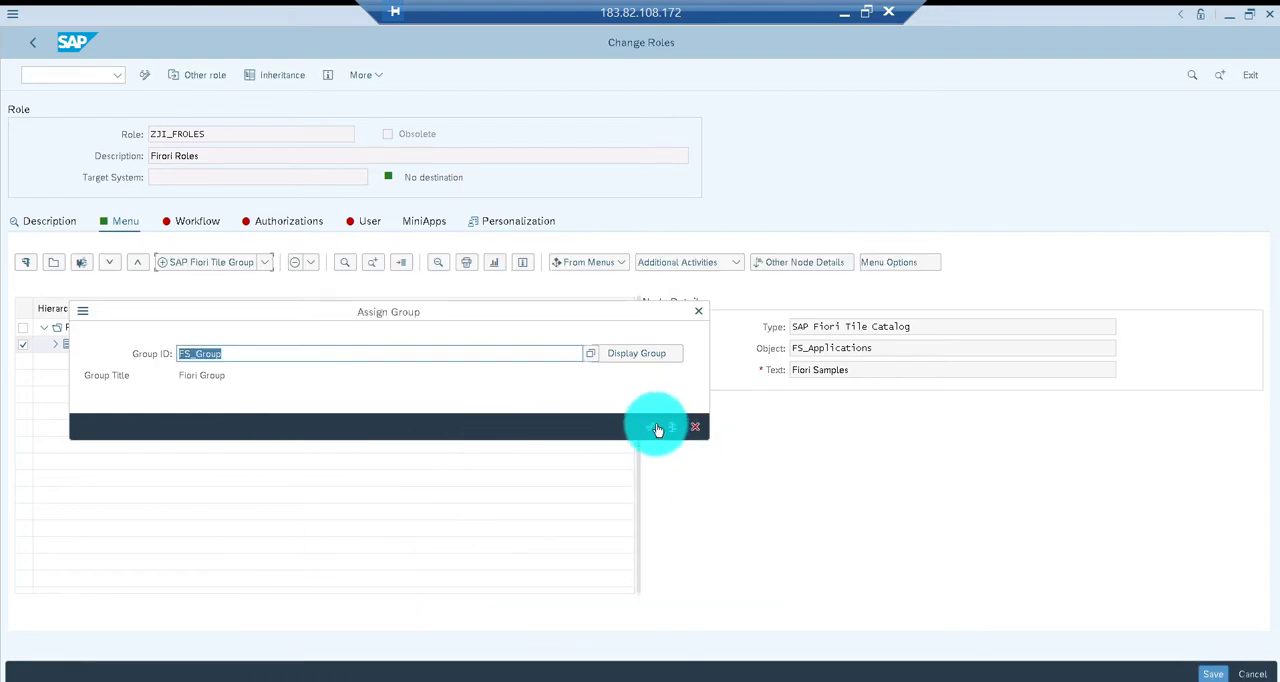
{"action": "left_click", "coordinate": [649, 427]}
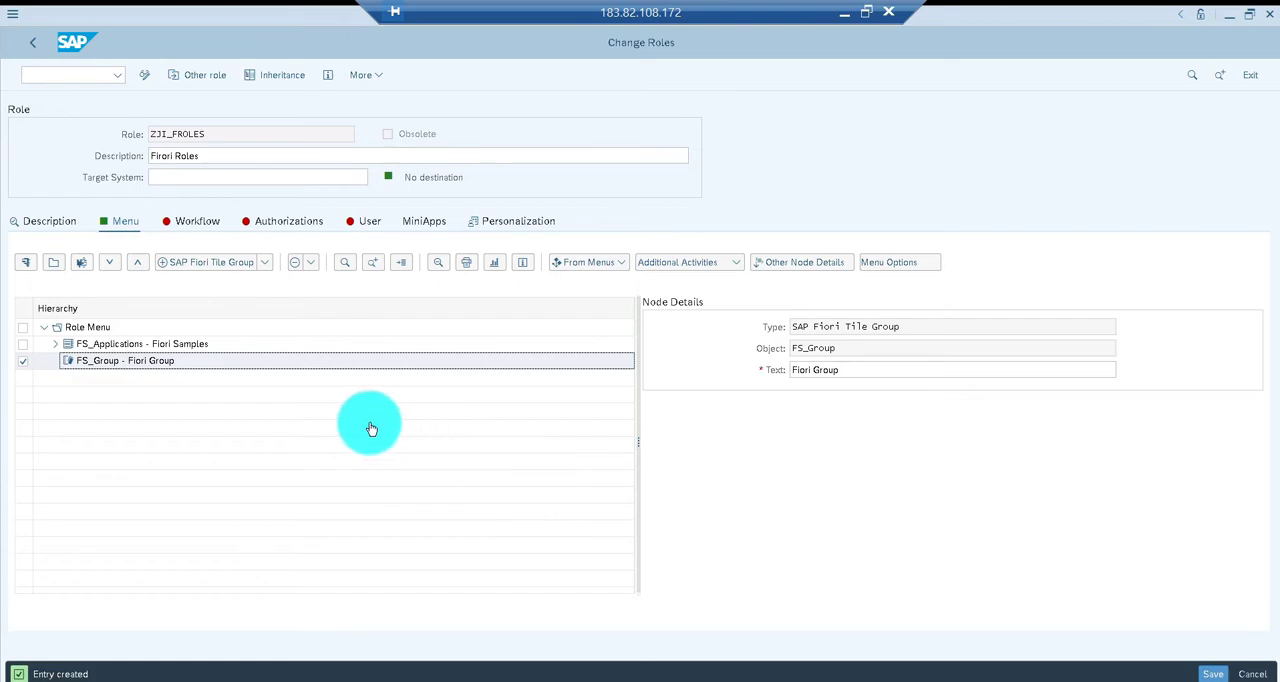
Assign user ID BEST to the role and save the role
{"action": "left_click", "coordinate": [364, 224]}
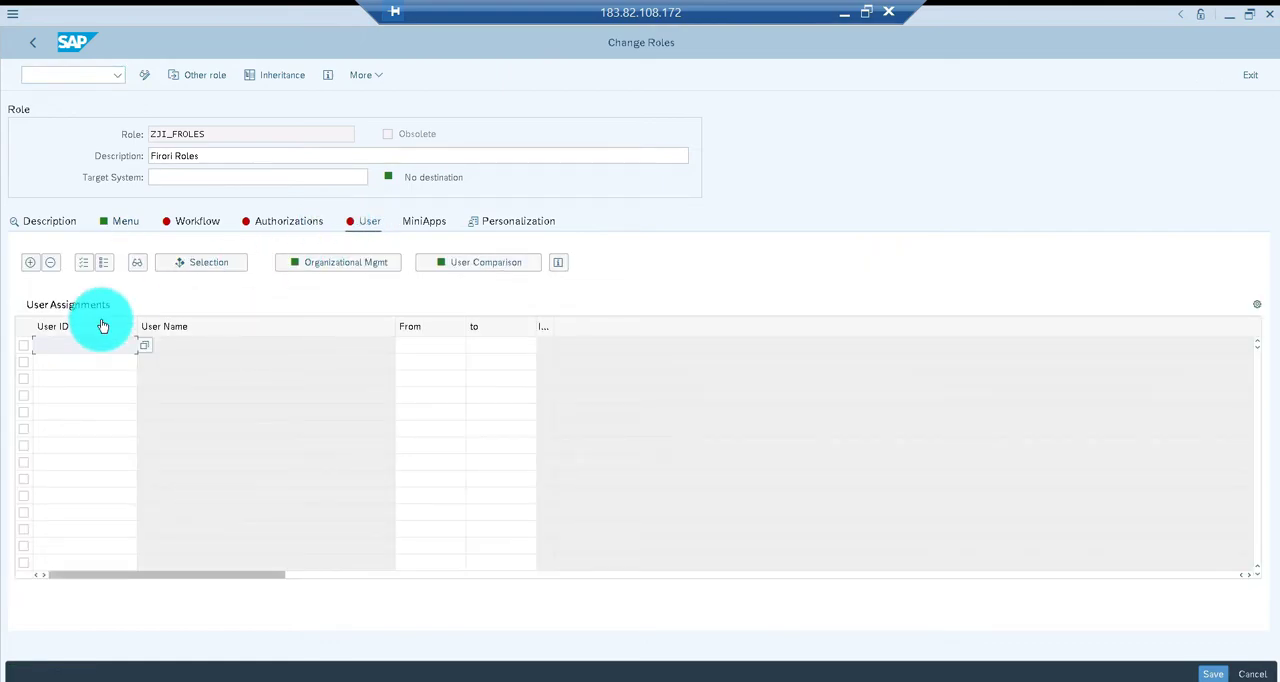
{"action": "type", "text": "BEST"}
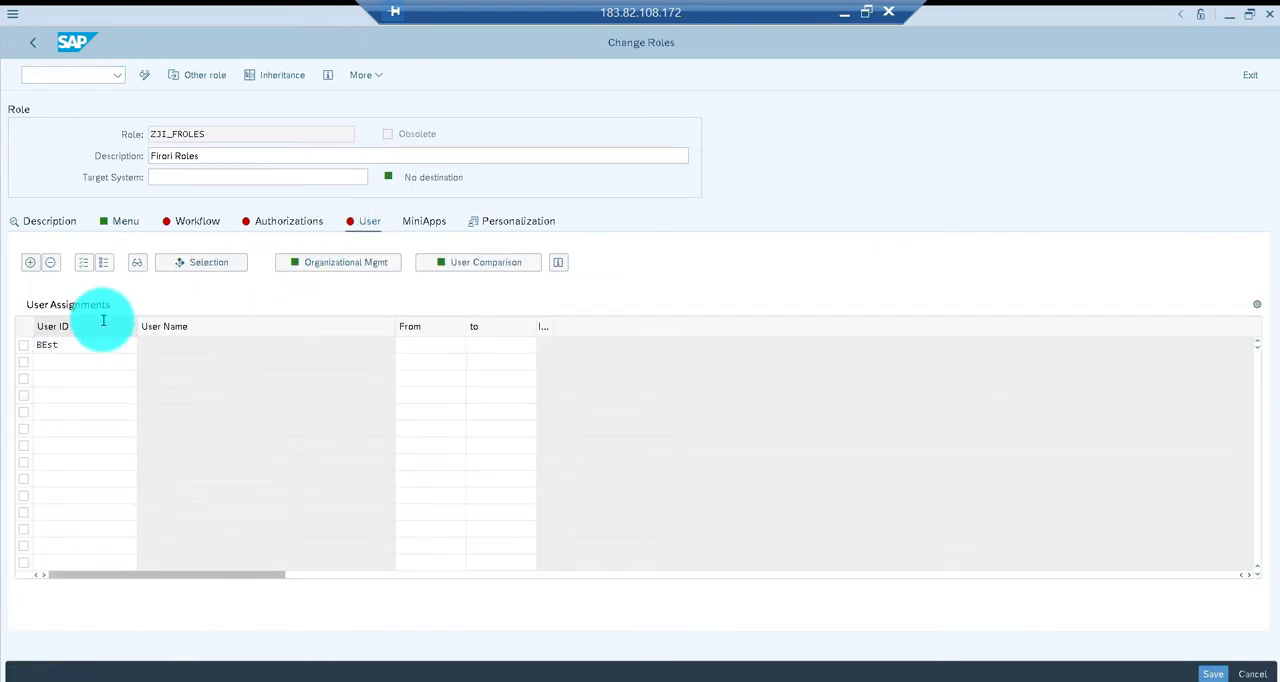
{"action": "key", "text": "Return"}
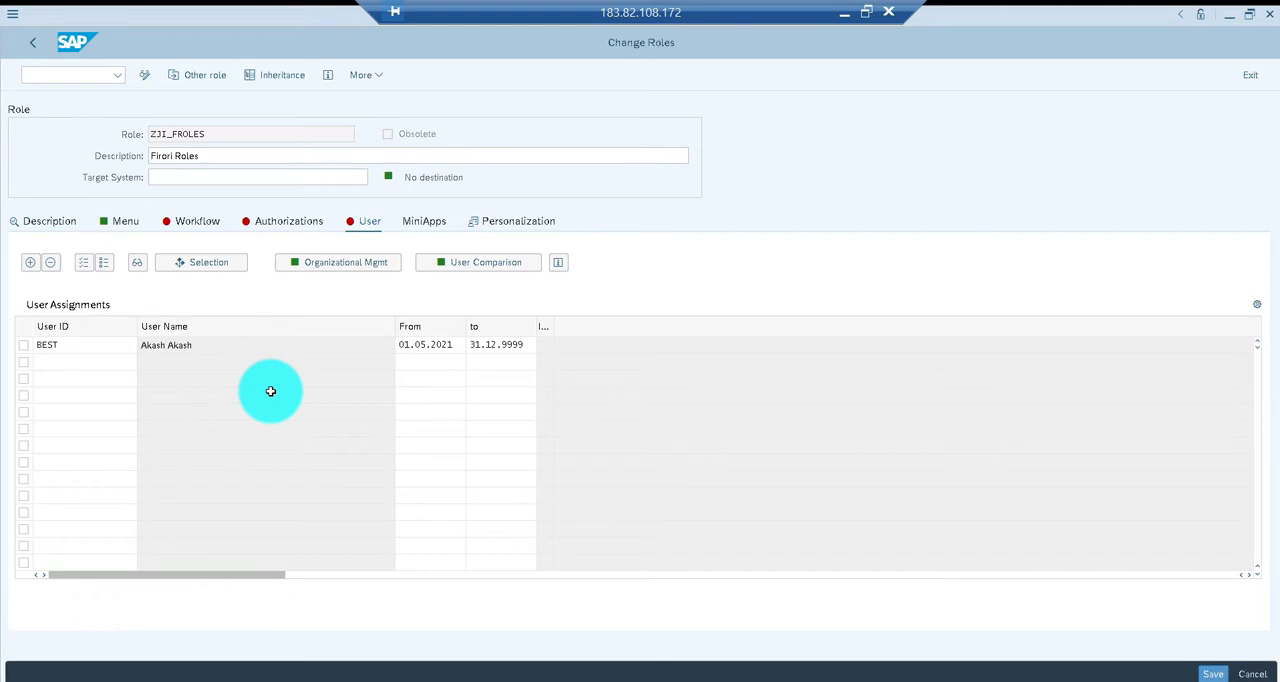
{"action": "key", "text": "ctrl+s"}
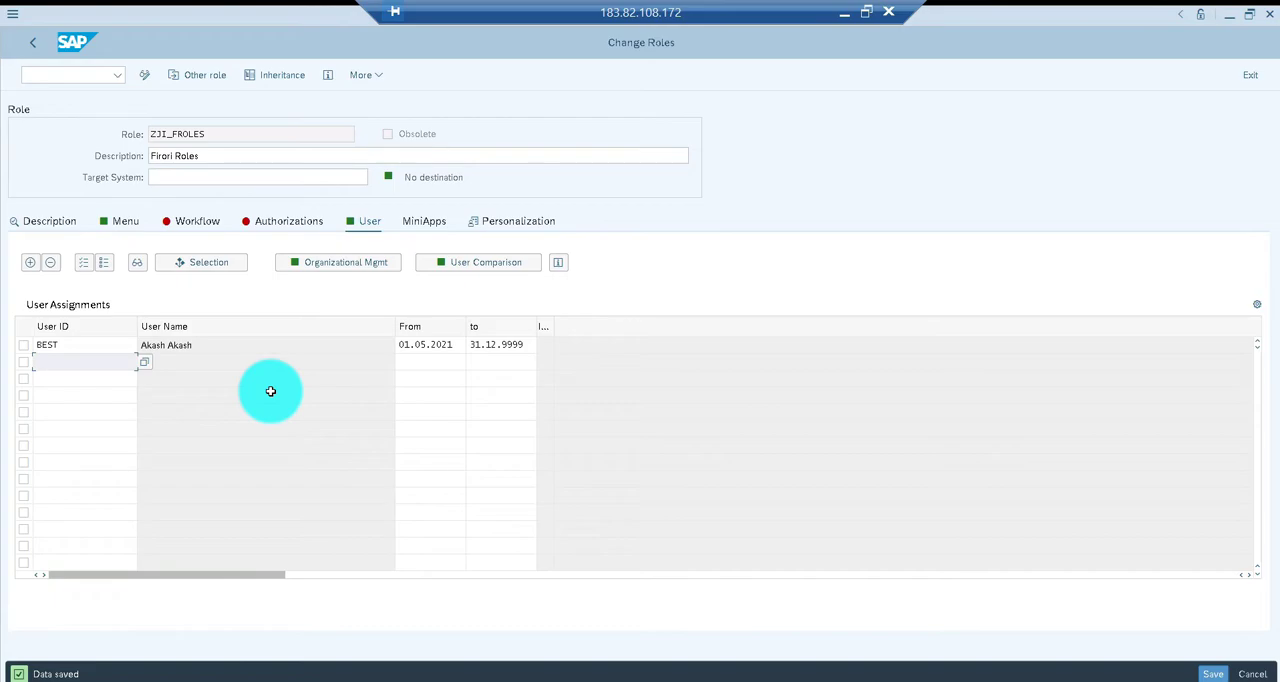
Go to transaction SE93, display the definition of transaction CO01, and return to an empty transaction code entry
{"action": "left_click", "coordinate": [97, 75]}
{"action": "type", "text": "/nse93"}
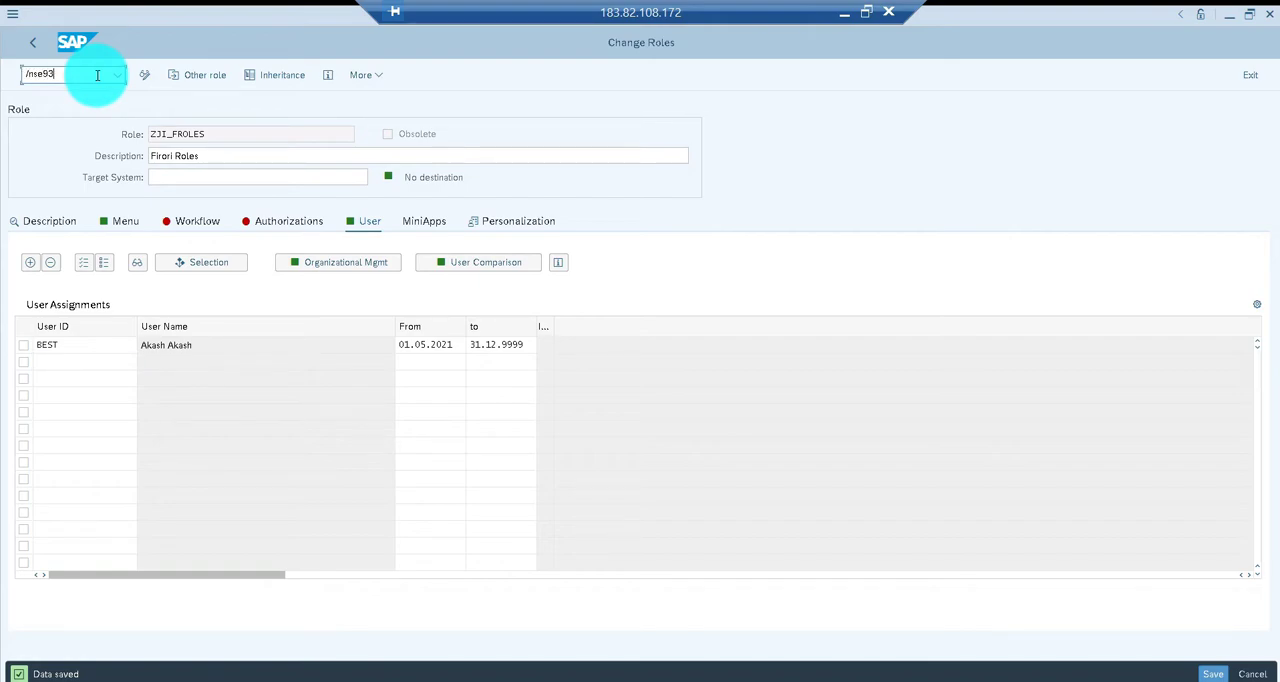
{"action": "key", "text": "Return"}
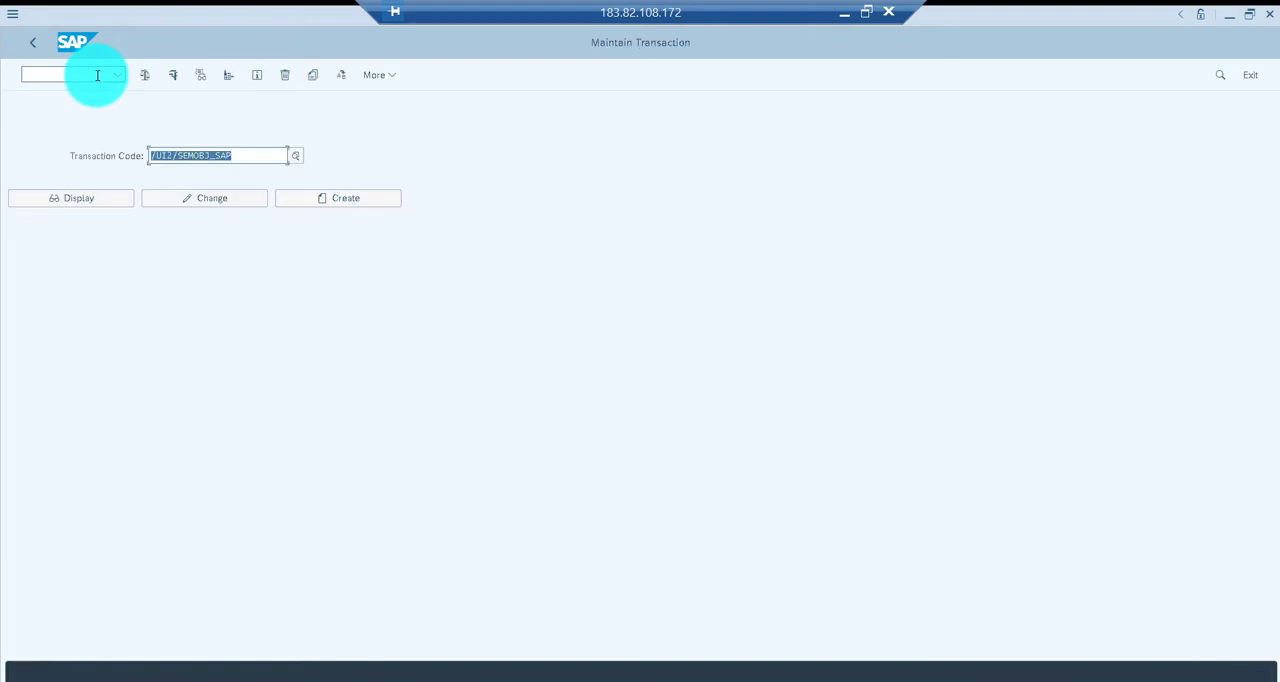
{"action": "type", "text": "co01"}
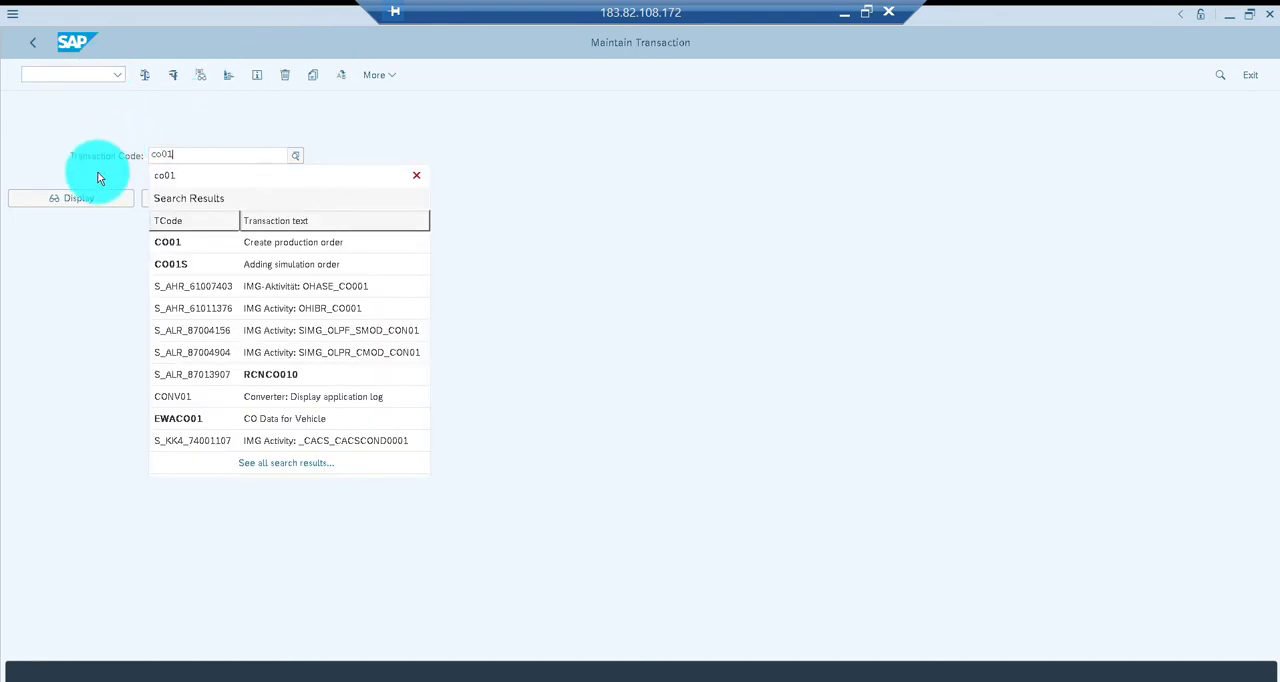
{"action": "left_click", "coordinate": [62, 202]}
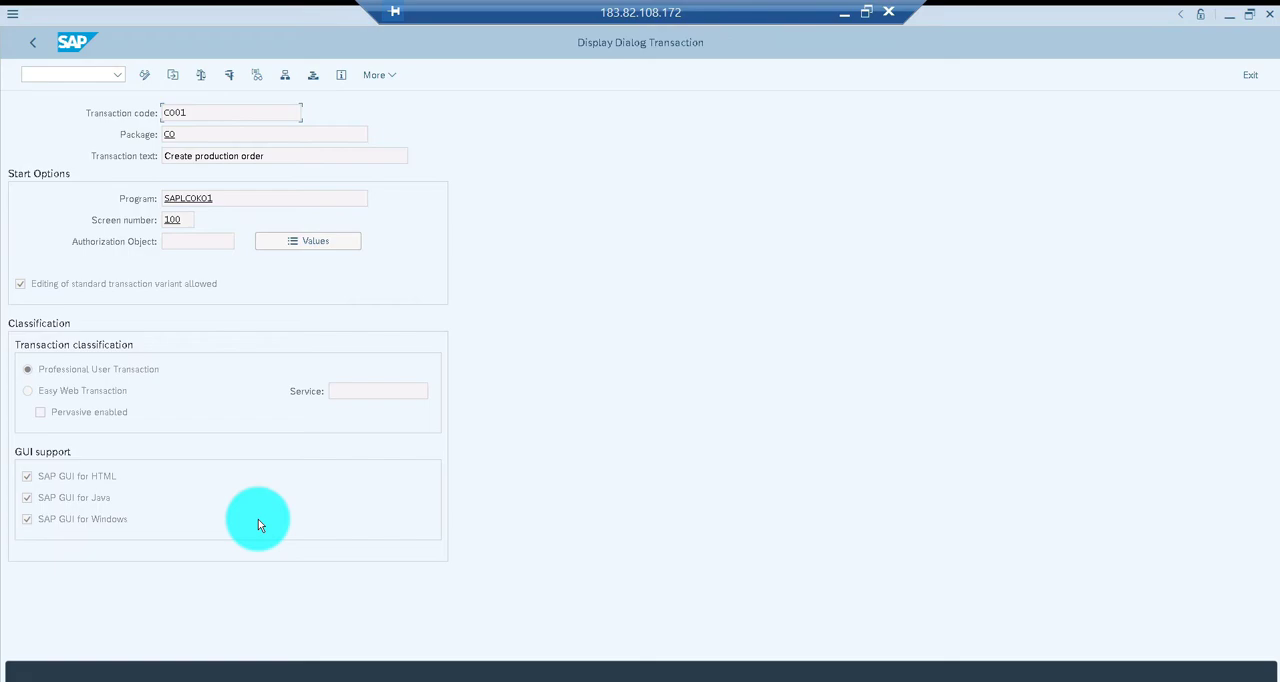
{"action": "key", "text": "F3"}
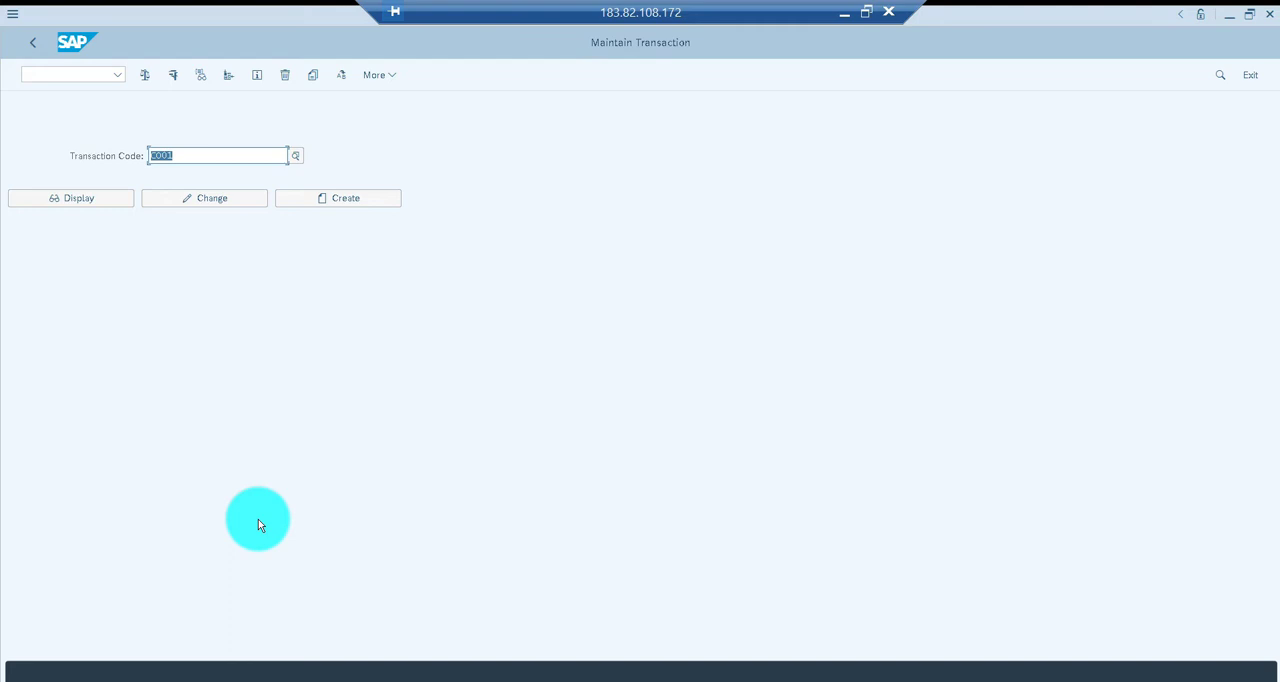
{"action": "key", "text": "BackSpace"}
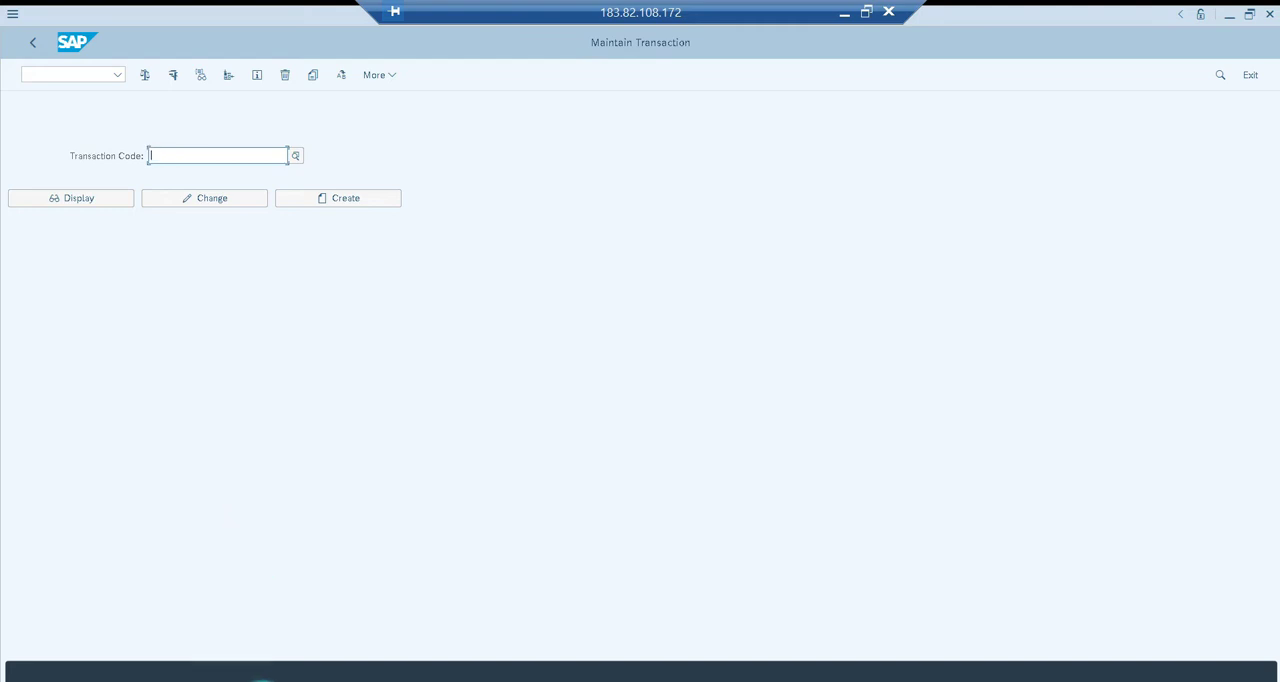
Switch to the launchpad designer in Internet Explorer and start a static App Launcher tile in the Fiori Samples catalog
{"action": "left_click", "coordinate": [258, 677]}
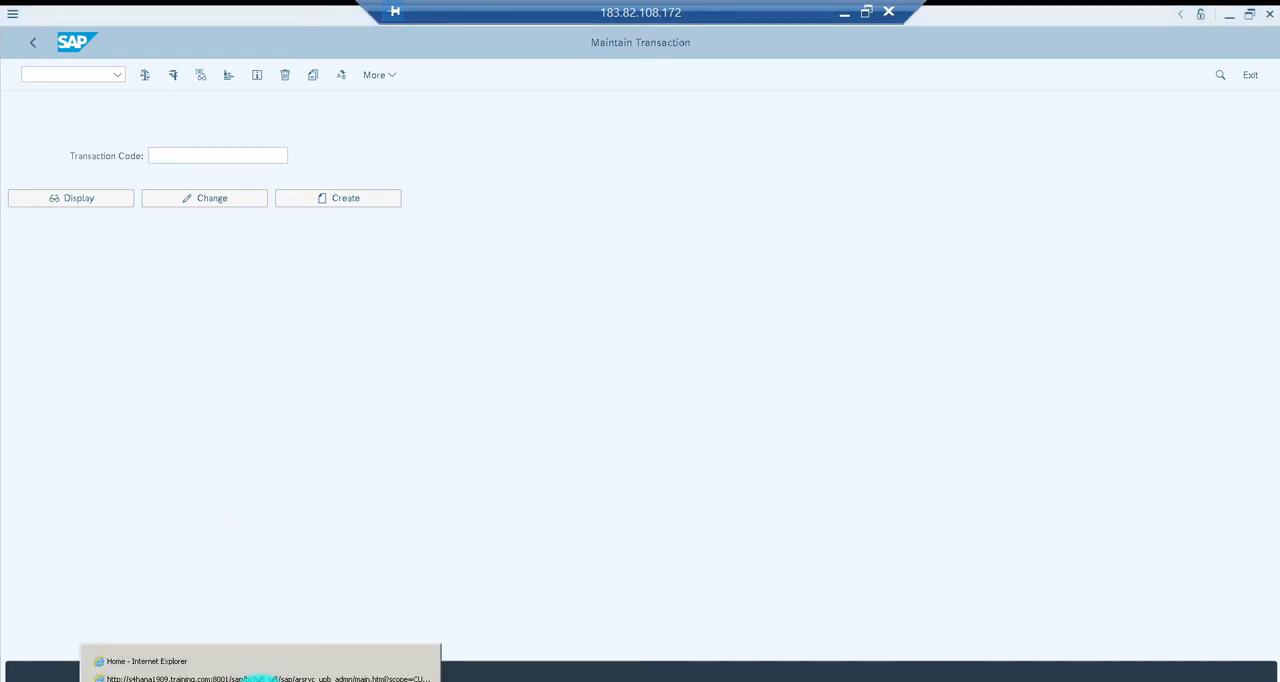
{"action": "left_click", "coordinate": [254, 678]}
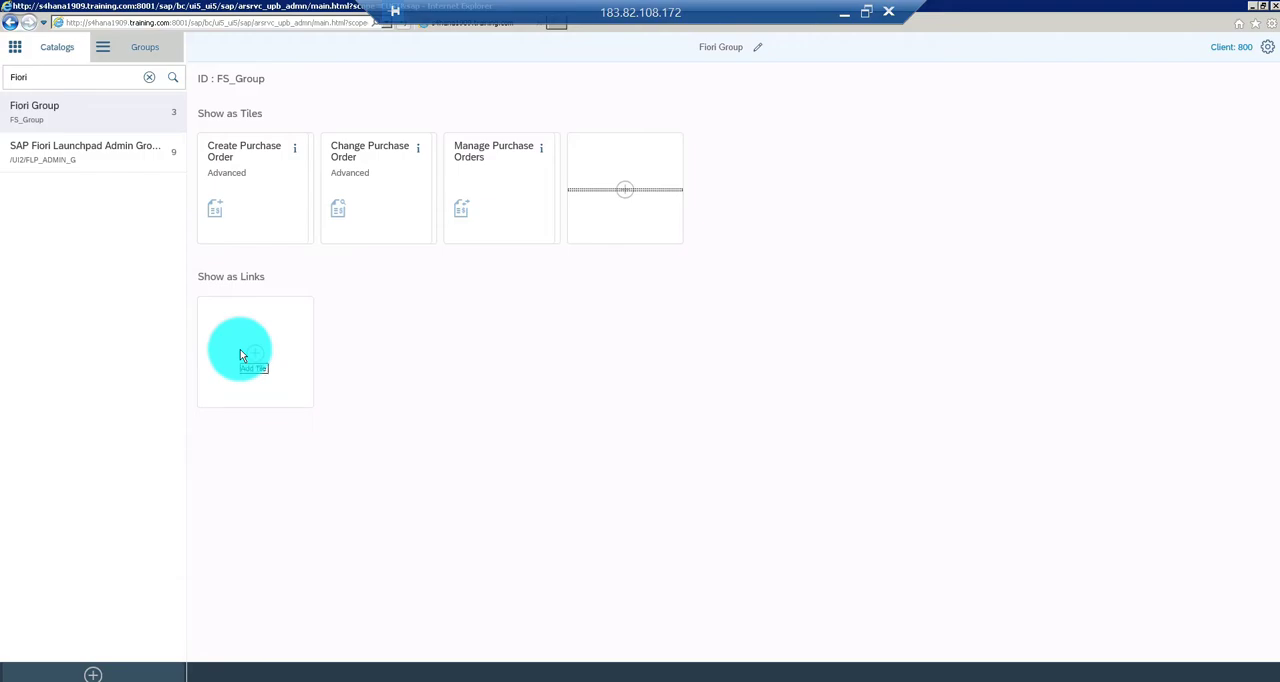
{"action": "left_click", "coordinate": [55, 50]}
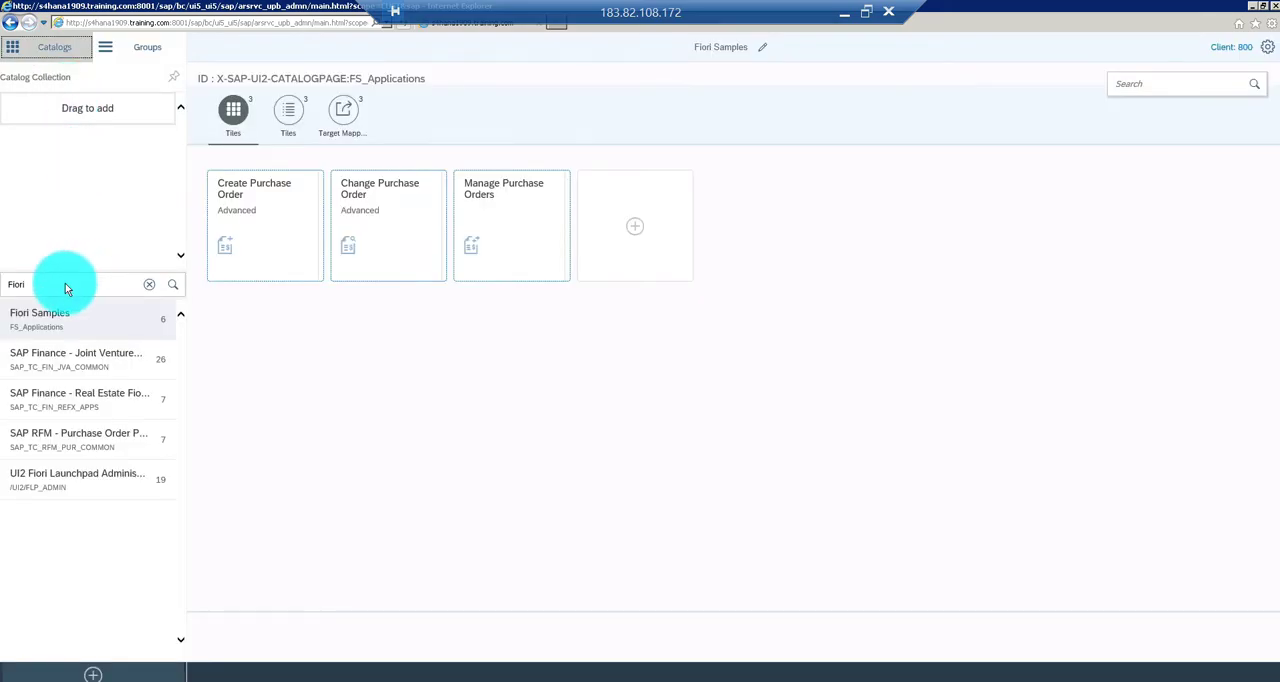
{"action": "left_click", "coordinate": [58, 324]}
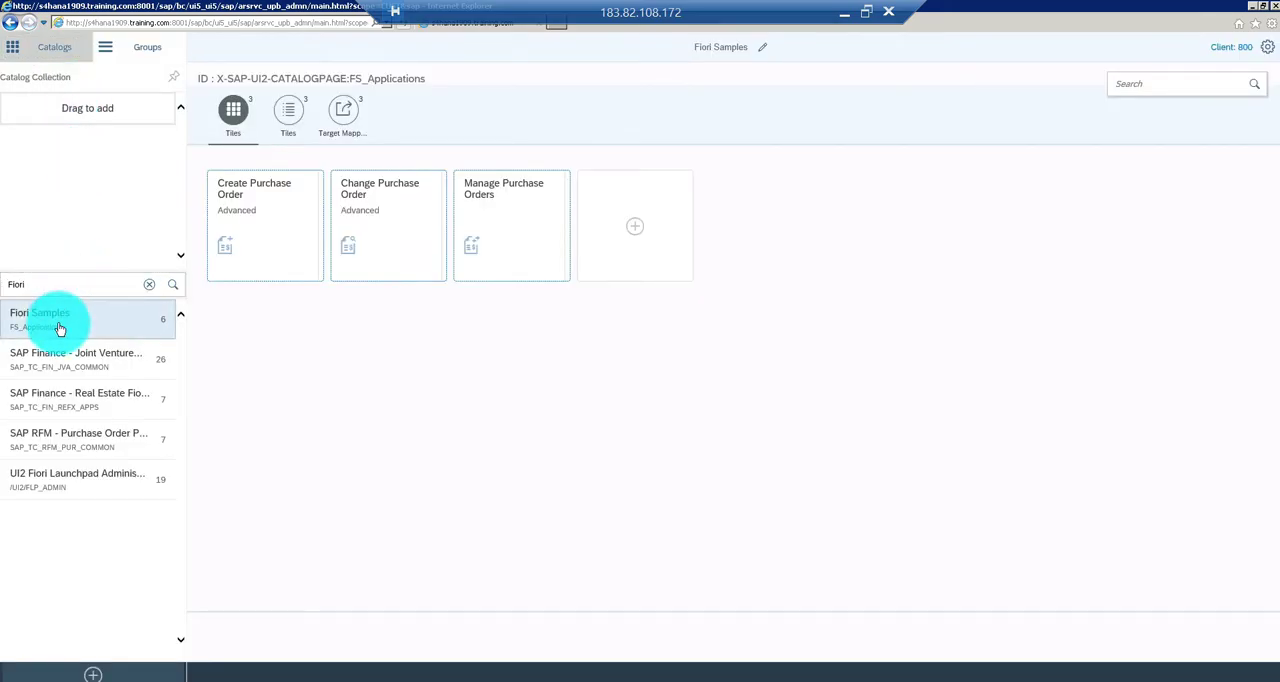
{"action": "left_click", "coordinate": [630, 238]}
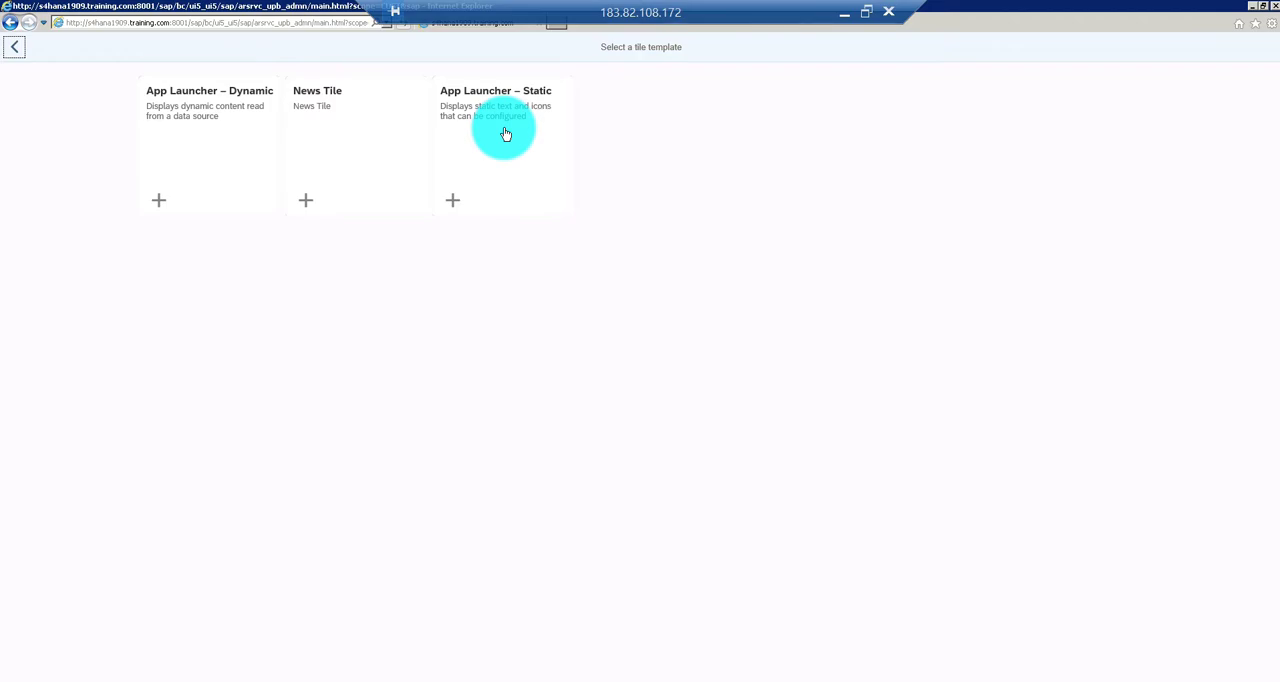
{"action": "left_click", "coordinate": [505, 134]}
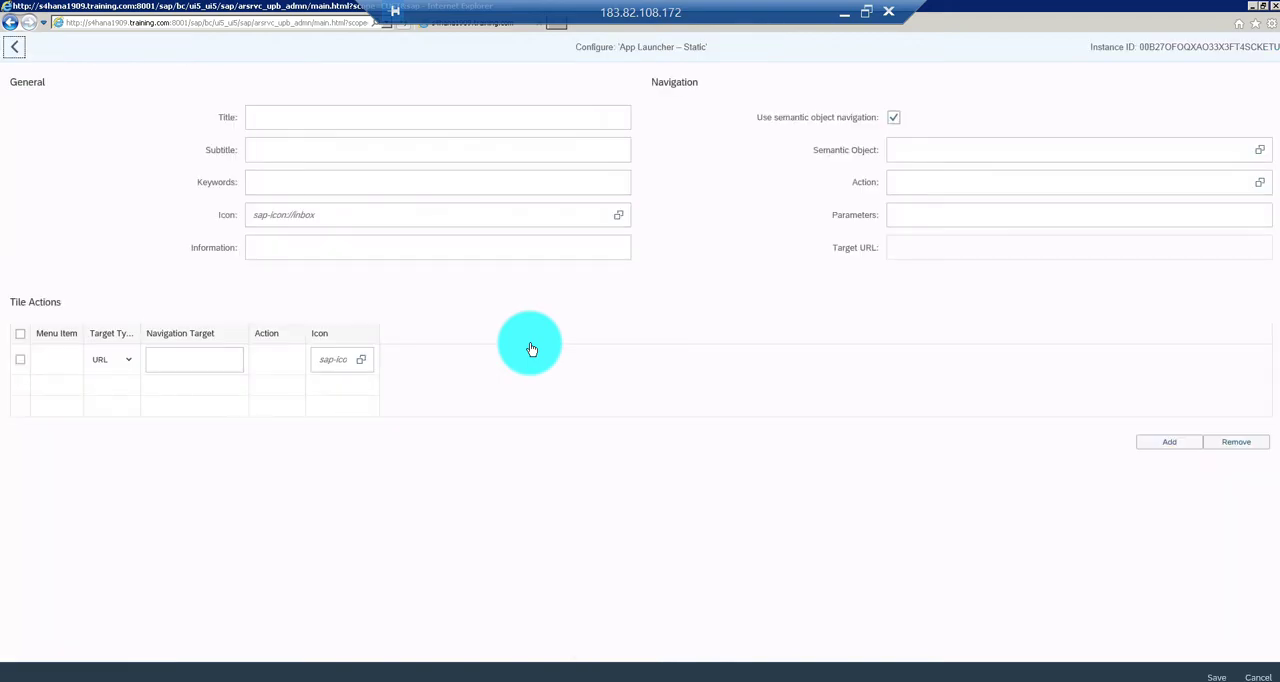
Title the new tile "Create Production Order" and give it the subtitle "CO01"
{"action": "left_click", "coordinate": [405, 119]}
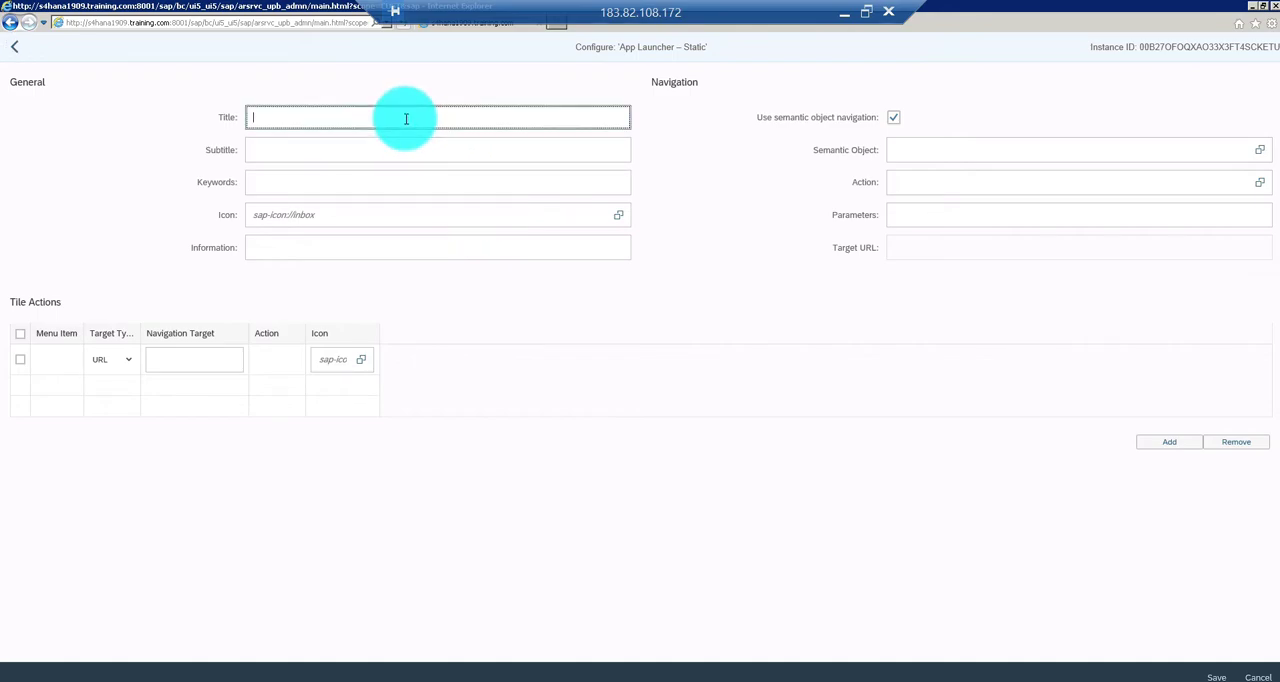
{"action": "type", "text": "Create Production Order"}
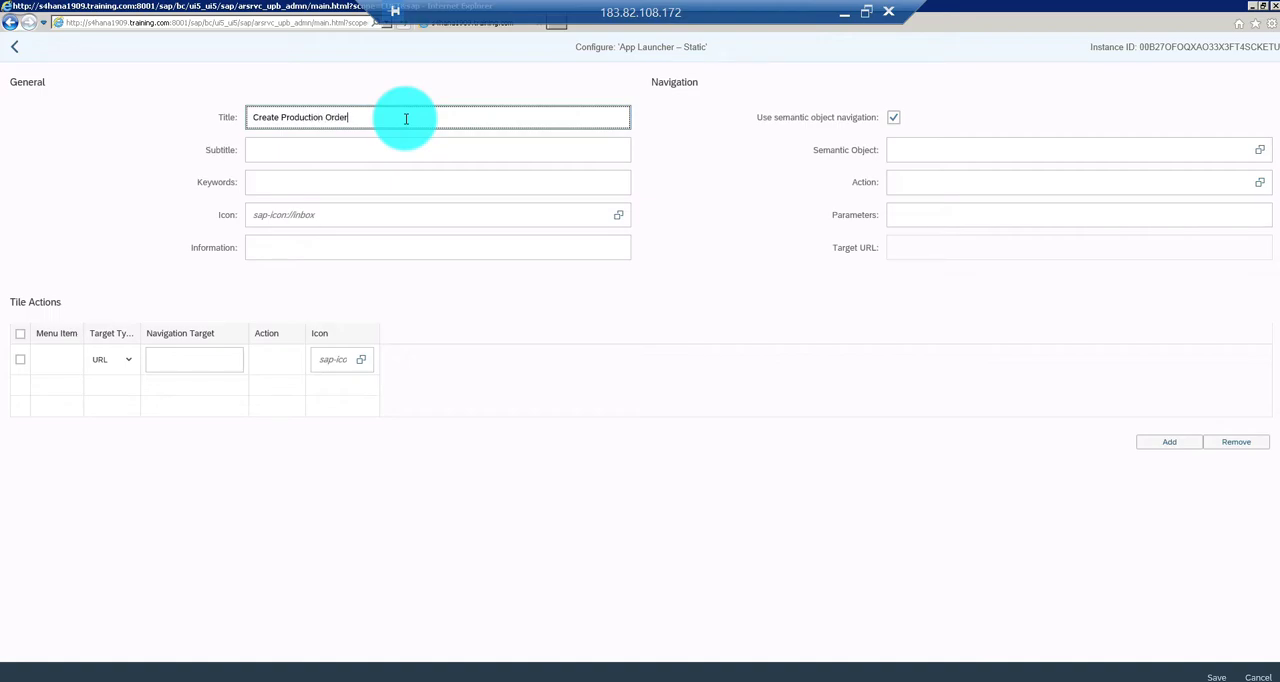
{"action": "left_click", "coordinate": [362, 152]}
{"action": "type", "text": "C"}
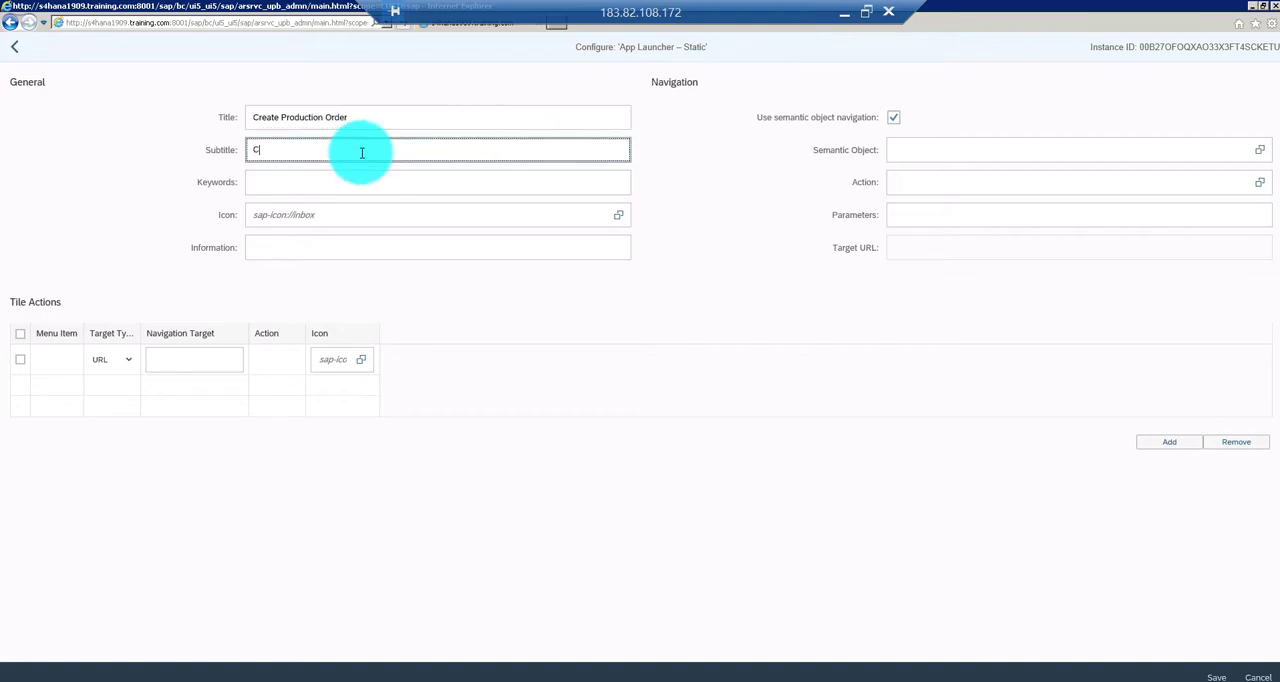
{"action": "type", "text": "O01 Tra"}
{"action": "key", "text": "BackSpace"}
{"action": "key", "text": "BackSpace"}
{"action": "key", "text": "BackSpace"}
{"action": "left_click", "coordinate": [893, 118]}
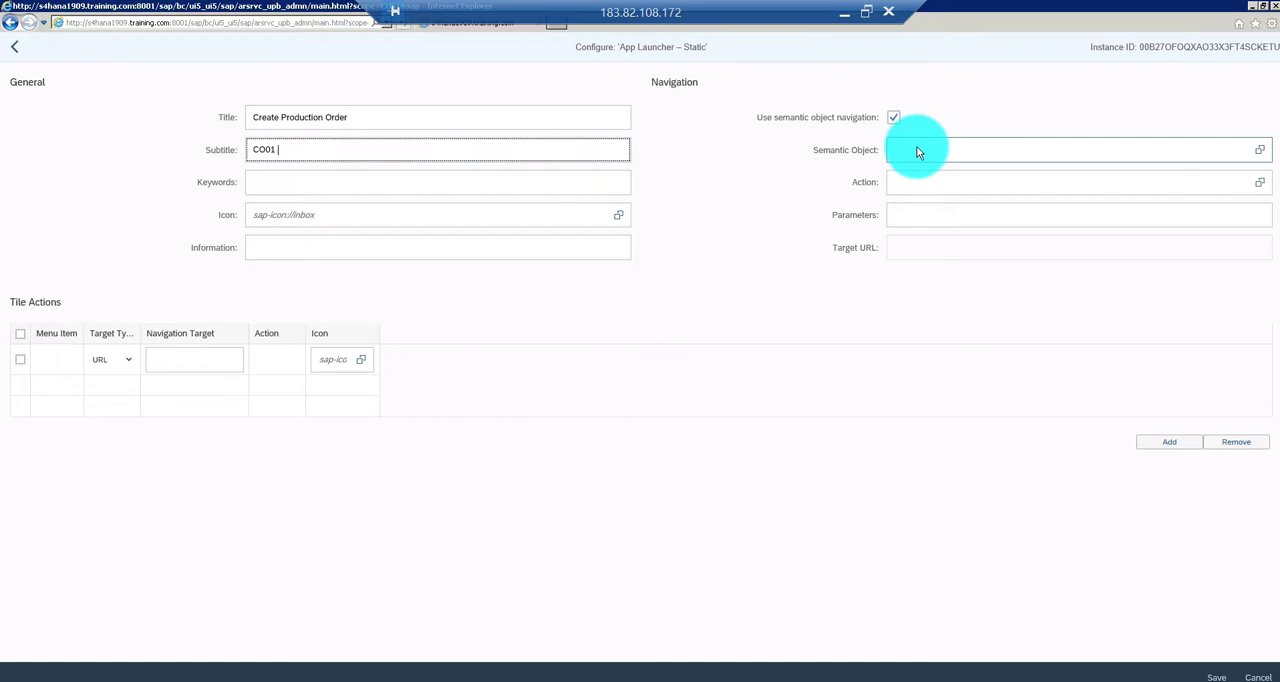
{"action": "left_click", "coordinate": [917, 148]}
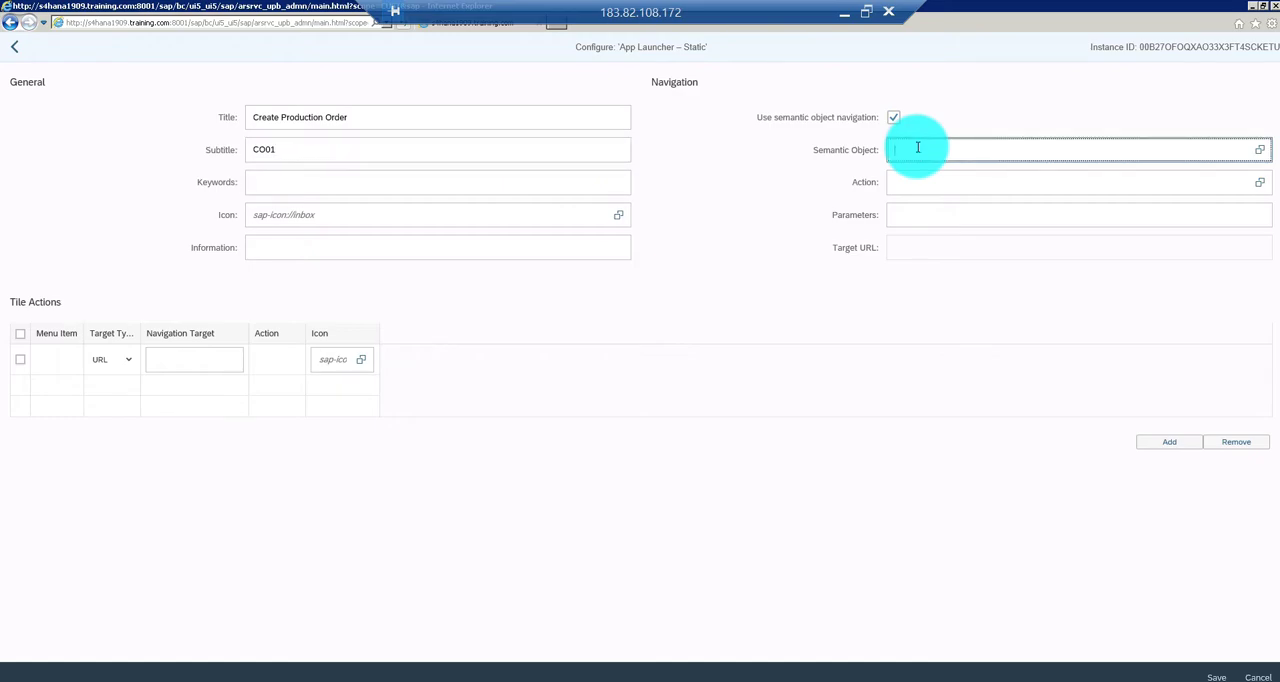
{"action": "type", "text": "ZJI"}
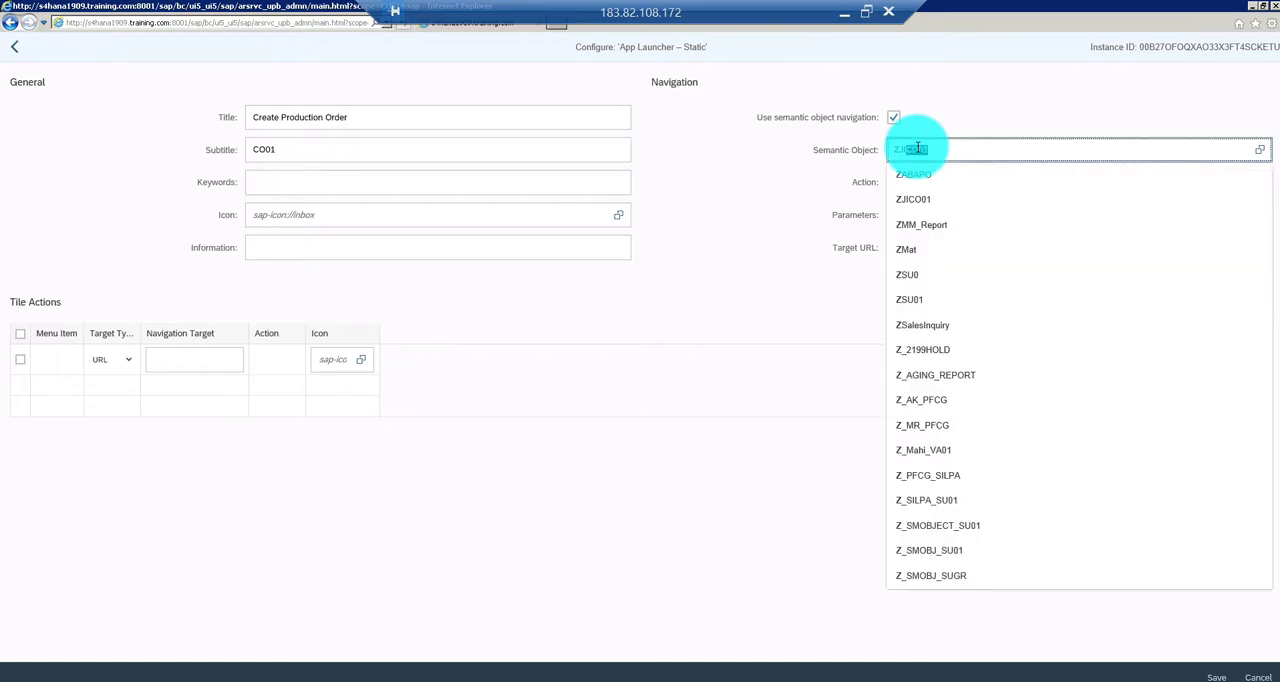
{"action": "key", "text": "BackSpace"}
{"action": "key", "text": "BackSpace"}
{"action": "key", "text": "BackSpace"}
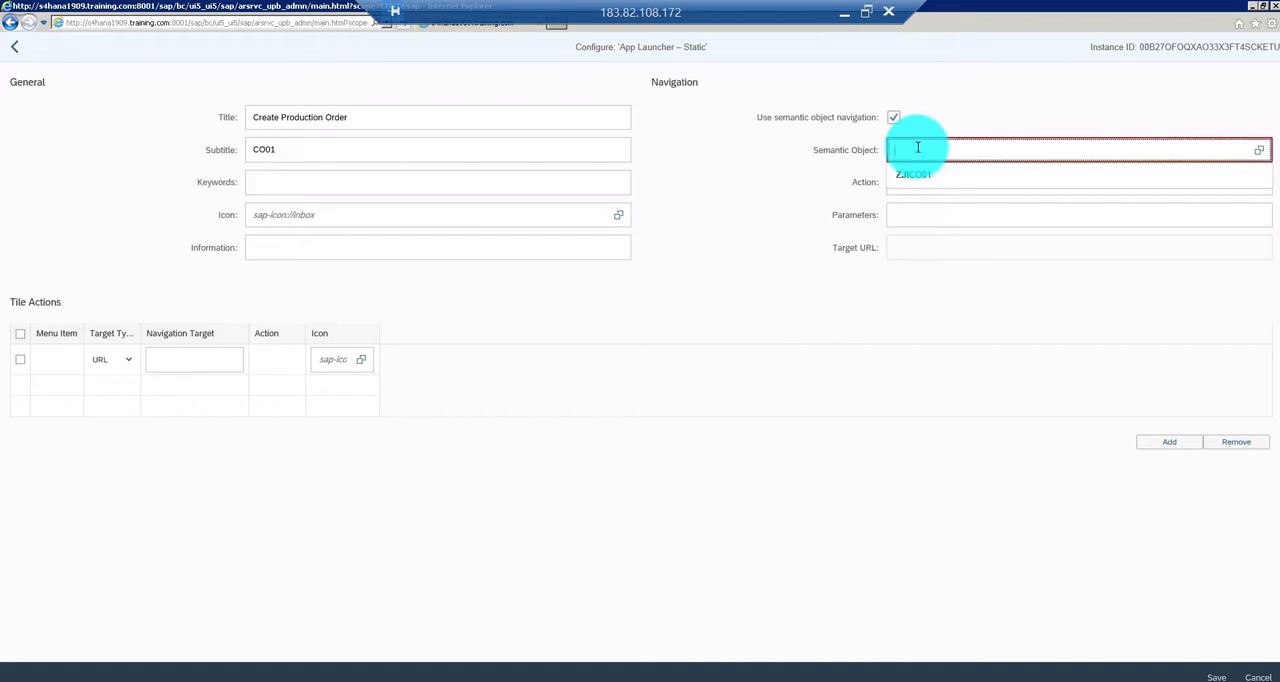
Set the tile's semantic object to CO01_CR
{"action": "type", "text": "CO"}
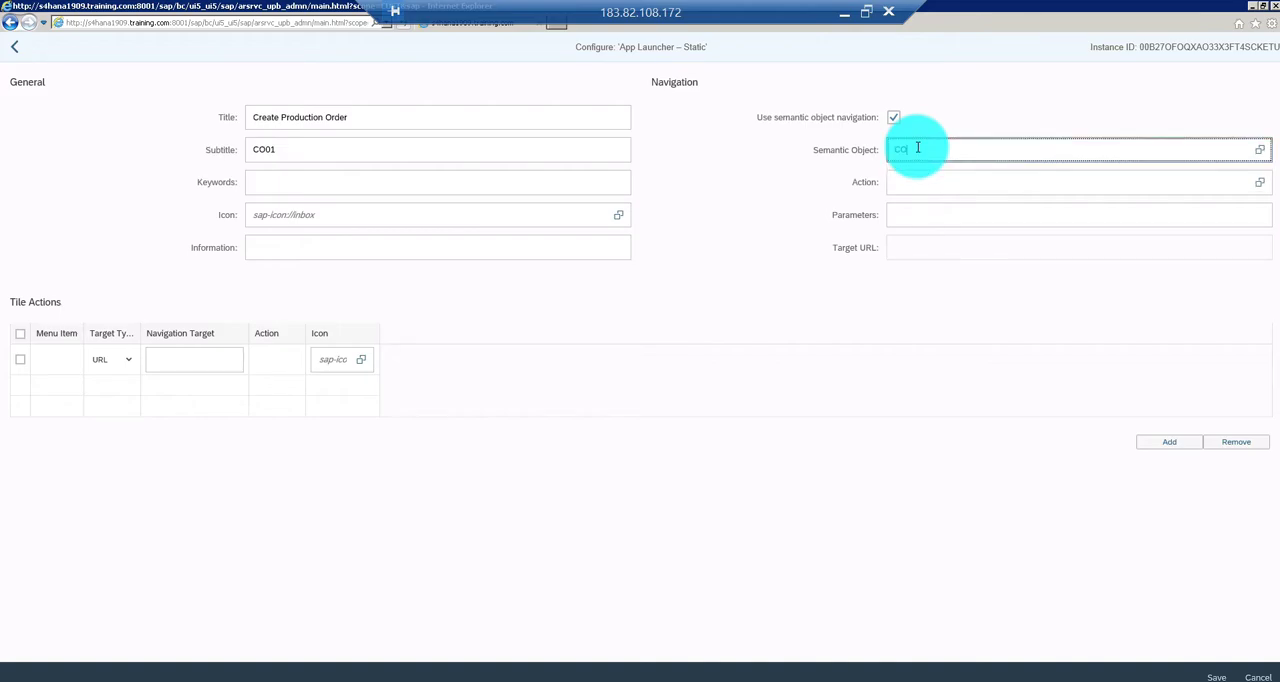
{"action": "type", "text": "0"}
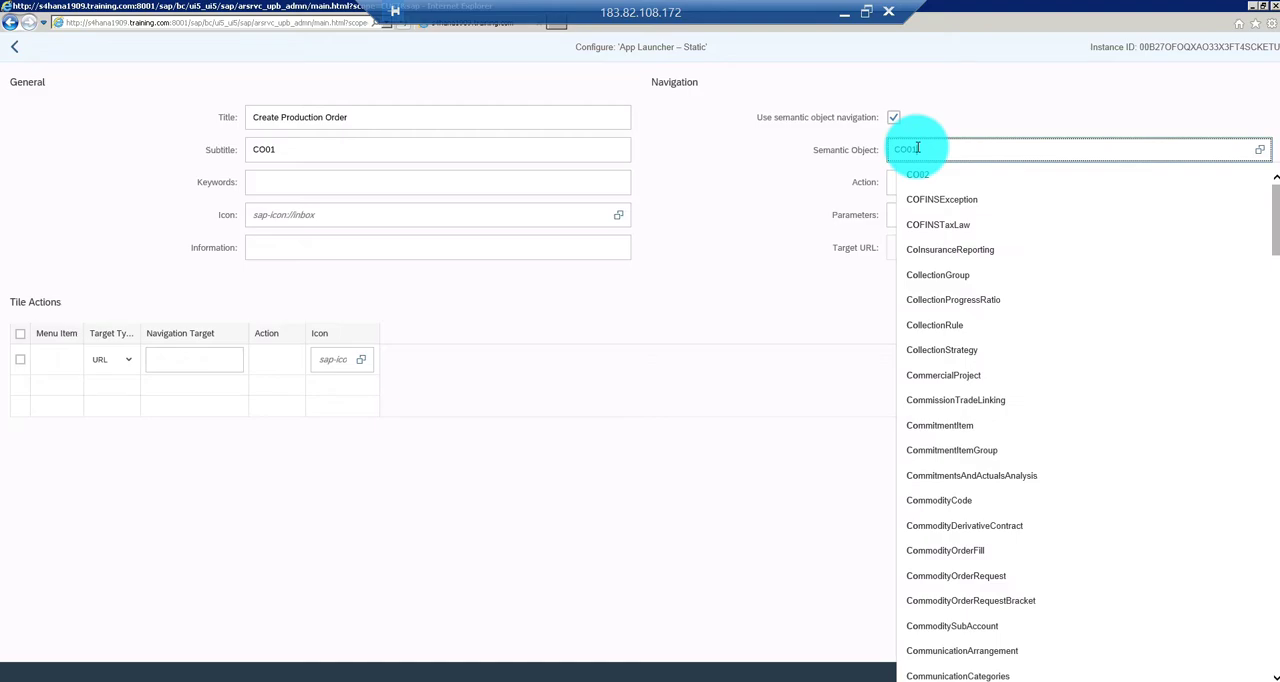
{"action": "type", "text": "1"}
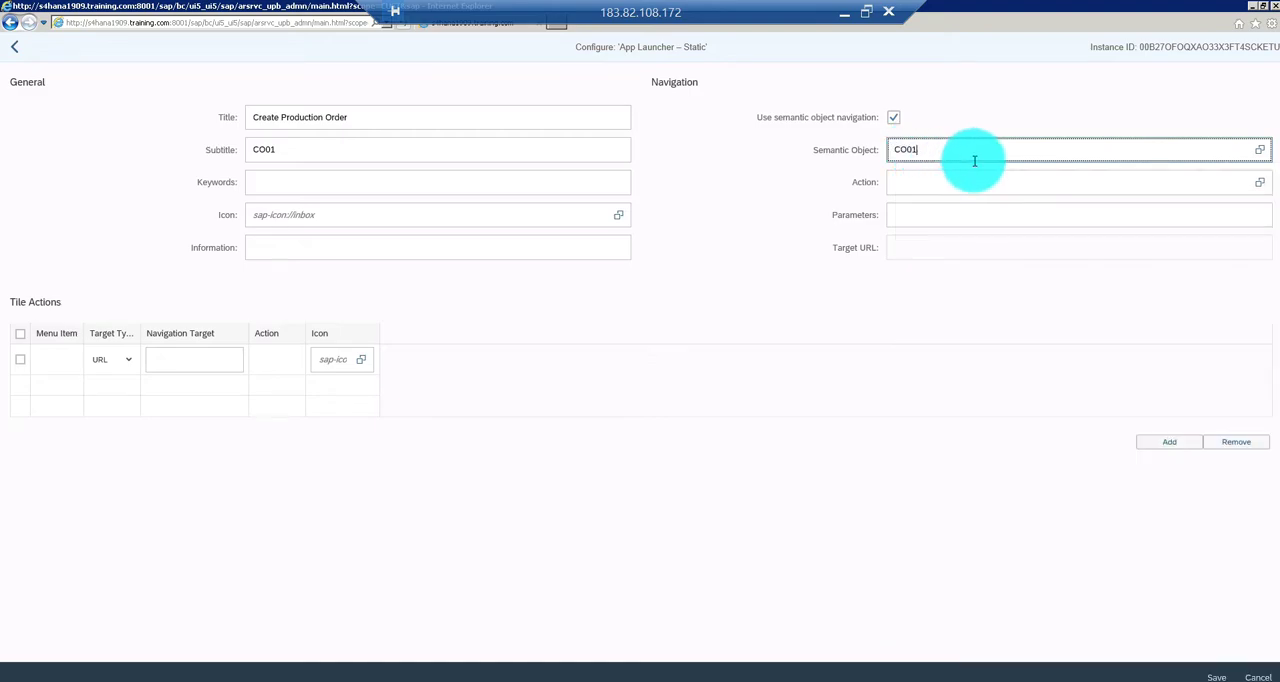
{"action": "type", "text": "_CR"}
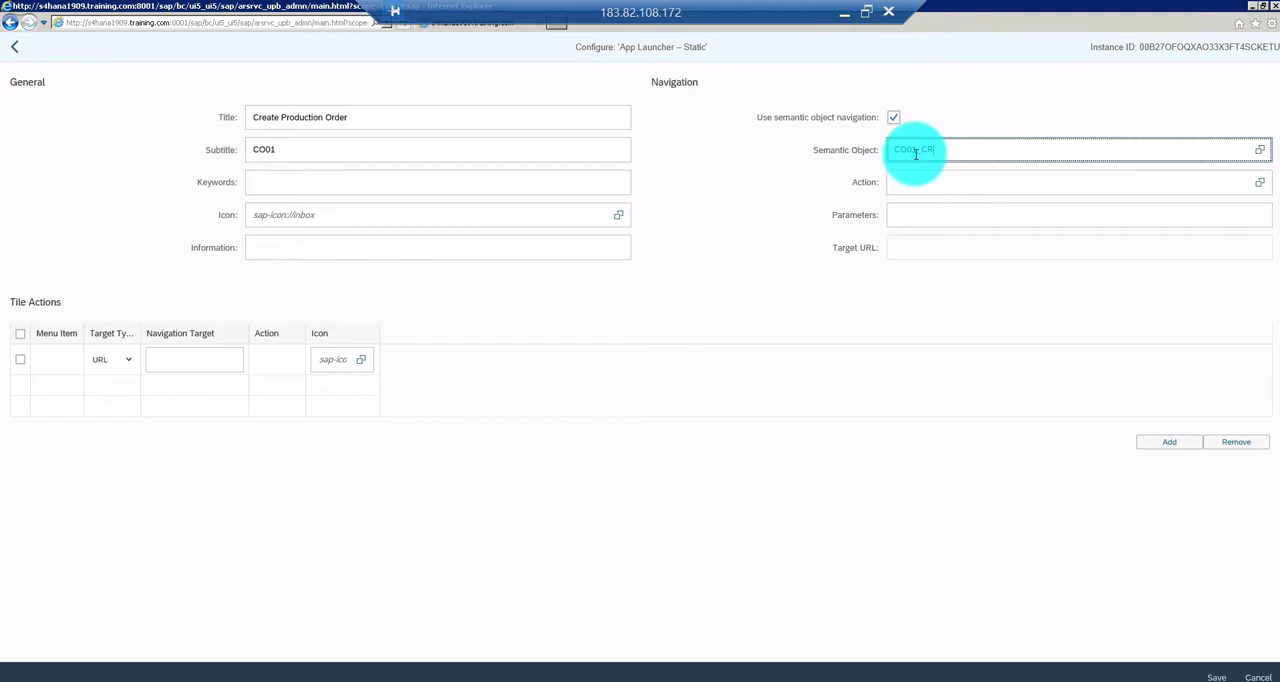
{"action": "key", "text": "BackSpace"}
{"action": "key", "text": "BackSpace"}
{"action": "key", "text": "BackSpace"}
{"action": "key", "text": "BackSpace"}
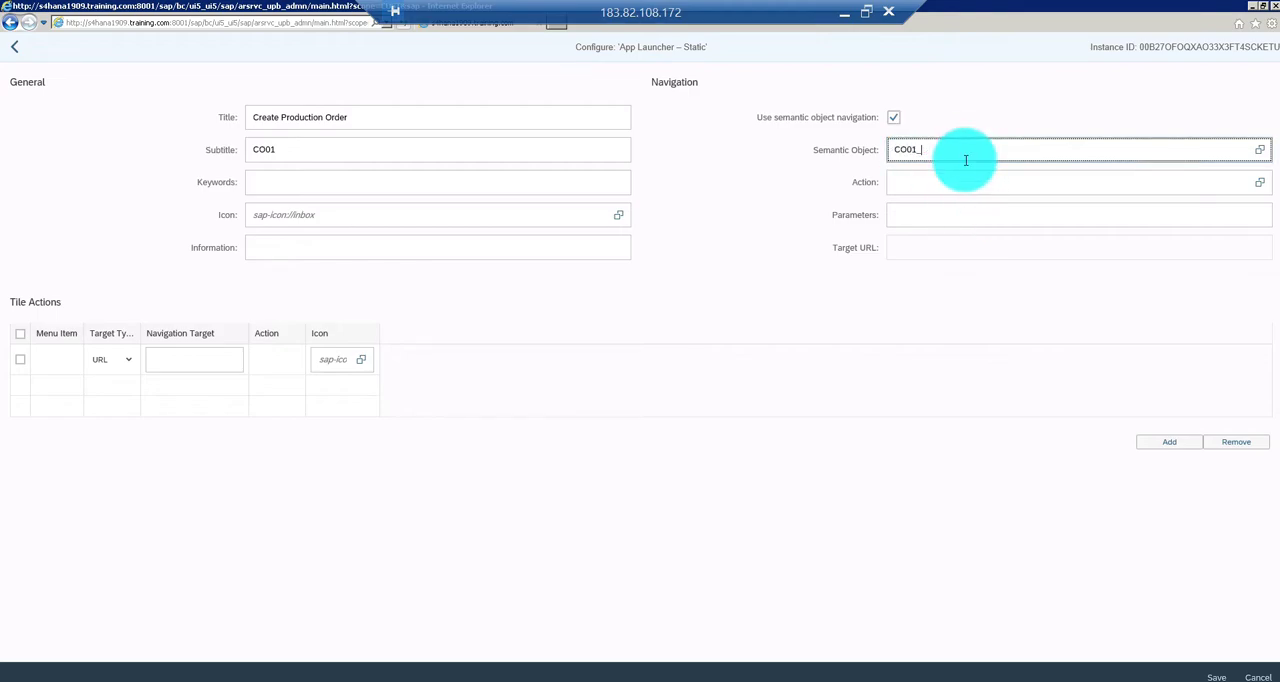
{"action": "key", "text": "BackSpace"}
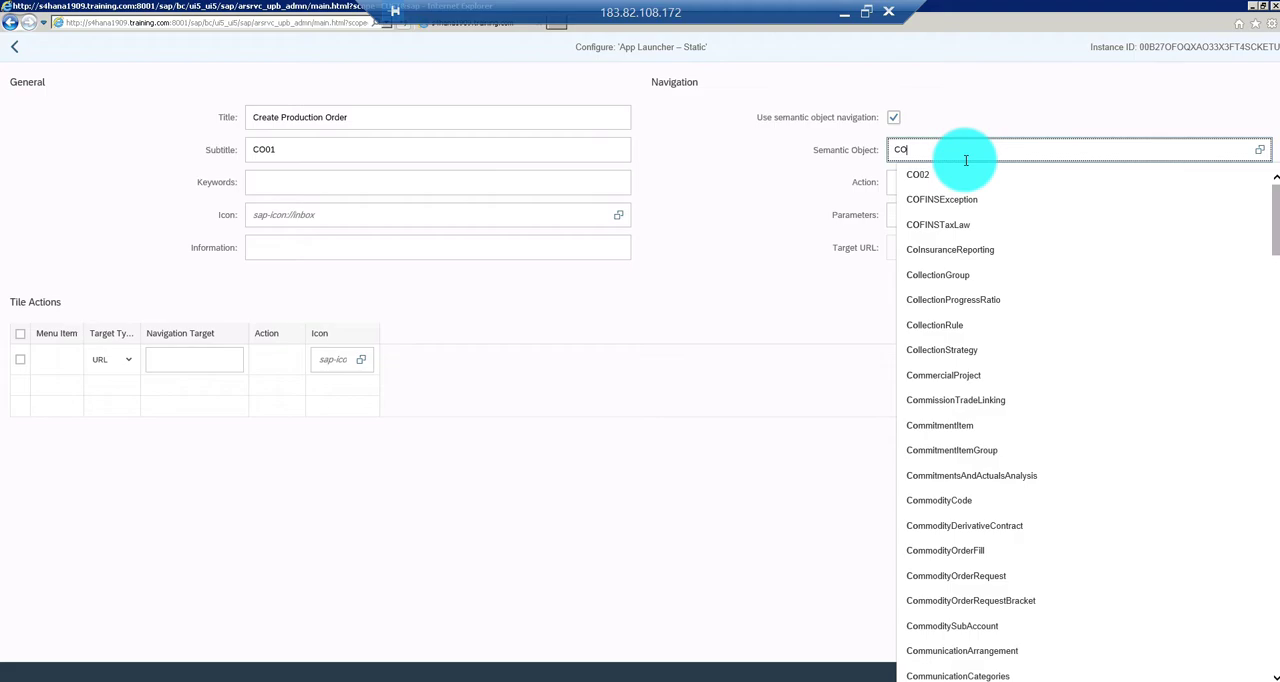
{"action": "type", "text": "01_CR"}
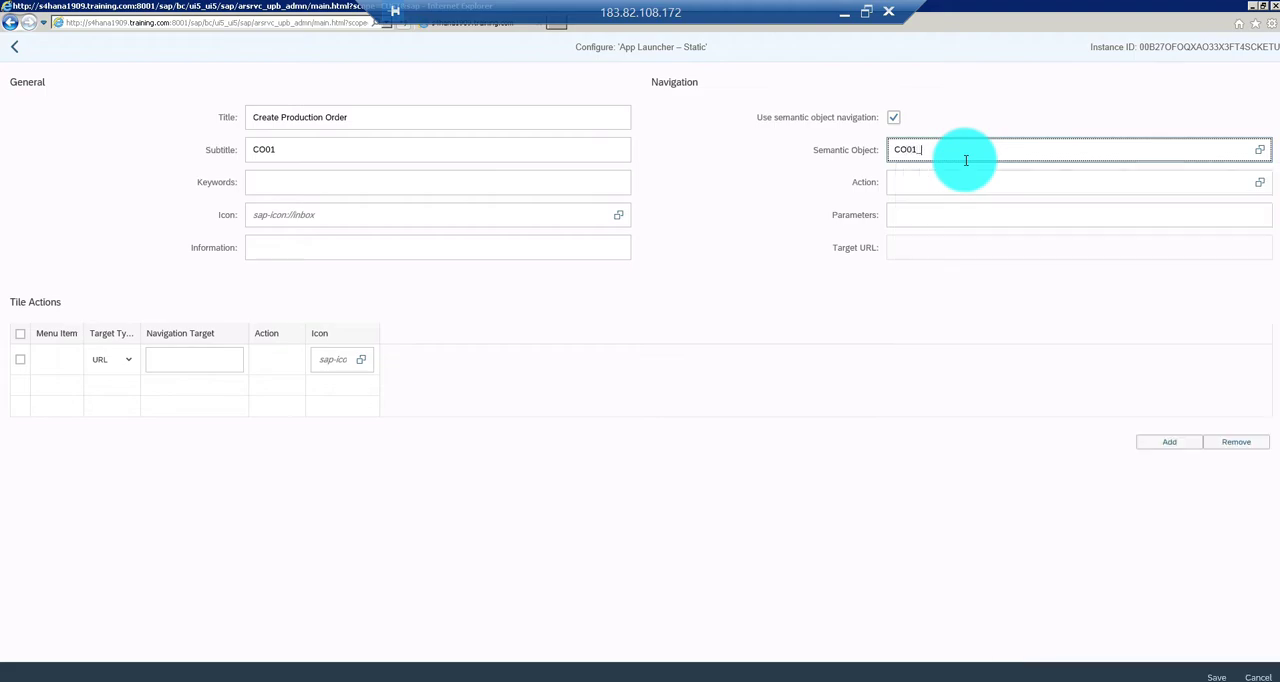
Set the tile's navigation action to create and save the tile
{"action": "left_click", "coordinate": [917, 183]}
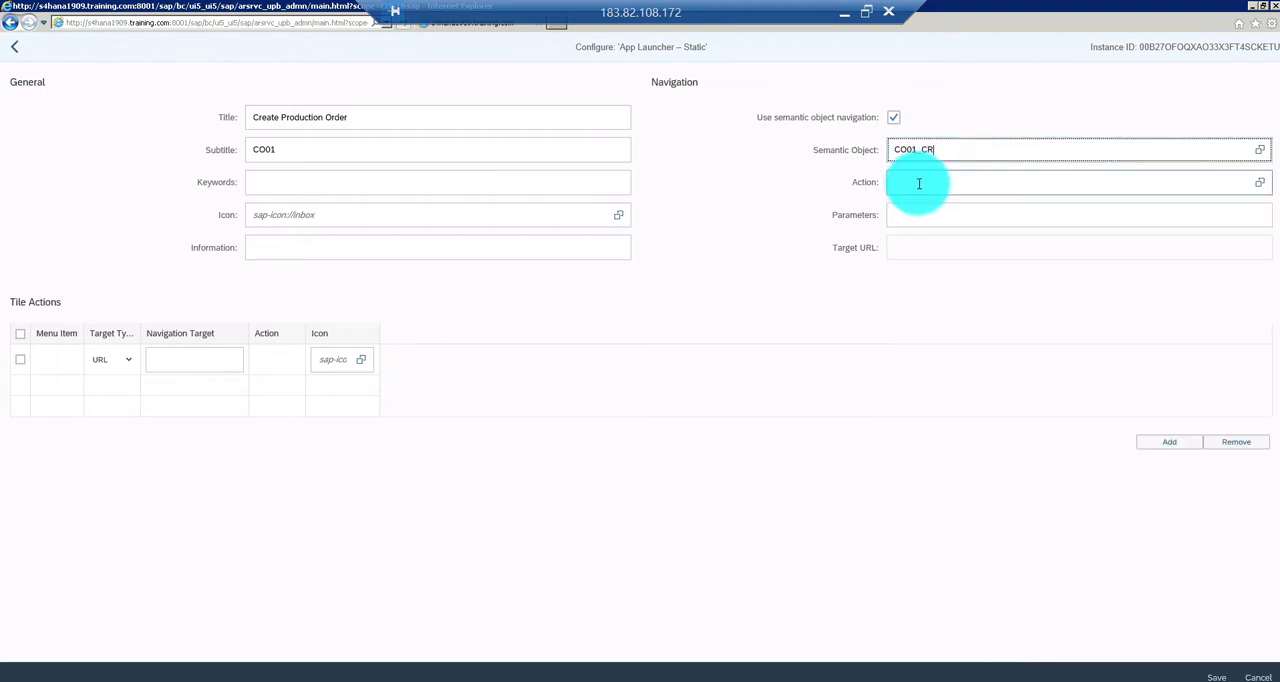
{"action": "type", "text": "cre"}
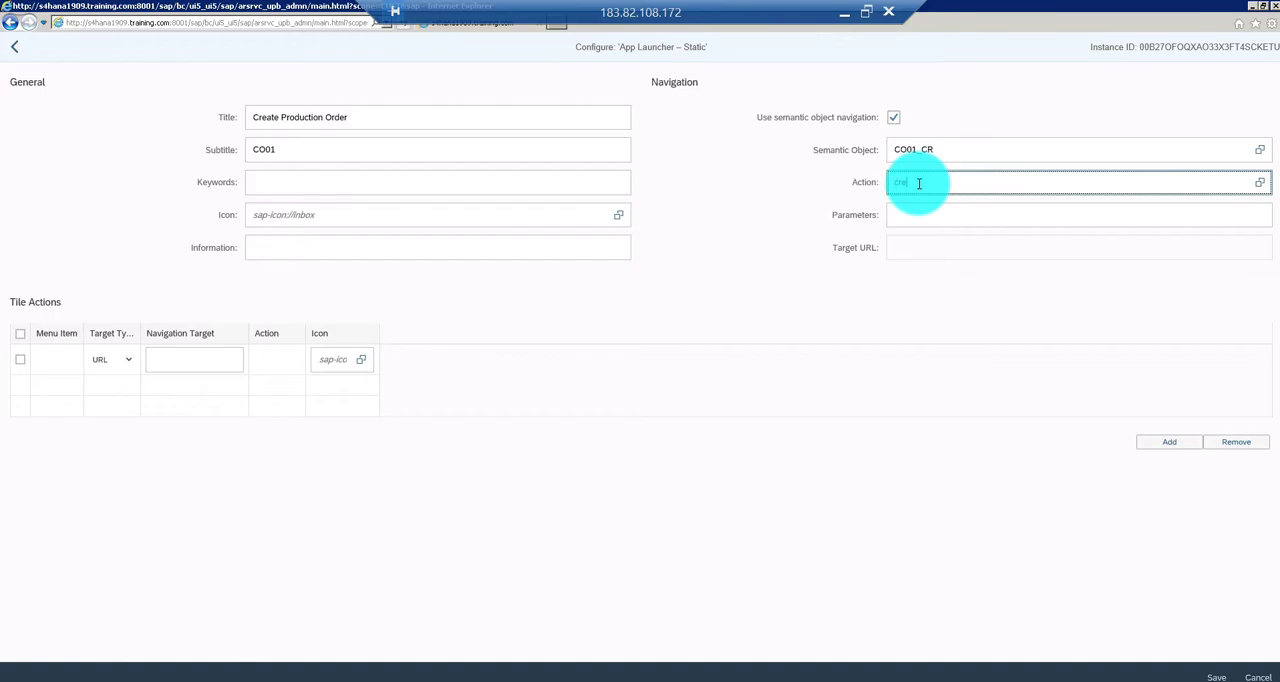
{"action": "left_click", "coordinate": [920, 205]}
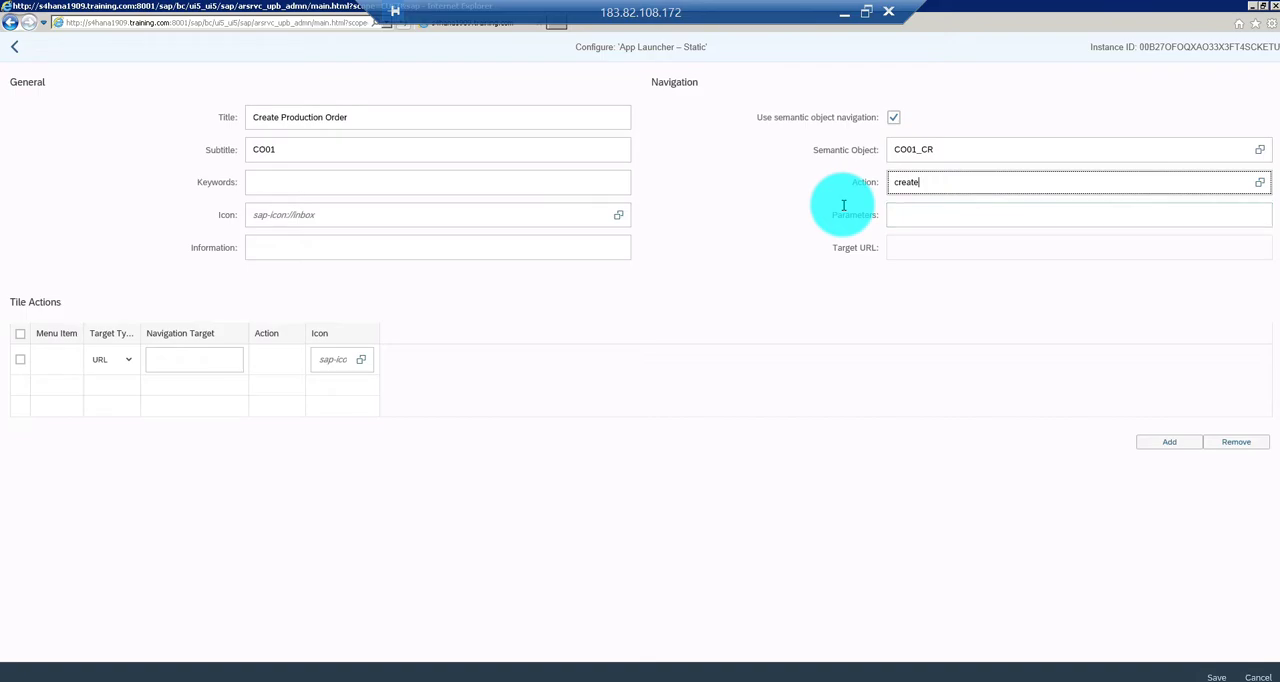
{"action": "left_click", "coordinate": [1259, 183]}
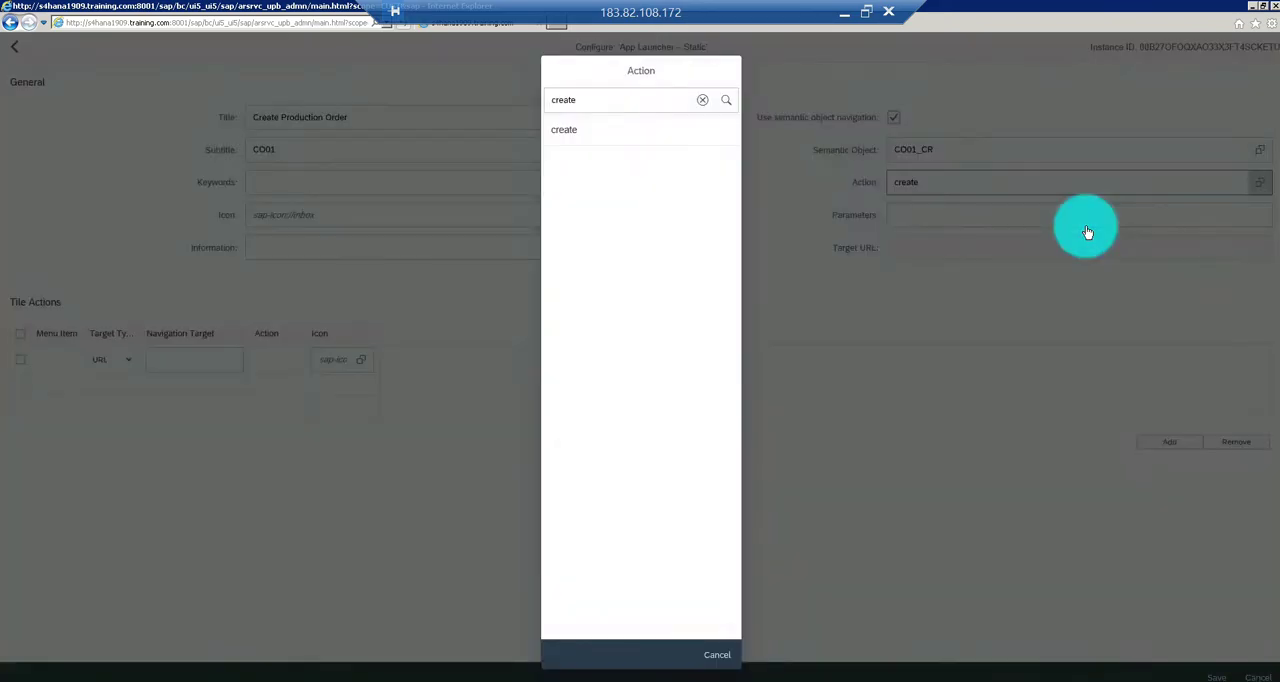
{"action": "left_click", "coordinate": [702, 99]}
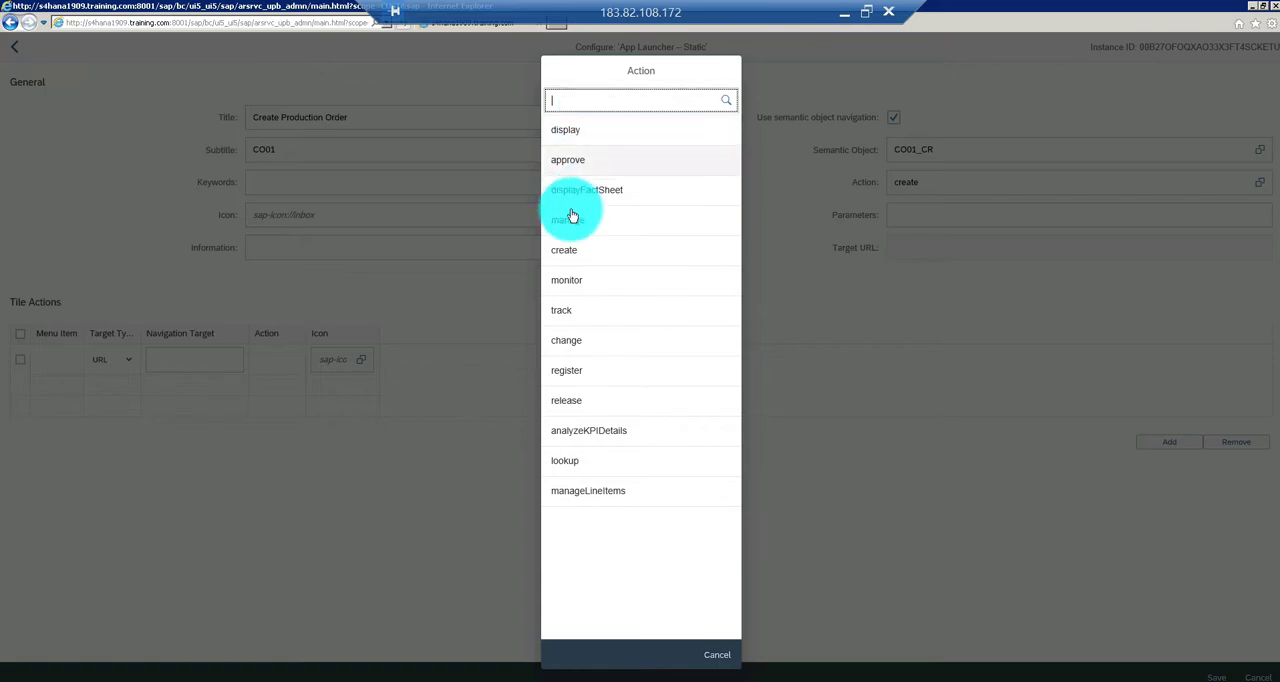
{"action": "left_click", "coordinate": [566, 252]}
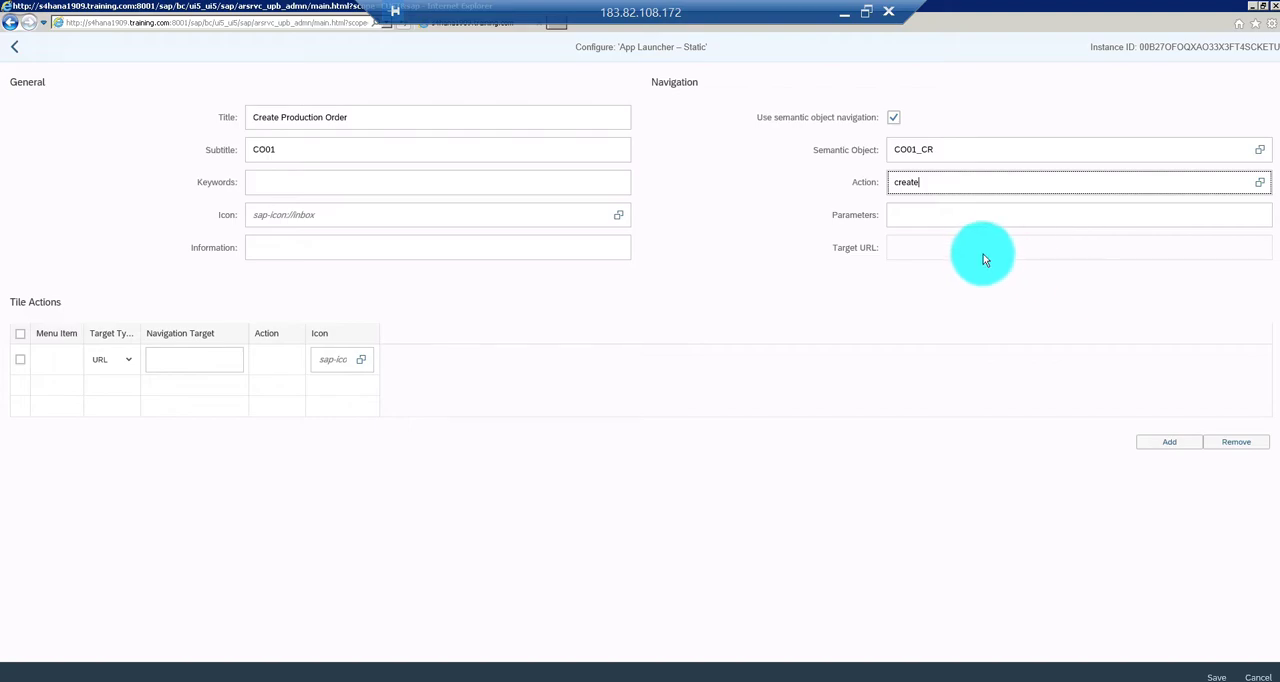
{"action": "key", "text": "Tab"}
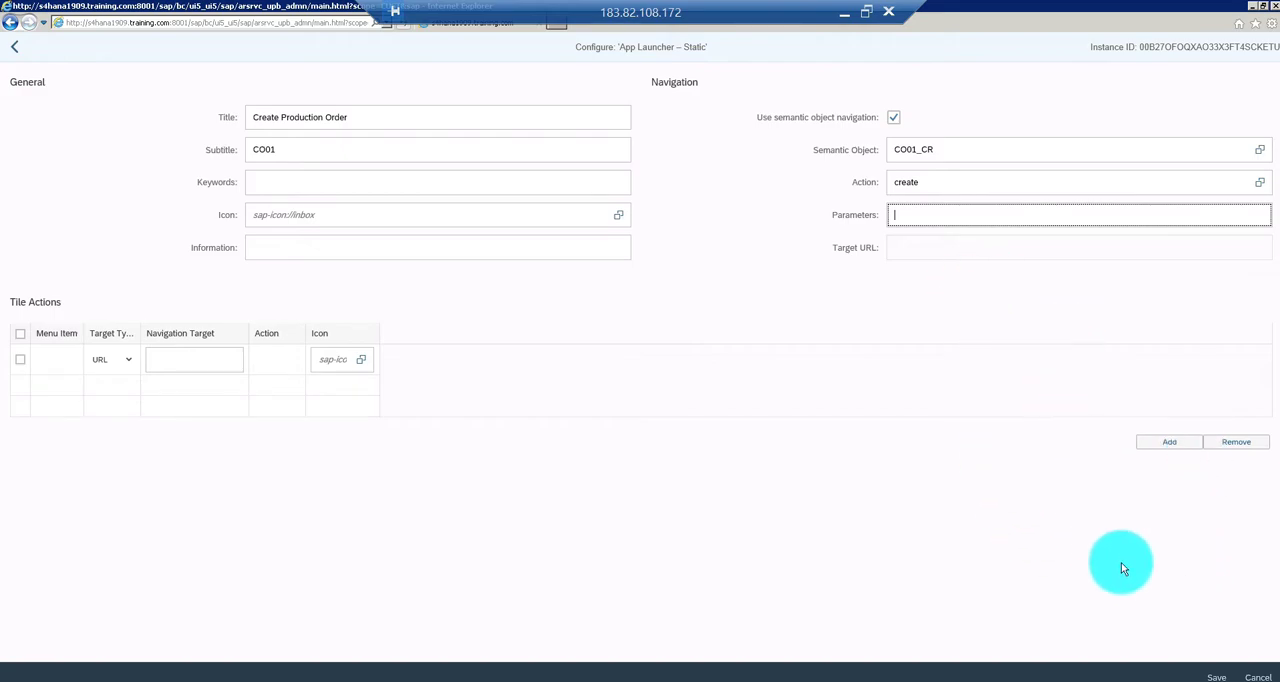
{"action": "left_click", "coordinate": [1215, 676]}
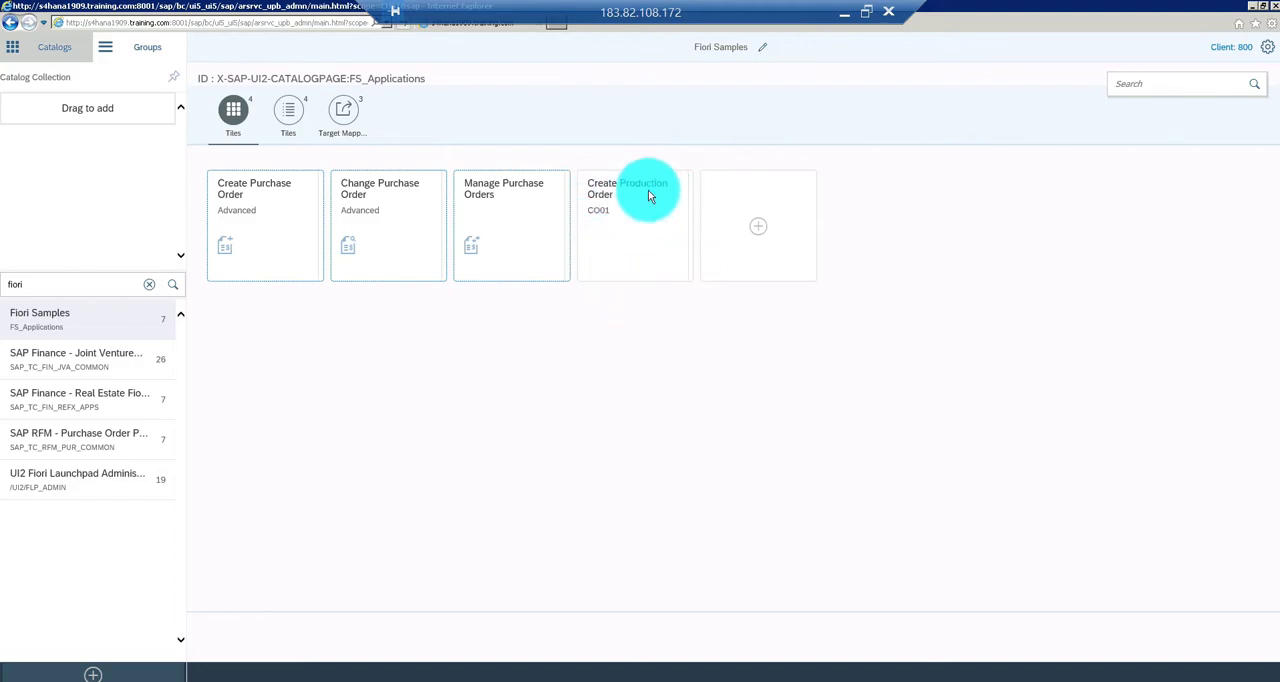
Start a new target mapping in the Fiori Samples catalog with semantic object CO01_CR and action create
{"action": "left_click", "coordinate": [343, 115]}
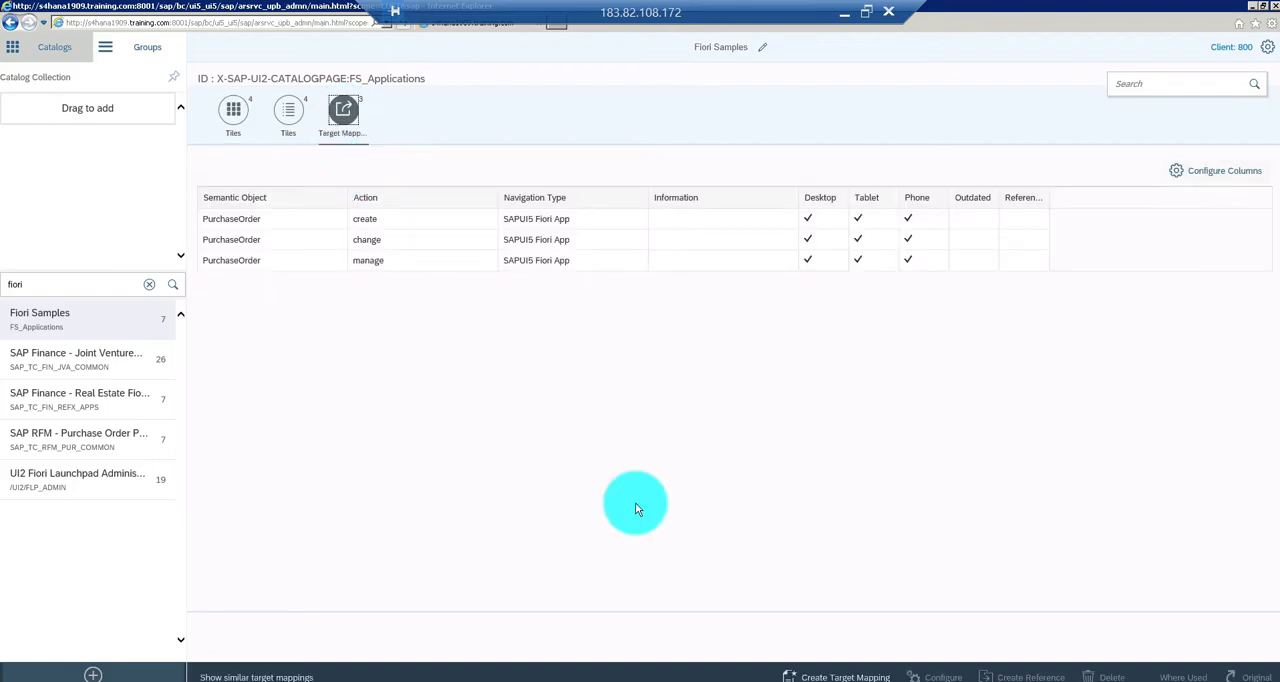
{"action": "left_click", "coordinate": [838, 677]}
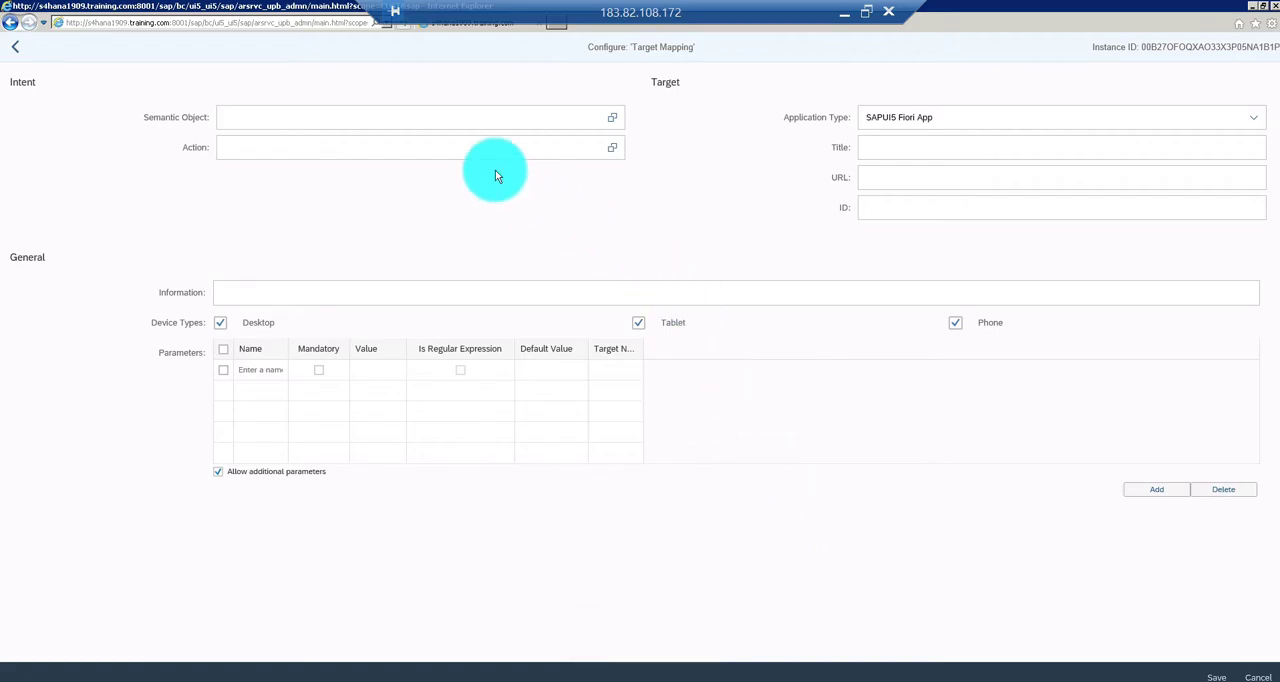
{"action": "left_click", "coordinate": [423, 119]}
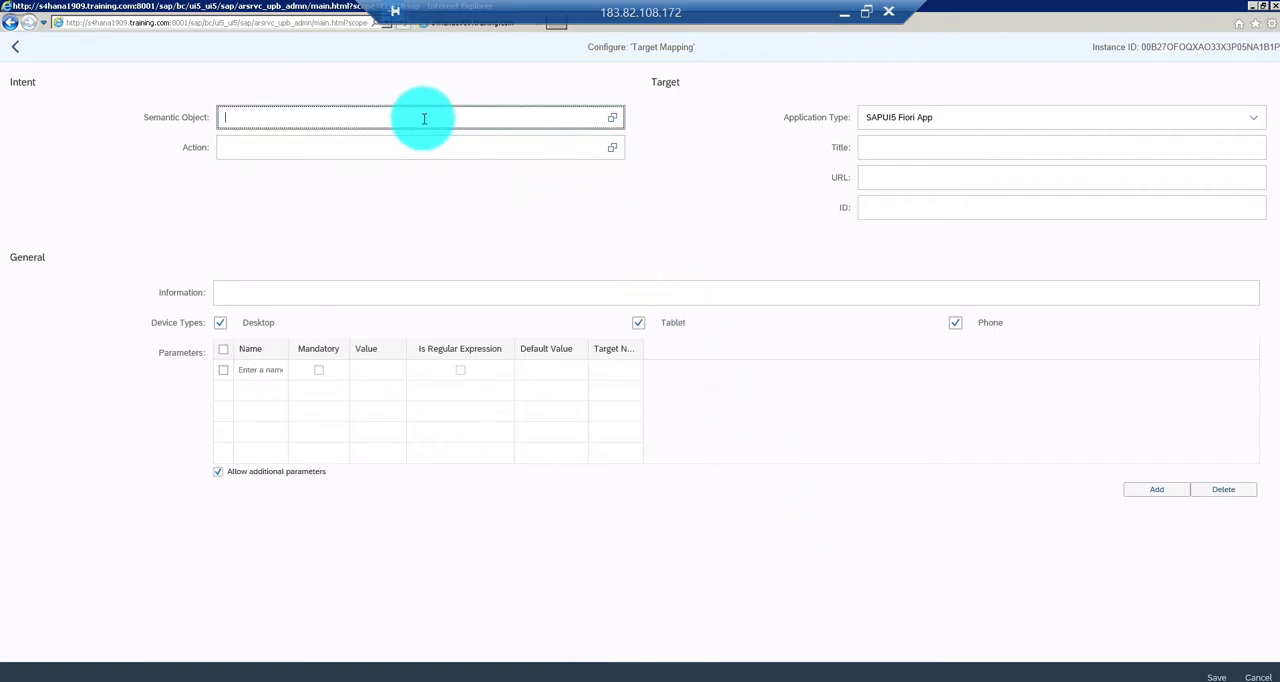
{"action": "type", "text": "CO"}
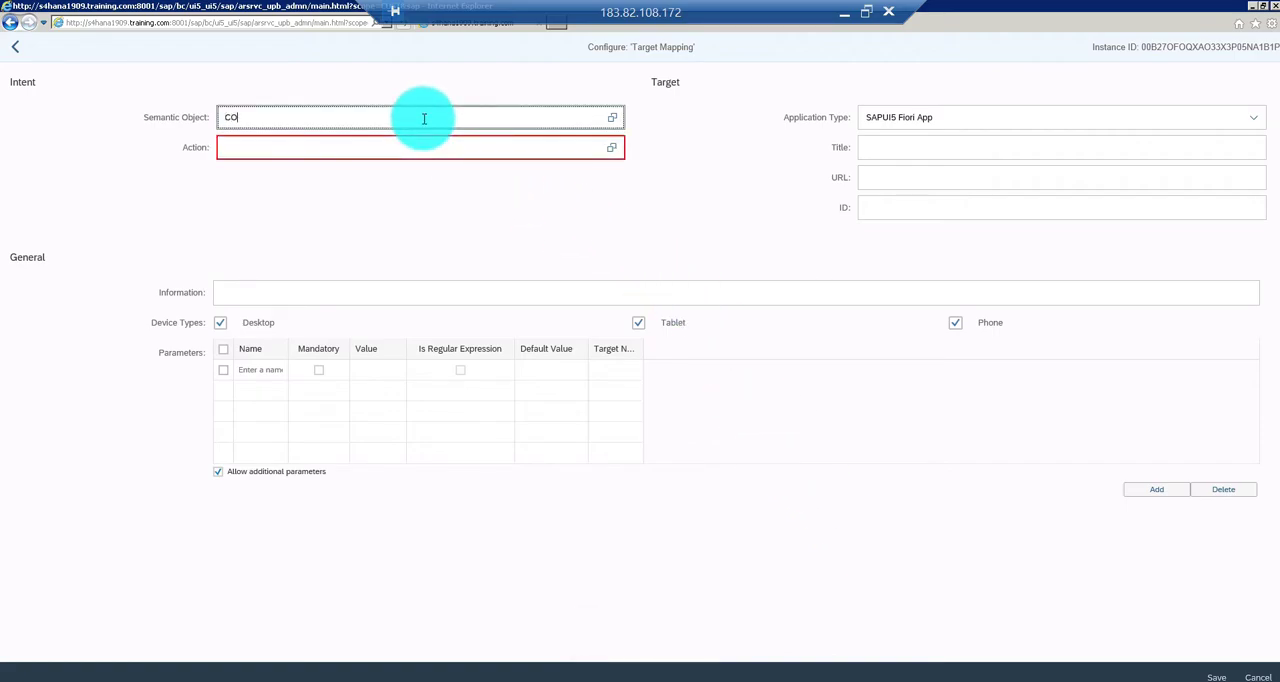
{"action": "type", "text": "01_CR"}
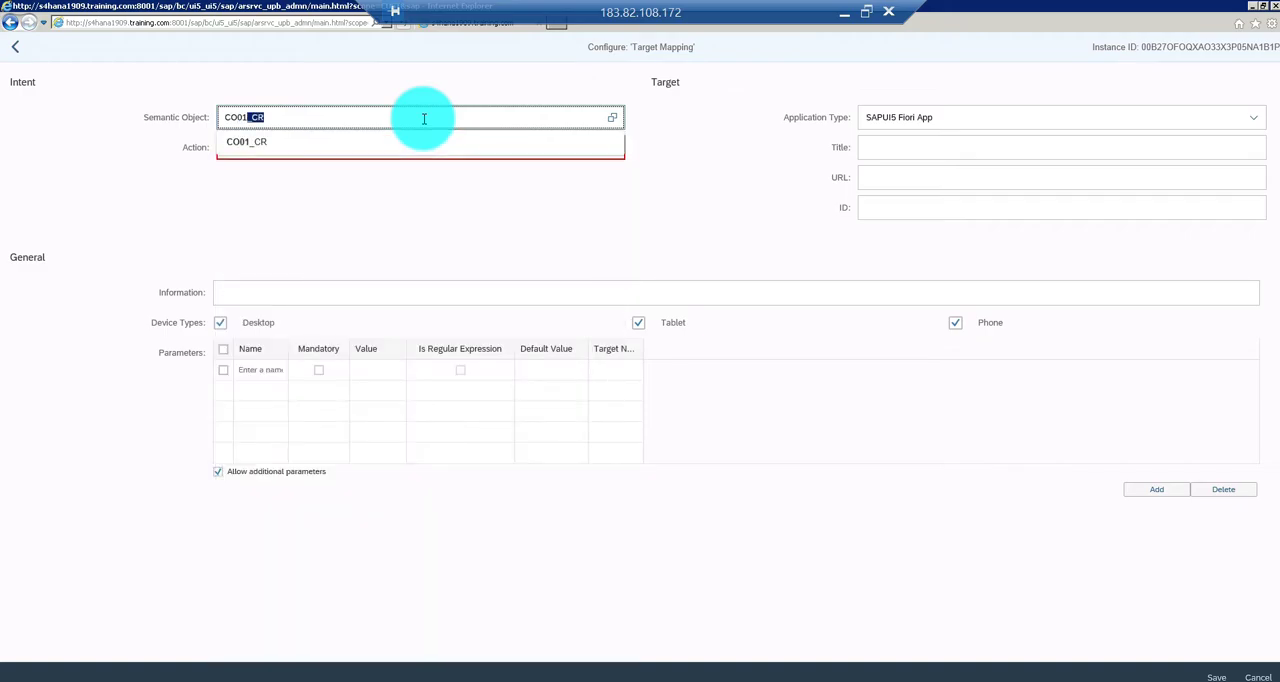
{"action": "left_click", "coordinate": [346, 143]}
{"action": "left_click", "coordinate": [297, 149]}
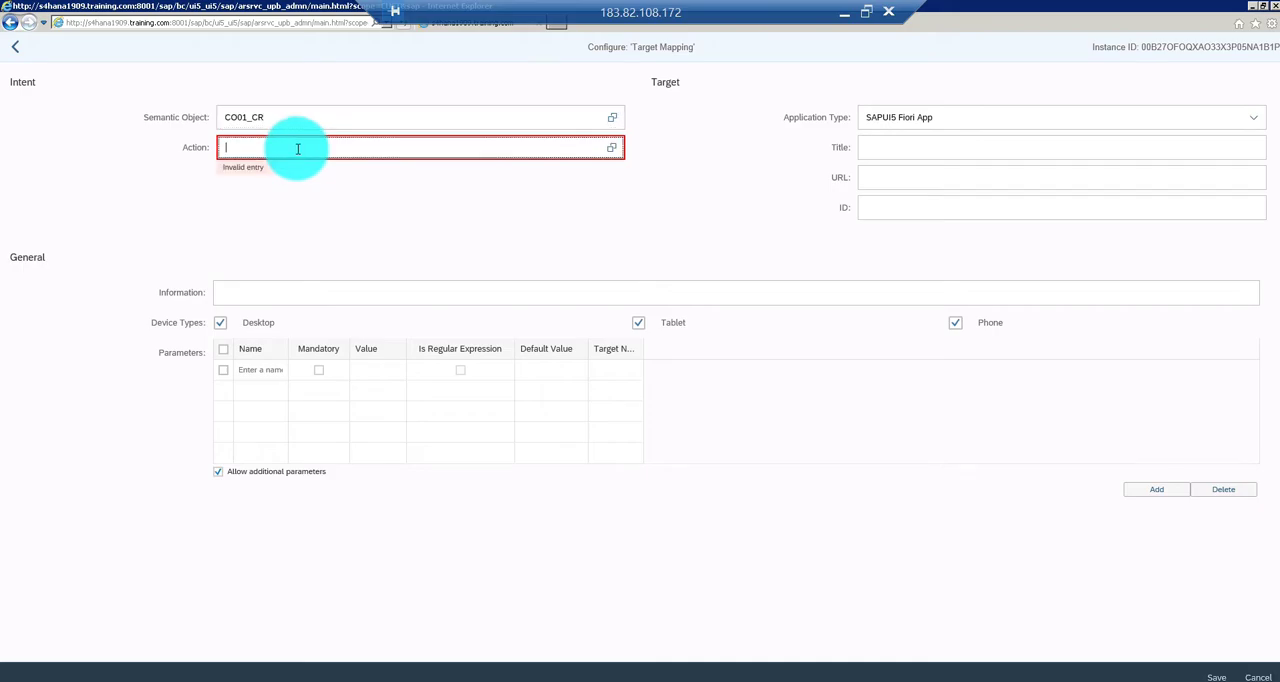
{"action": "type", "text": "create"}
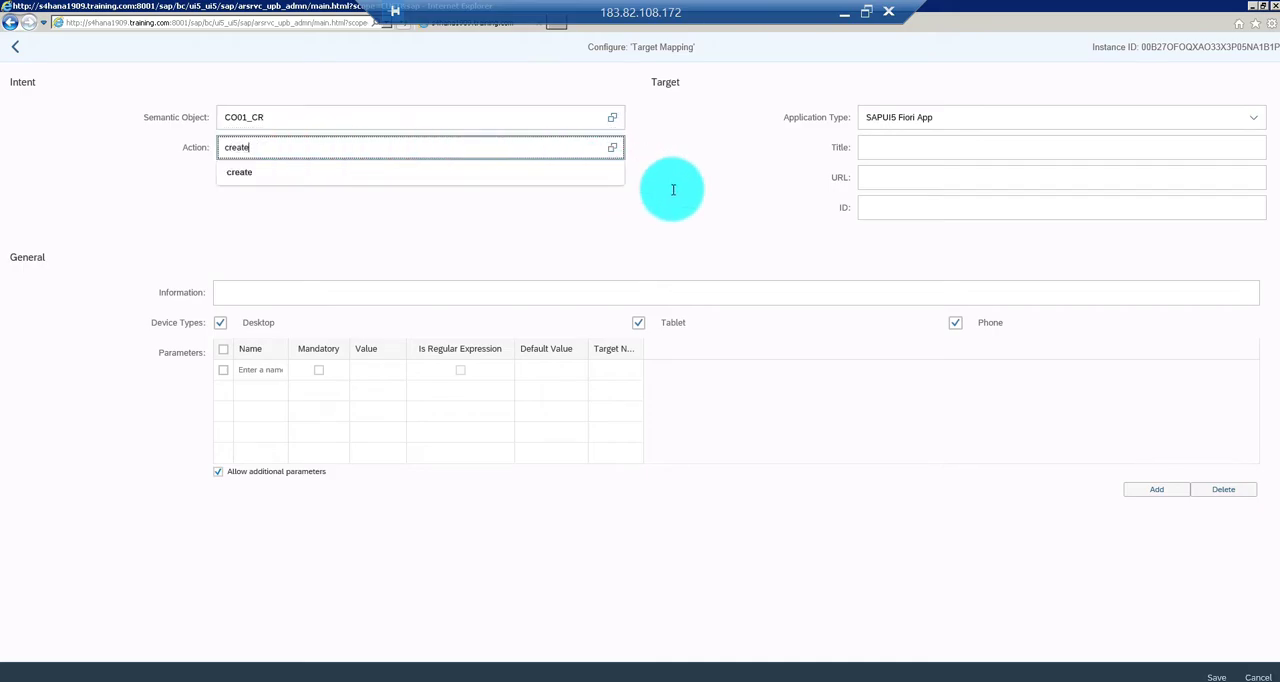
{"action": "left_click", "coordinate": [451, 173]}
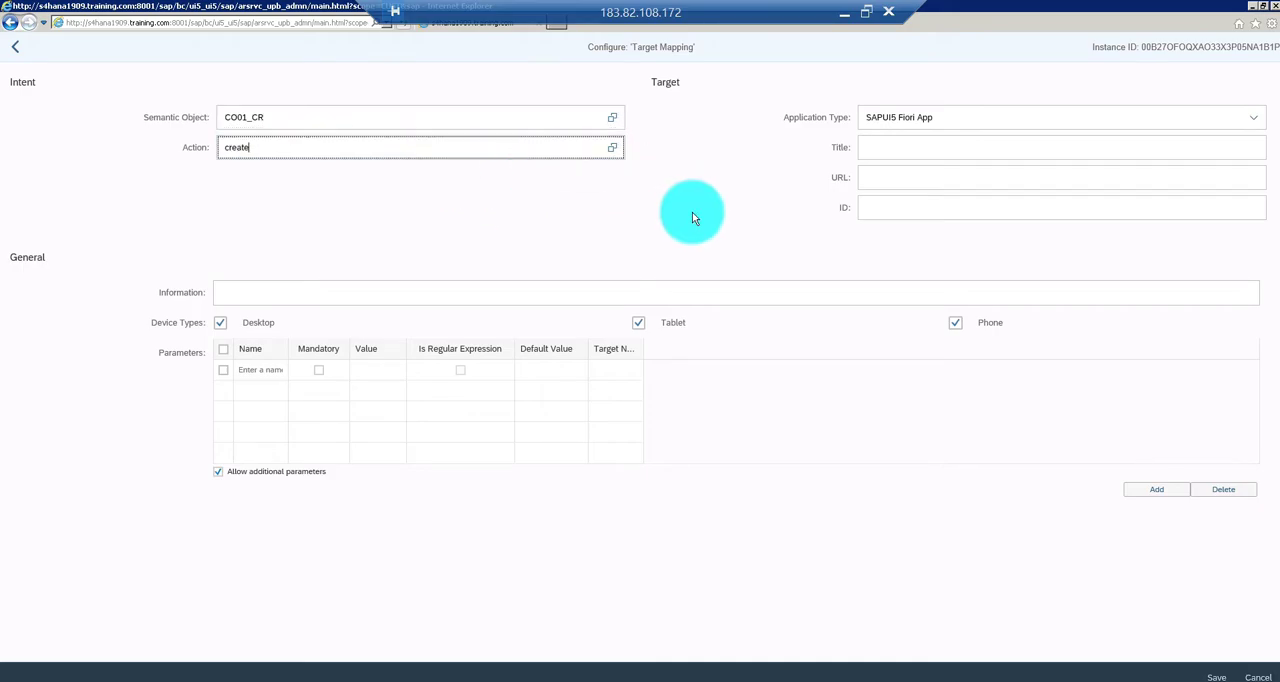
Set the target mapping's application type to SAP Fiori App using LPD_CUST
{"action": "left_click", "coordinate": [956, 117]}
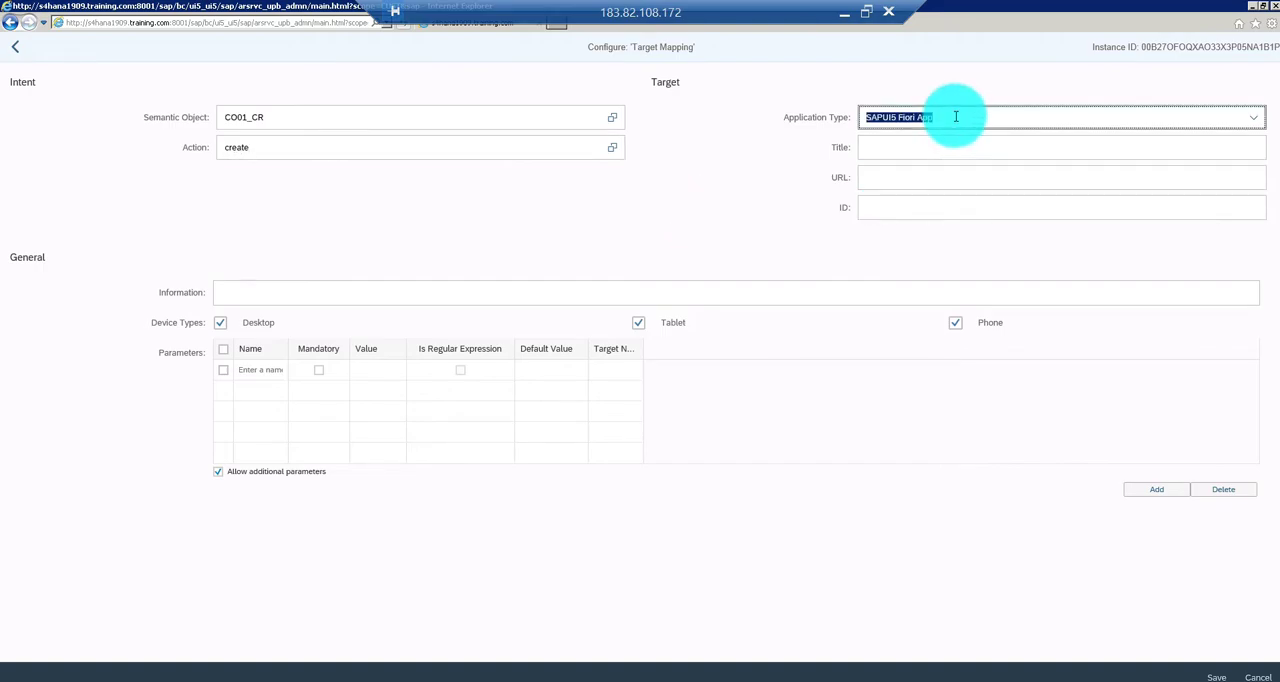
{"action": "left_click", "coordinate": [1253, 117]}
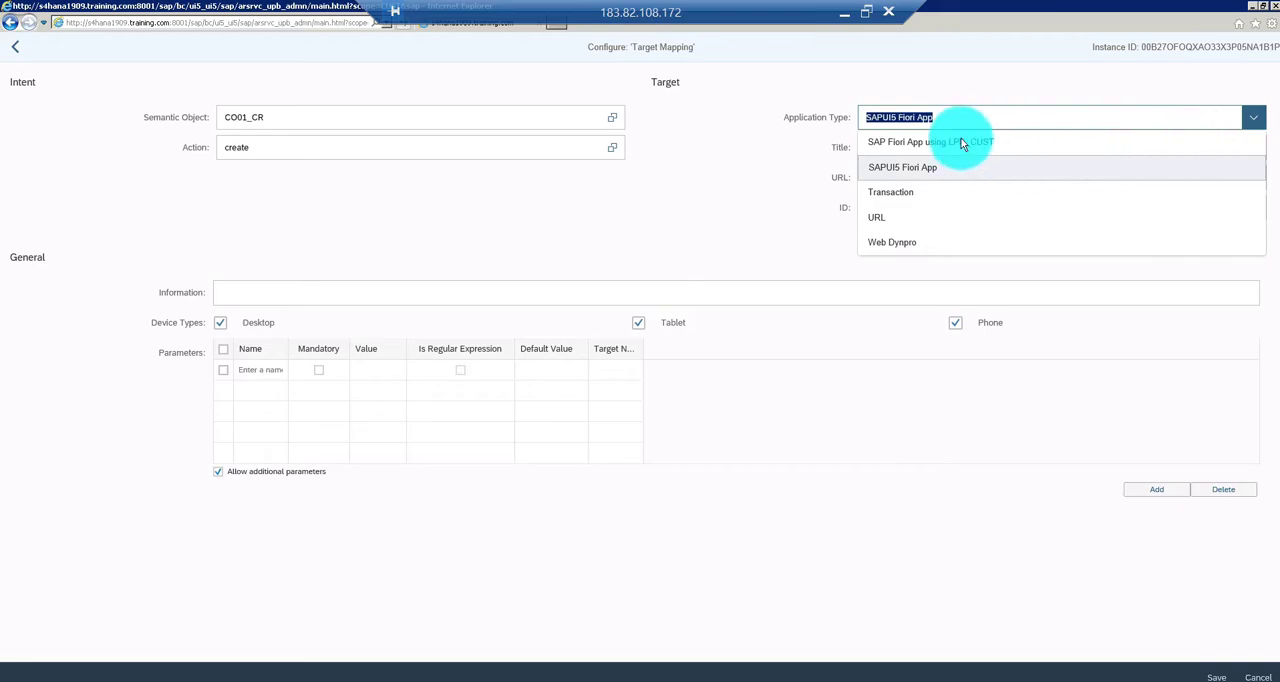
{"action": "left_click", "coordinate": [951, 142]}
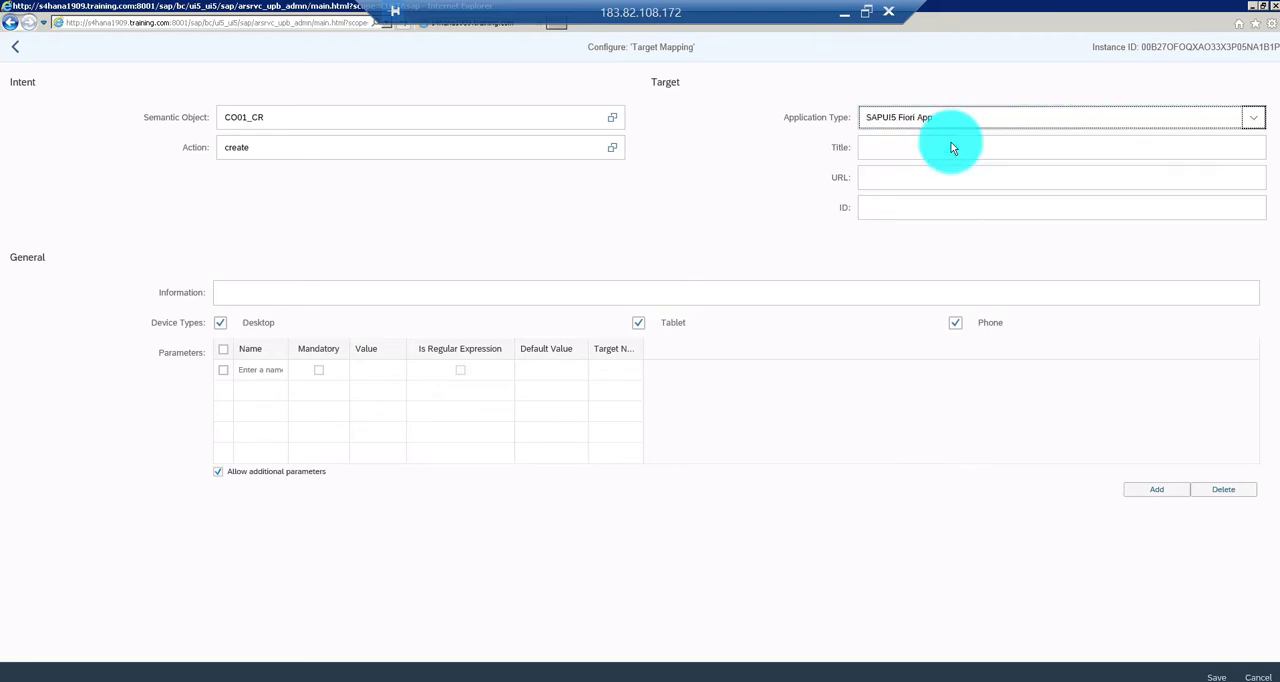
Assign launchpad role ZJI_FROLES with launchpad instance TRANSACTION to the target mapping
{"action": "left_click", "coordinate": [903, 148]}
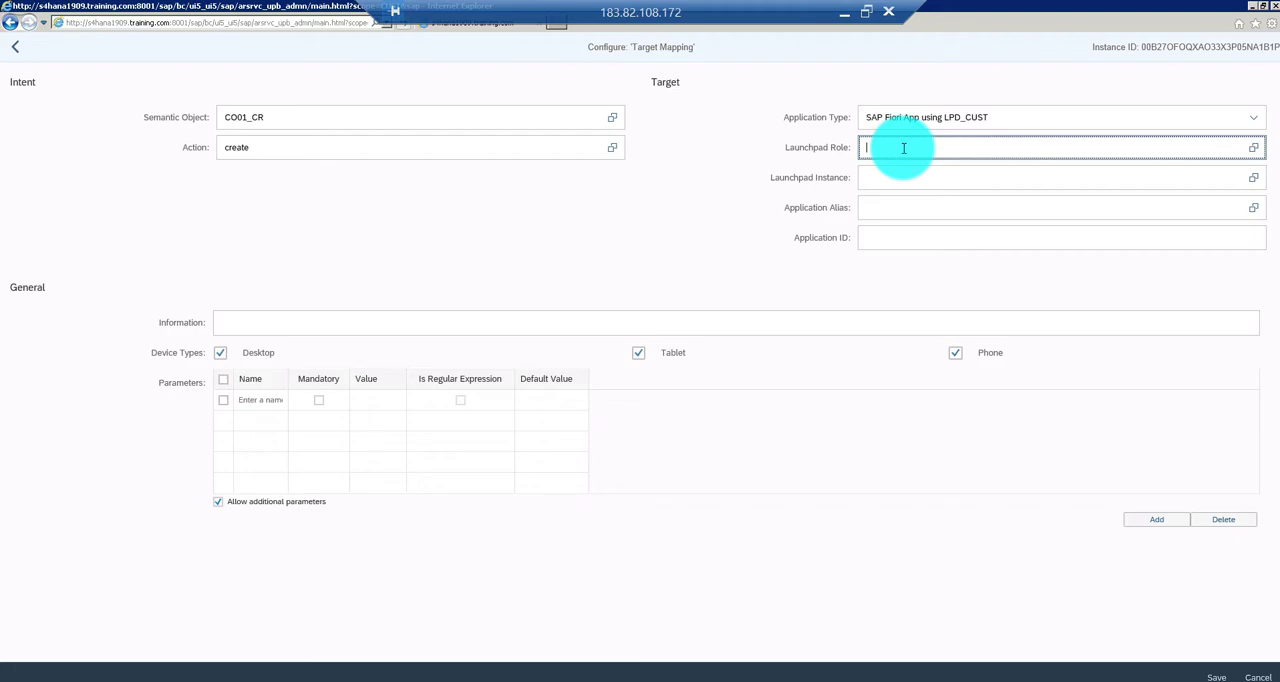
{"action": "type", "text": "Z"}
{"action": "type", "text": "_ROLES"}
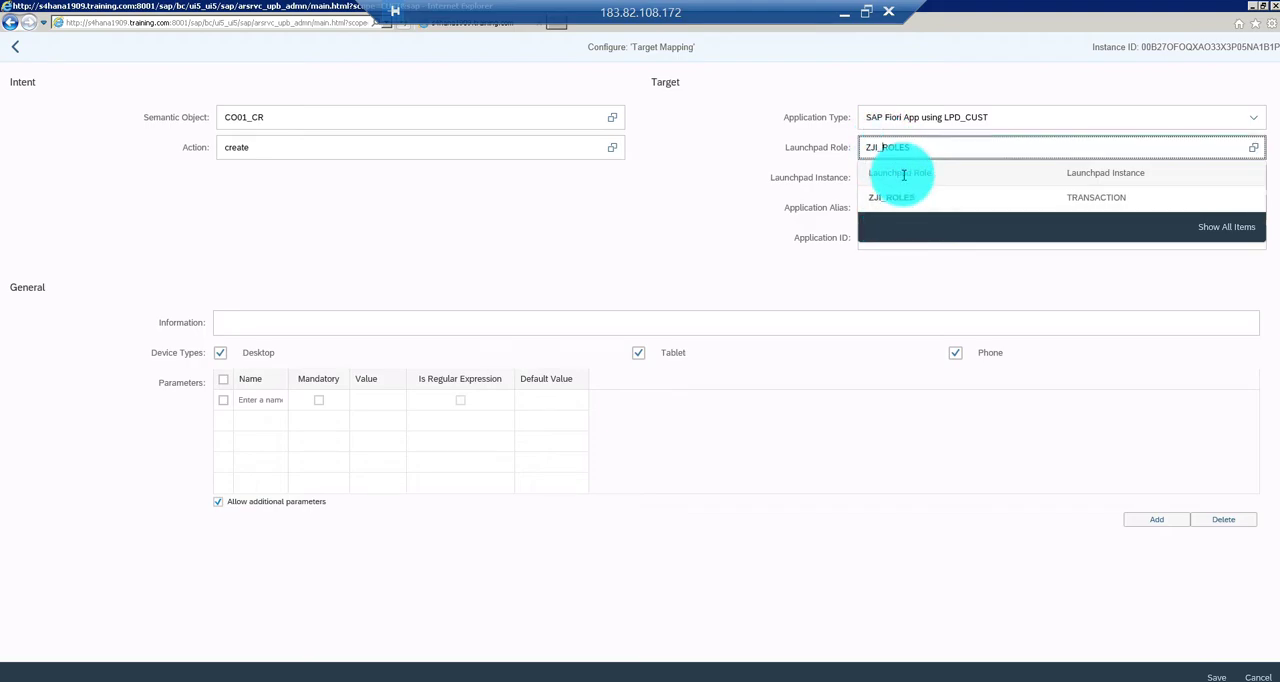
{"action": "type", "text": "F"}
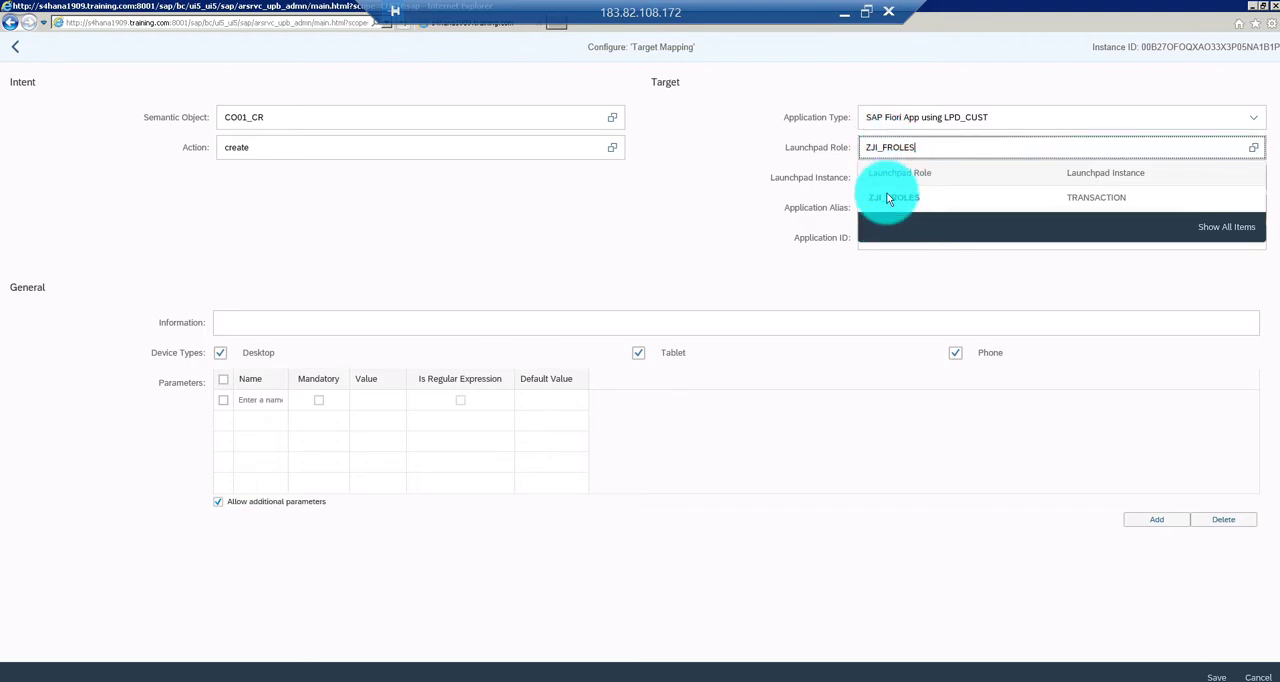
{"action": "left_click", "coordinate": [895, 202]}
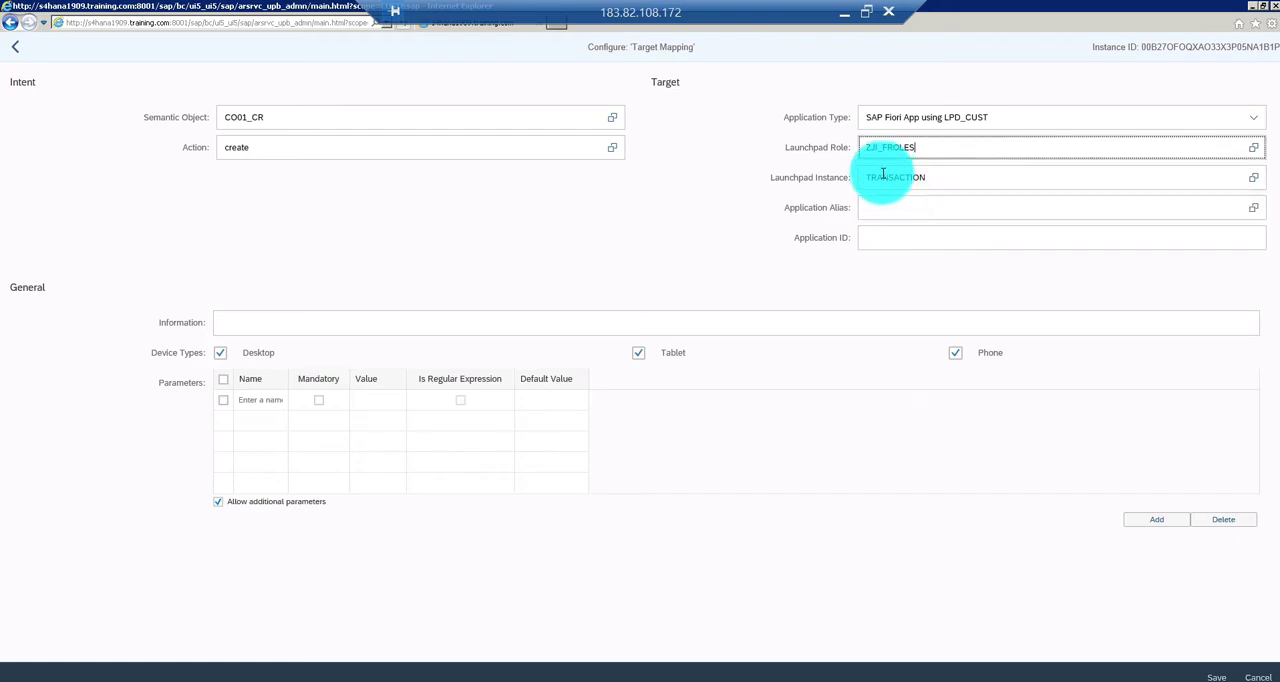
{"action": "left_click", "coordinate": [947, 180]}
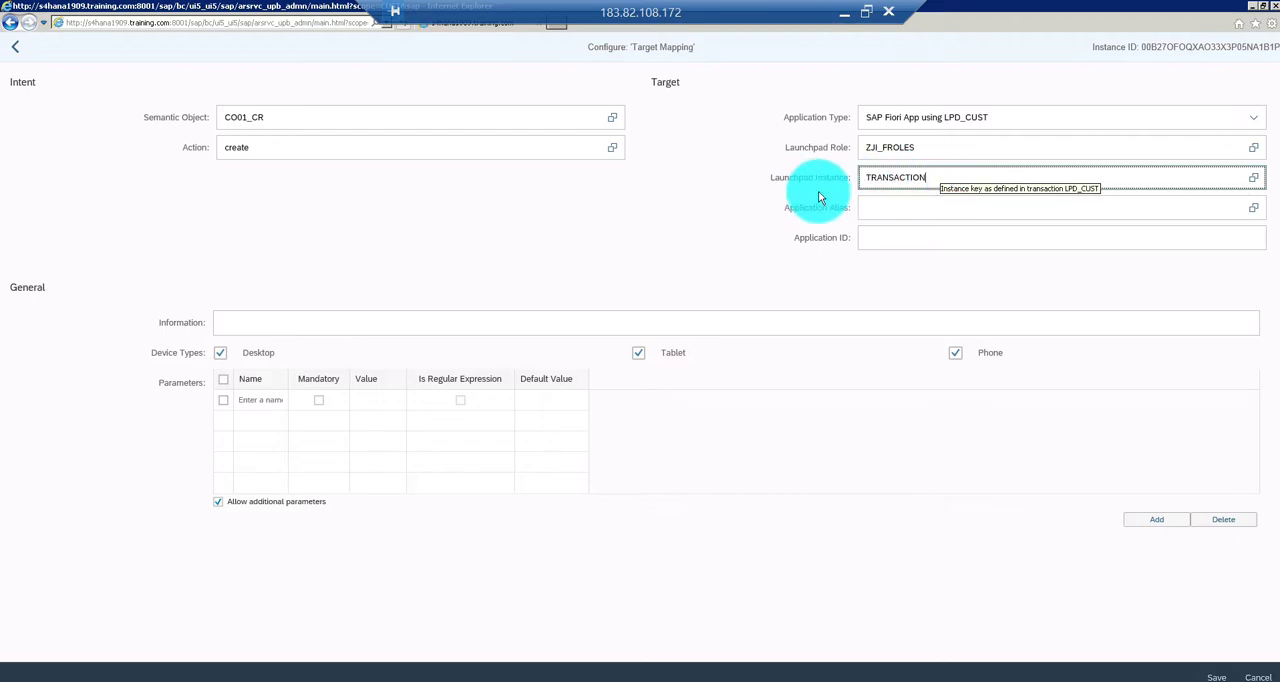
Switch to the SAP window for launchpad role ZJI_FROLES, check the Create Production Order link's application alias, and return to the target mapping
{"action": "left_click", "coordinate": [890, 214]}
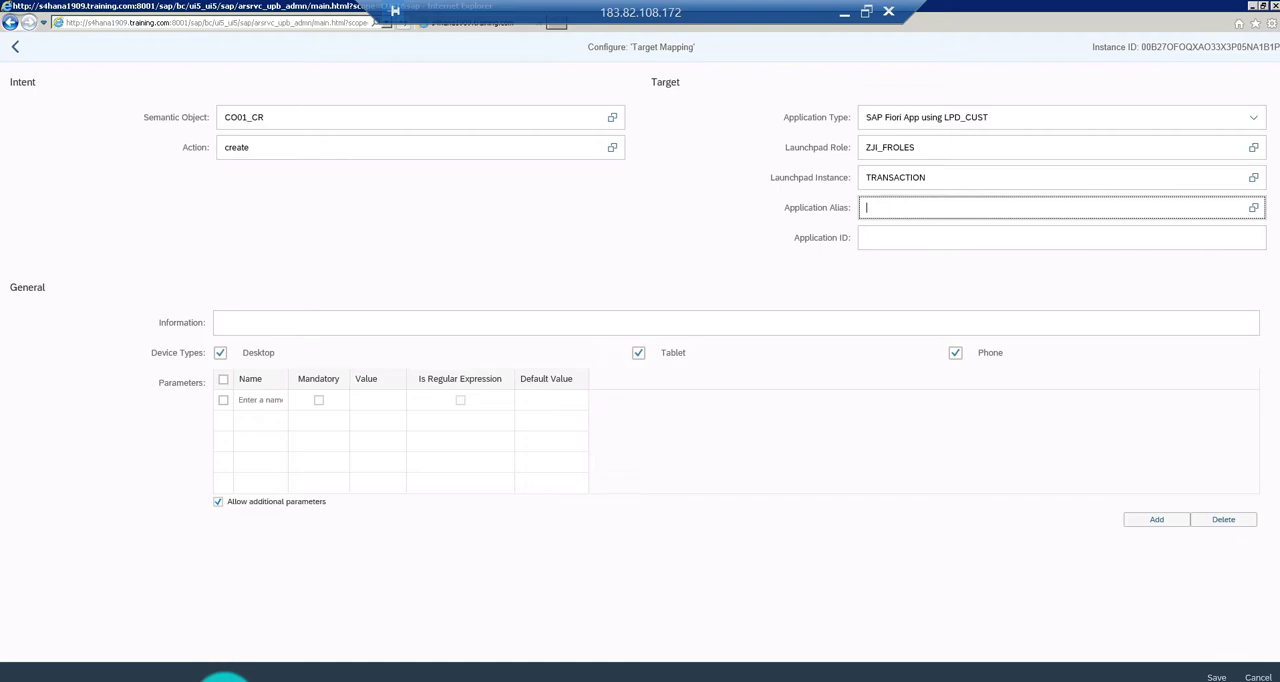
{"action": "left_click", "coordinate": [224, 678]}
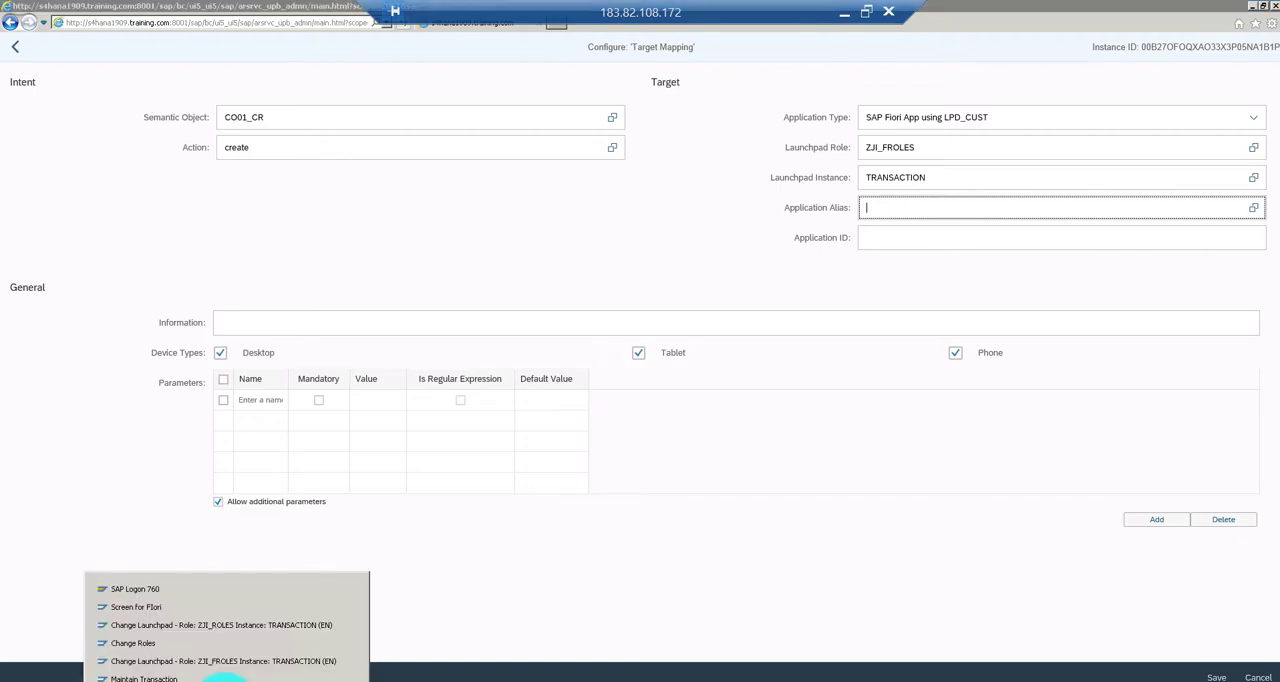
{"action": "left_click", "coordinate": [203, 667]}
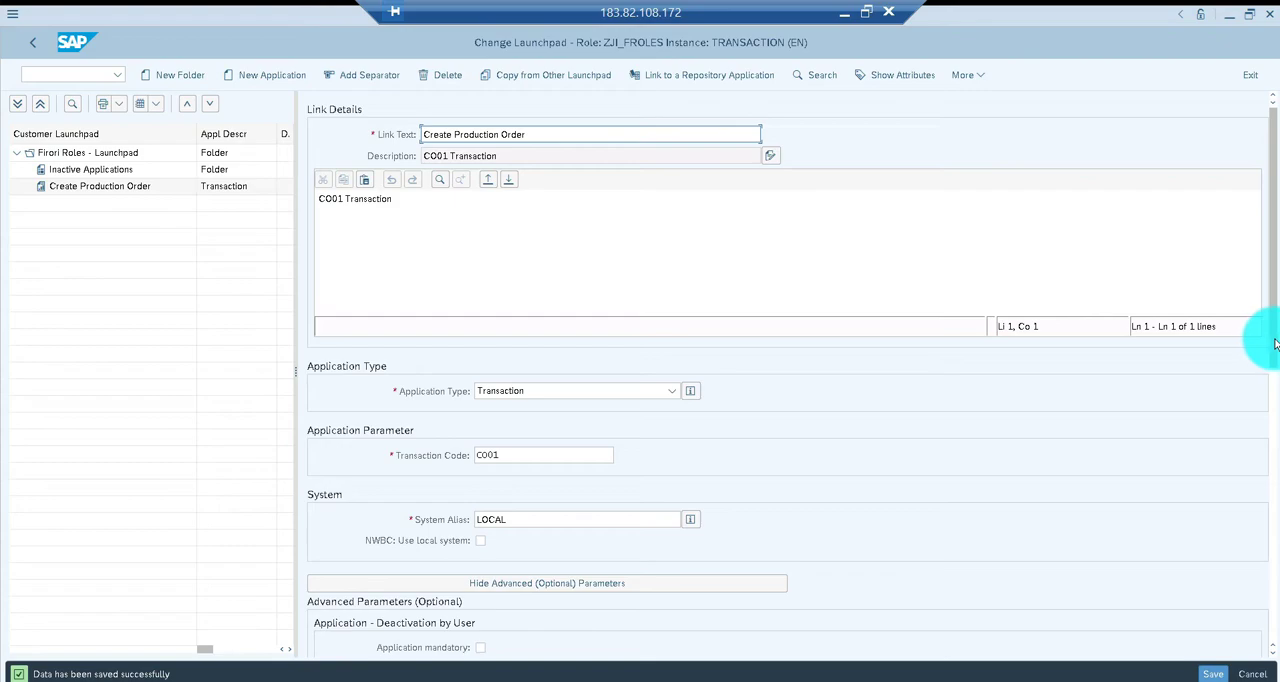
{"action": "scroll", "coordinate": [1260, 420], "scroll_direction": "down", "scroll_amount": 3}
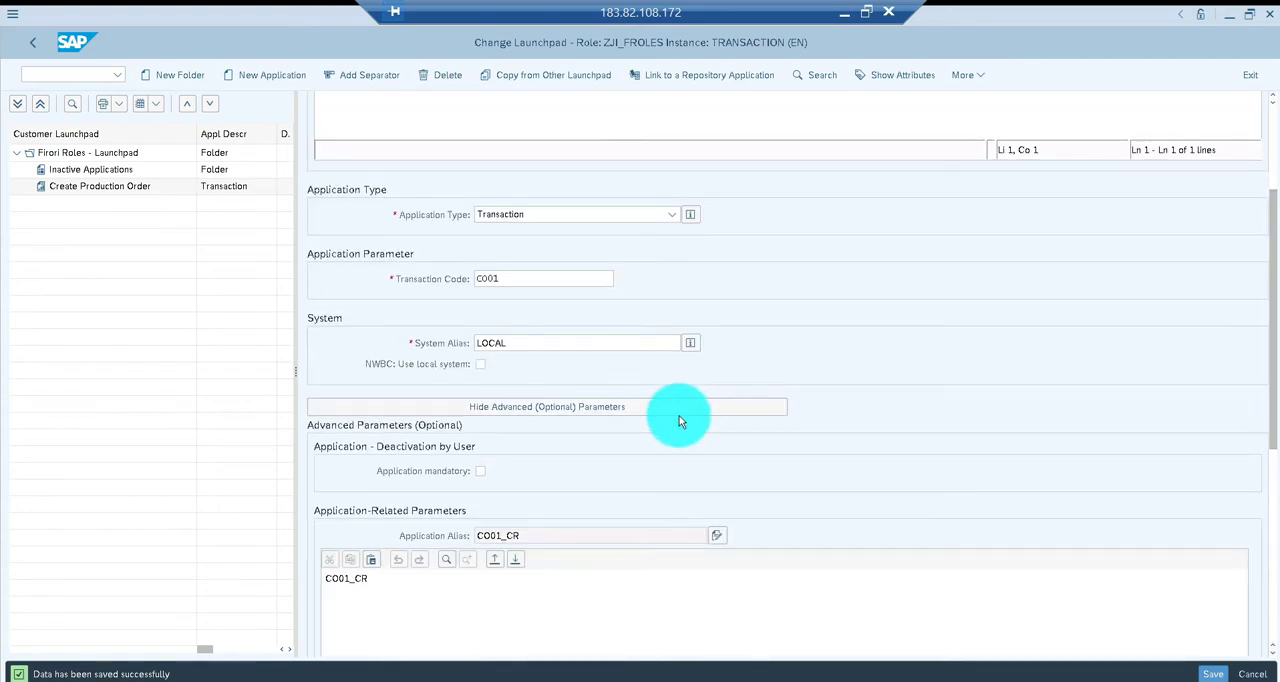
{"action": "left_click", "coordinate": [376, 587]}
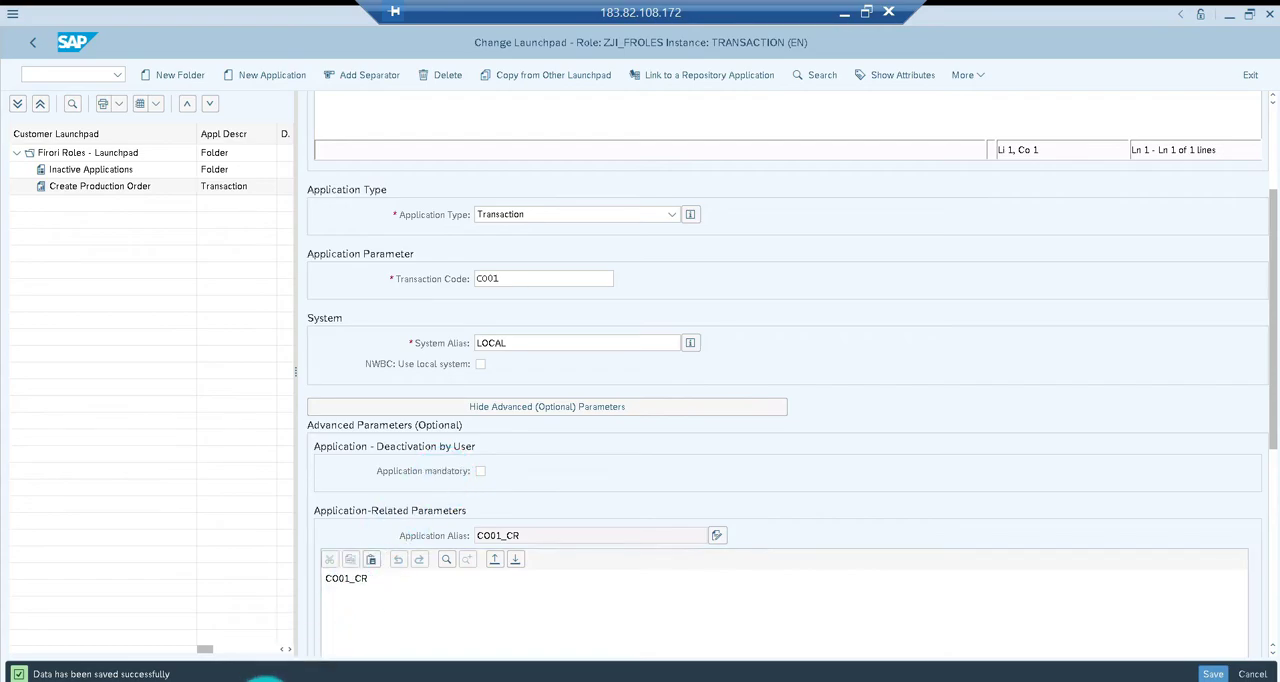
{"action": "left_click", "coordinate": [262, 666]}
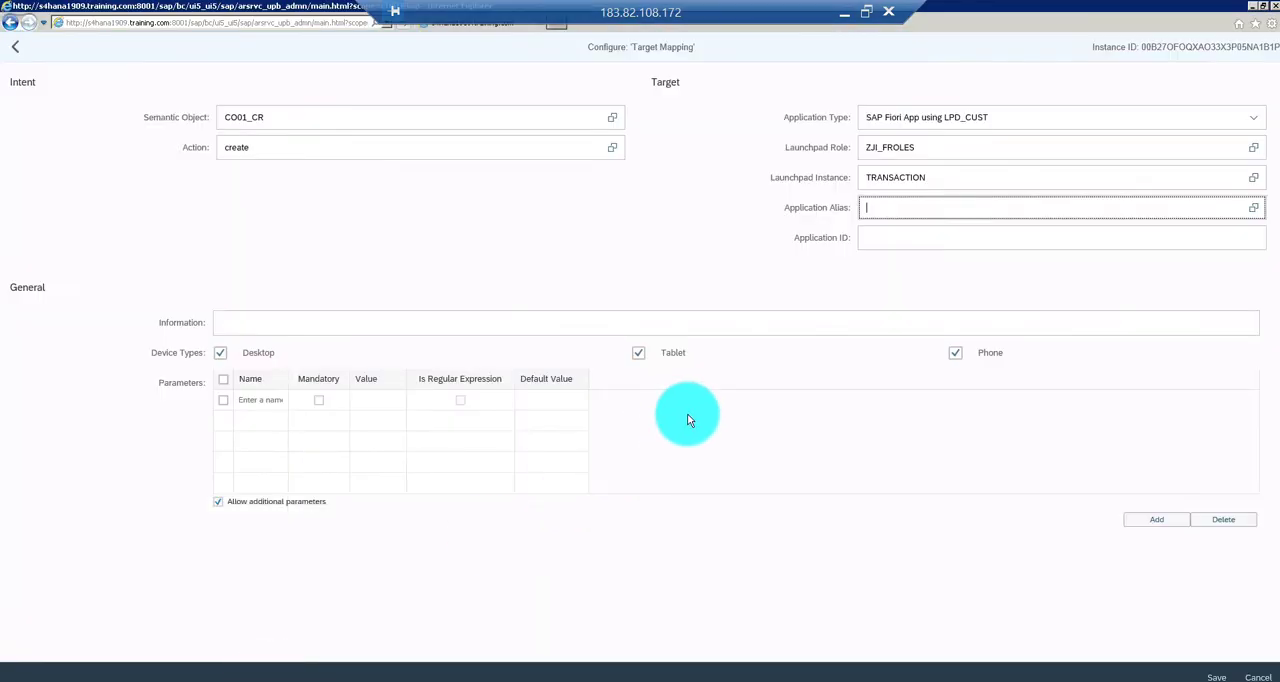
Set the application alias to CR01_CR and save the target mapping
{"action": "type", "text": "C"}
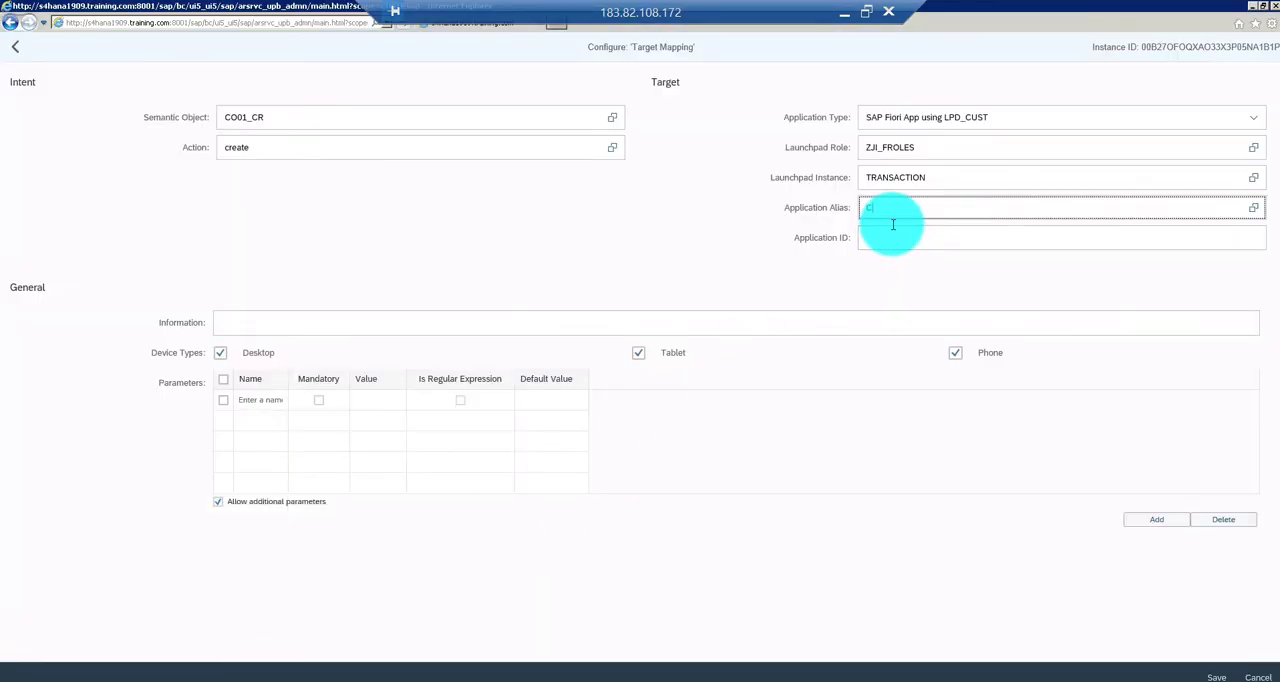
{"action": "type", "text": "R01_CR"}
{"action": "key", "text": "Tab"}
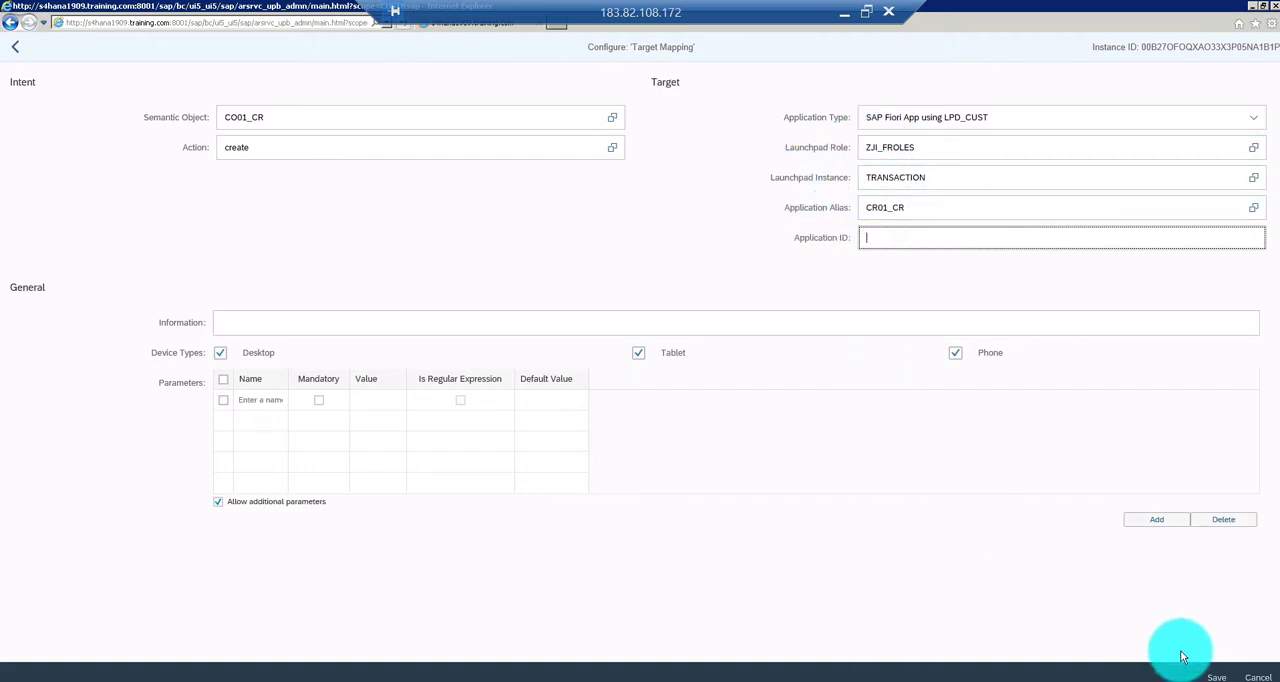
{"action": "left_click", "coordinate": [1212, 677]}
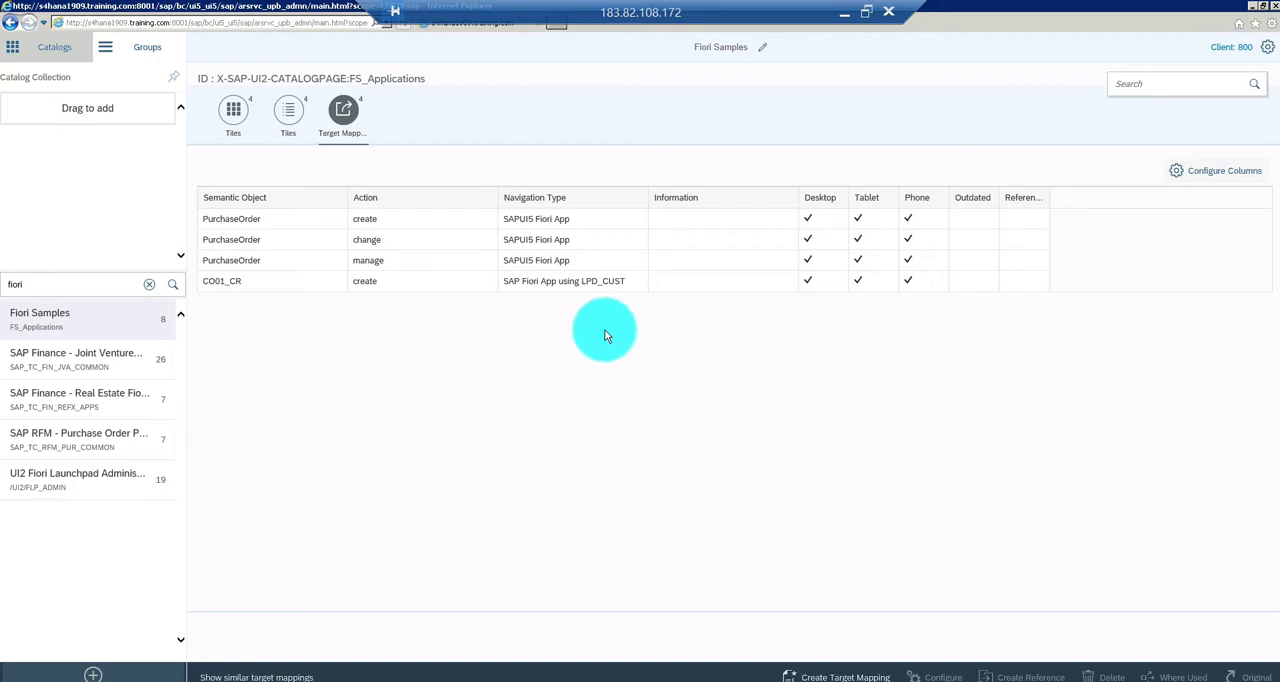
Search the launchpad groups for fiori and open Fiori Group
{"action": "left_click", "coordinate": [144, 48]}
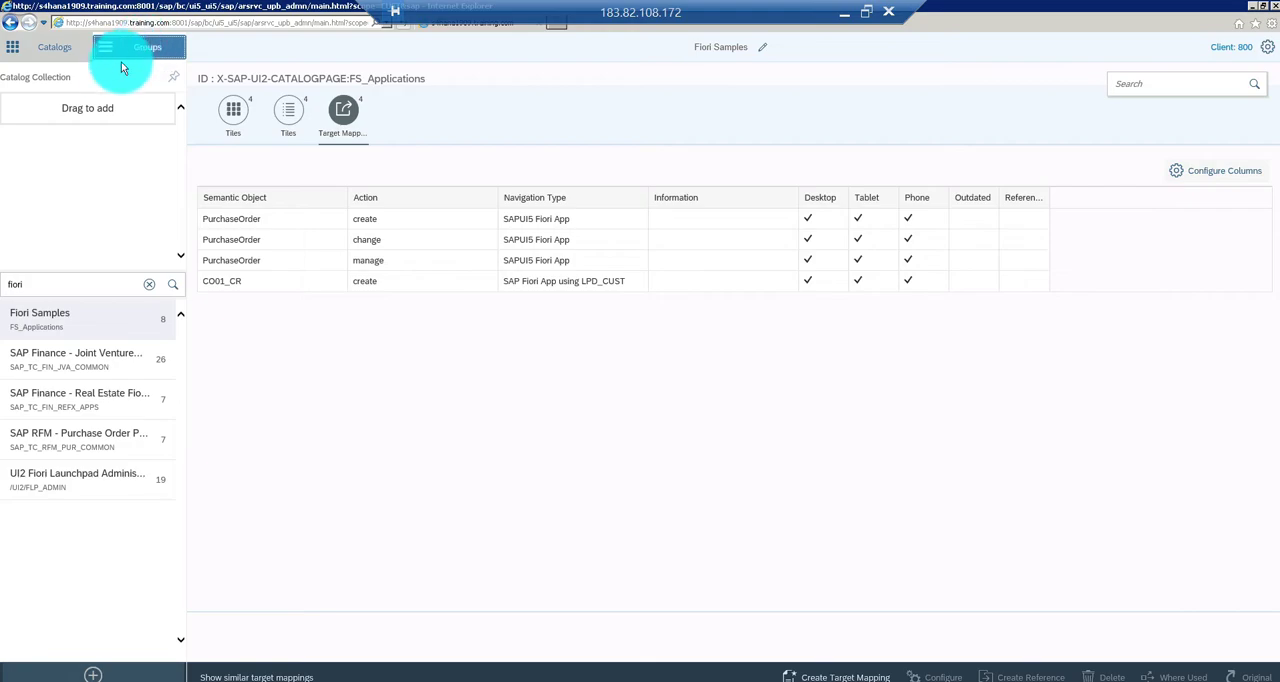
{"action": "left_click", "coordinate": [150, 47]}
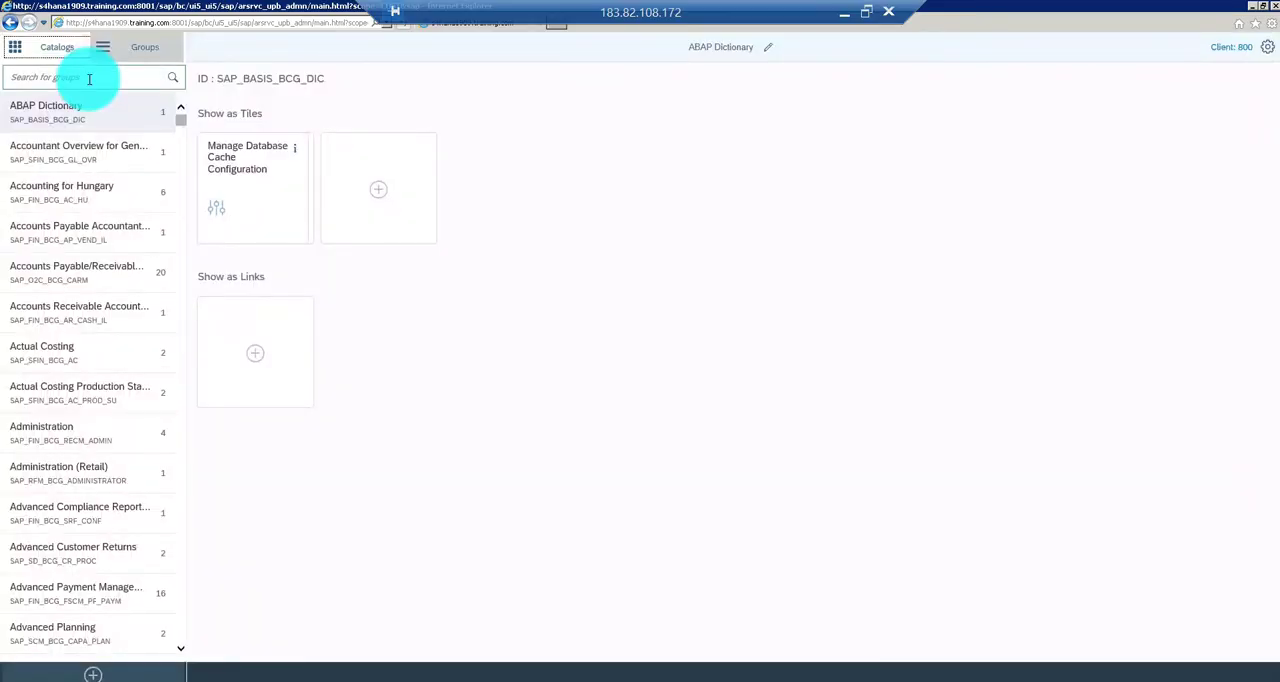
{"action": "left_click", "coordinate": [89, 79]}
{"action": "type", "text": "fiori"}
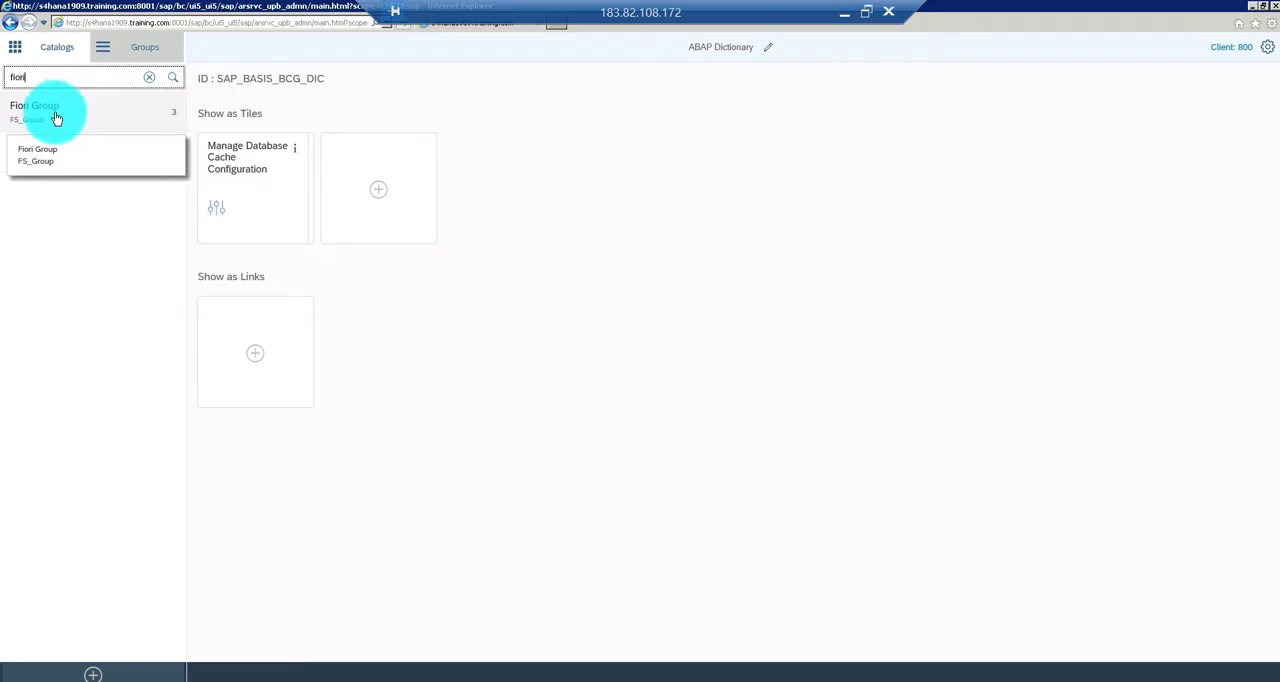
{"action": "left_click", "coordinate": [56, 117]}
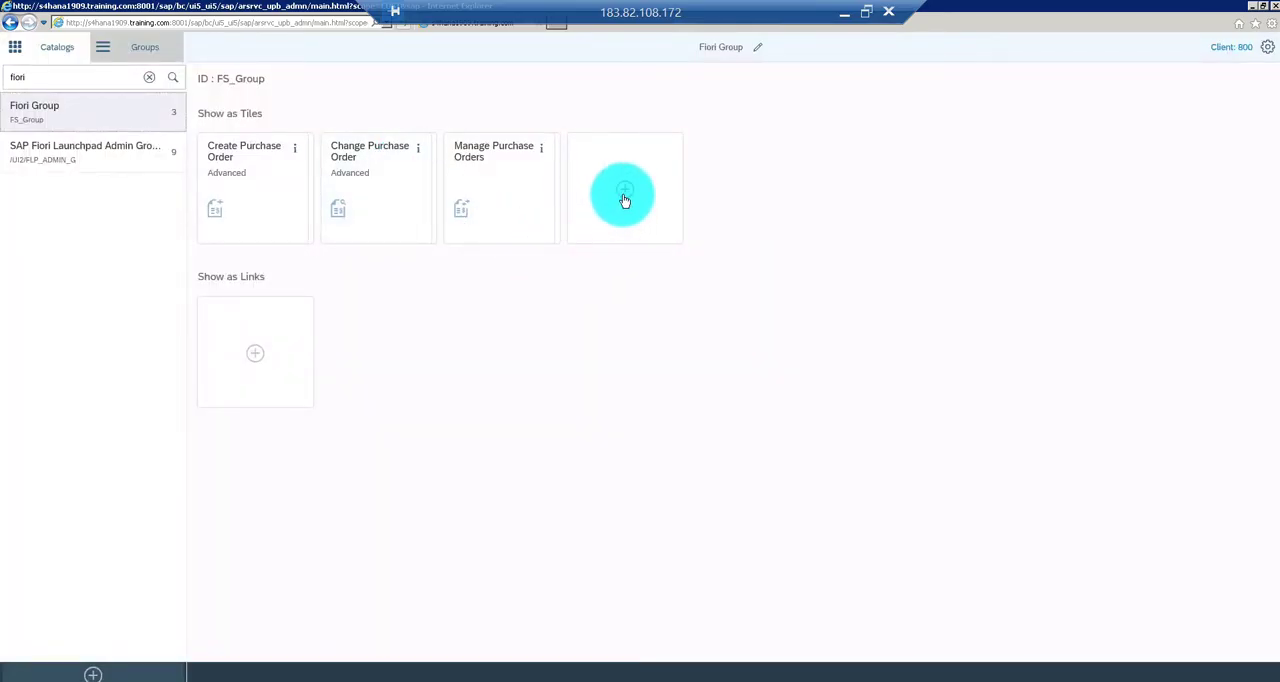
Add the Create Production Order tile from the Fiori Samples catalog to Fiori Group and return to the group
{"action": "left_click", "coordinate": [624, 197]}
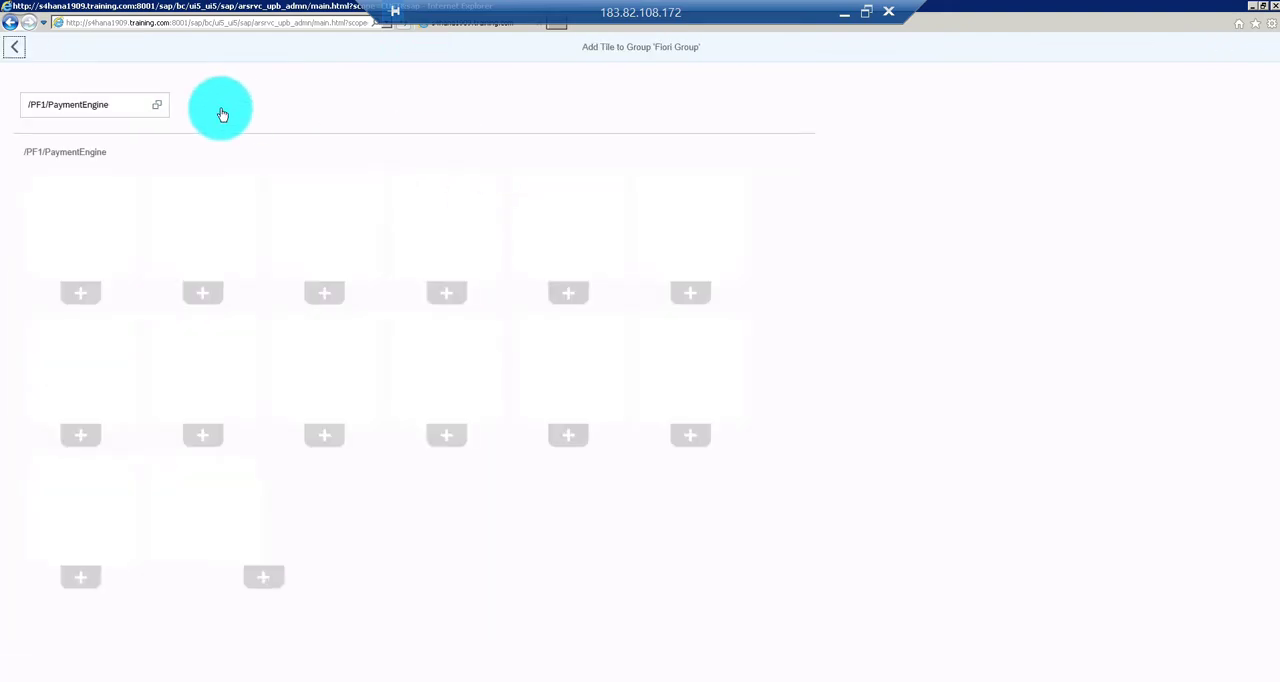
{"action": "left_click", "coordinate": [156, 104]}
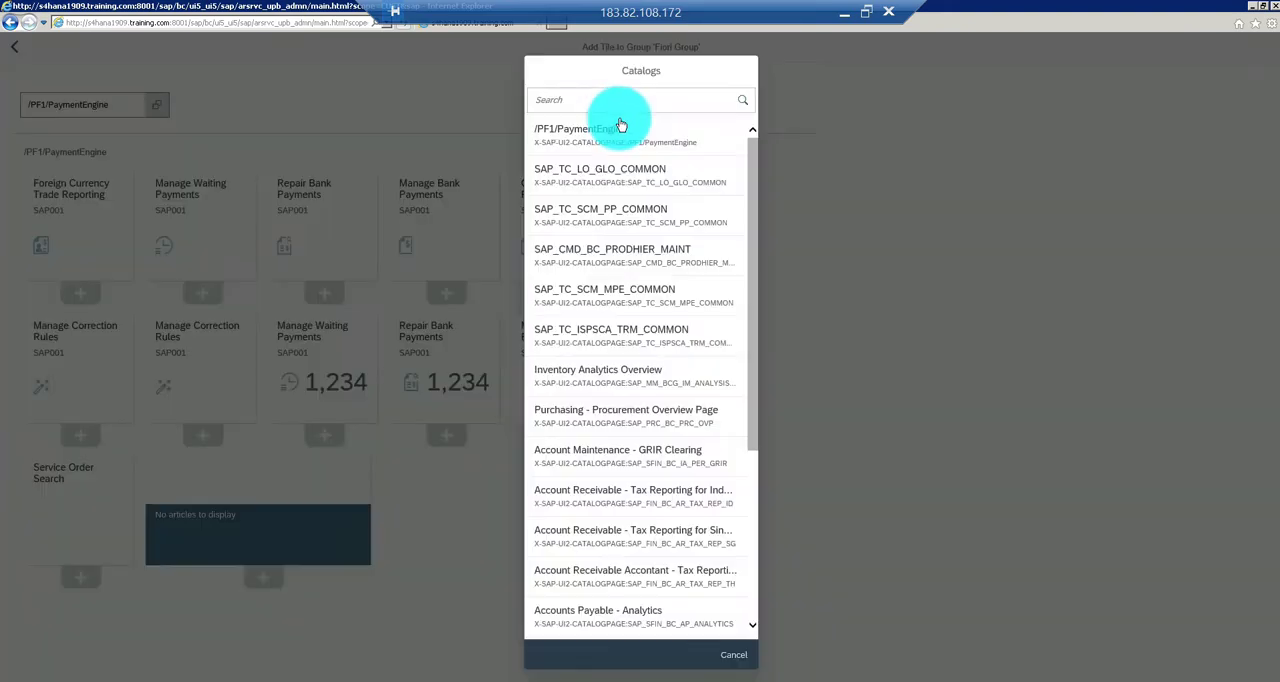
{"action": "left_click", "coordinate": [614, 100]}
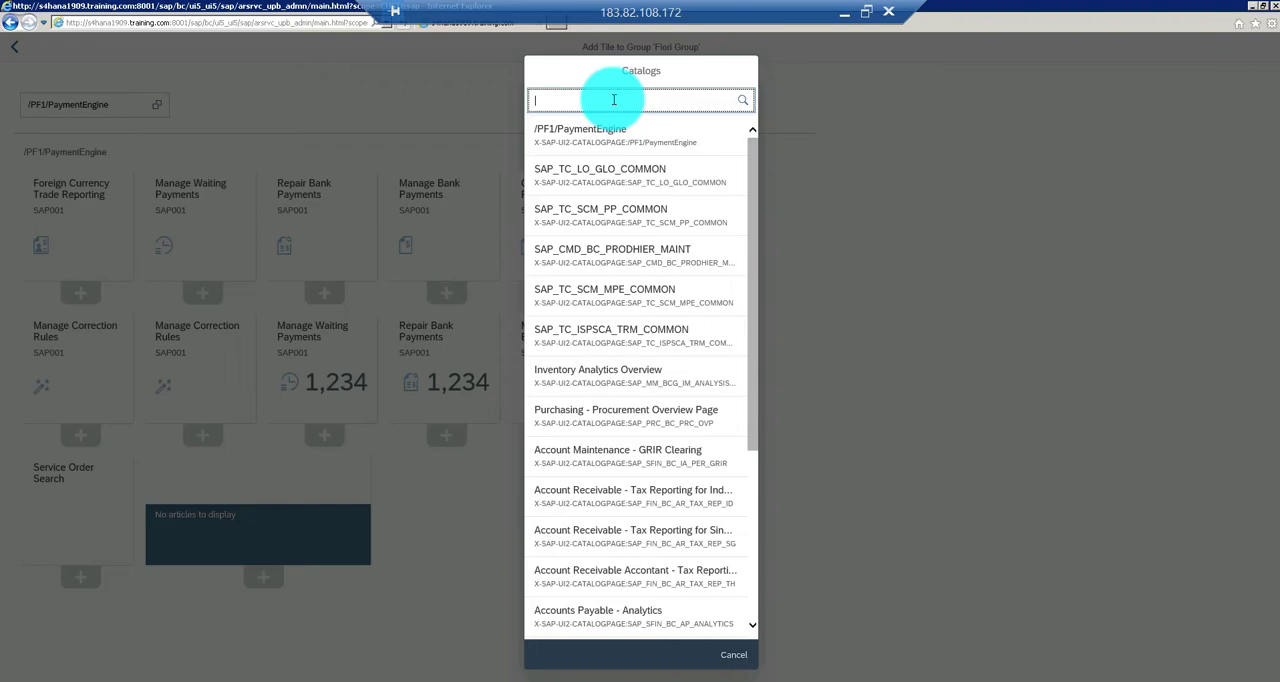
{"action": "type", "text": "fiori"}
{"action": "key", "text": "Return"}
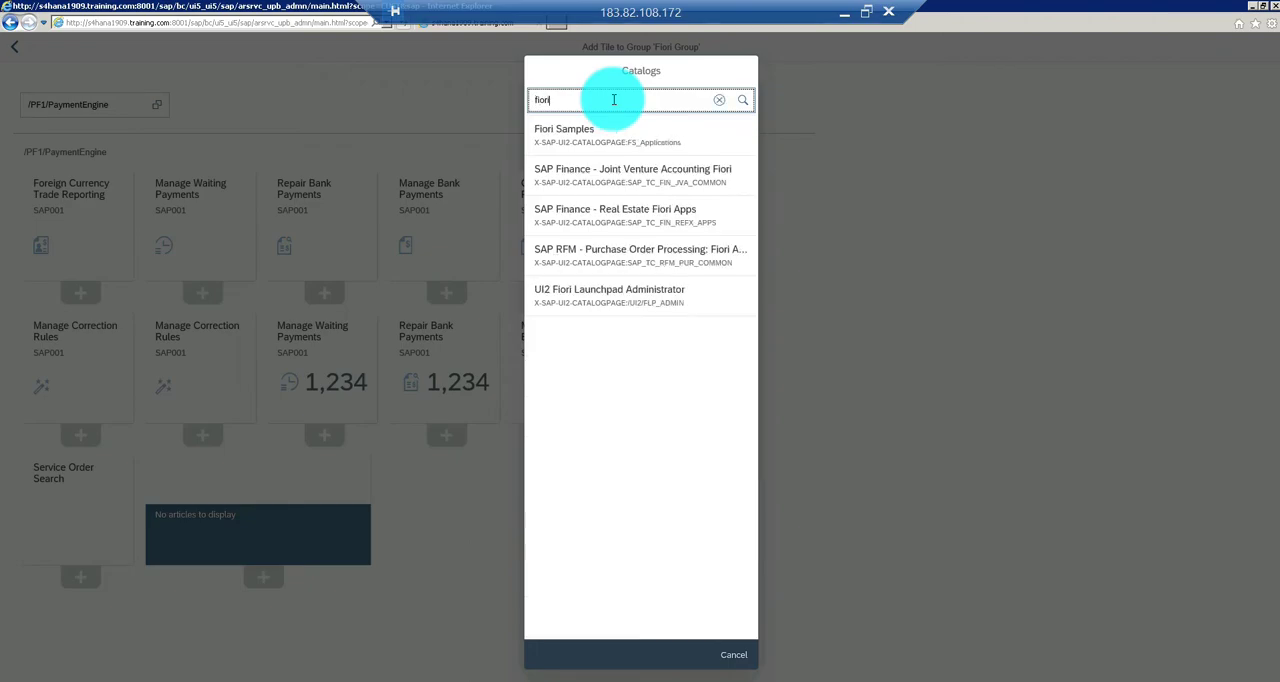
{"action": "left_click", "coordinate": [601, 144]}
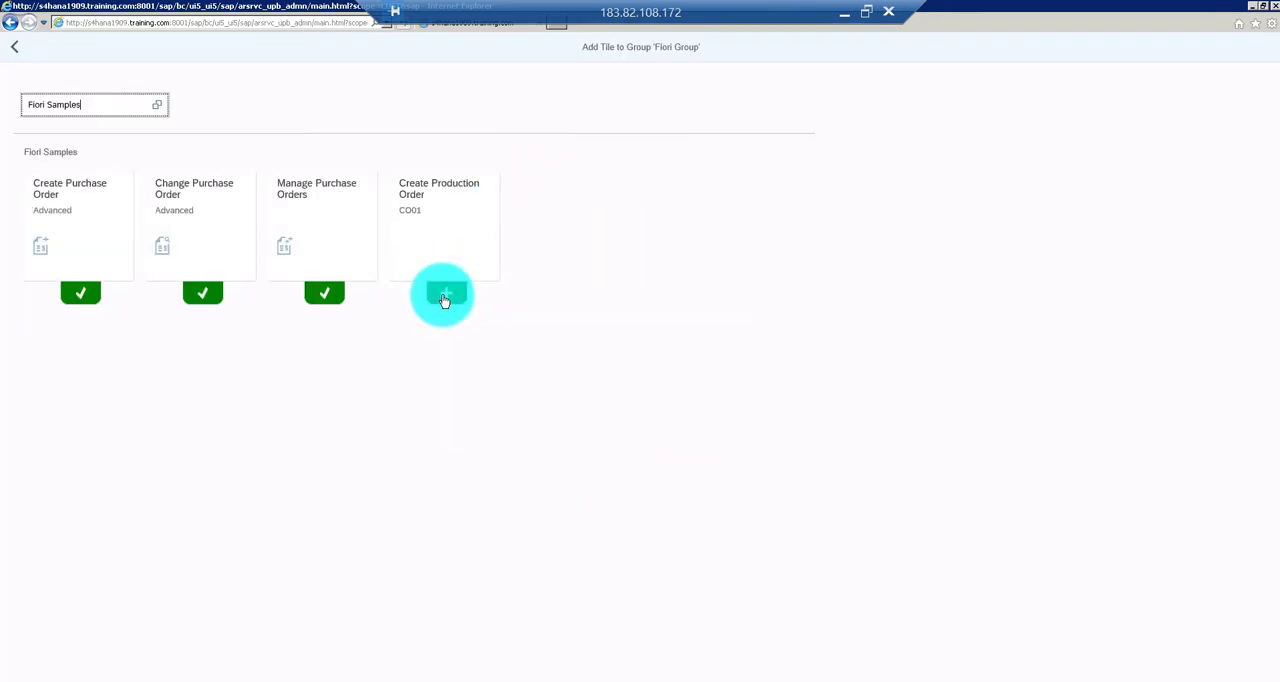
{"action": "left_click", "coordinate": [445, 293]}
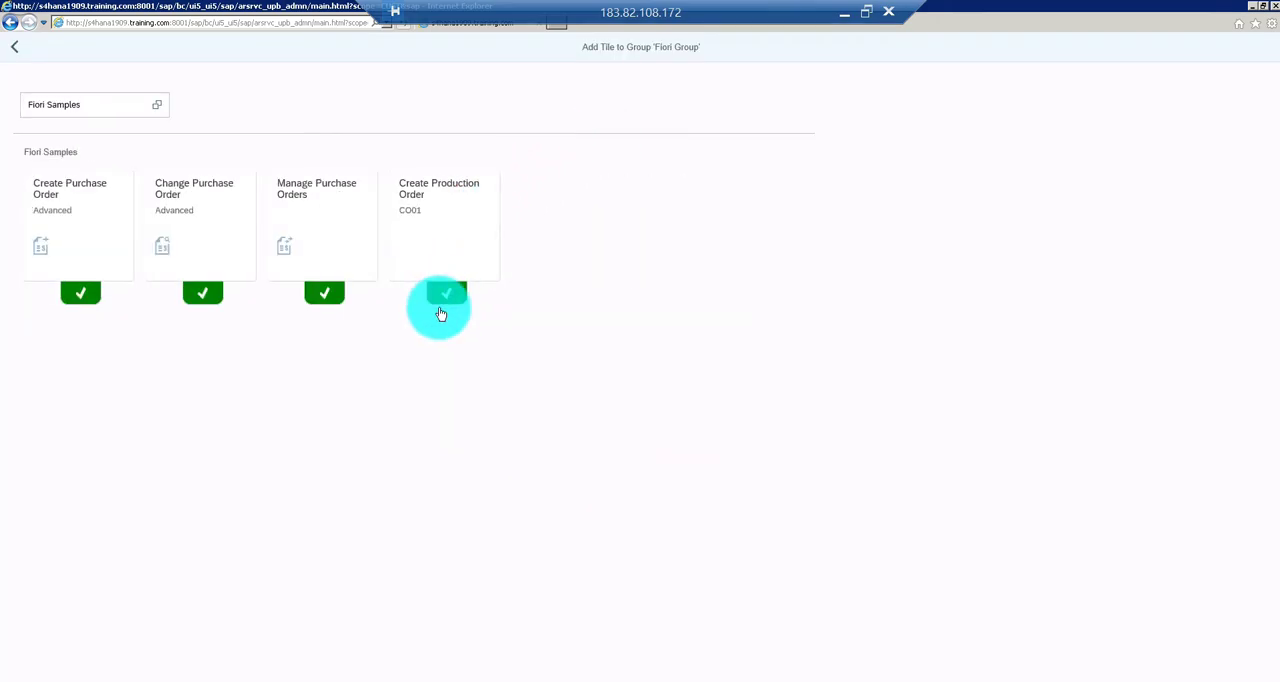
{"action": "left_click", "coordinate": [14, 47]}
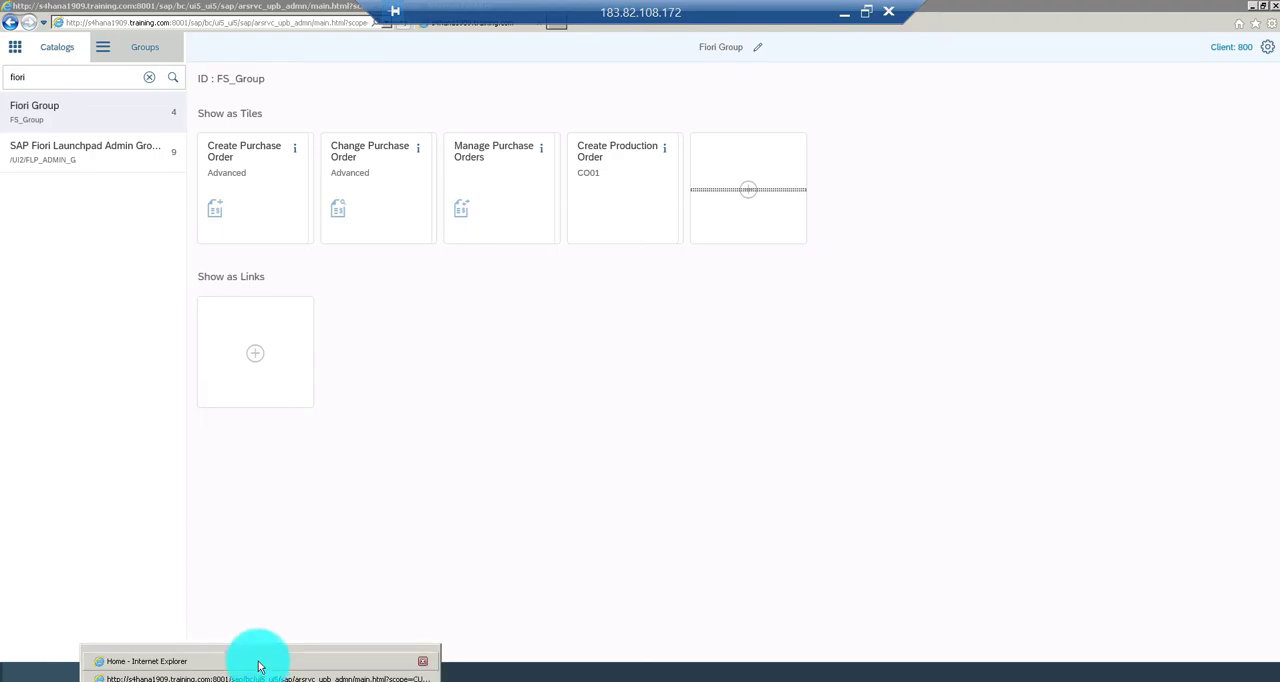
Switch to the Fiori launchpad home page and try to launch the Create Production Order tile from Fiori Group
{"action": "left_click", "coordinate": [258, 664]}
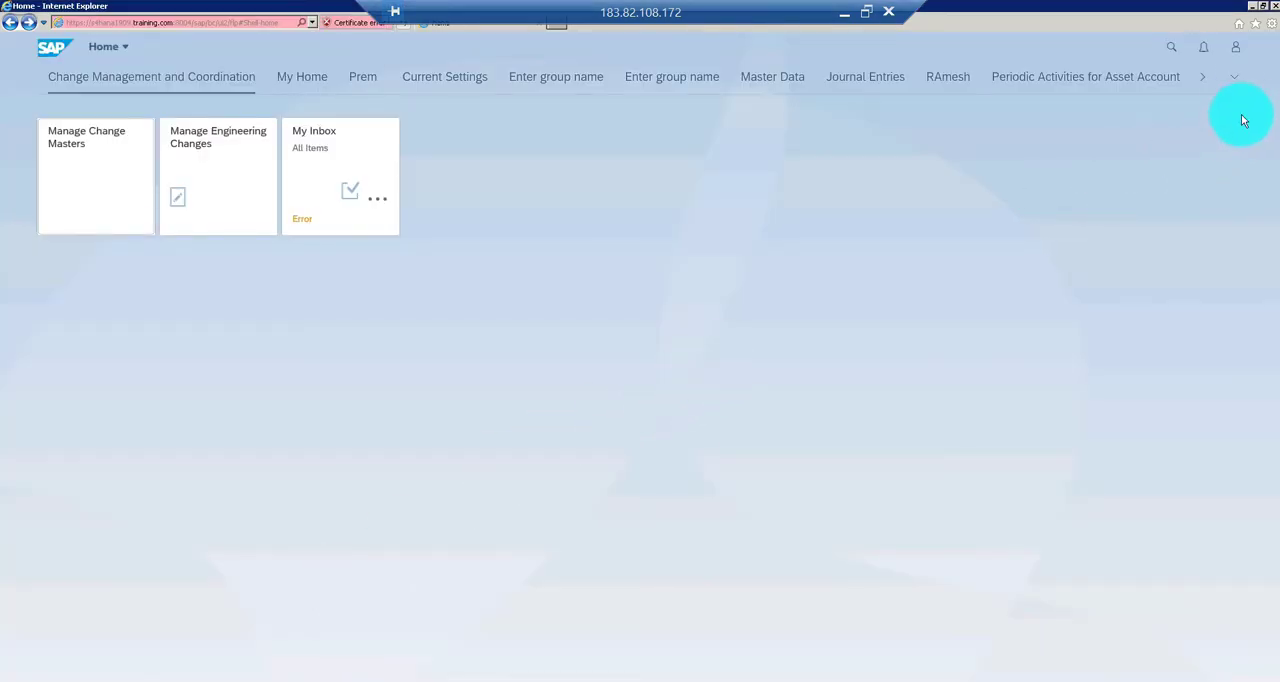
{"action": "left_click", "coordinate": [1232, 77]}
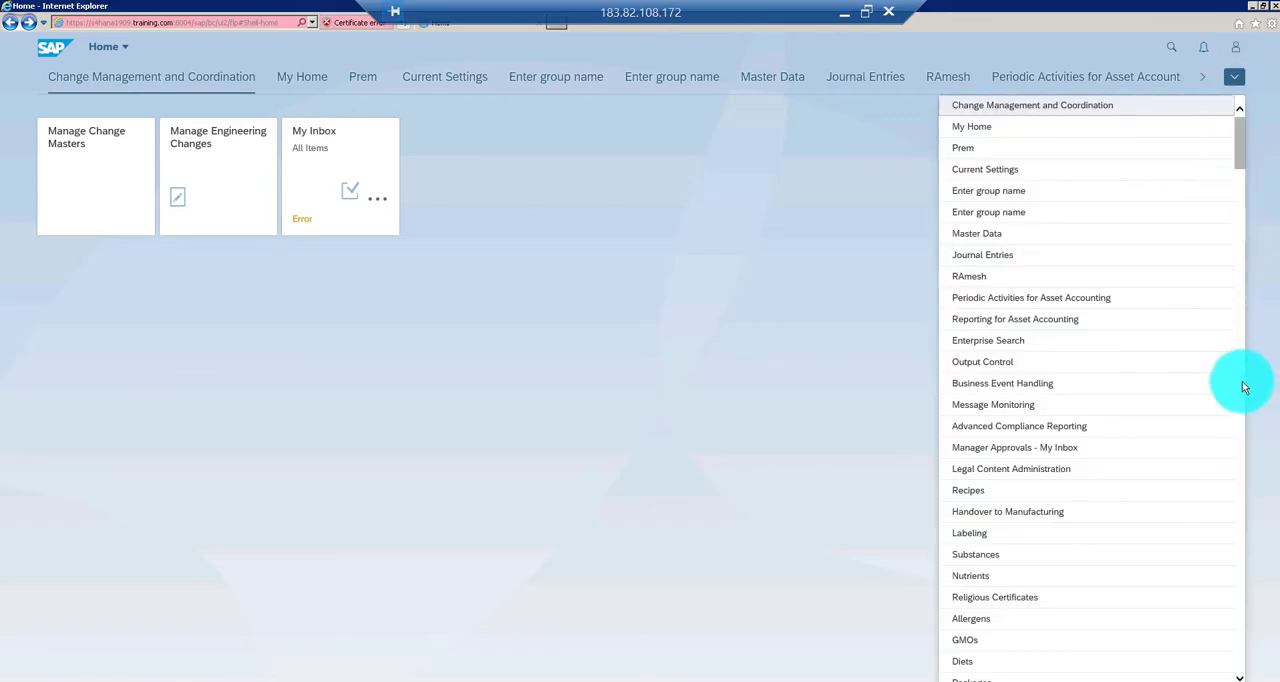
{"action": "scroll", "coordinate": [1240, 600], "scroll_direction": "down", "scroll_amount": 20}
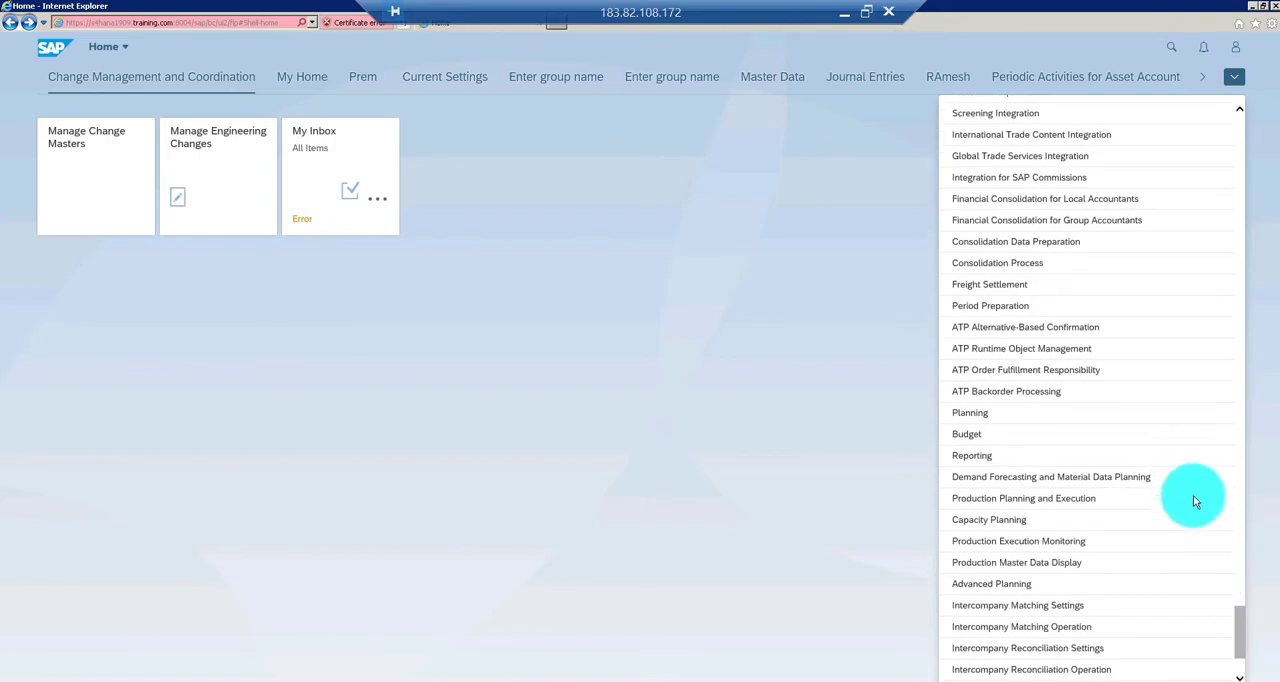
{"action": "left_click", "coordinate": [1241, 605]}
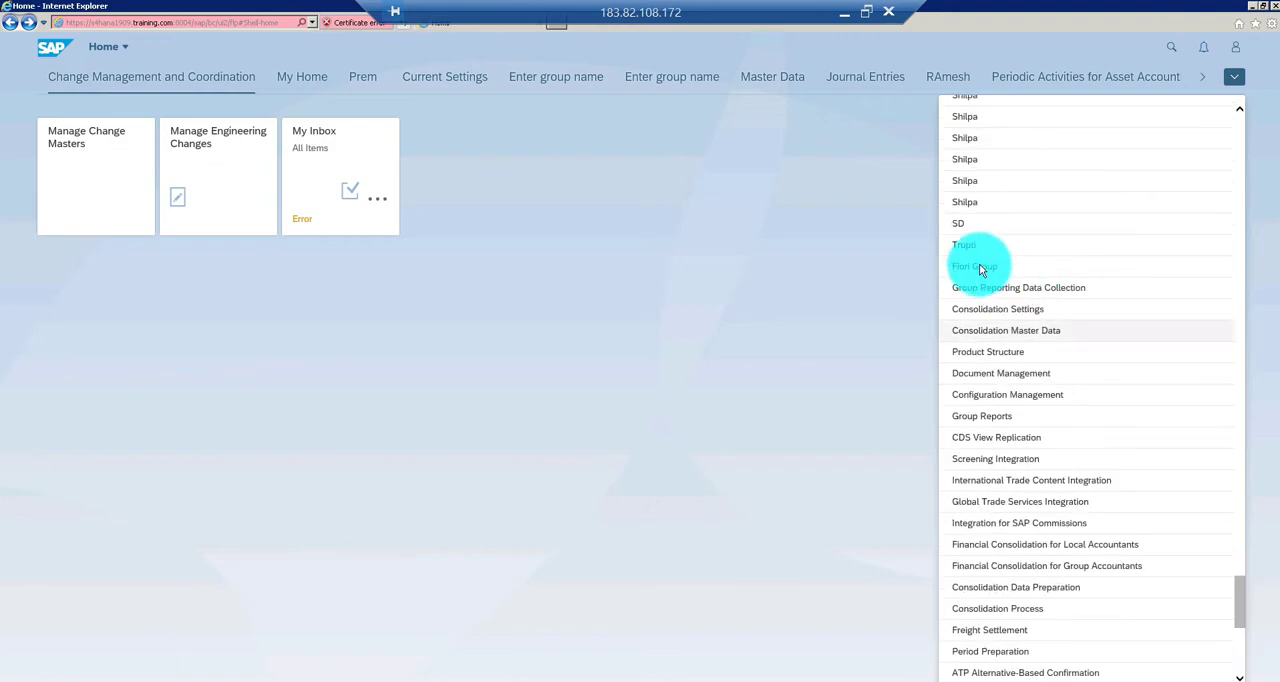
{"action": "left_click", "coordinate": [975, 266]}
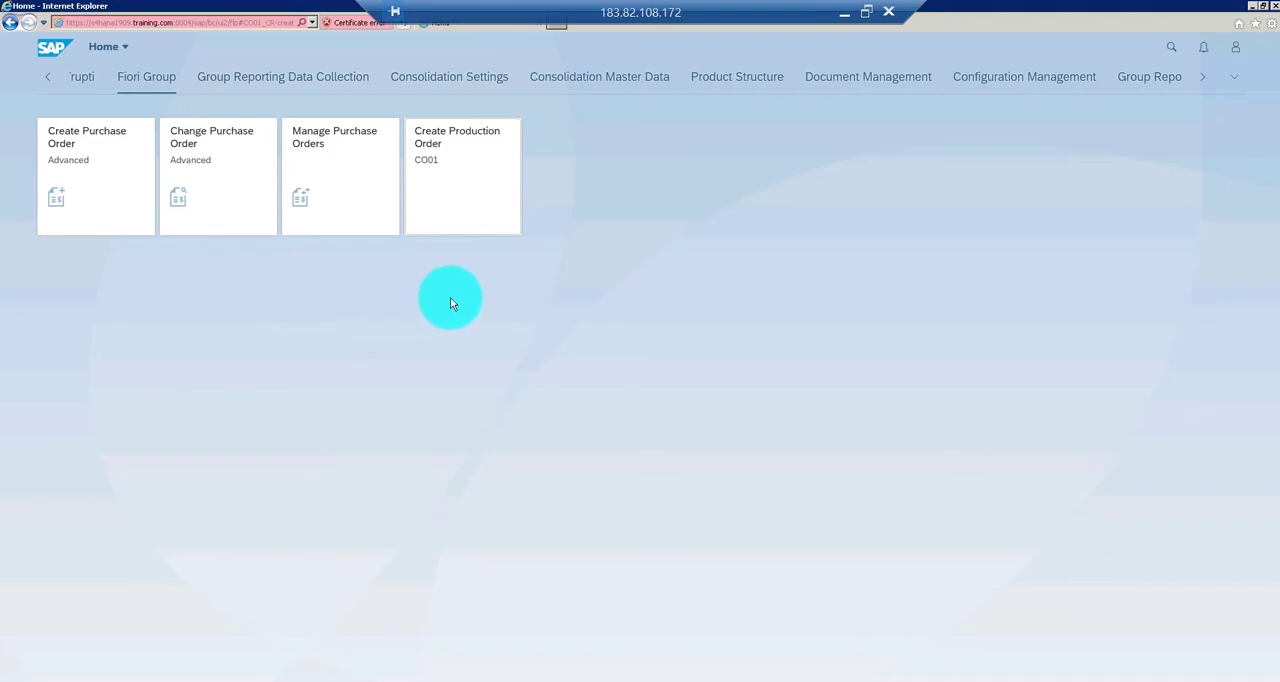
{"action": "left_click", "coordinate": [452, 207]}
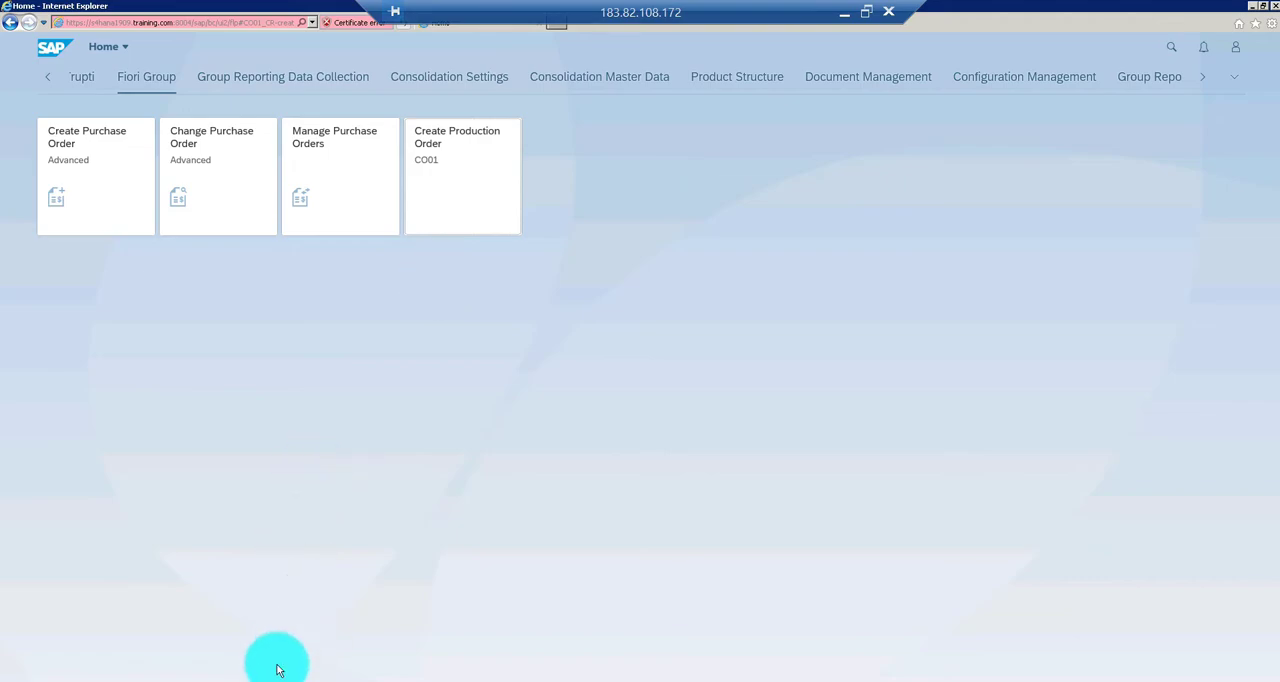
Return to the launchpad designer and change the application alias of the CO01_CR target mapping to CO01_CR
{"action": "mouse_move", "coordinate": [257, 679]}
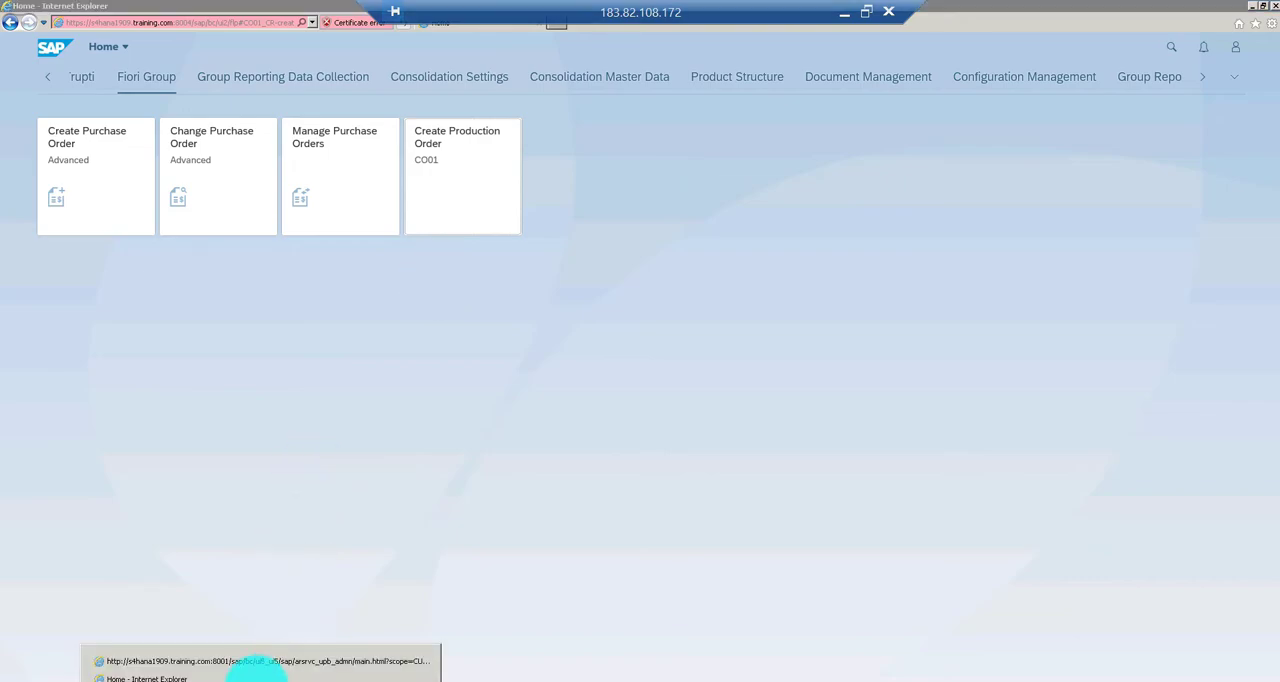
{"action": "left_click", "coordinate": [257, 661]}
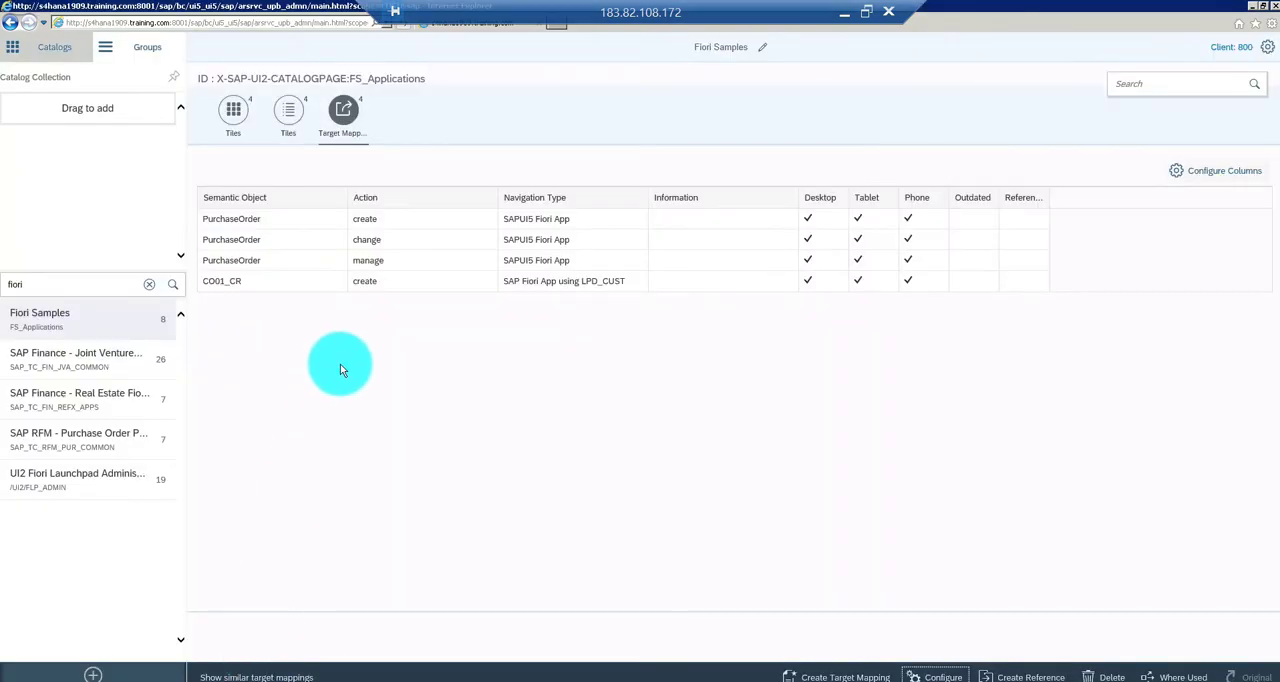
{"action": "left_click", "coordinate": [276, 288]}
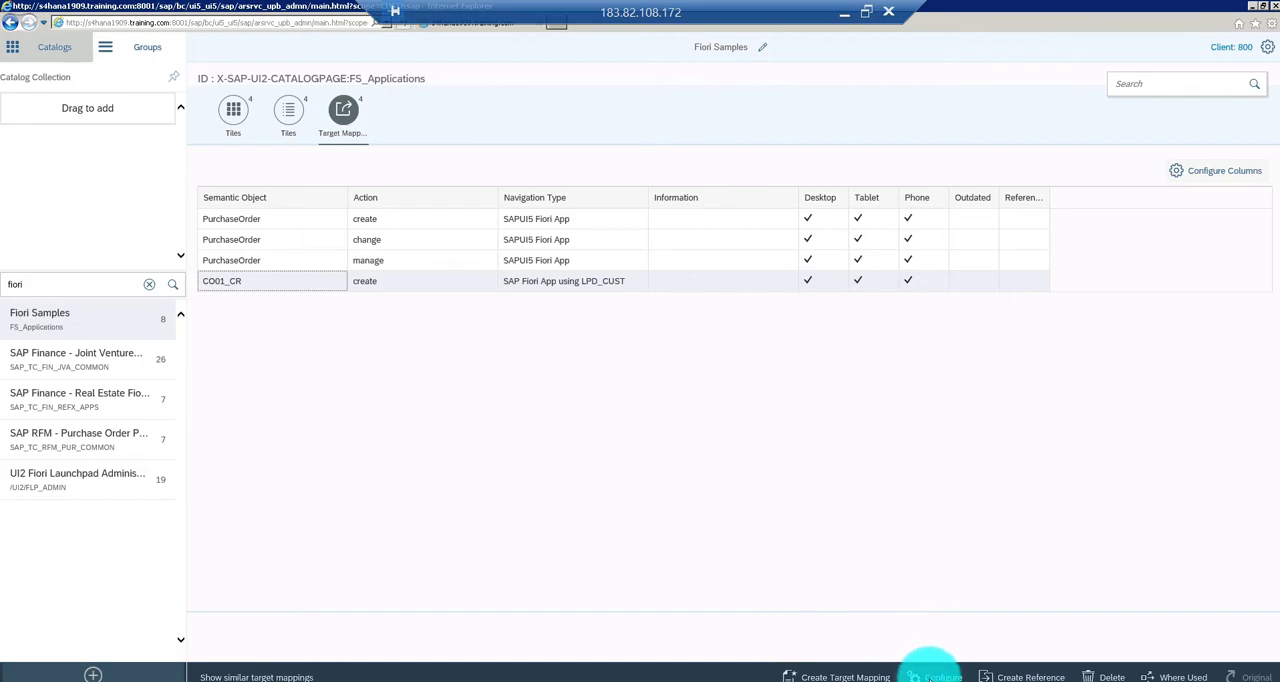
{"action": "left_click", "coordinate": [932, 678]}
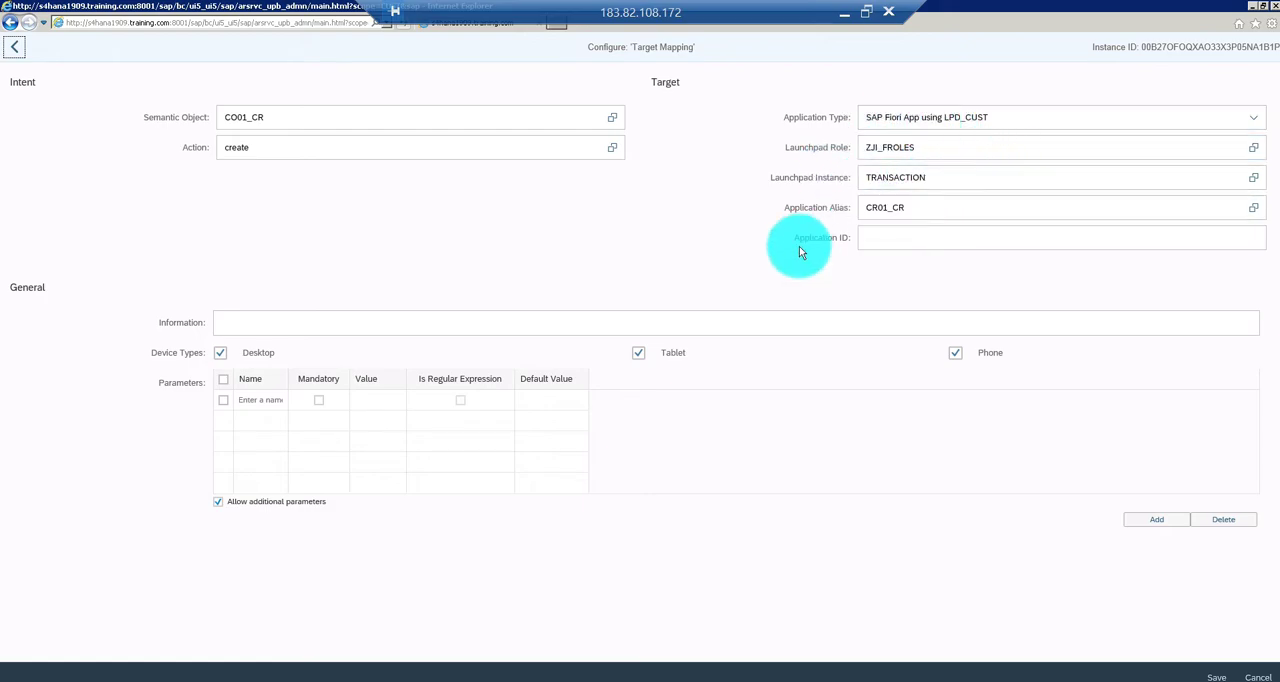
{"action": "left_click", "coordinate": [879, 207]}
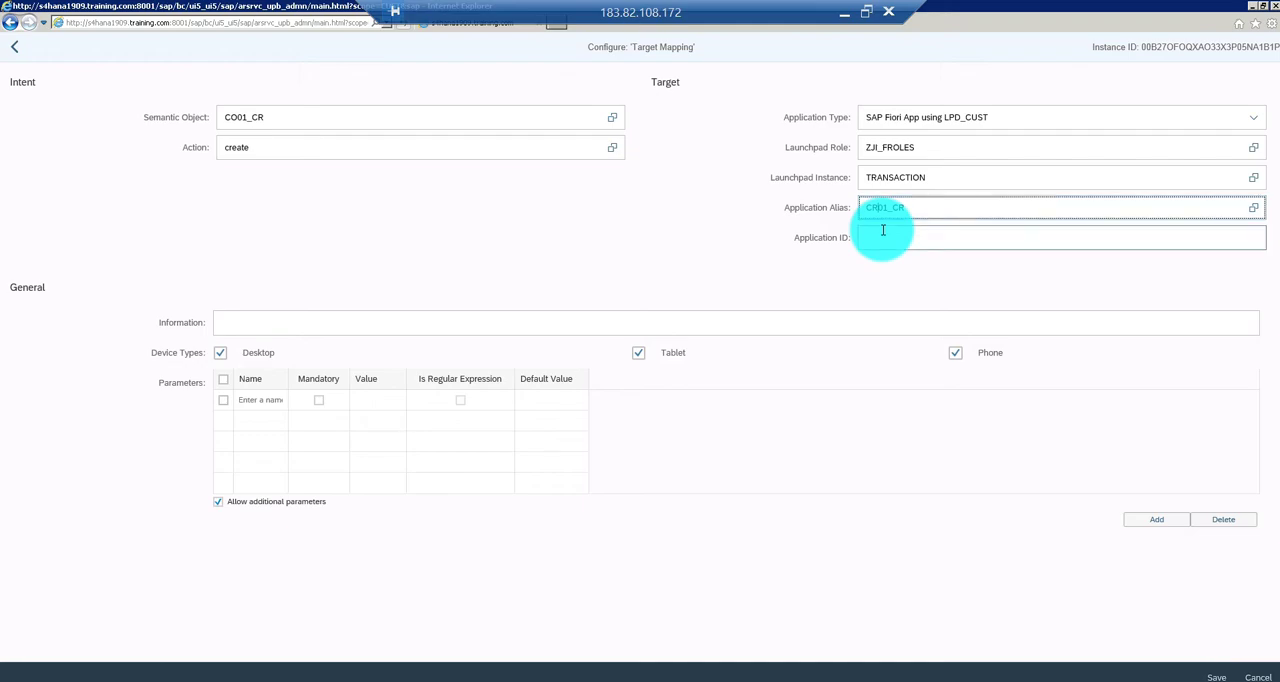
{"action": "type", "text": "CO01_CR"}
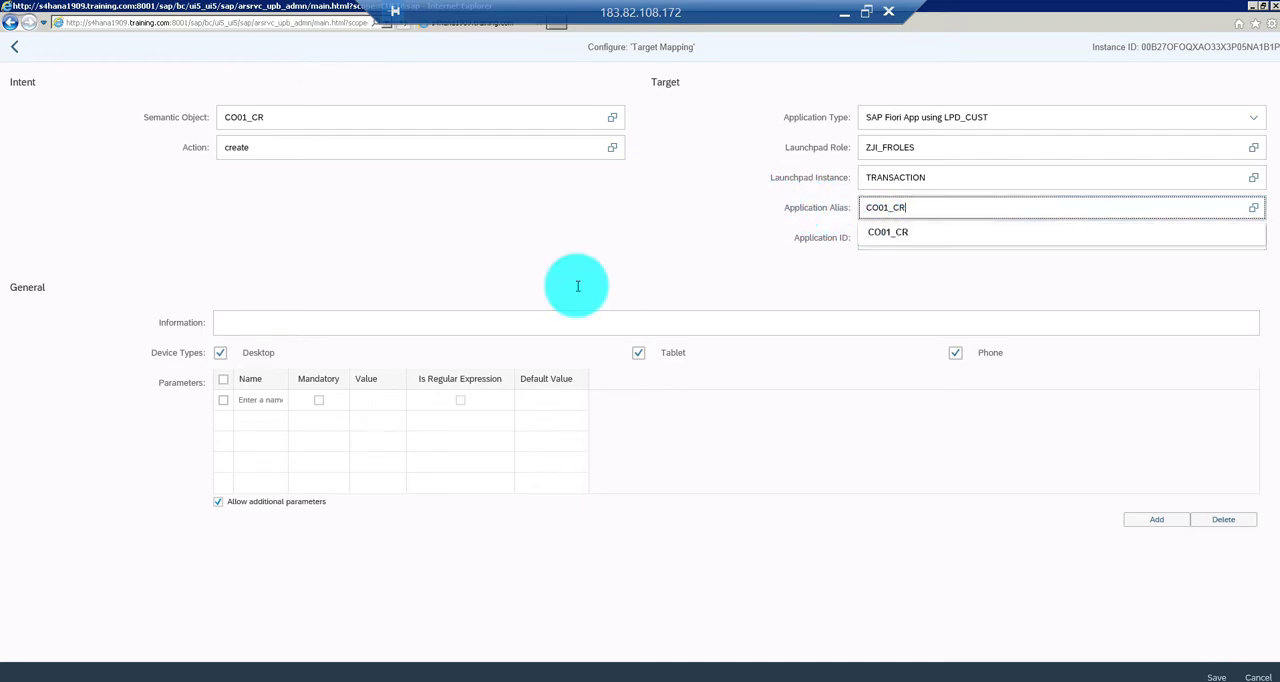
Check the Create Production Order link's application alias in the SAP window for launchpad role ZJI_FROLES, and return to the target mapping
{"action": "left_click", "coordinate": [226, 681]}
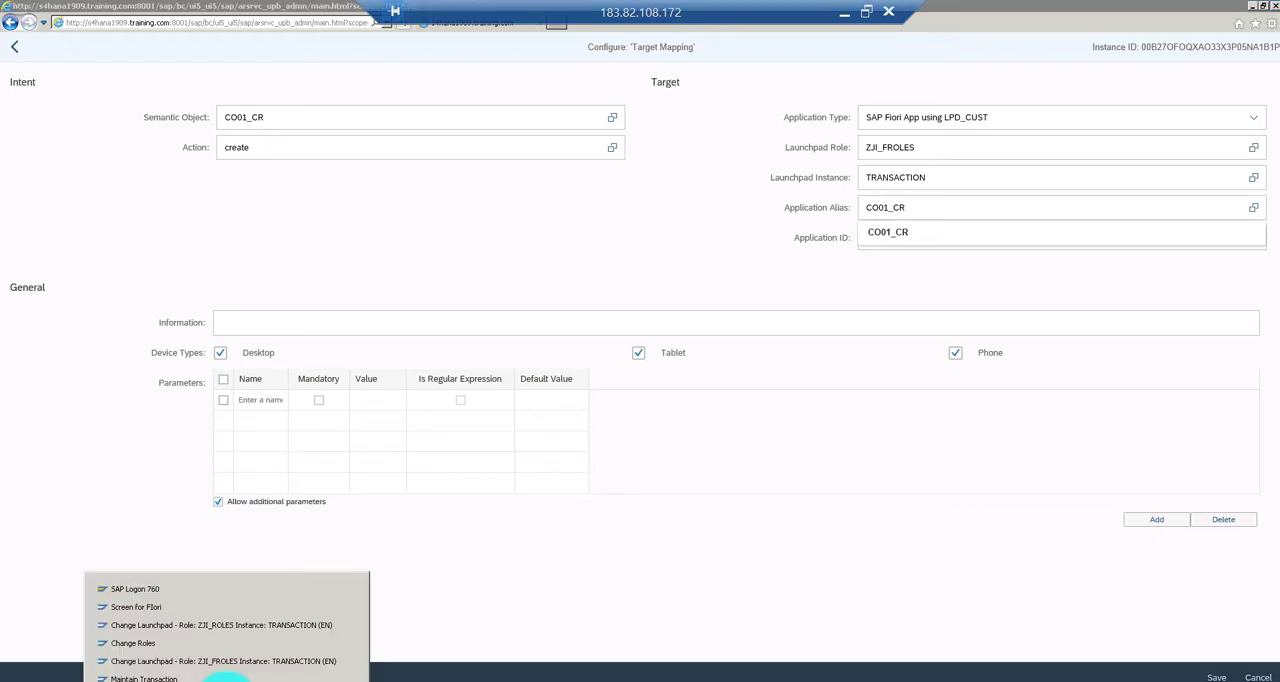
{"action": "left_click", "coordinate": [225, 661]}
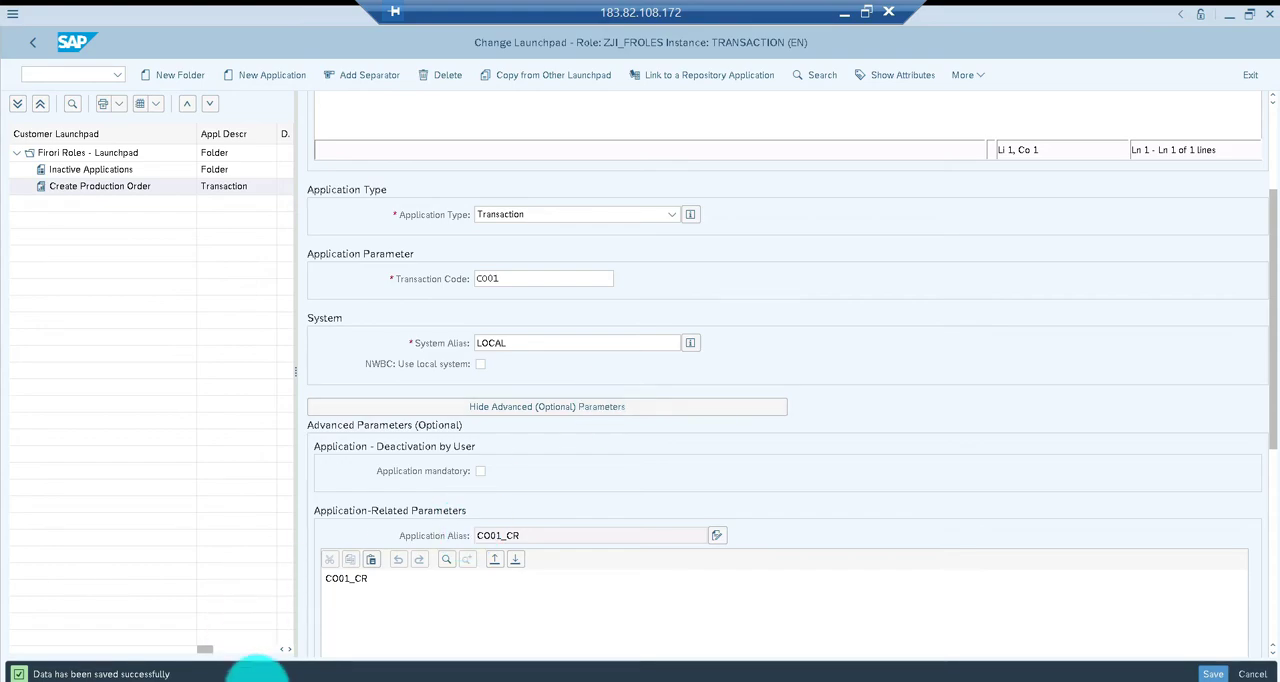
{"action": "left_click", "coordinate": [258, 677]}
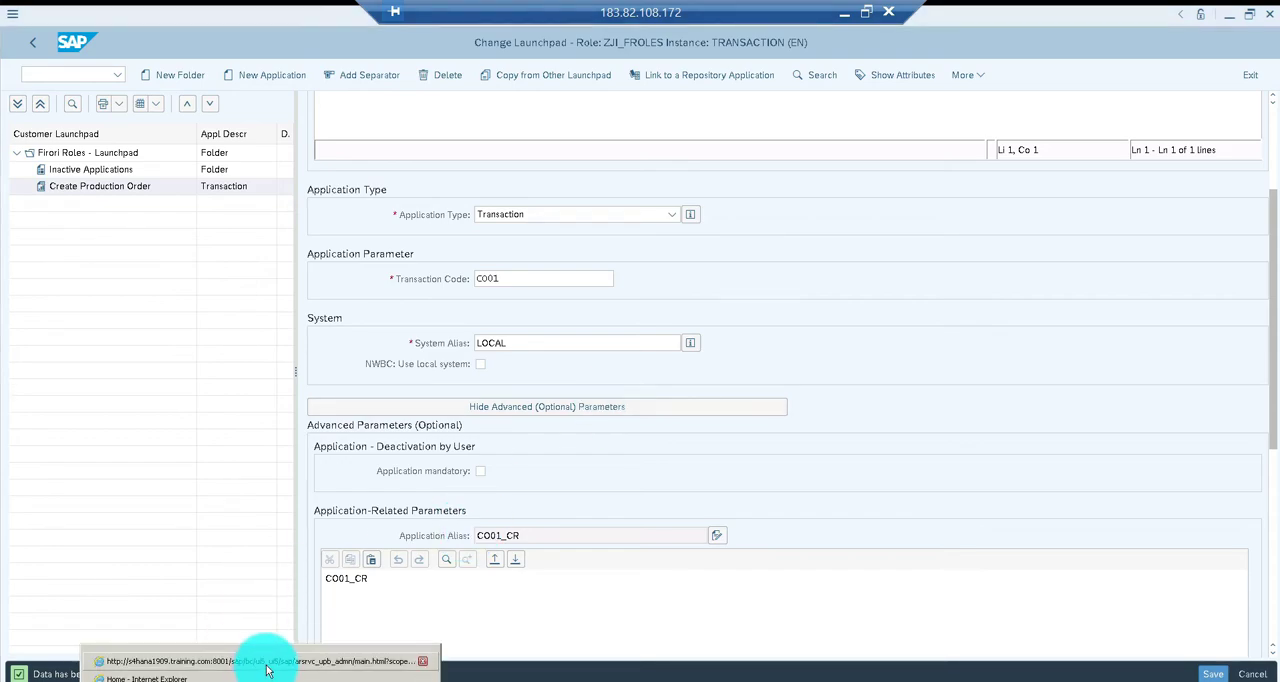
{"action": "left_click", "coordinate": [266, 669]}
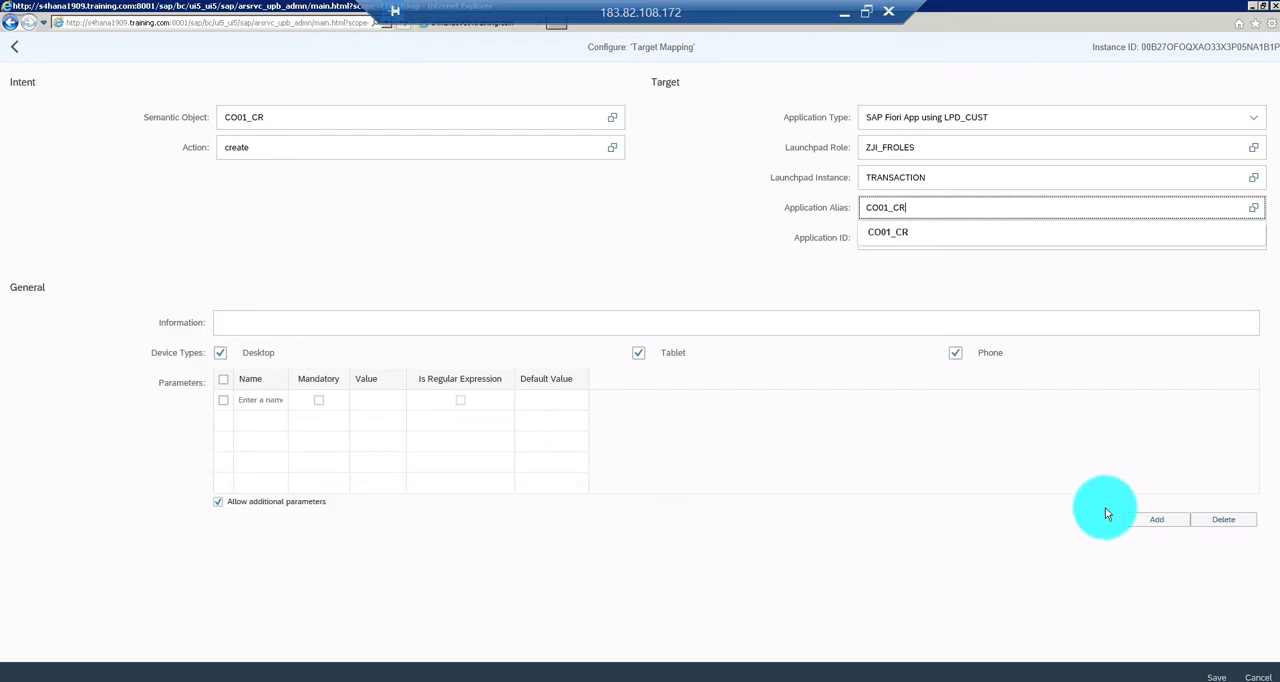
Save the target mapping and launch the Create Production Order tile from Fiori Group on the launchpad home page
{"action": "left_click", "coordinate": [1215, 677]}
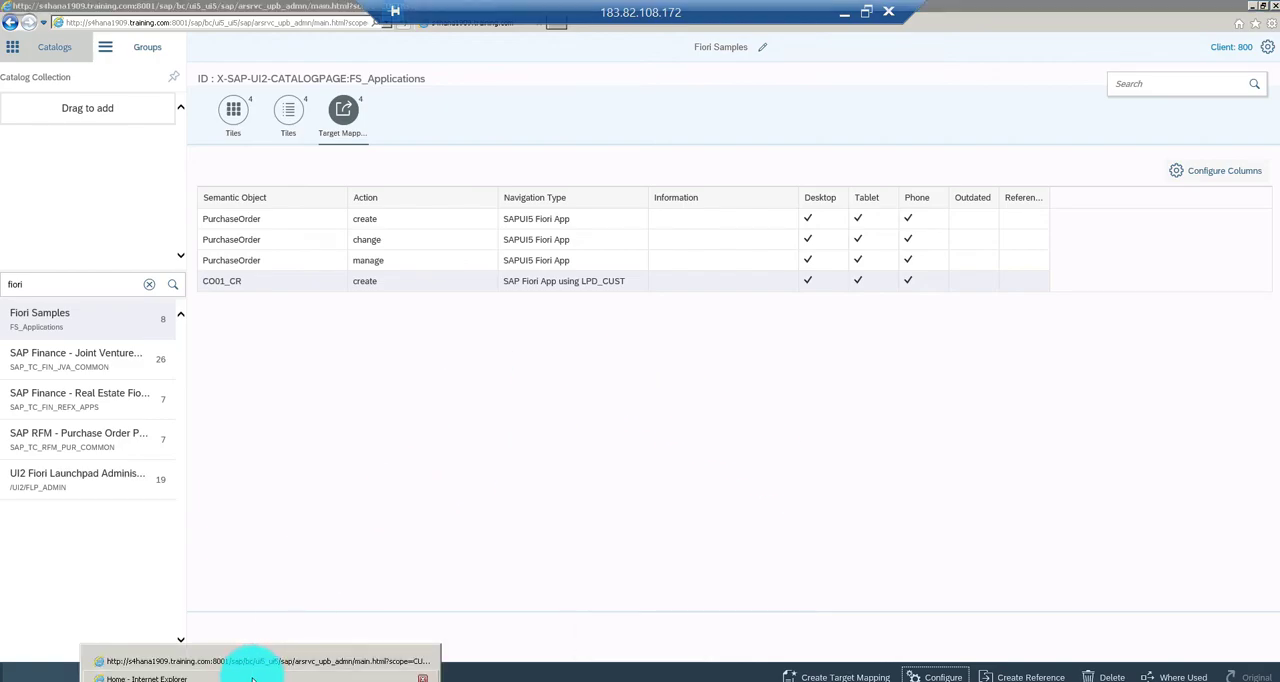
{"action": "left_click", "coordinate": [256, 677]}
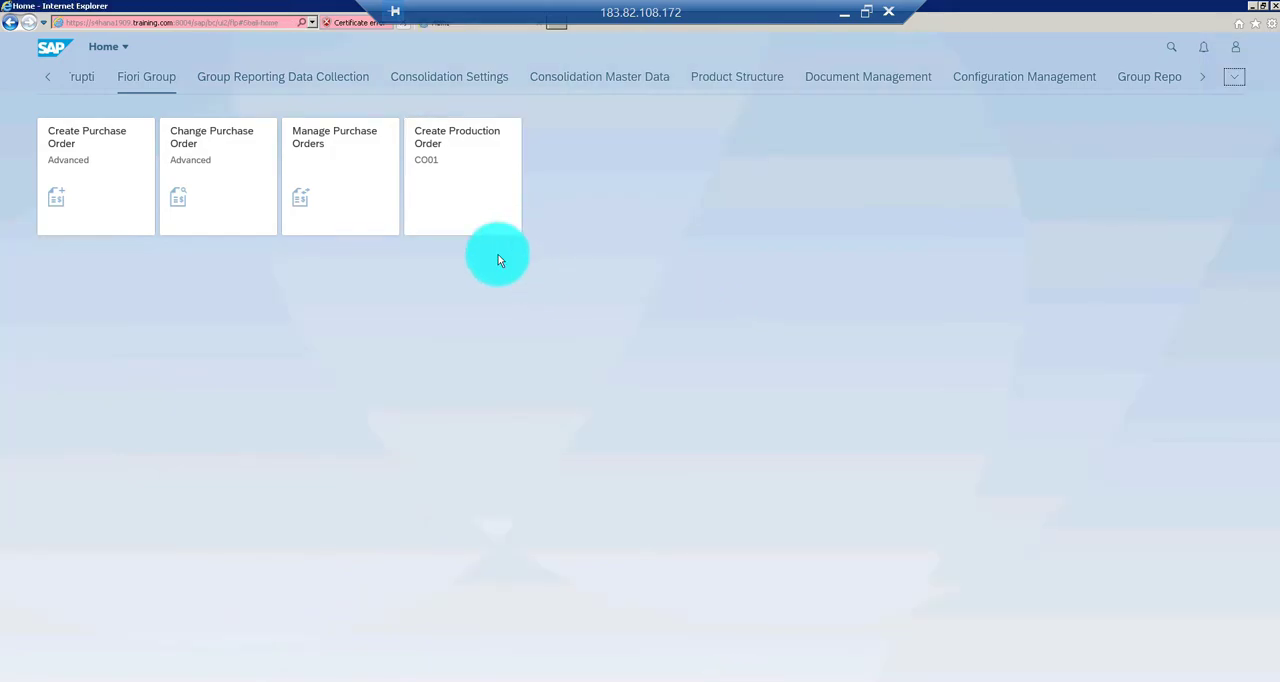
{"action": "left_click", "coordinate": [457, 176]}
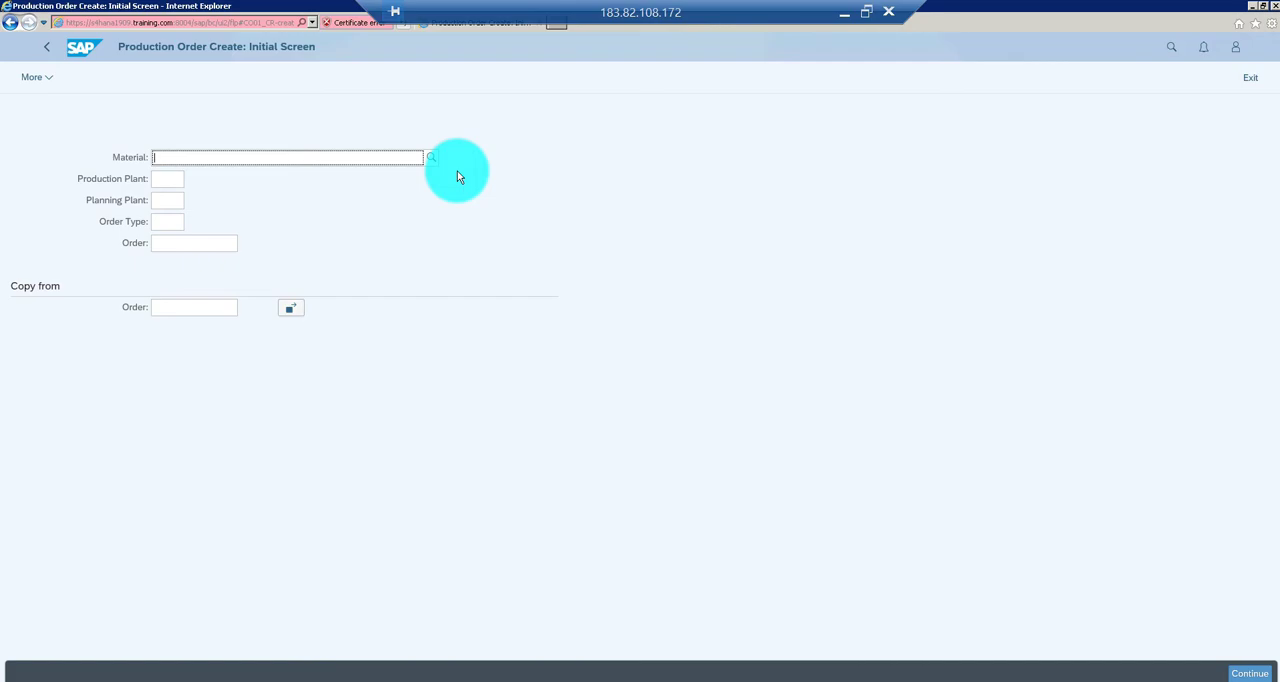
Switch to the SAP window with report transaction YJI_SCREEN_FIORI, run its report without selection criteria, and return to the selection screen
{"action": "key", "text": "alt+Tab"}
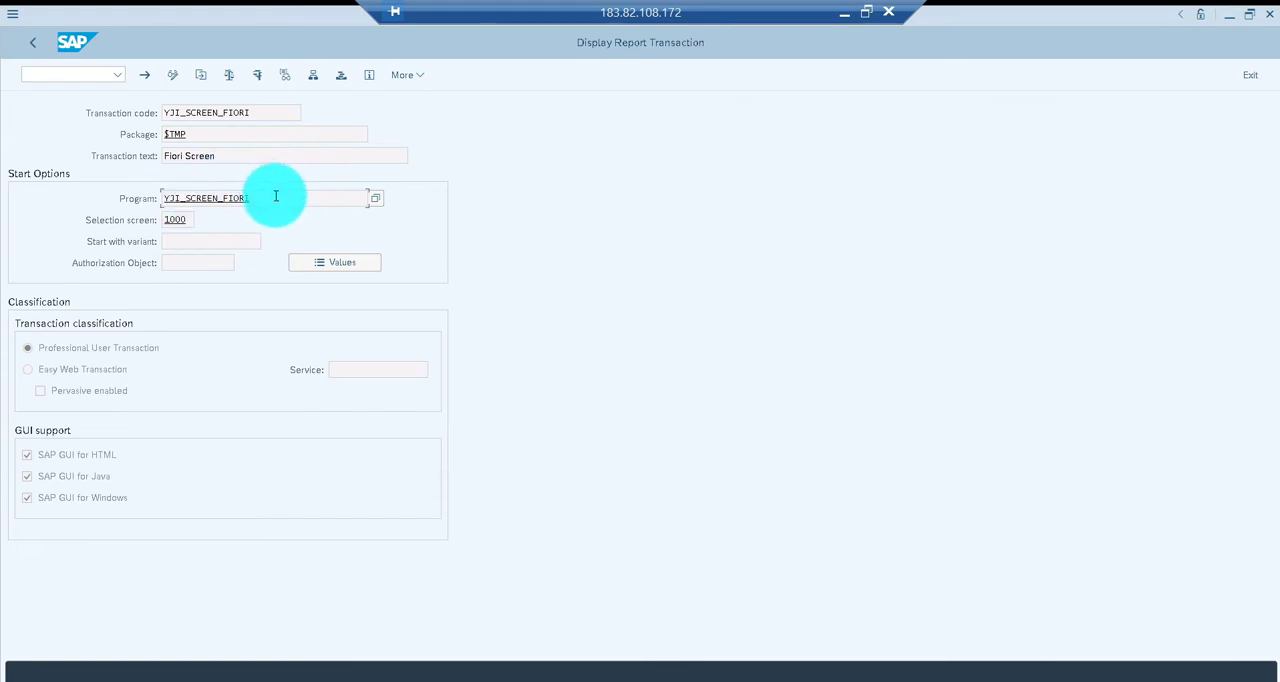
{"action": "key", "text": "F8"}
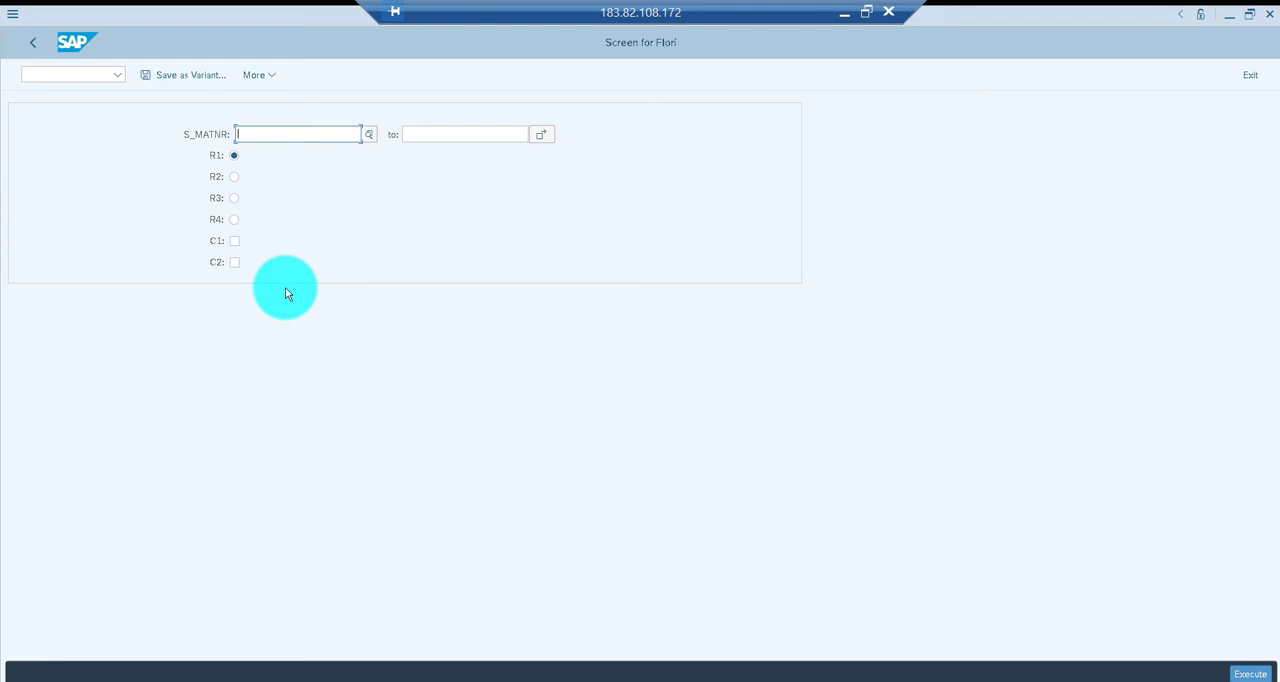
{"action": "key", "text": "F3"}
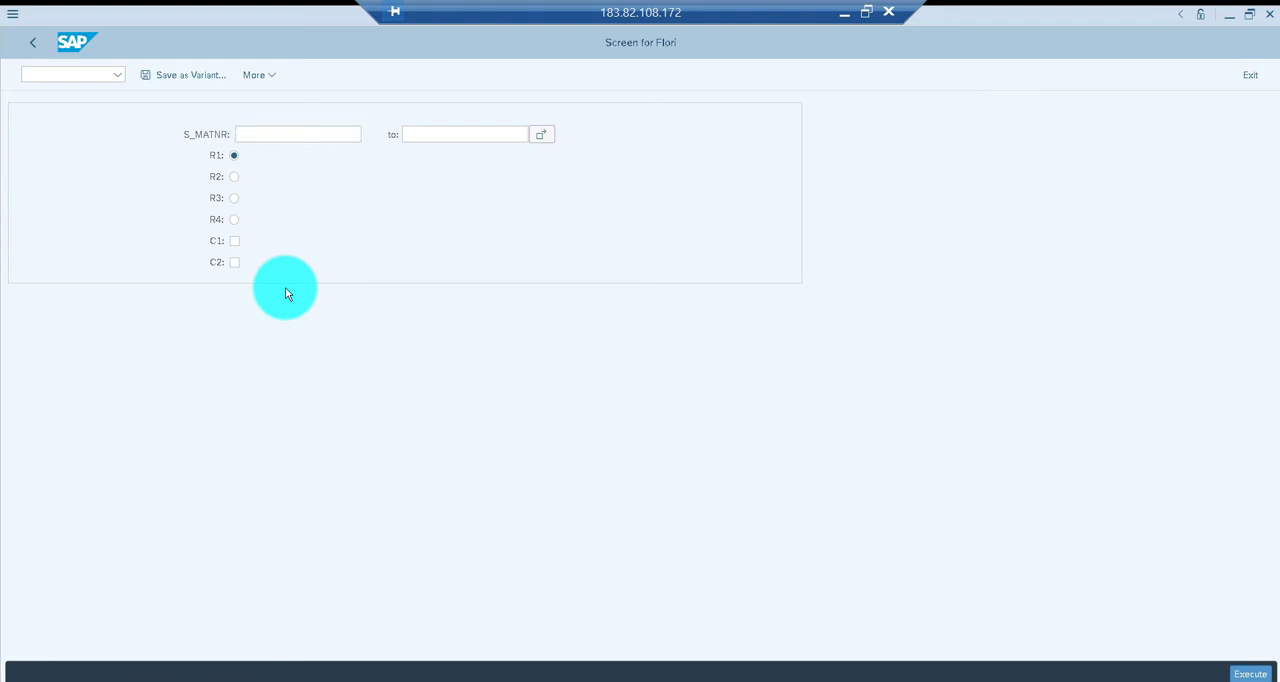
{"action": "key", "text": "F8"}
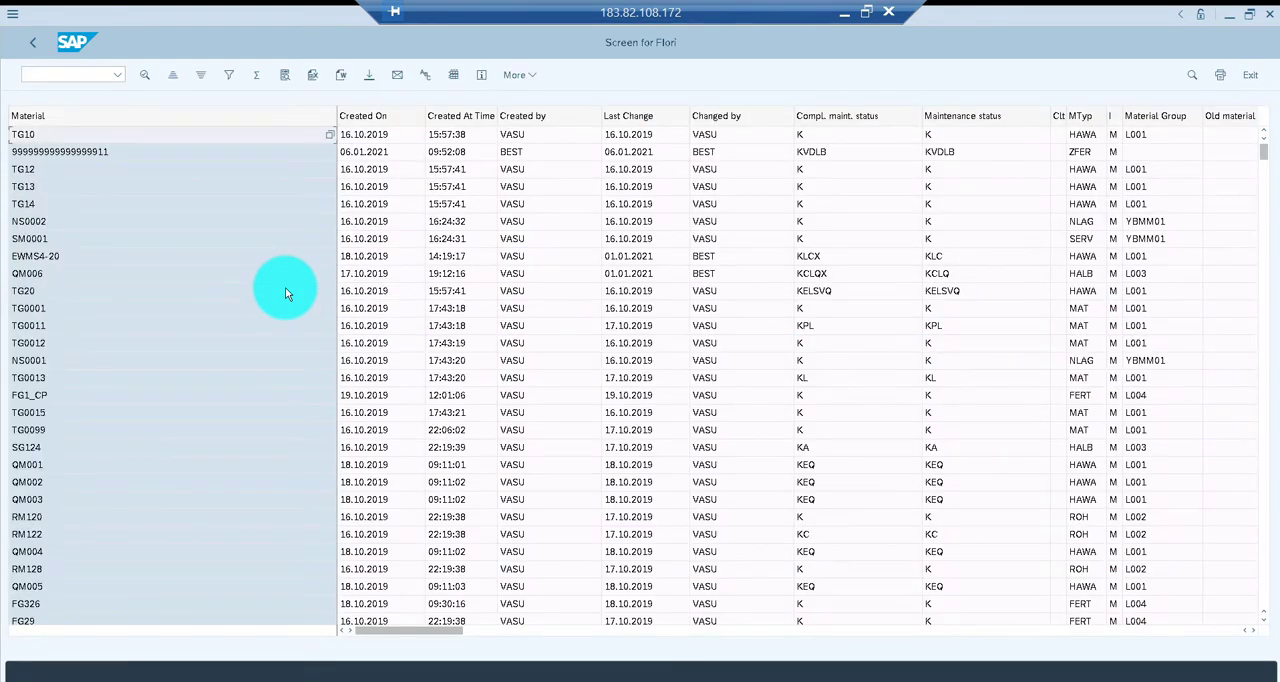
{"action": "key", "text": "F3"}
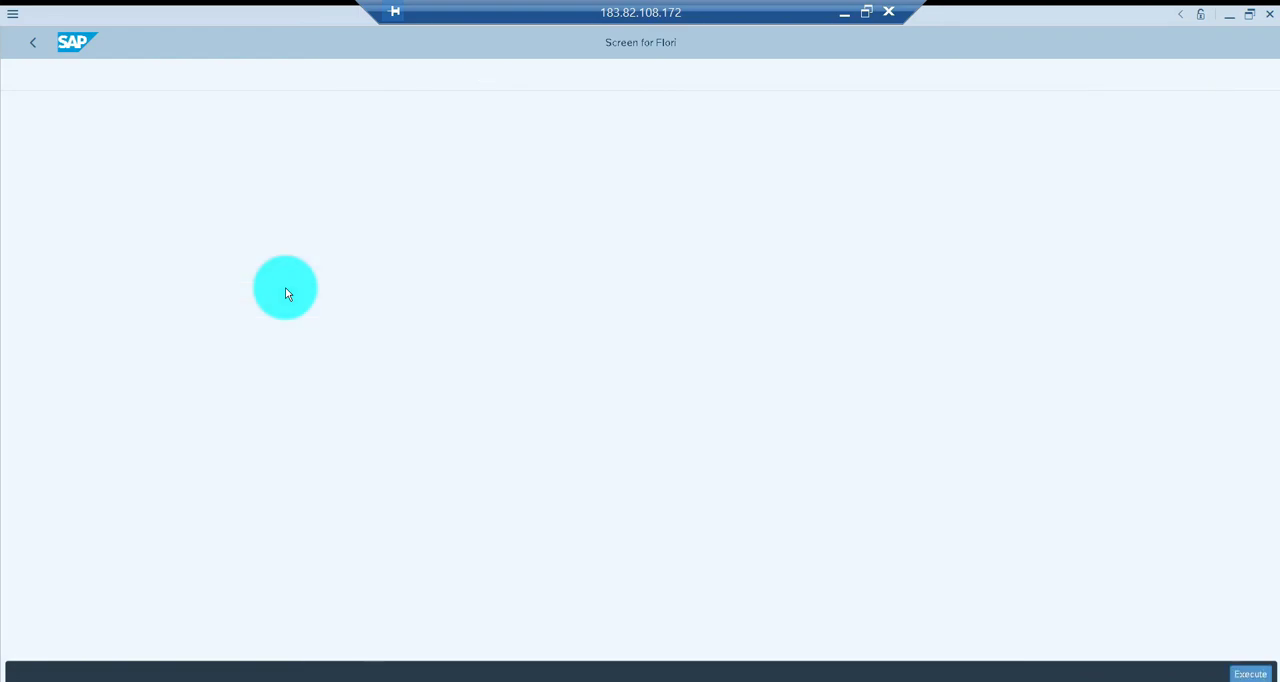
Leave the report's selection screen and open the source code of program YJI_SCREEN_FIORI from its transaction details
{"action": "key", "text": "F3"}
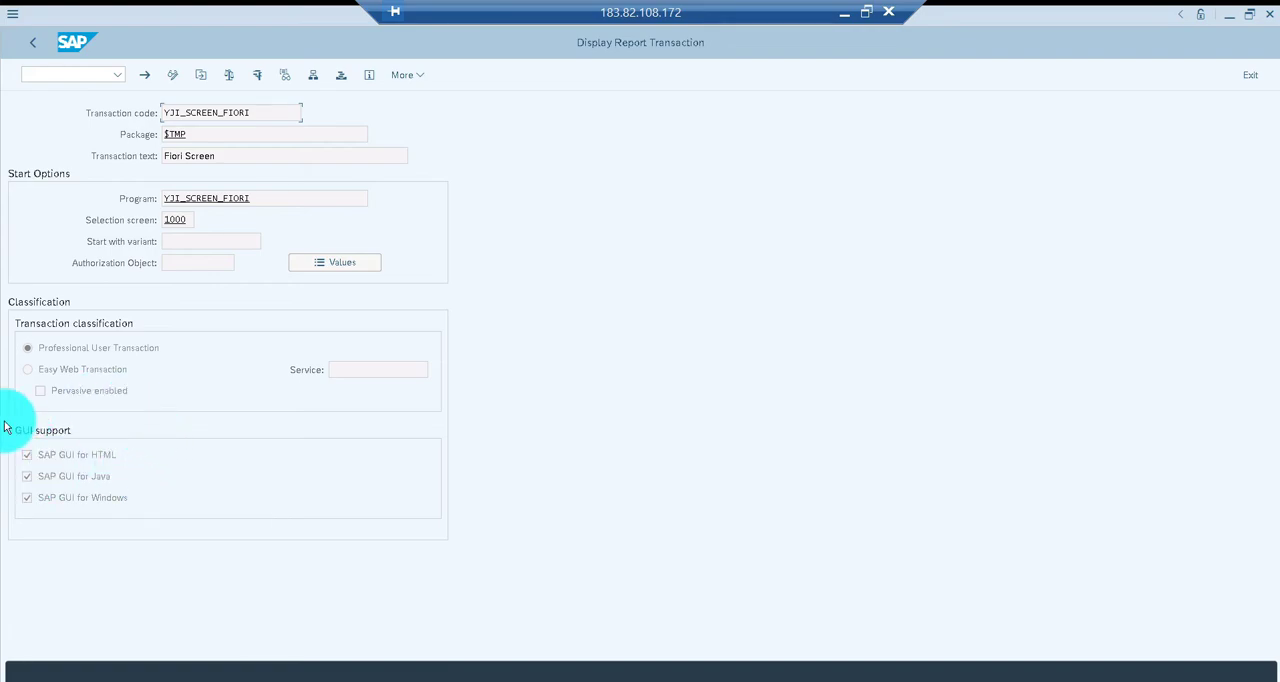
{"action": "left_click", "coordinate": [199, 197]}
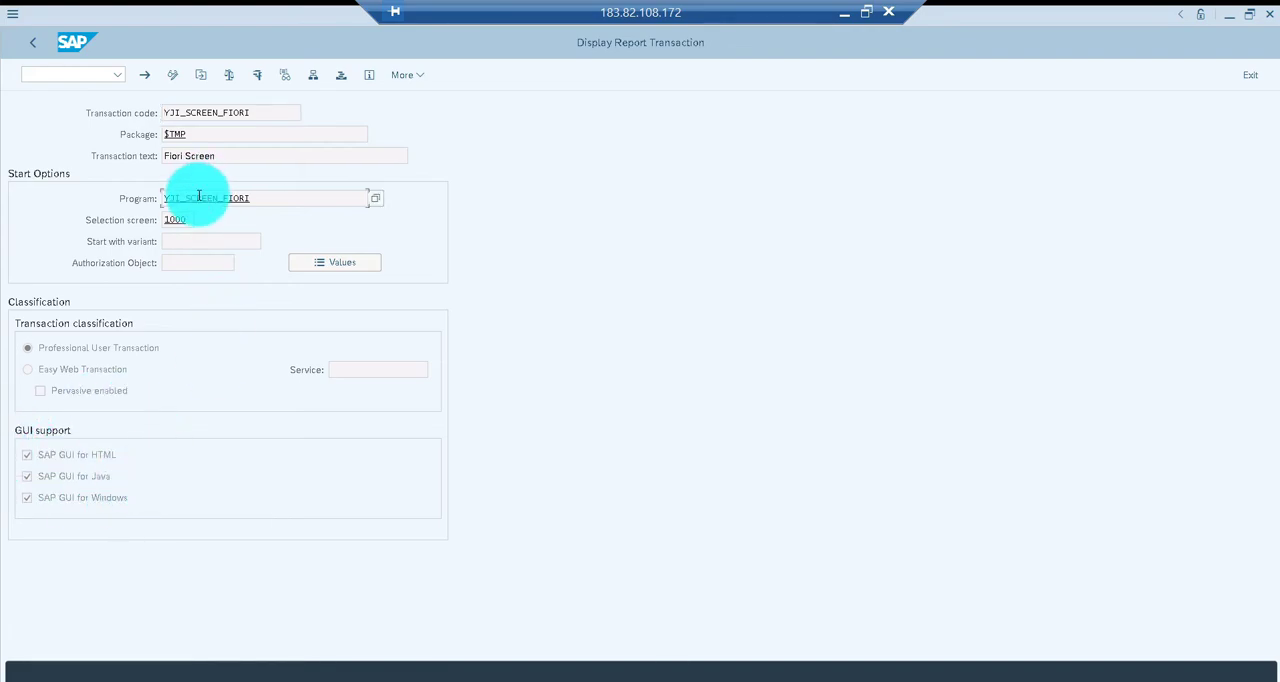
{"action": "double_click", "coordinate": [199, 197]}
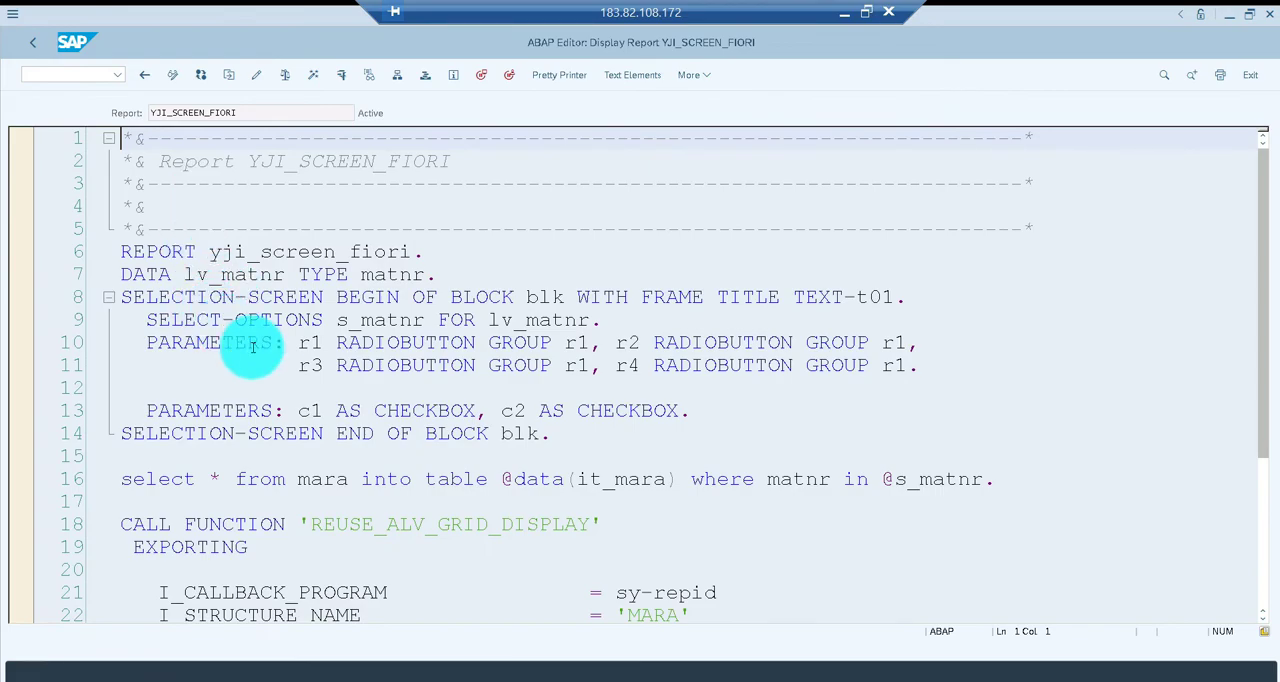
Review the selection-screen block, the select from mara and the REUSE_ALV_GRID_DISPLAY call in the code, and return to the transaction details
{"action": "left_click", "coordinate": [266, 360]}
{"action": "left_click", "coordinate": [270, 481]}
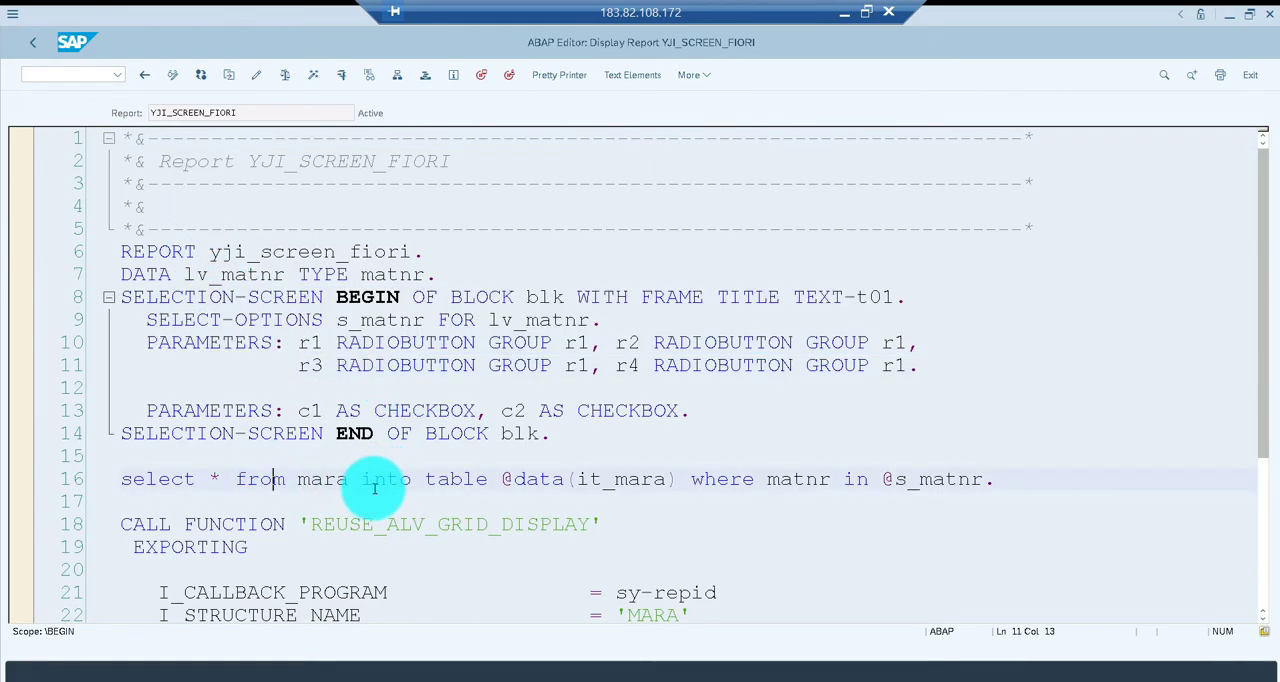
{"action": "left_click_drag", "start_coordinate": [374, 487], "coordinate": [388, 487]}
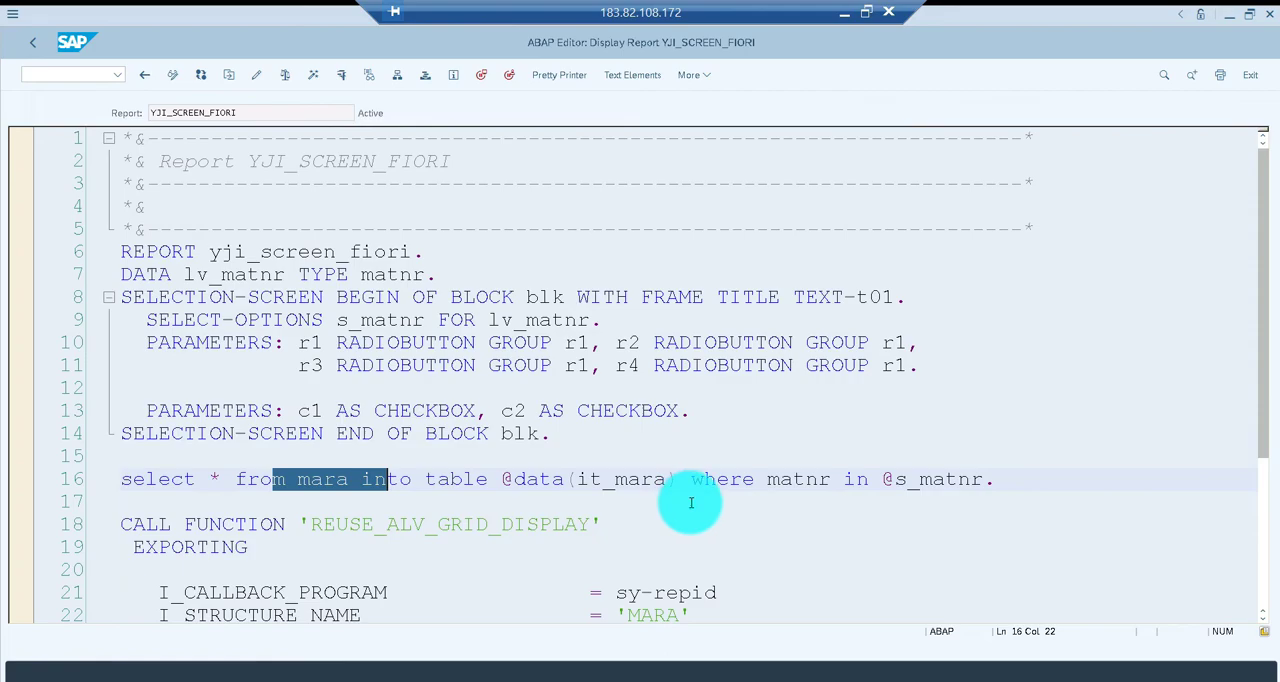
{"action": "left_click_drag", "start_coordinate": [340, 320], "coordinate": [425, 322]}
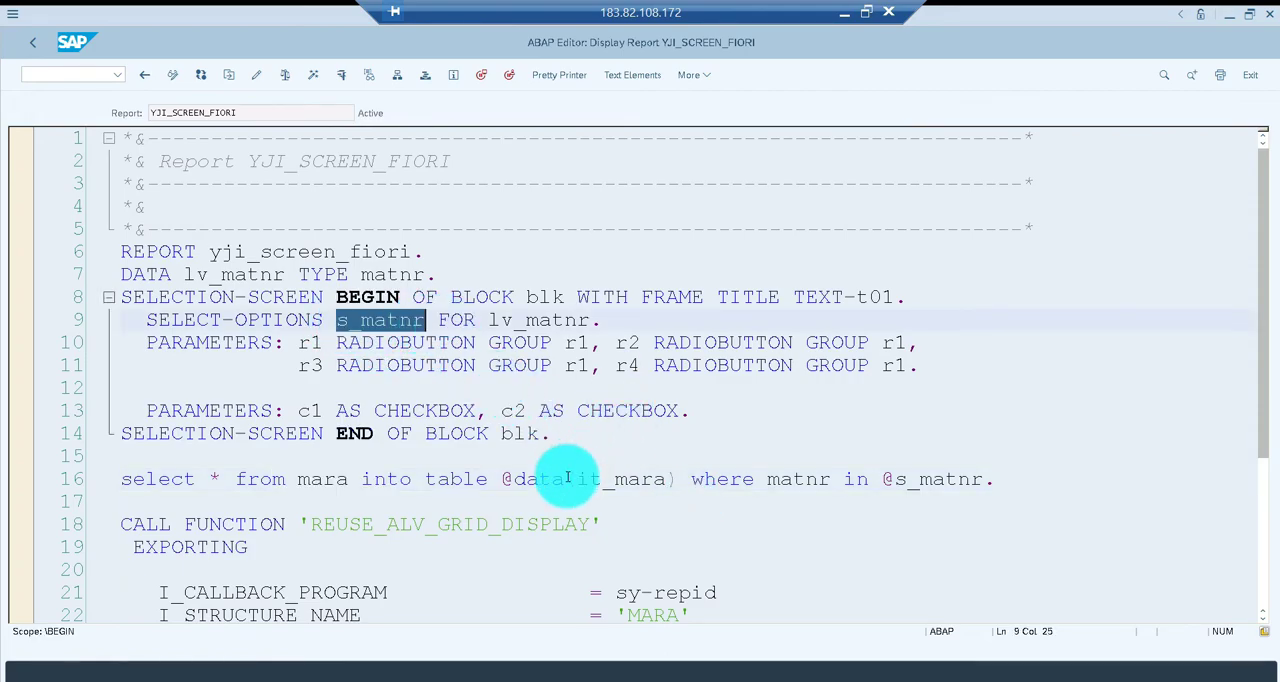
{"action": "left_click_drag", "start_coordinate": [567, 479], "coordinate": [684, 484]}
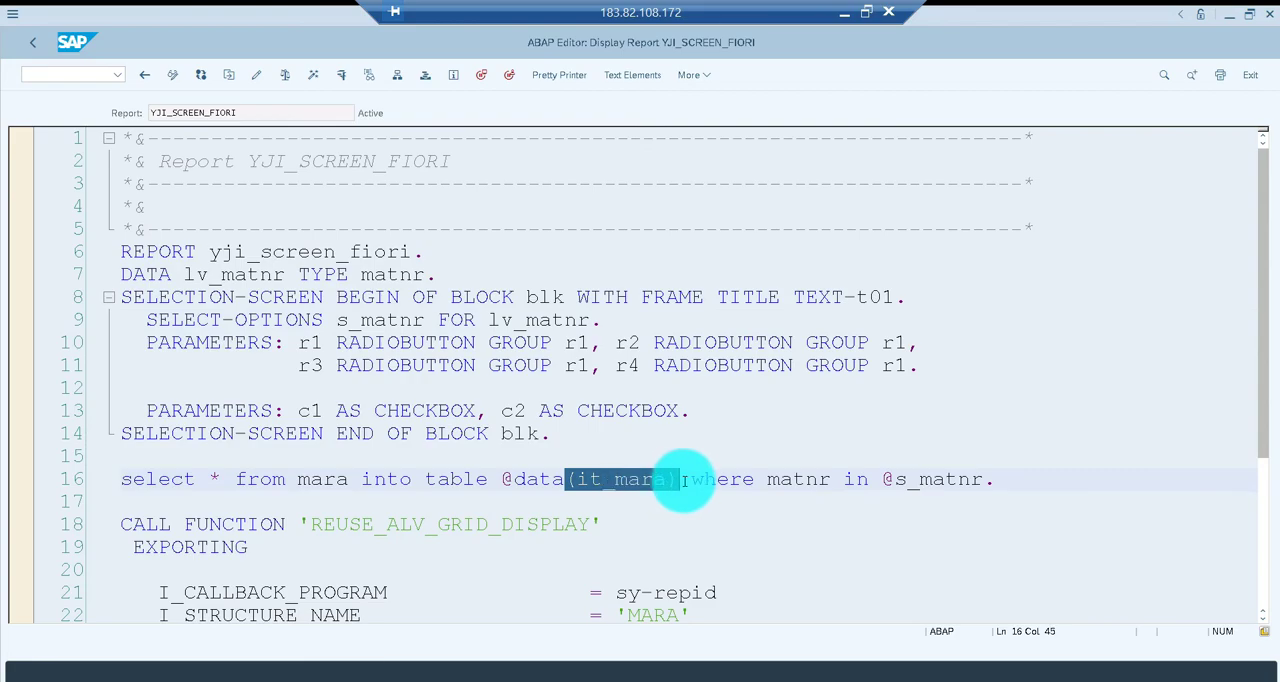
{"action": "left_click_drag", "start_coordinate": [478, 524], "coordinate": [636, 526]}
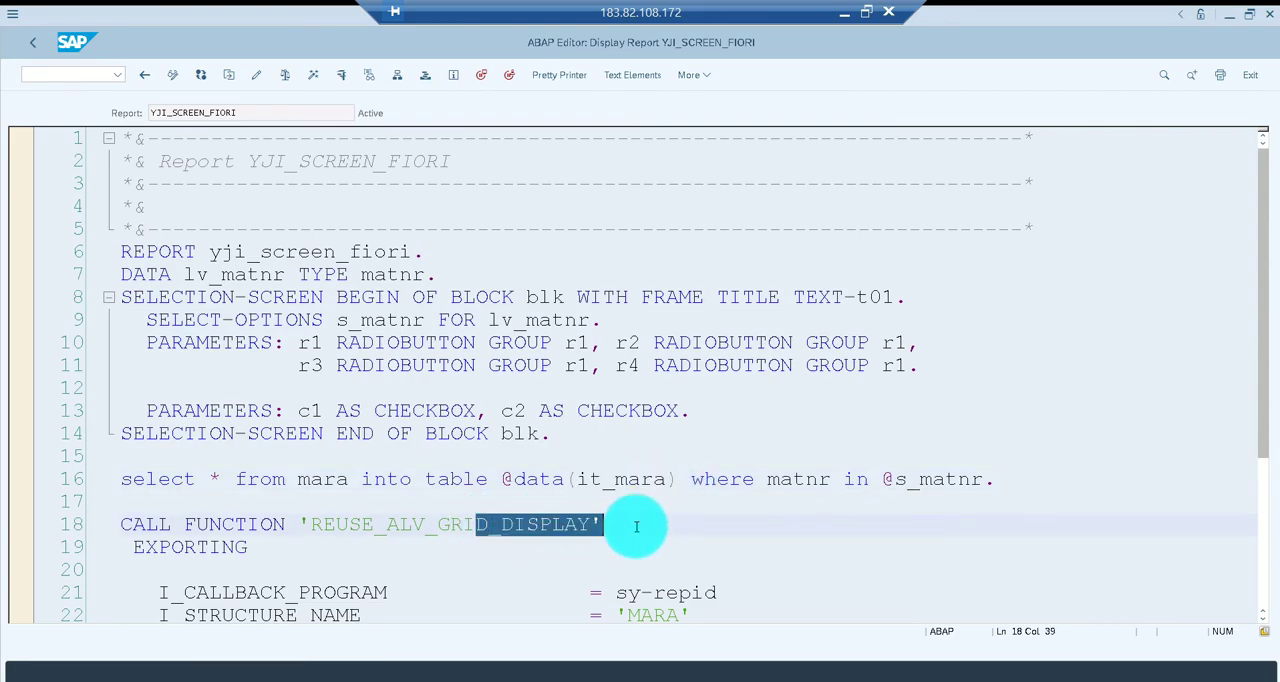
{"action": "key", "text": "F3"}
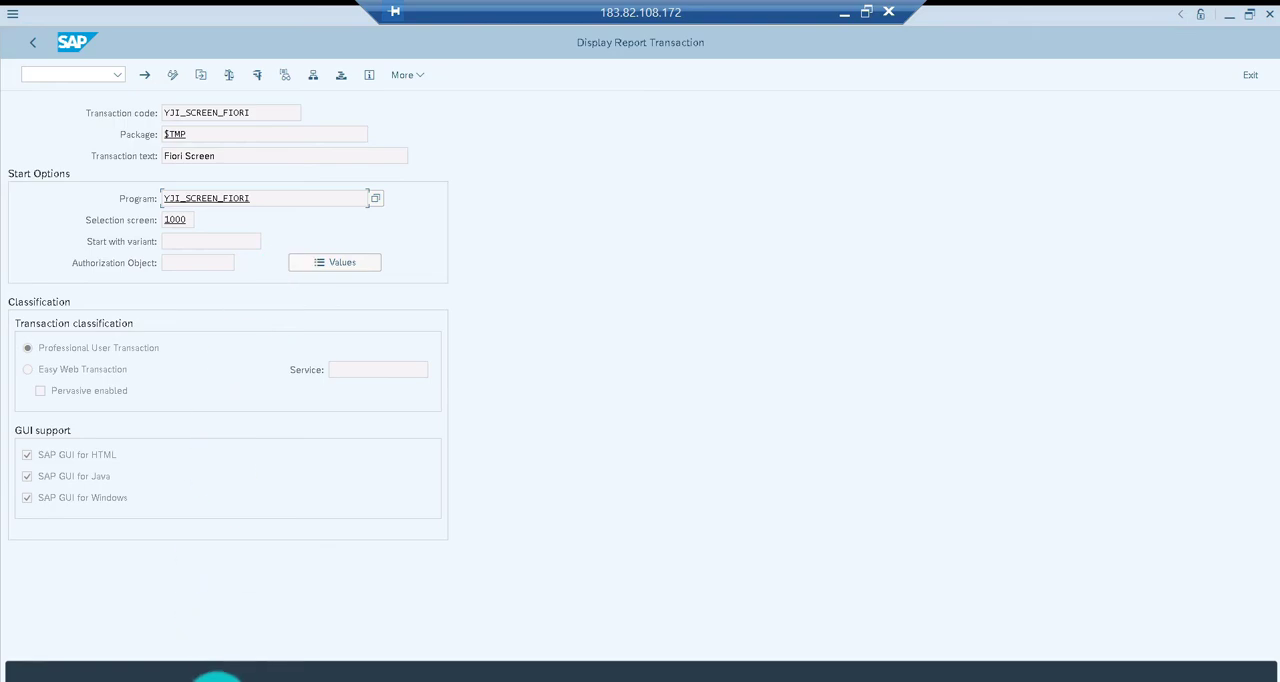
Switch to the SAP window showing Change Roles and start transaction SE93 there
{"action": "left_click", "coordinate": [216, 676]}
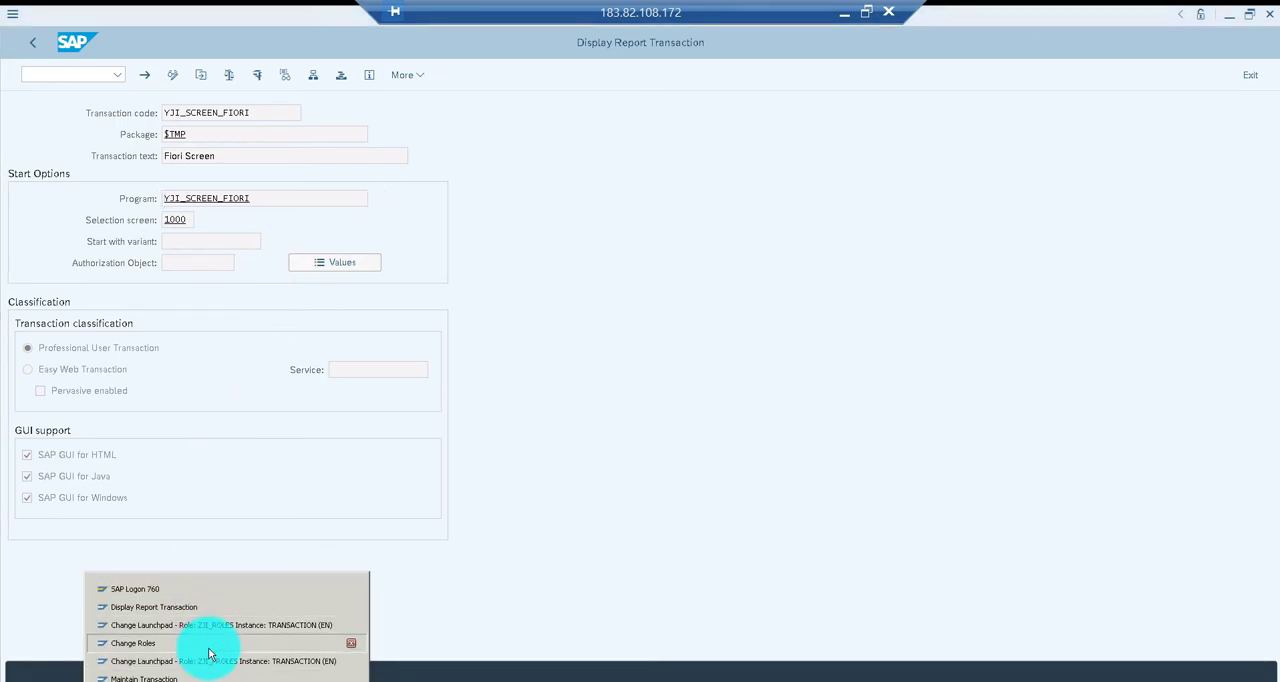
{"action": "left_click", "coordinate": [209, 648]}
{"action": "left_click", "coordinate": [77, 75]}
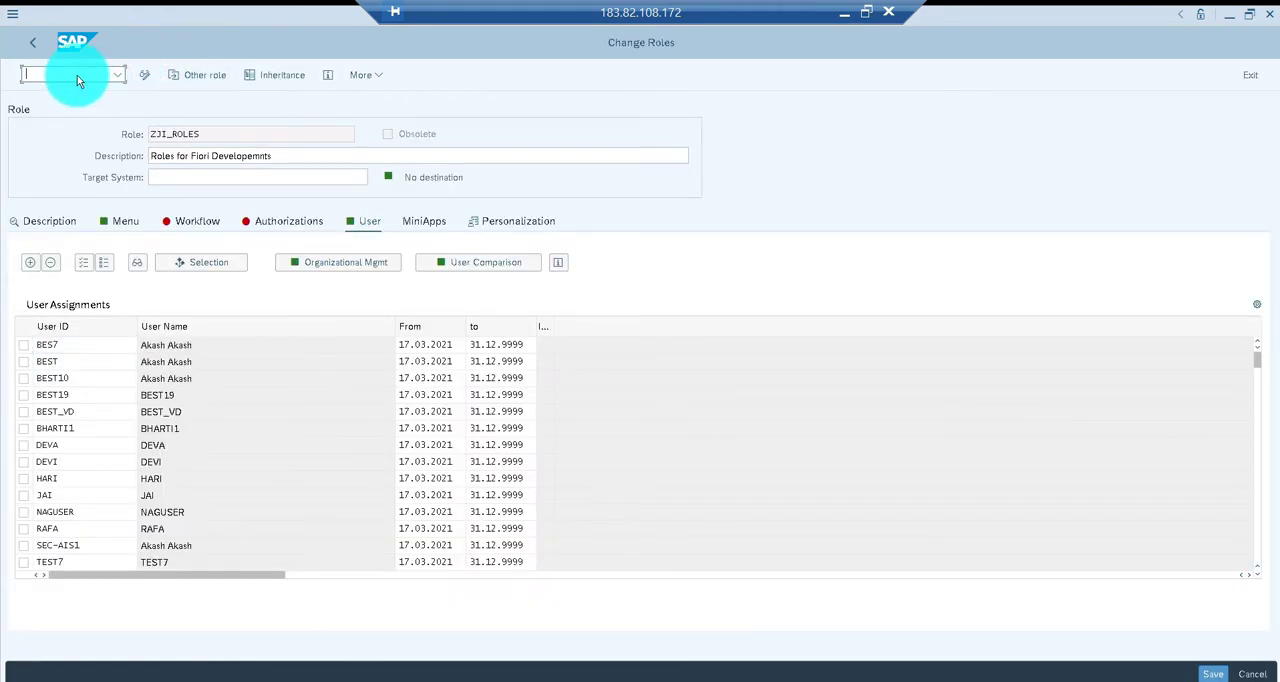
{"action": "type", "text": "/nse93"}
{"action": "key", "text": "Return"}
{"action": "key", "text": "BackSpace"}
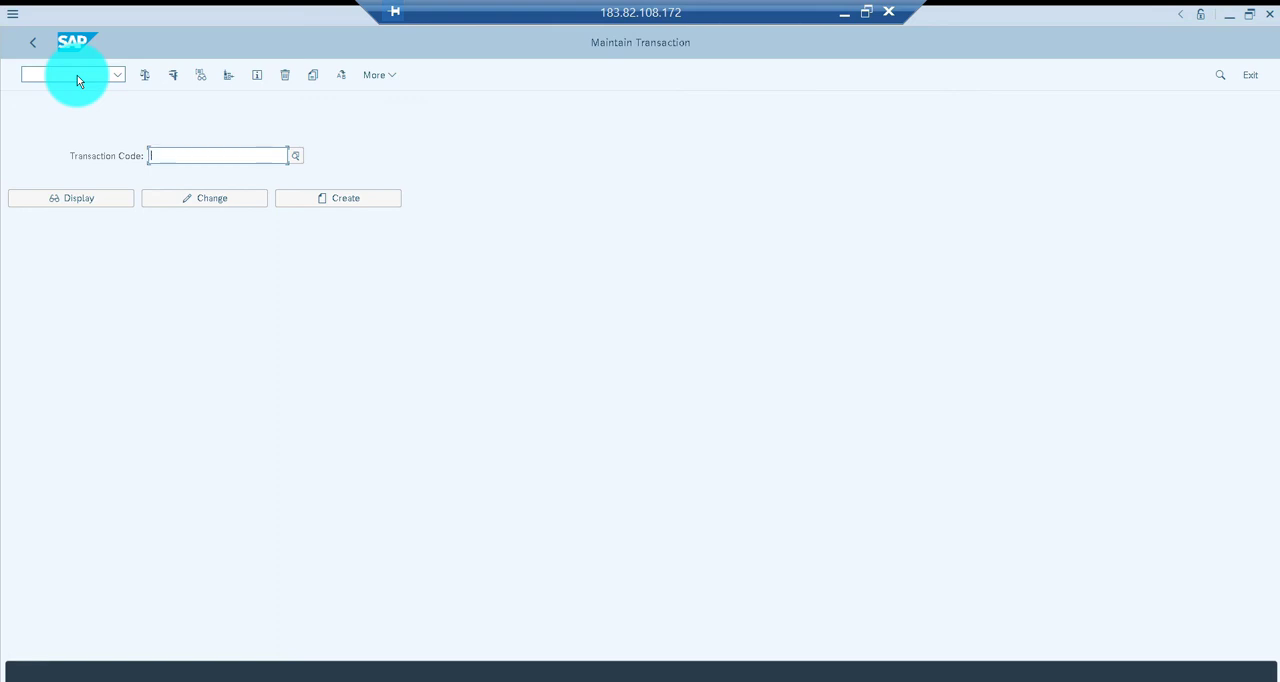
Choose transaction code /UI2/SEMOBJ_SAP and run it to open the SAP delivery semantic objects
{"action": "key", "text": "Down"}
{"action": "key", "text": "Down"}
{"action": "key", "text": "Down"}
{"action": "key", "text": "Down"}
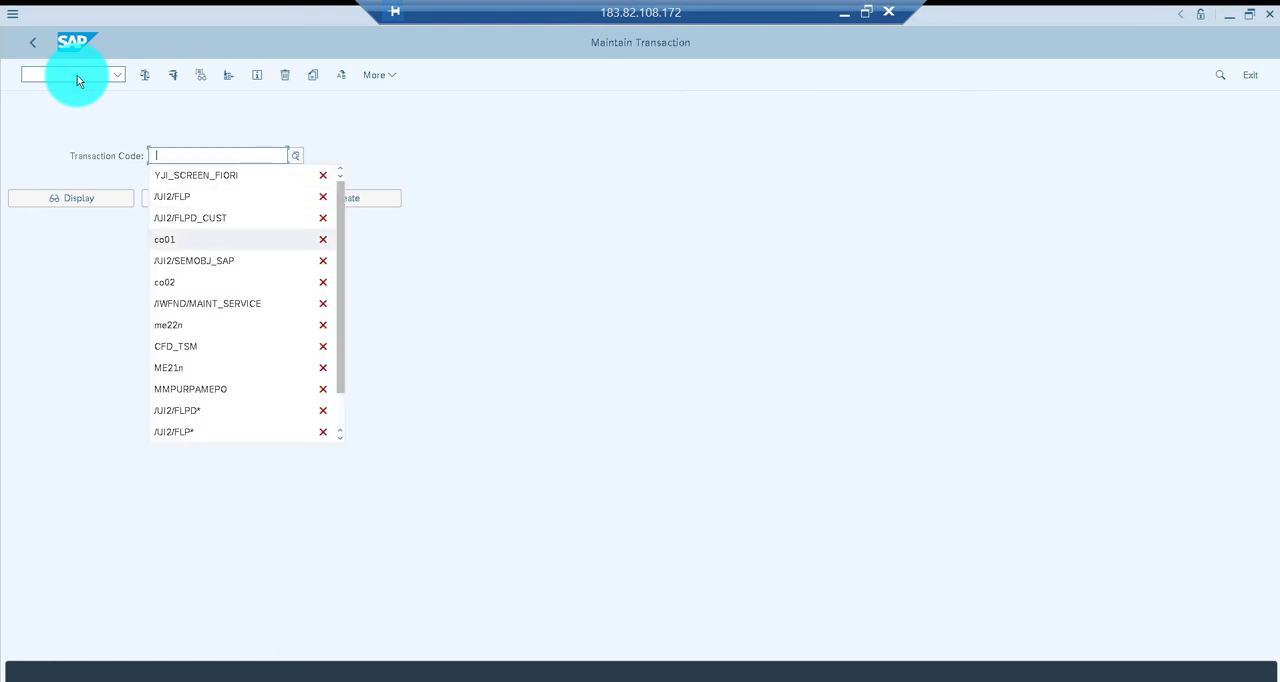
{"action": "key", "text": "Return"}
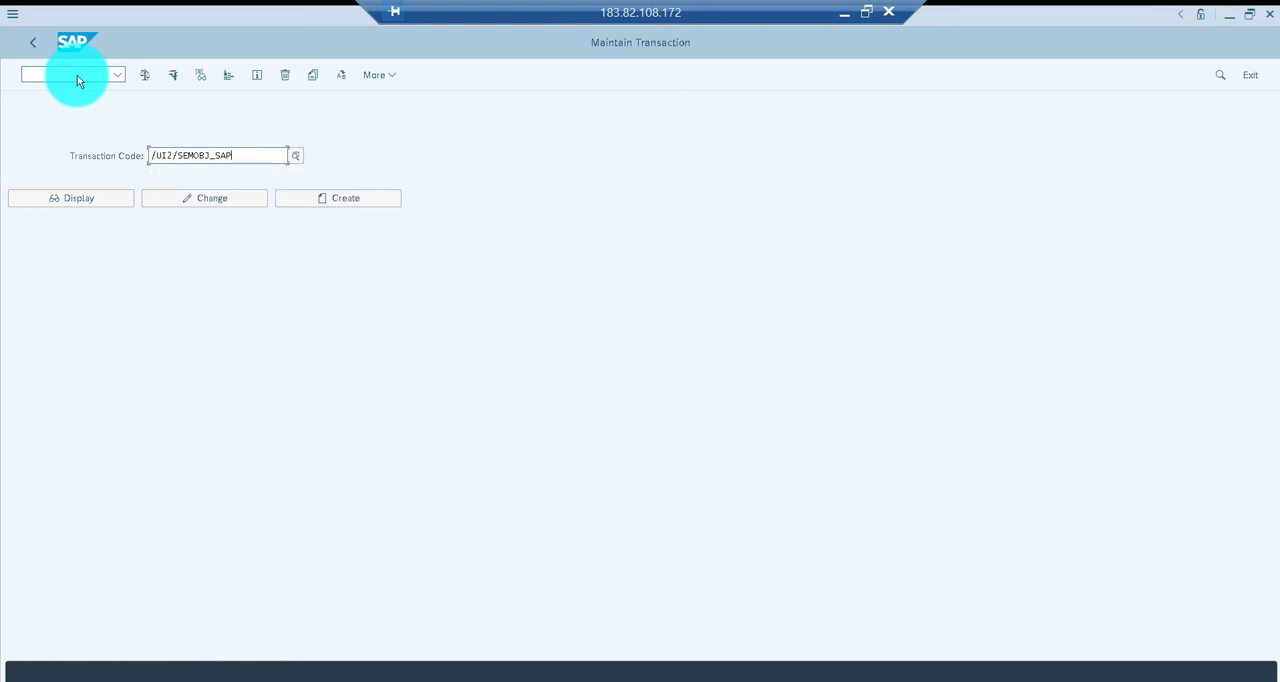
{"action": "key", "text": "F8"}
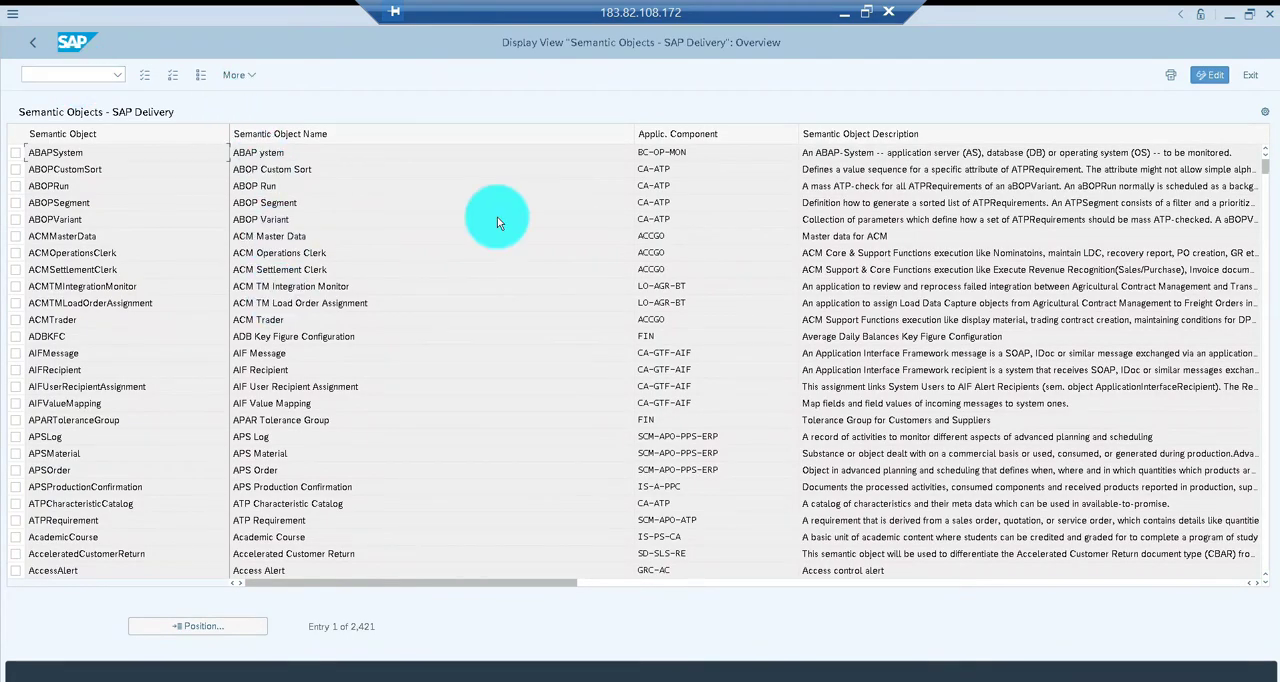
Switch the semantic objects view to edit mode, dismiss the information messages, and start new entries
{"action": "left_click", "coordinate": [1212, 75]}
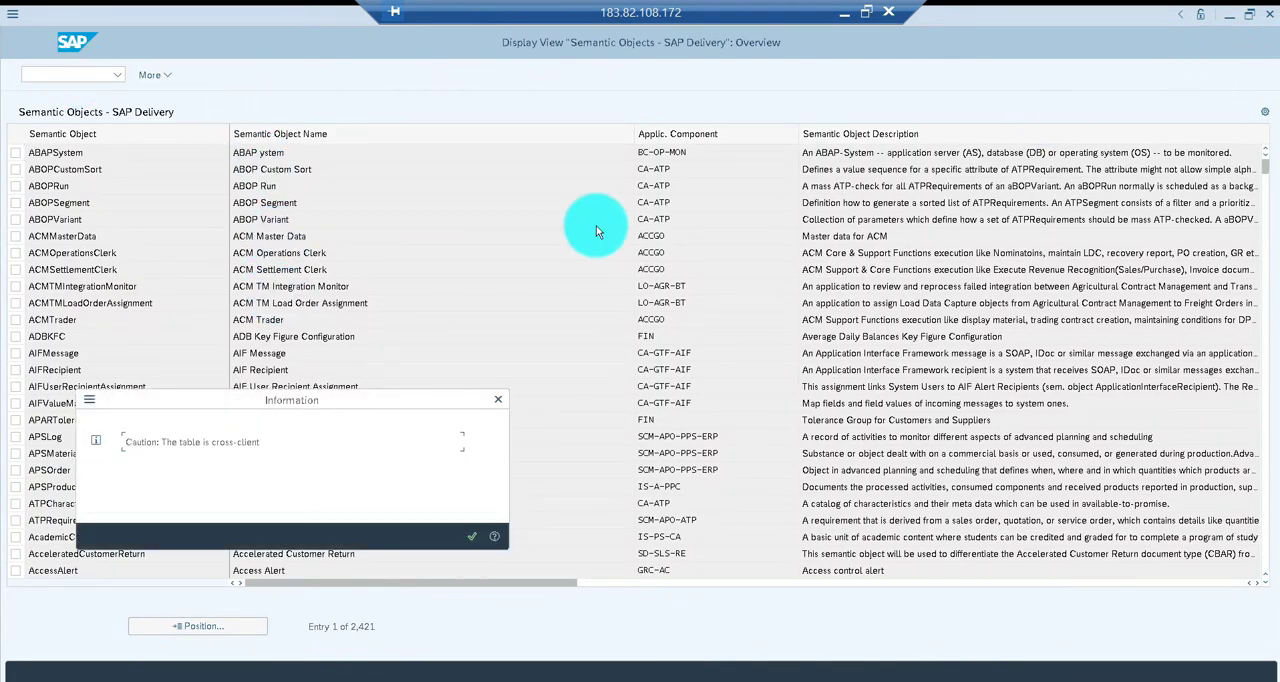
{"action": "left_click", "coordinate": [502, 399]}
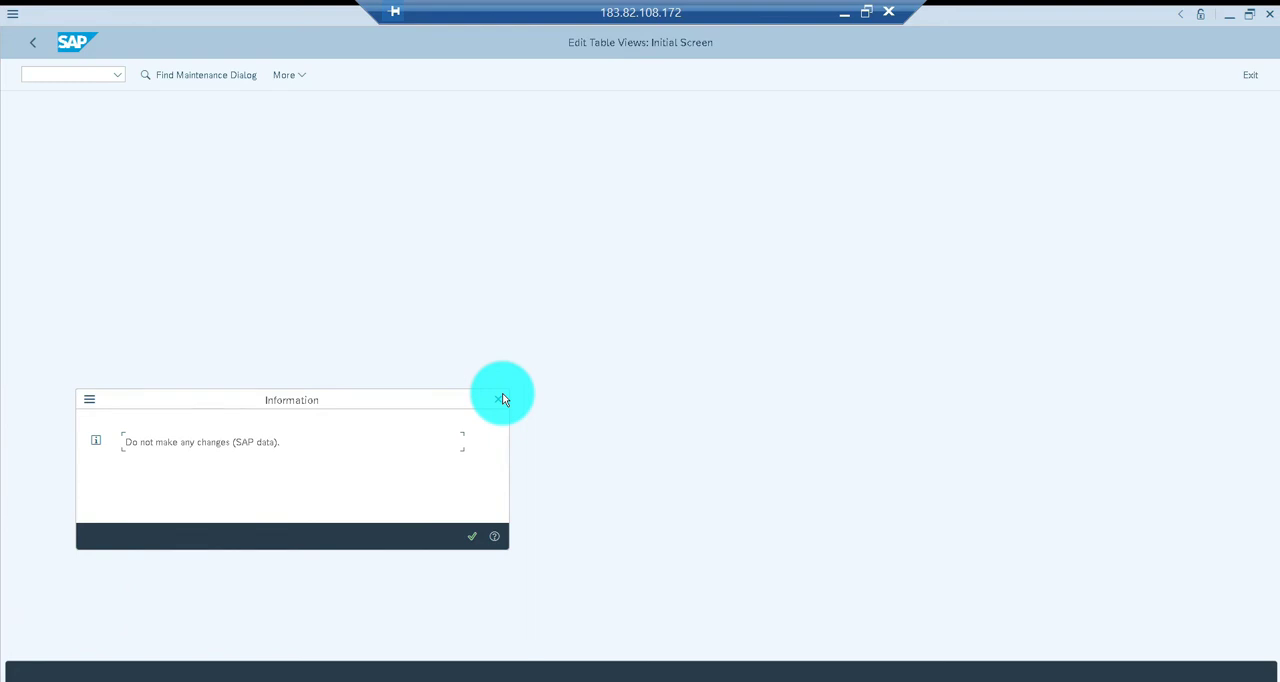
{"action": "left_click", "coordinate": [502, 399]}
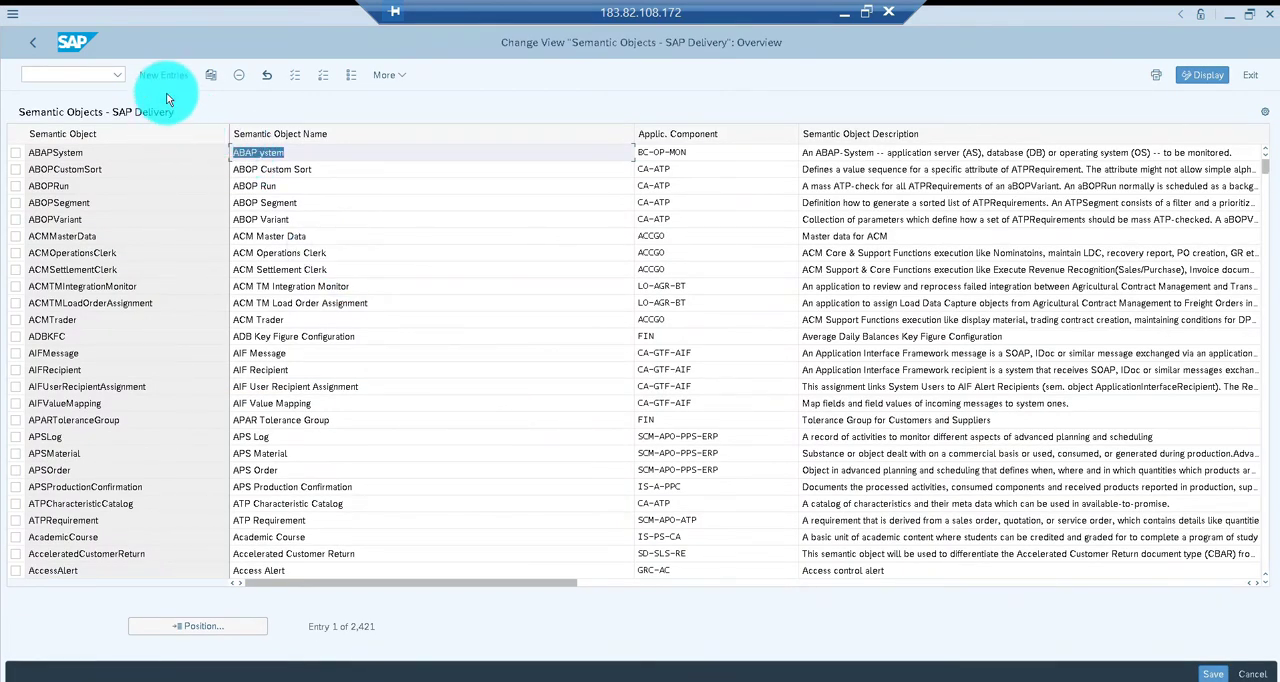
{"action": "left_click", "coordinate": [164, 75]}
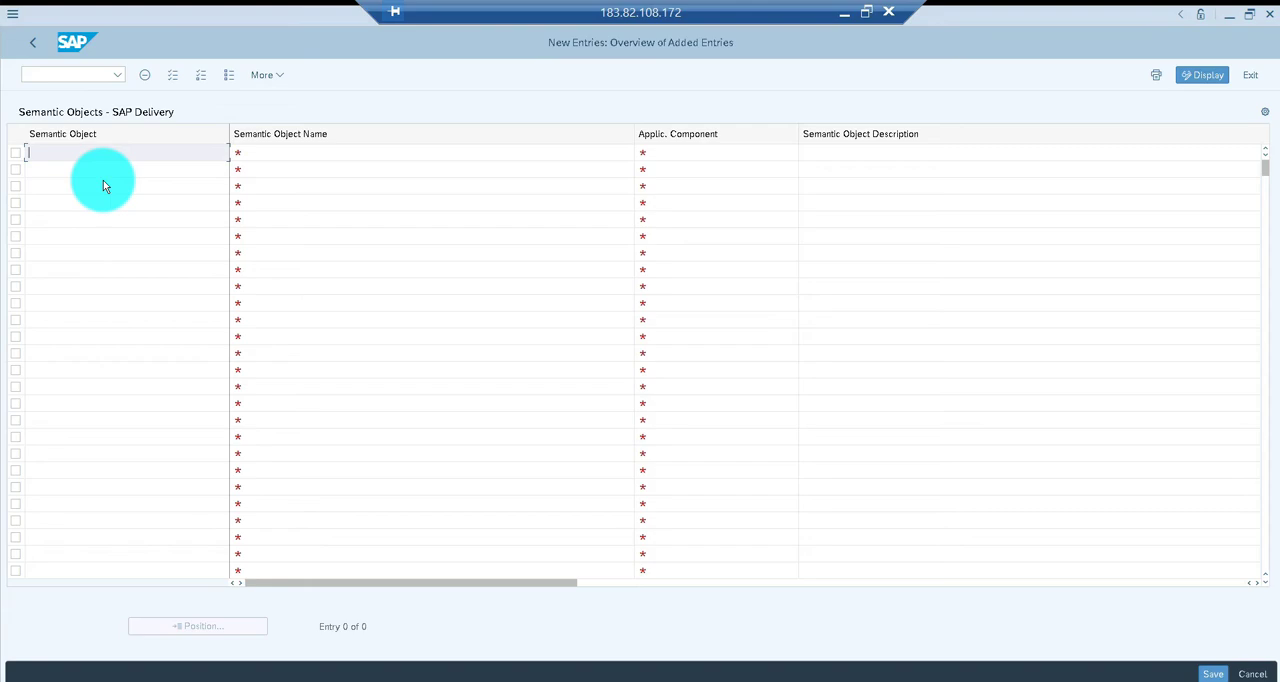
Enter semantic object ZJI_CUST_SCR with the name ZJI_CUST_SCREEN in the first new row
{"action": "type", "text": "ZJI"}
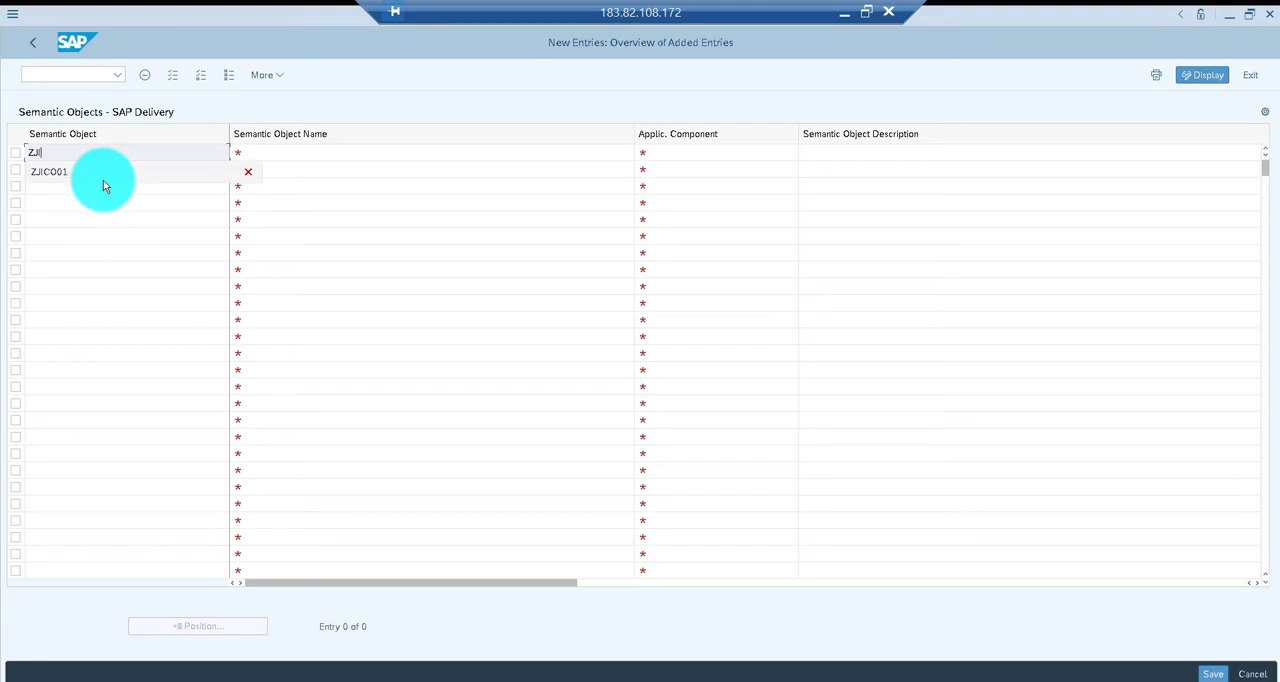
{"action": "type", "text": "_"}
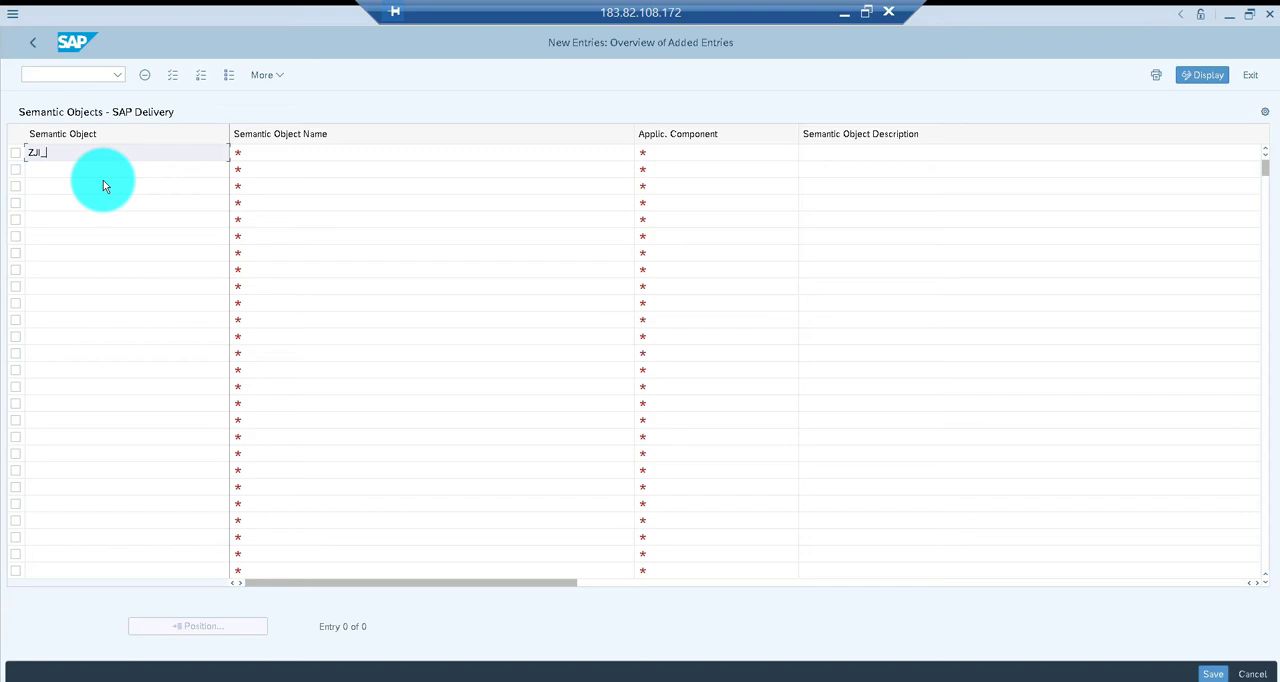
{"action": "type", "text": "CUST_SCR"}
{"action": "key", "text": "Tab"}
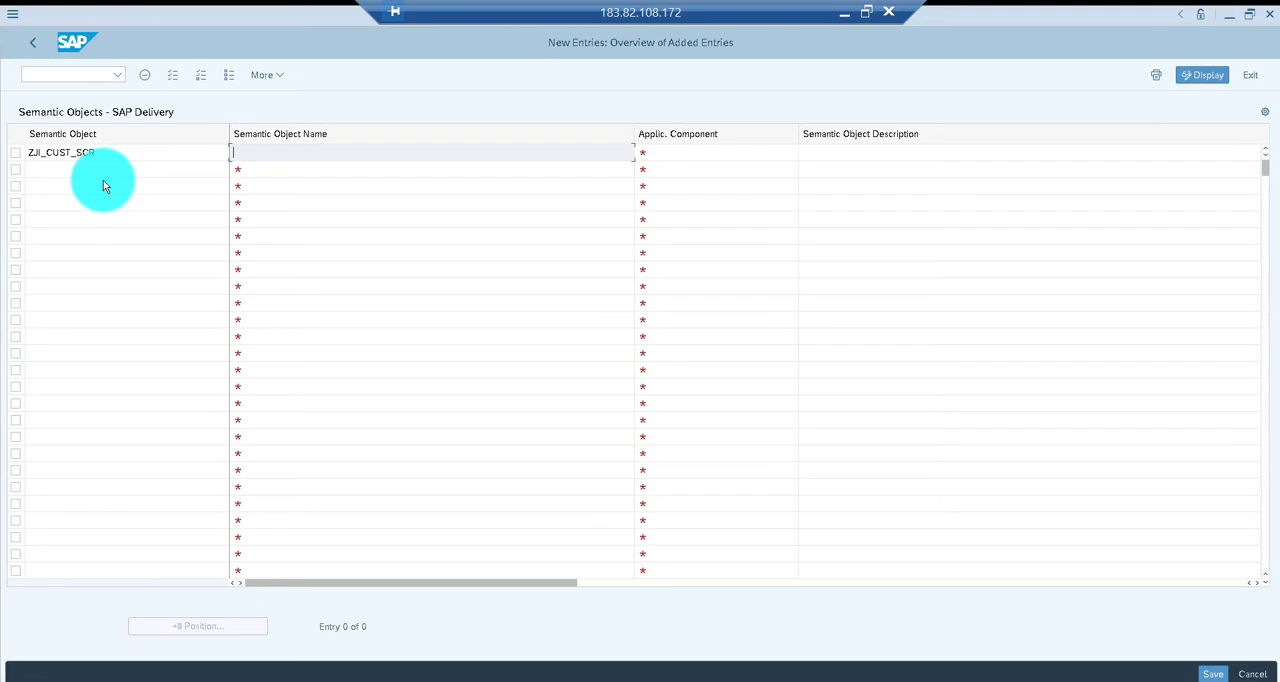
{"action": "type", "text": "ZJI_CUST_SCREEN"}
{"action": "key", "text": "Tab"}
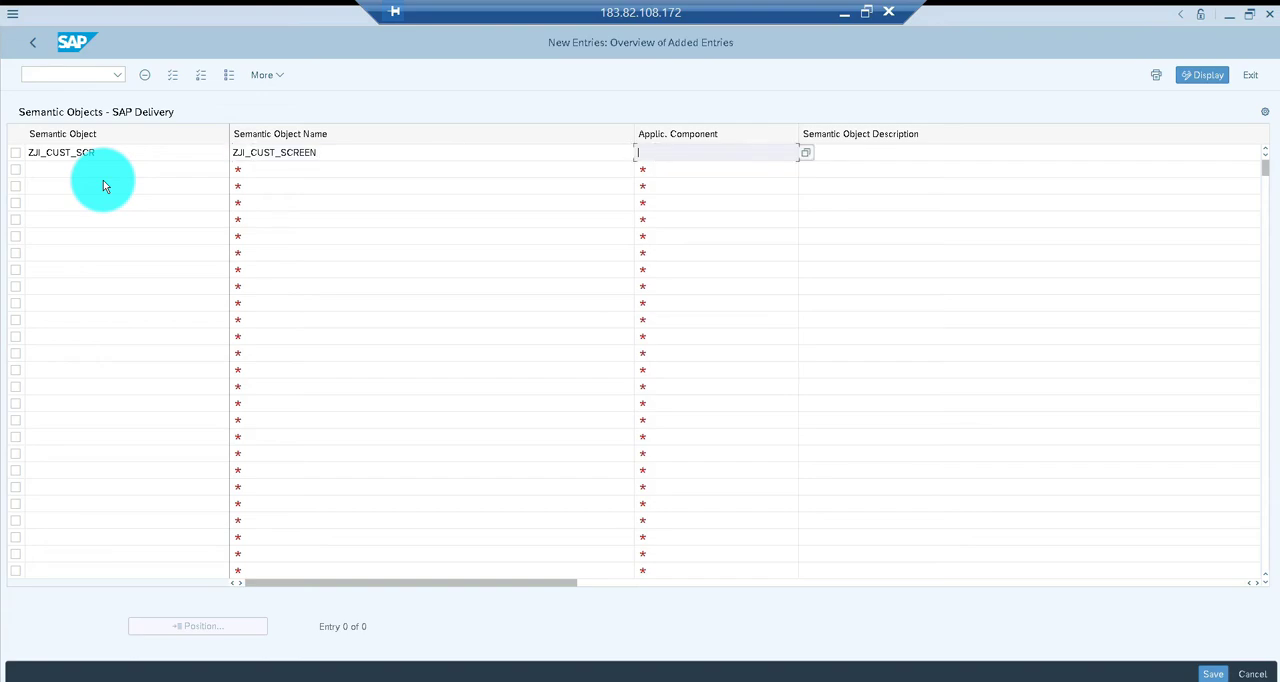
Give the new semantic object the application component MM and the description Get Material Details
{"action": "type", "text": "MM"}
{"action": "key", "text": "Tab"}
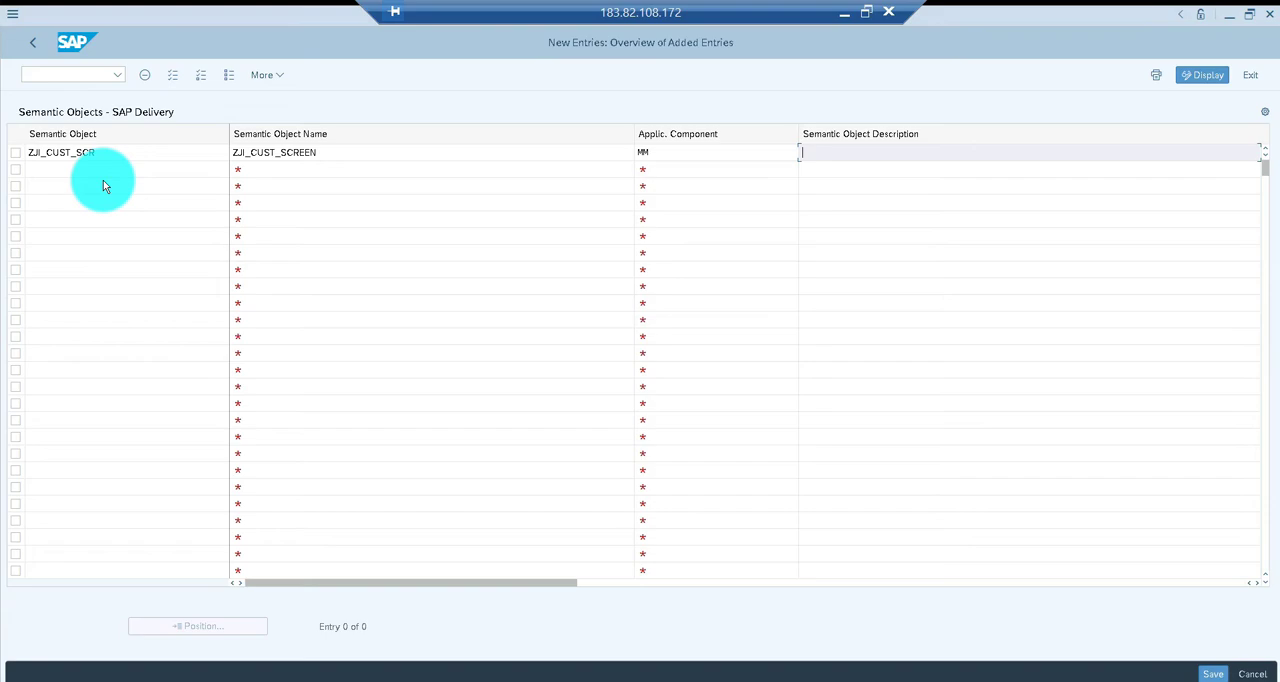
{"action": "type", "text": "Get Materail"}
{"action": "key", "text": "BackSpace"}
{"action": "key", "text": "BackSpace"}
{"action": "key", "text": "BackSpace"}
{"action": "type", "text": "ial Der"}
{"action": "key", "text": "BackSpace"}
{"action": "type", "text": "tails"}
Save the new semantic object under workbench request S4HK901927, accepting the local request warning
{"action": "key", "text": "ctrl+s"}
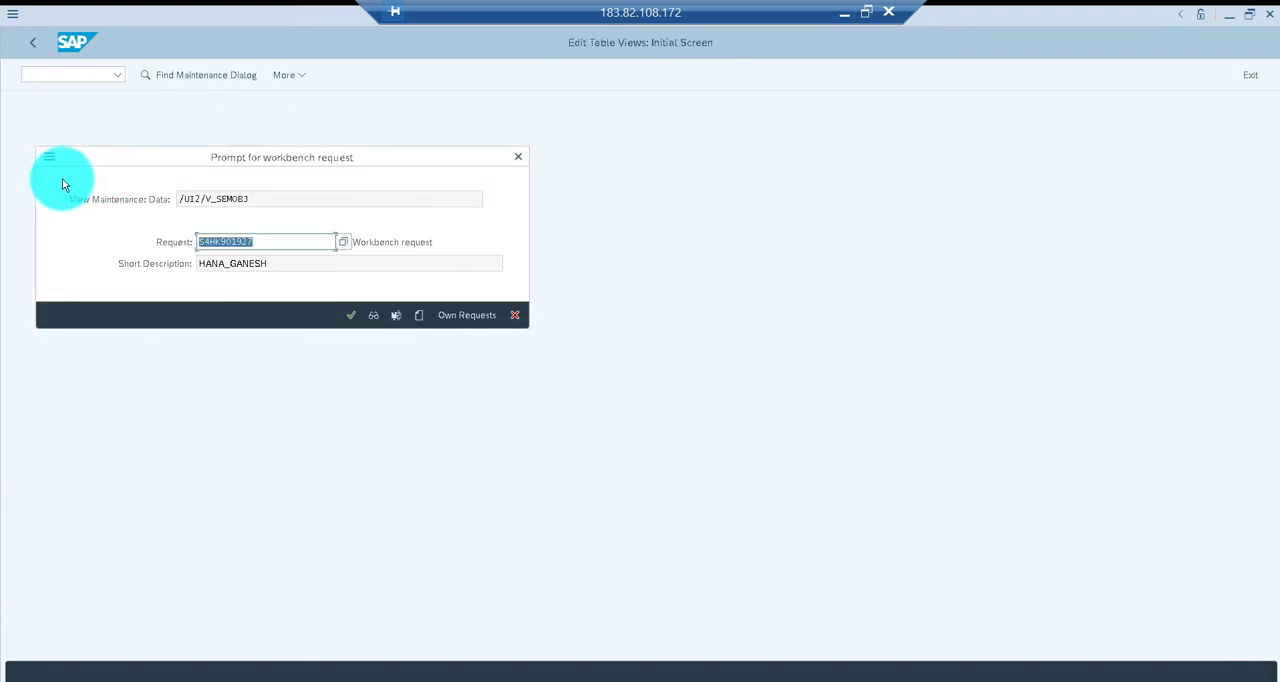
{"action": "left_click", "coordinate": [350, 313]}
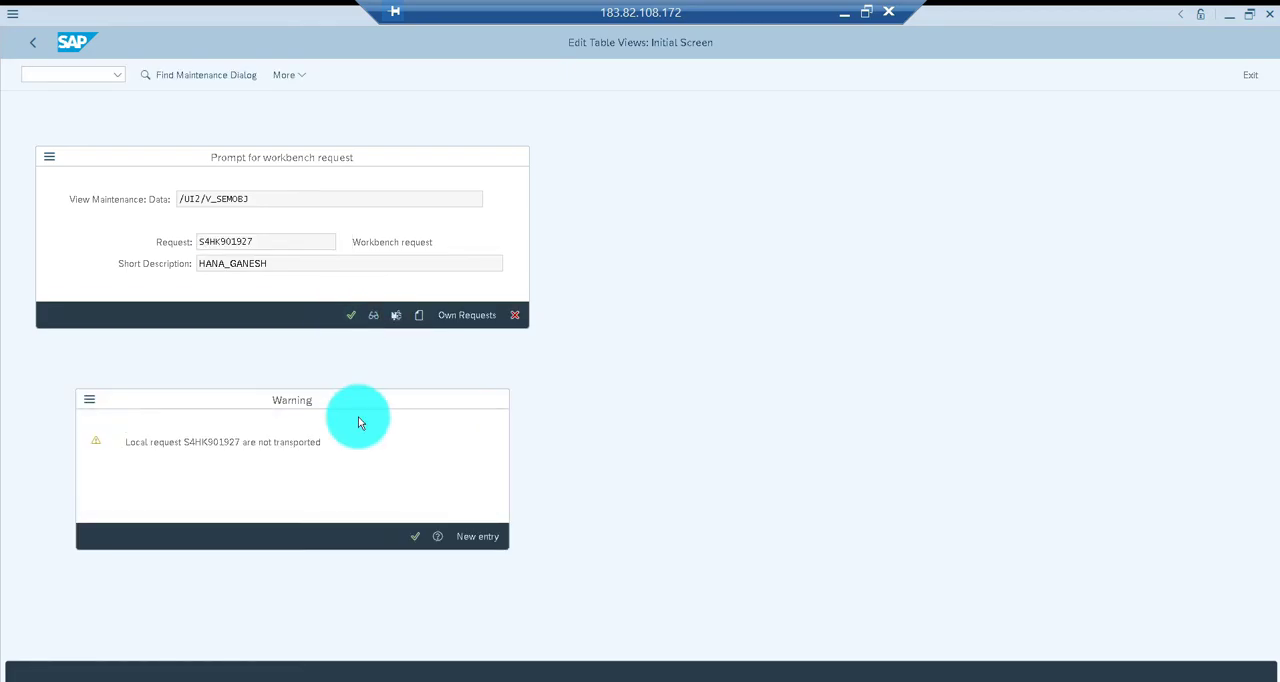
{"action": "key", "text": "Return"}
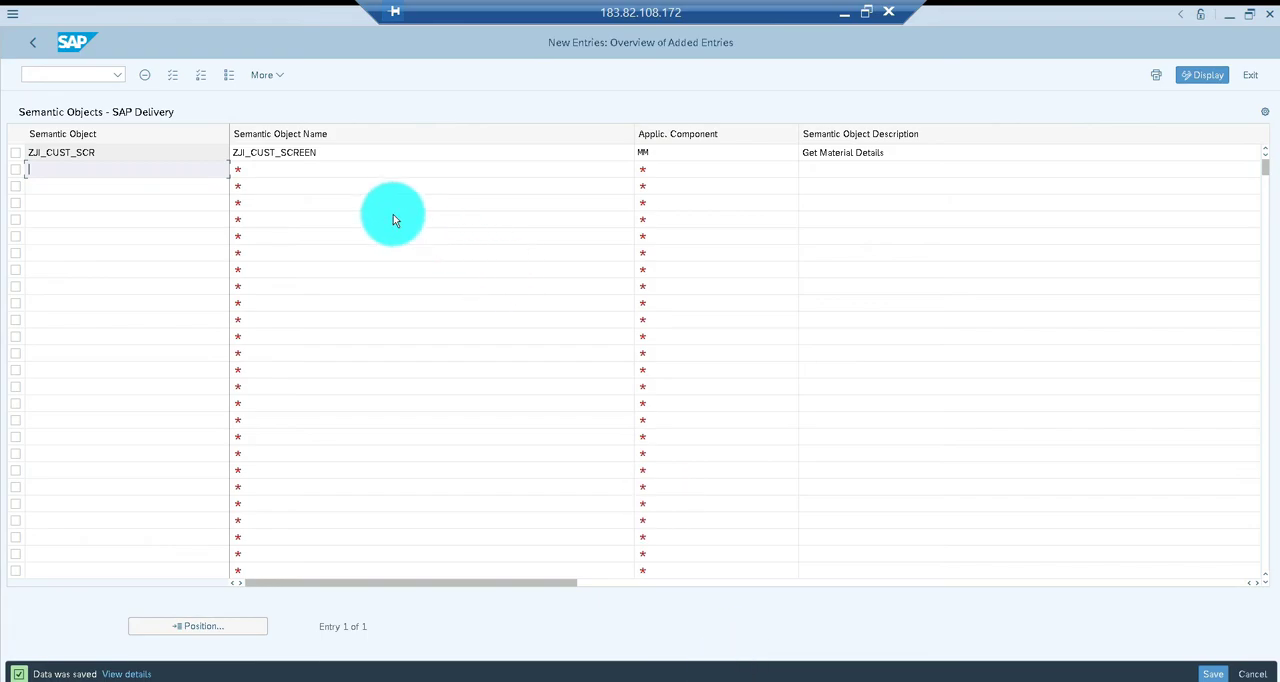
Go back to SAP Easy Access and start transaction lpd_cust for the launchpad overview
{"action": "left_click", "coordinate": [31, 44]}
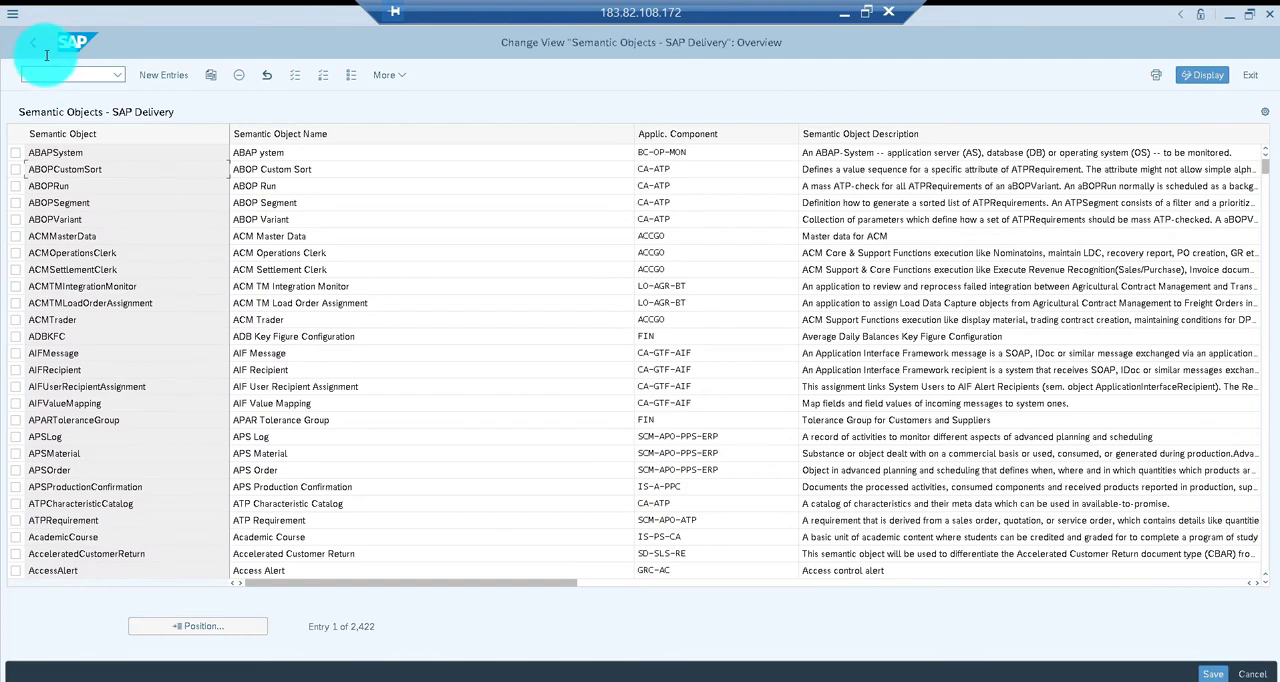
{"action": "left_click", "coordinate": [34, 46]}
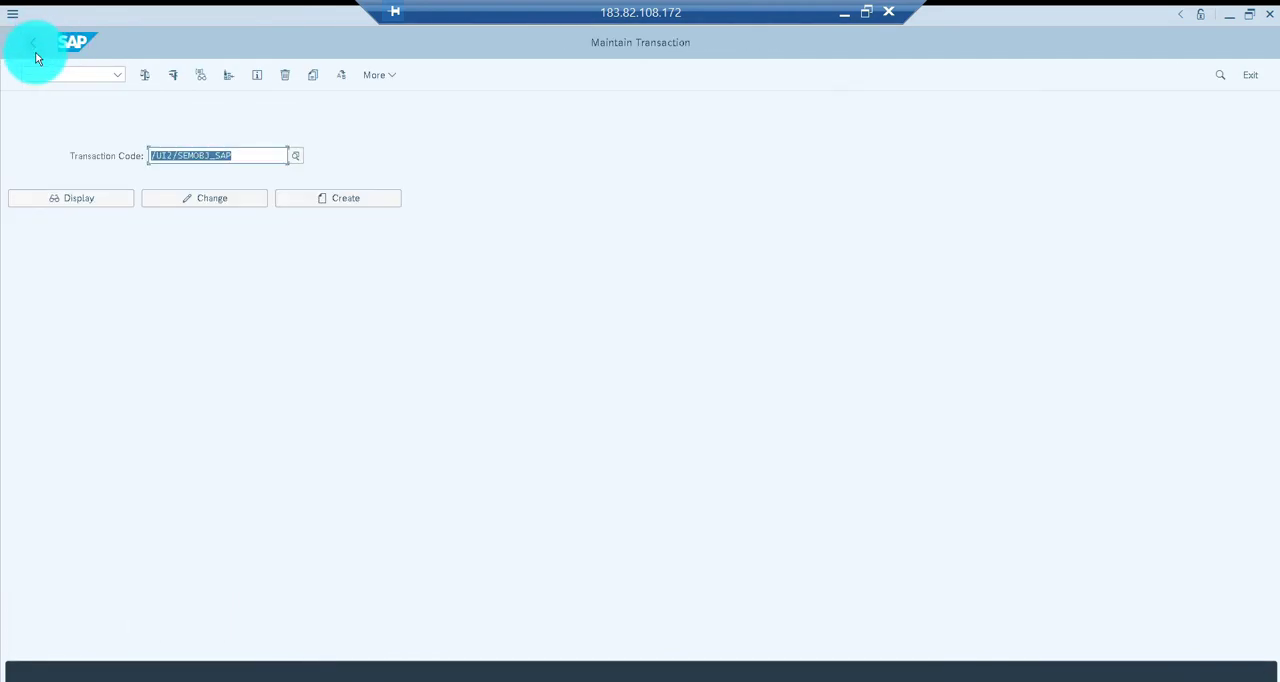
{"action": "left_click", "coordinate": [32, 46]}
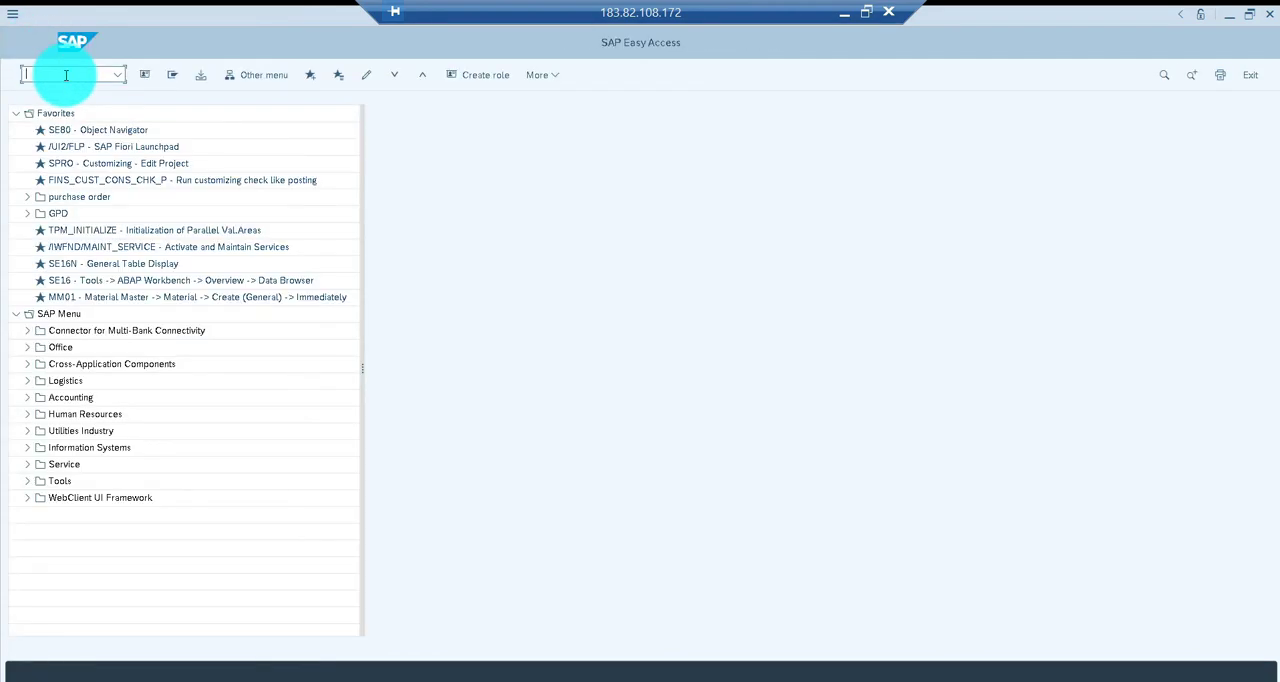
{"action": "left_click", "coordinate": [66, 76]}
{"action": "type", "text": "lpd_cust"}
{"action": "key", "text": "Return"}
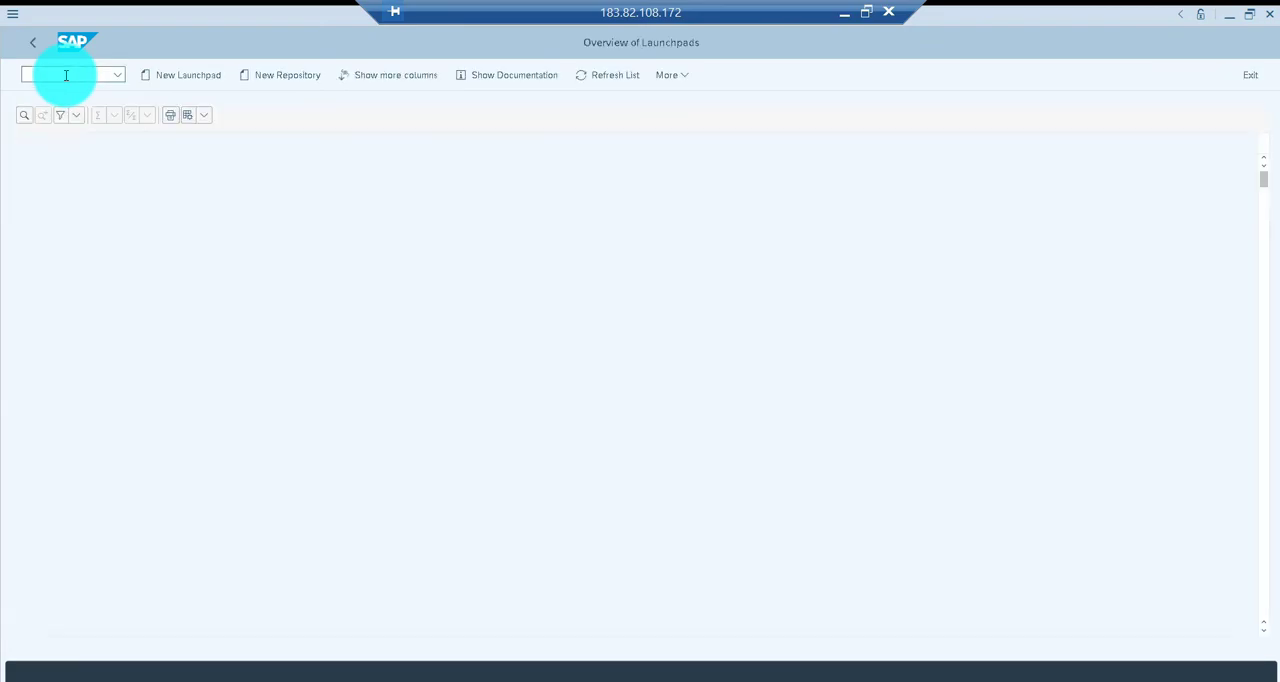
Find the launchpad role zji_froles in the launchpad overview and close the search
{"action": "left_click", "coordinate": [24, 114]}
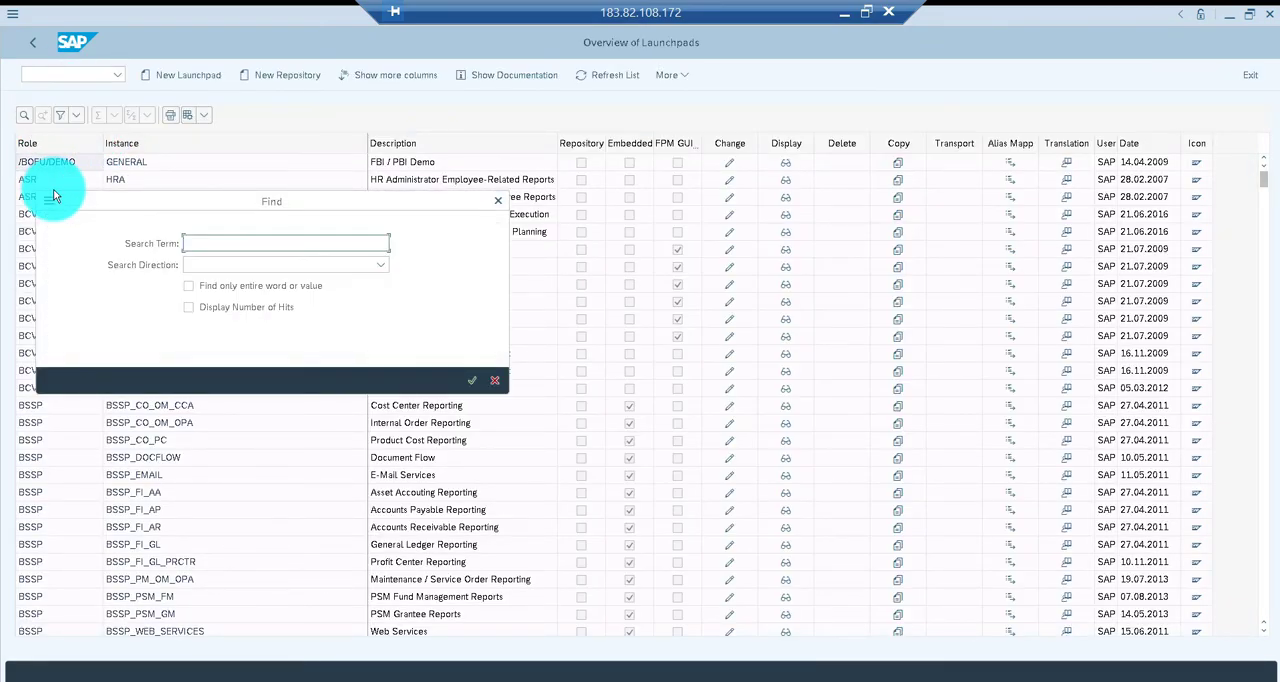
{"action": "type", "text": "zji_froles"}
{"action": "key", "text": "Return"}
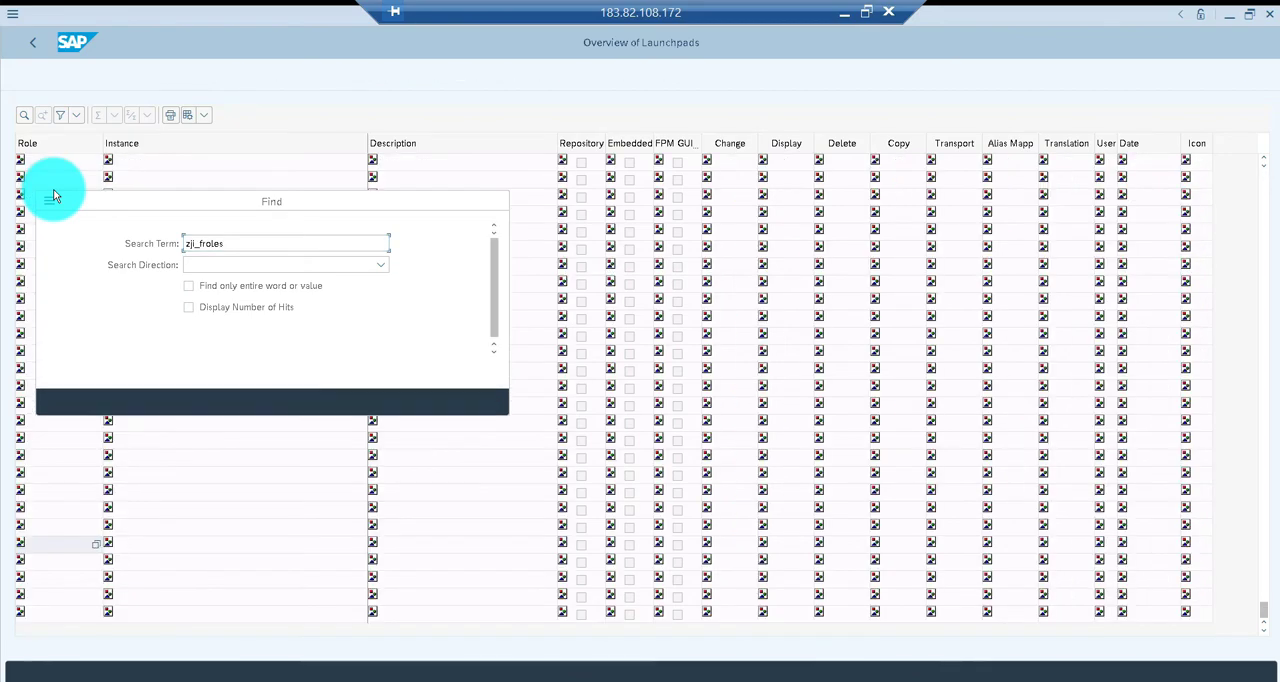
{"action": "left_click", "coordinate": [465, 401]}
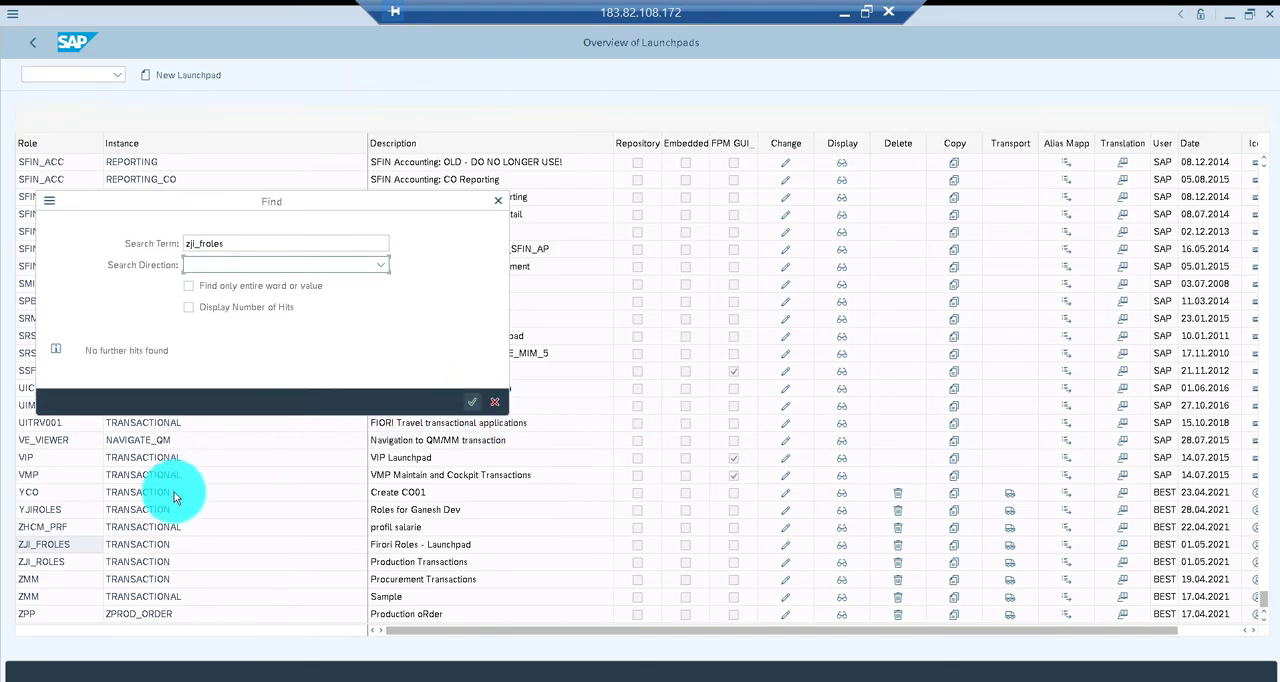
{"action": "left_click", "coordinate": [495, 402]}
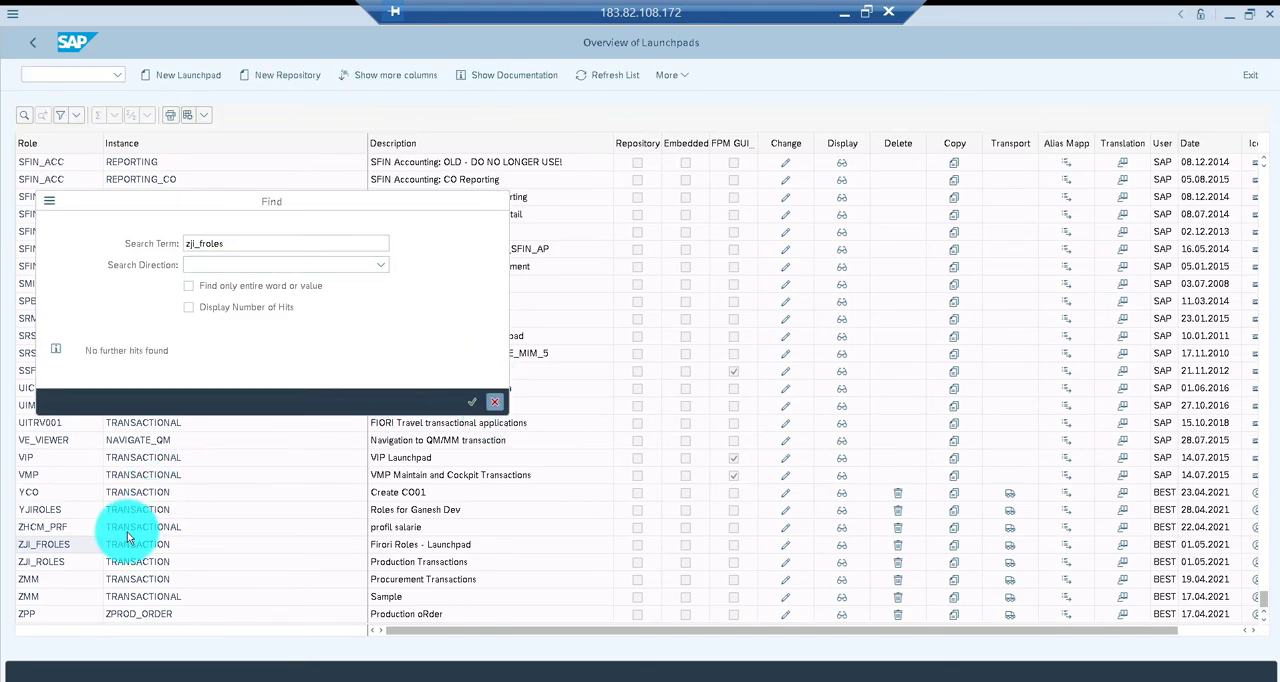
Open launchpad role ZJI_FROLES for changing and add a new application with the link text Report For Material Details
{"action": "double_click", "coordinate": [45, 549]}
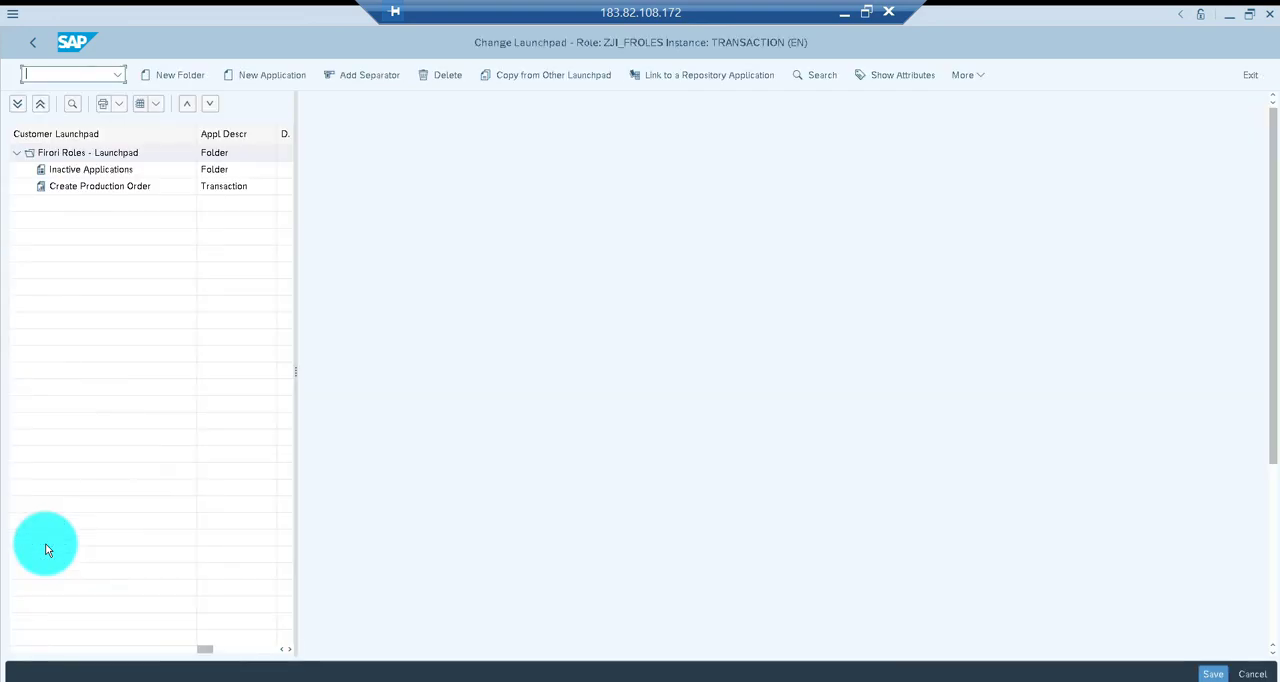
{"action": "left_click", "coordinate": [121, 188]}
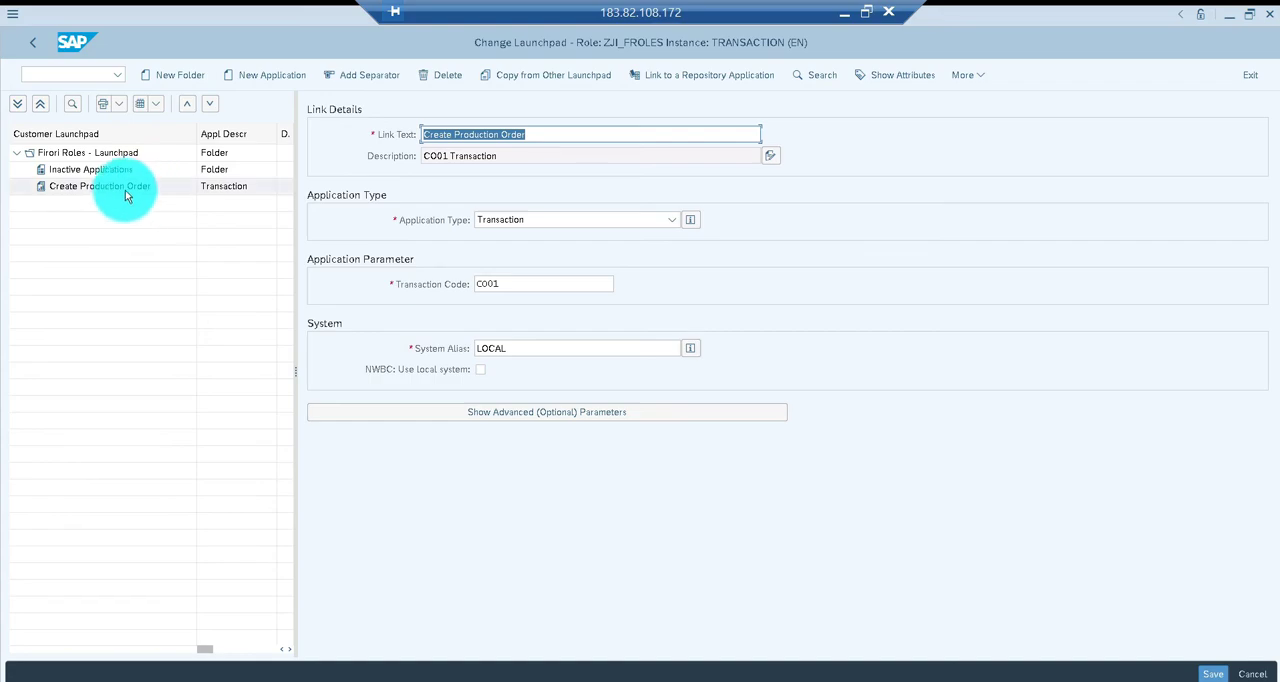
{"action": "left_click", "coordinate": [266, 77]}
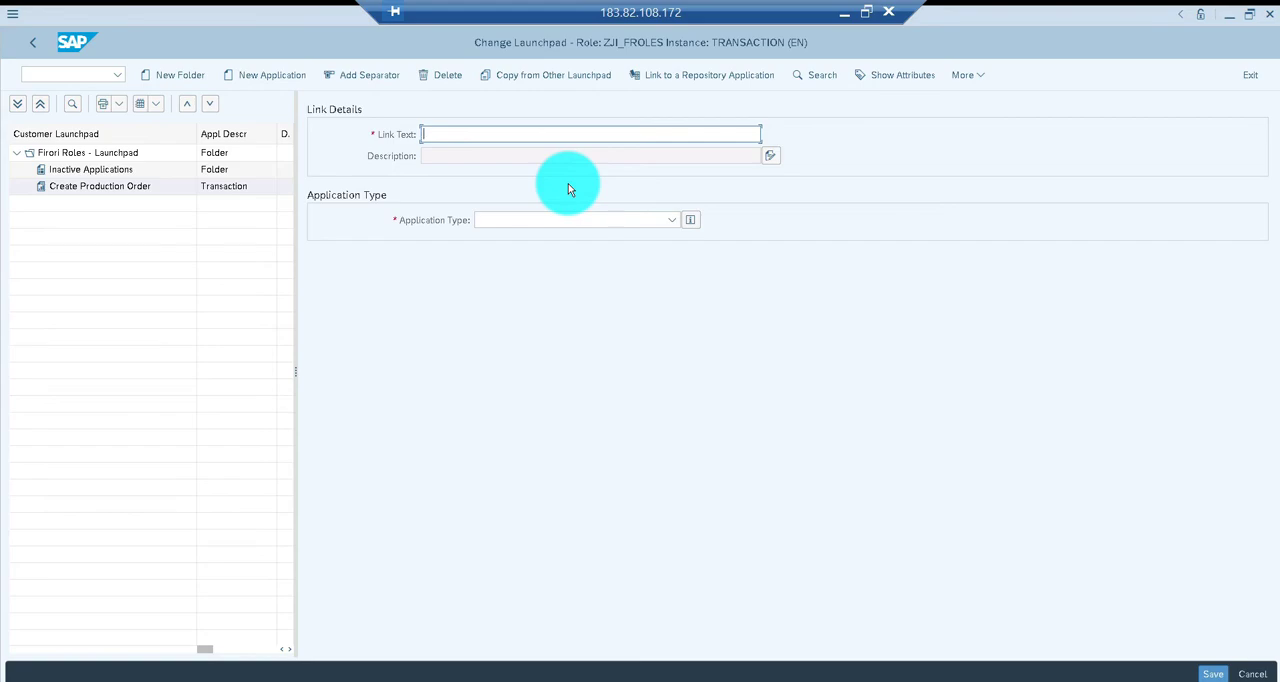
{"action": "type", "text": "Report Material Details"}
{"action": "left_click", "coordinate": [456, 135]}
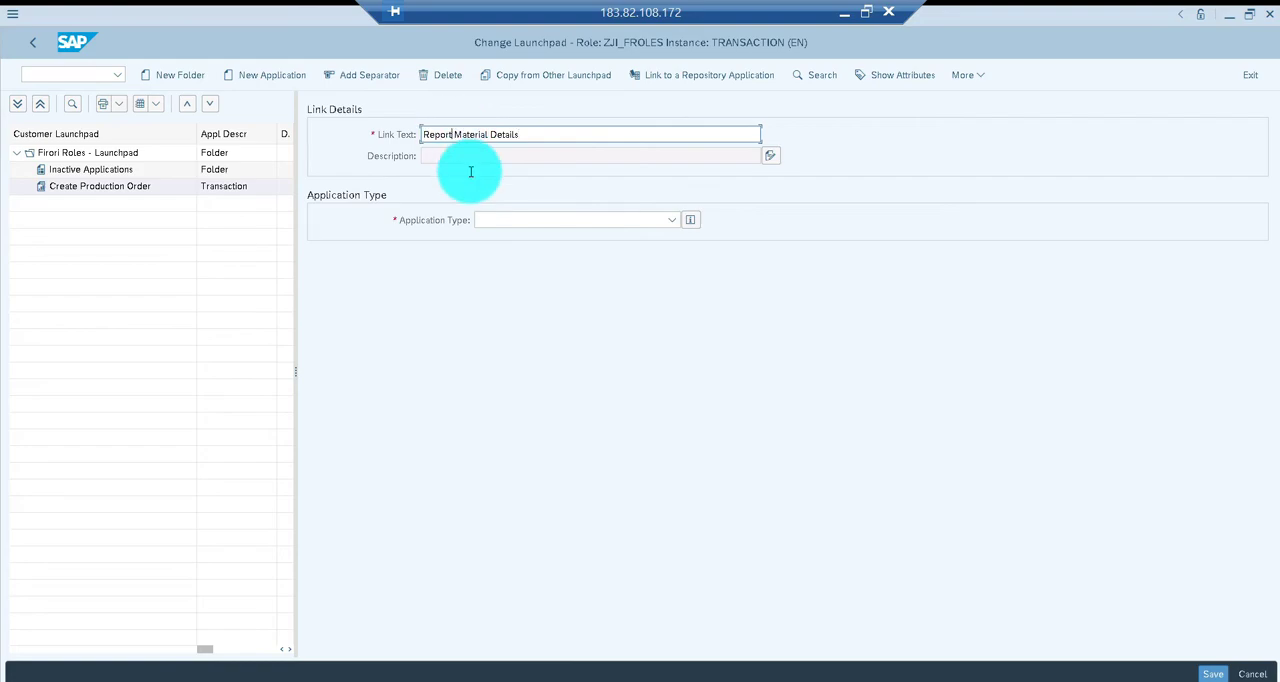
{"action": "type", "text": "For"}
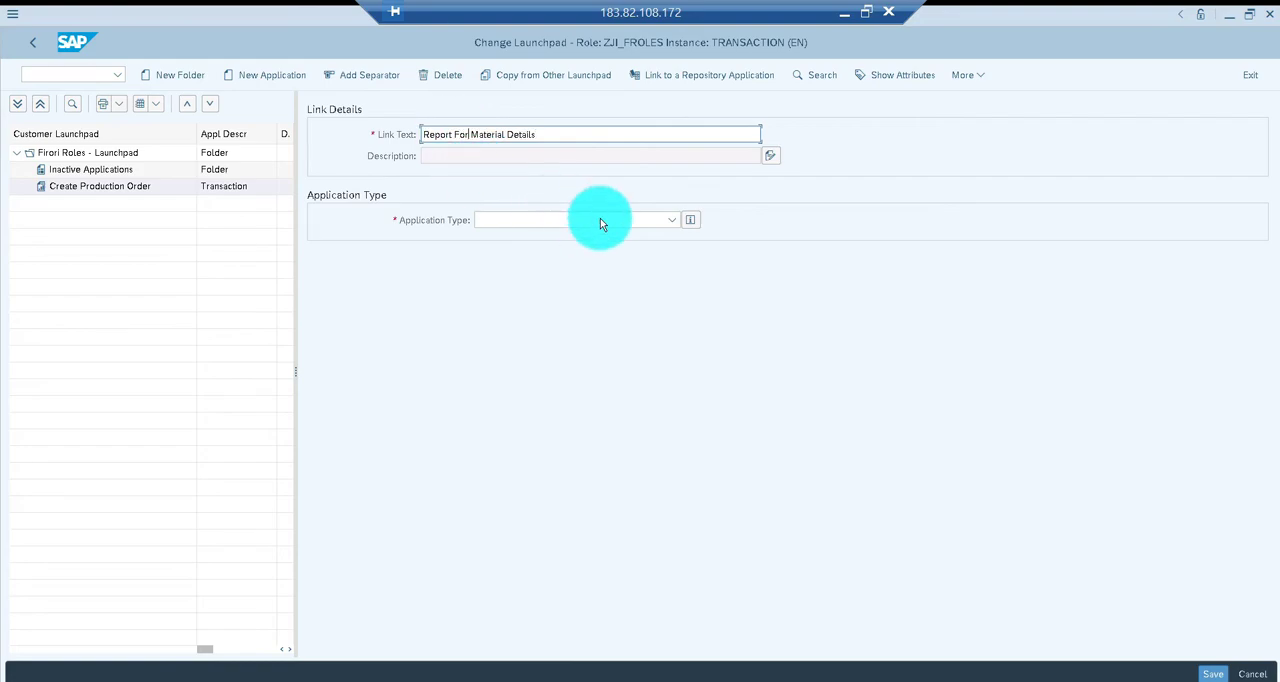
Set the new application's type to Transaction, its transaction code to YJI_SCREEN_FIORI and its system alias to LOCAL
{"action": "left_click", "coordinate": [671, 220]}
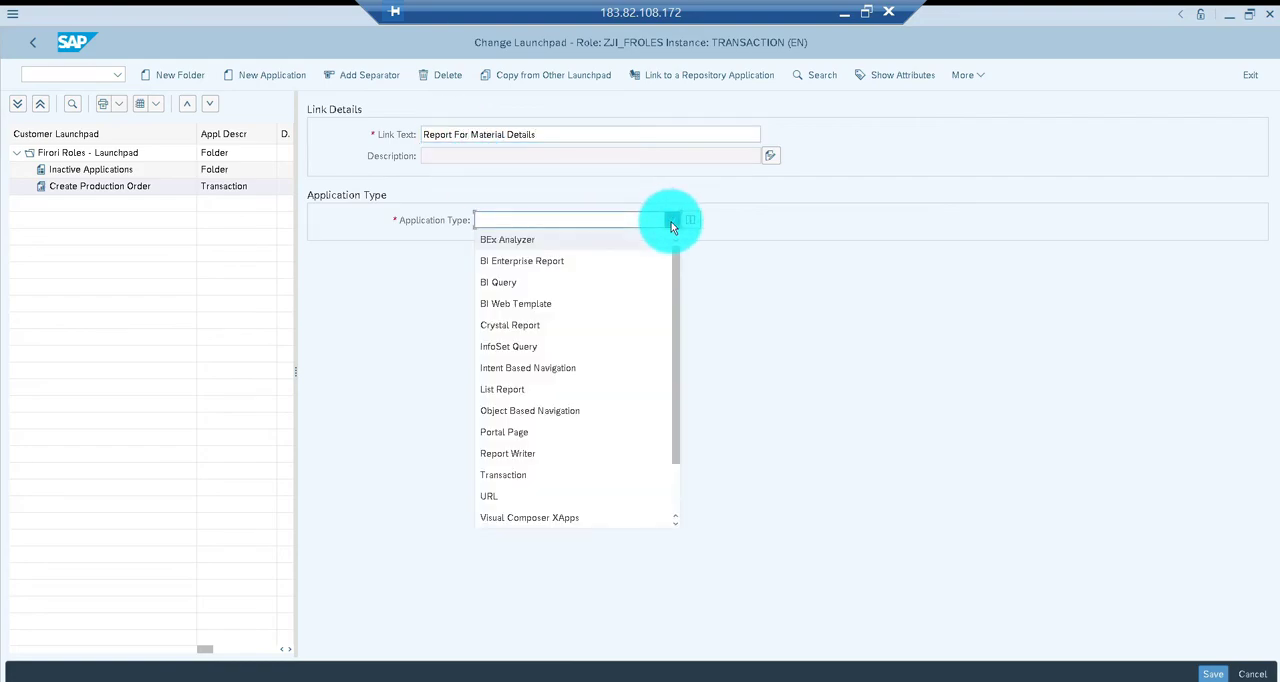
{"action": "left_click", "coordinate": [521, 471]}
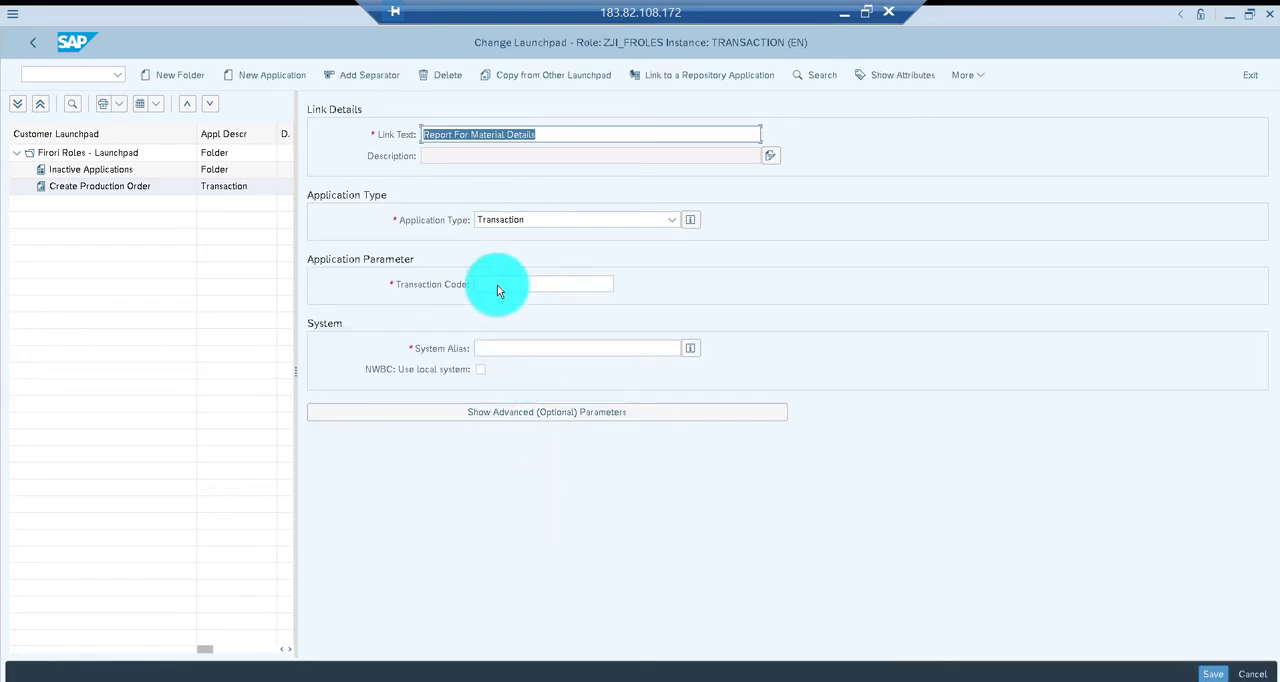
{"action": "left_click", "coordinate": [499, 285]}
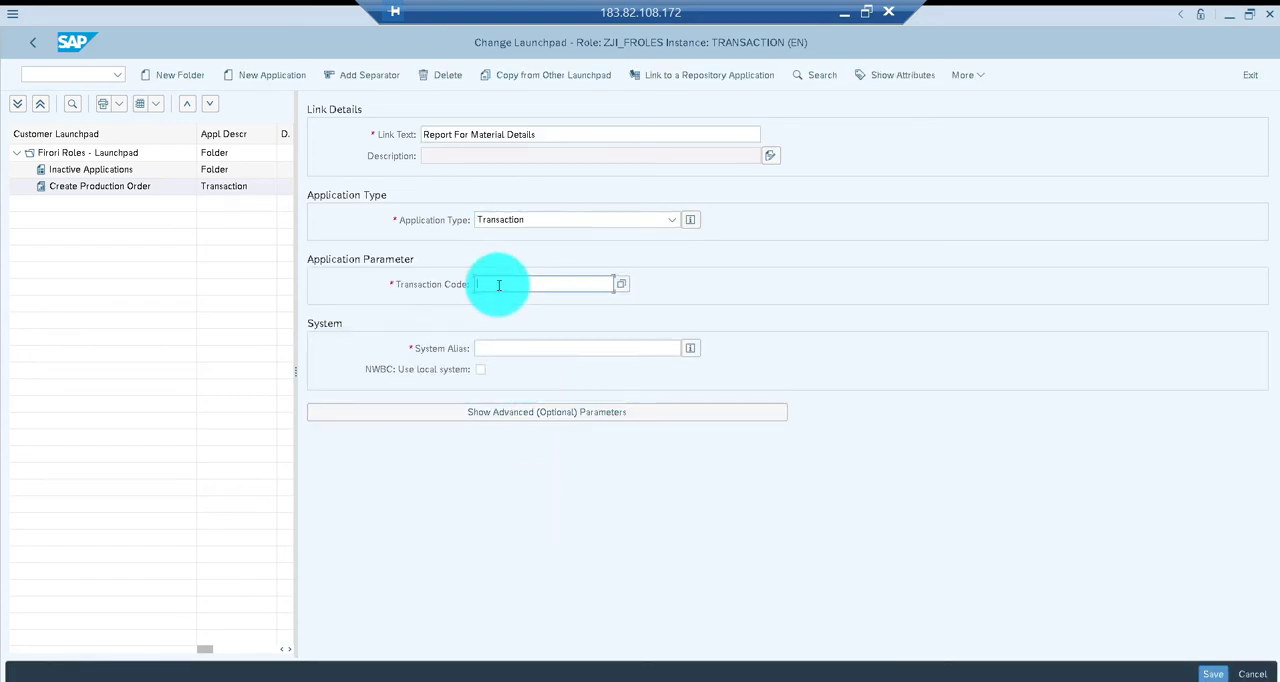
{"action": "type", "text": "YJI"}
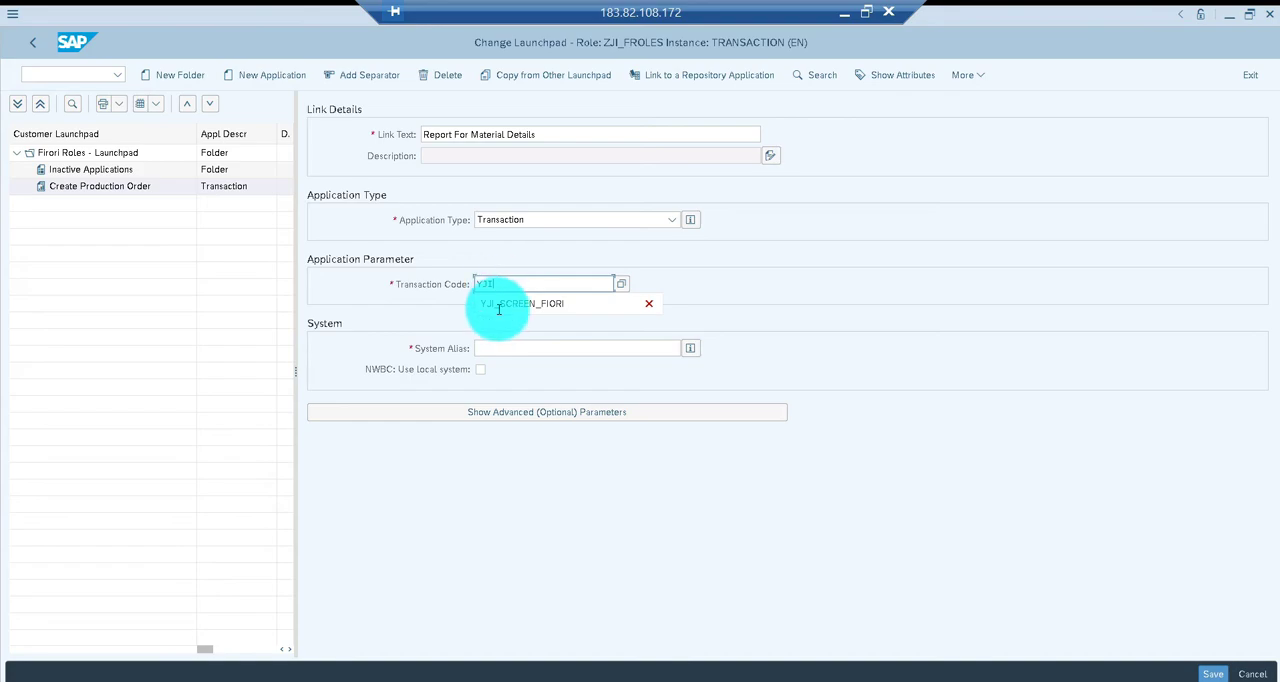
{"action": "left_click", "coordinate": [499, 304]}
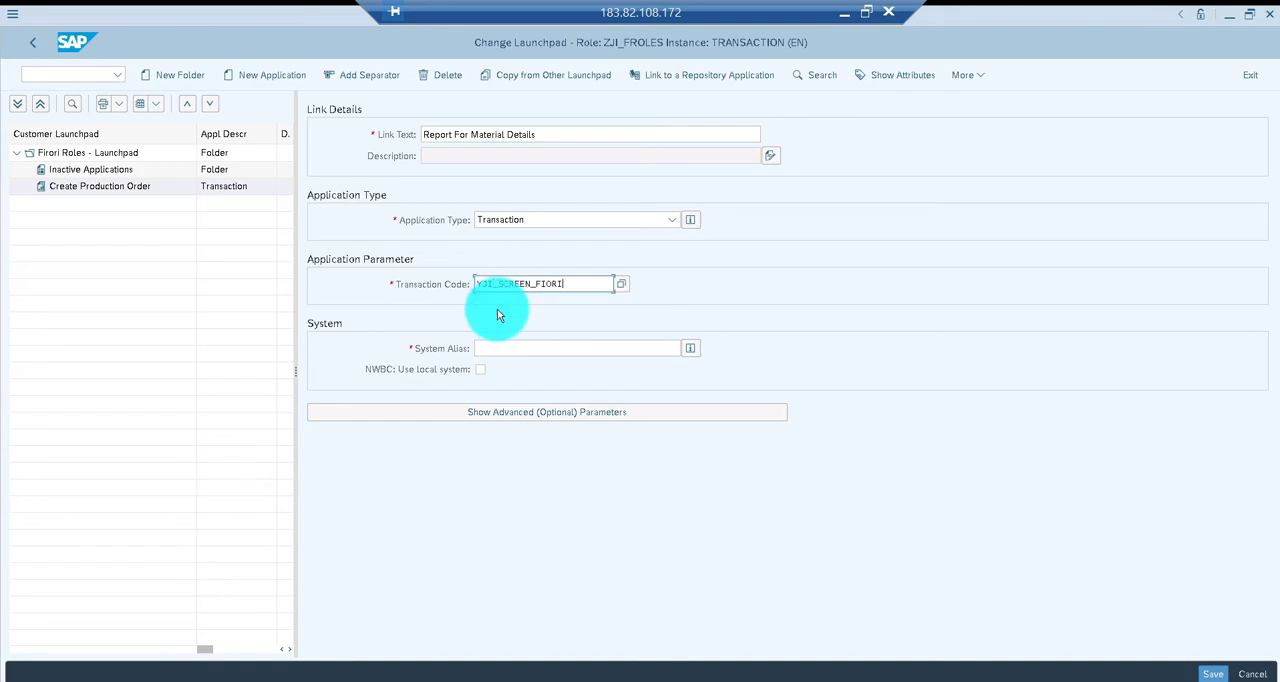
{"action": "left_click", "coordinate": [619, 348]}
{"action": "type", "text": "LOCO"}
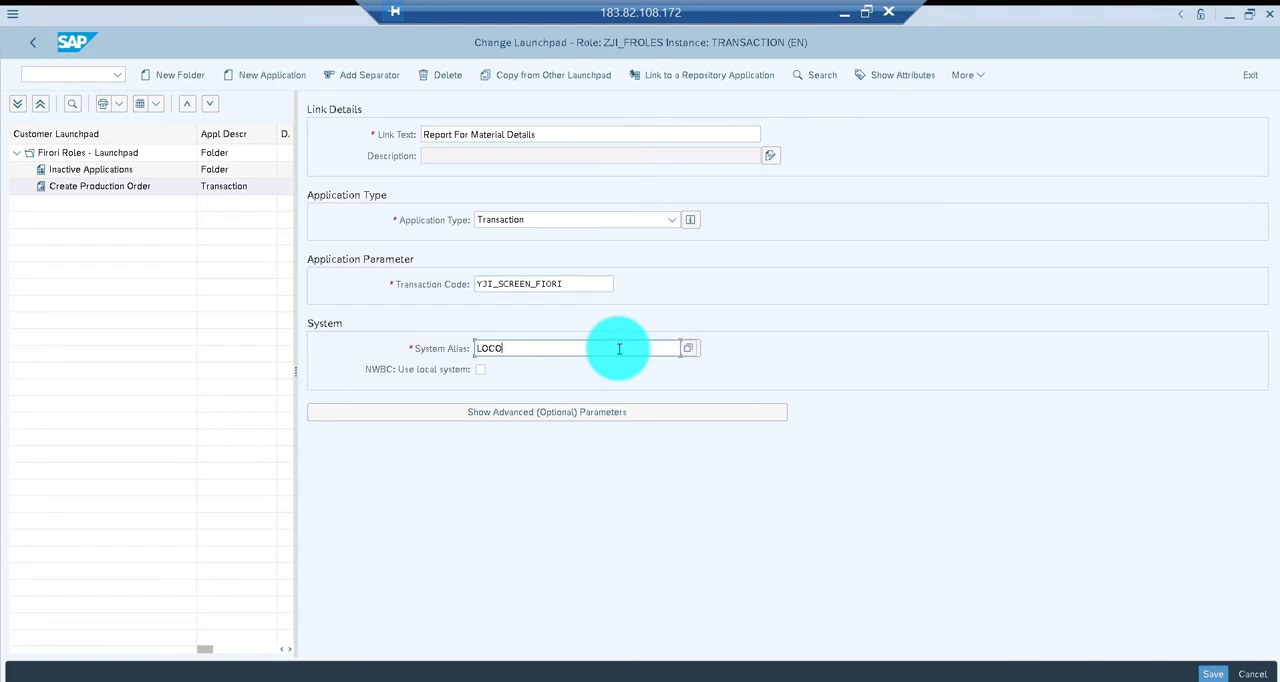
{"action": "key", "text": "BackSpace"}
{"action": "type", "text": "AL"}
Set the application alias to FIORI_SCREEN in the advanced parameters and save the launchpad
{"action": "left_click", "coordinate": [578, 414]}
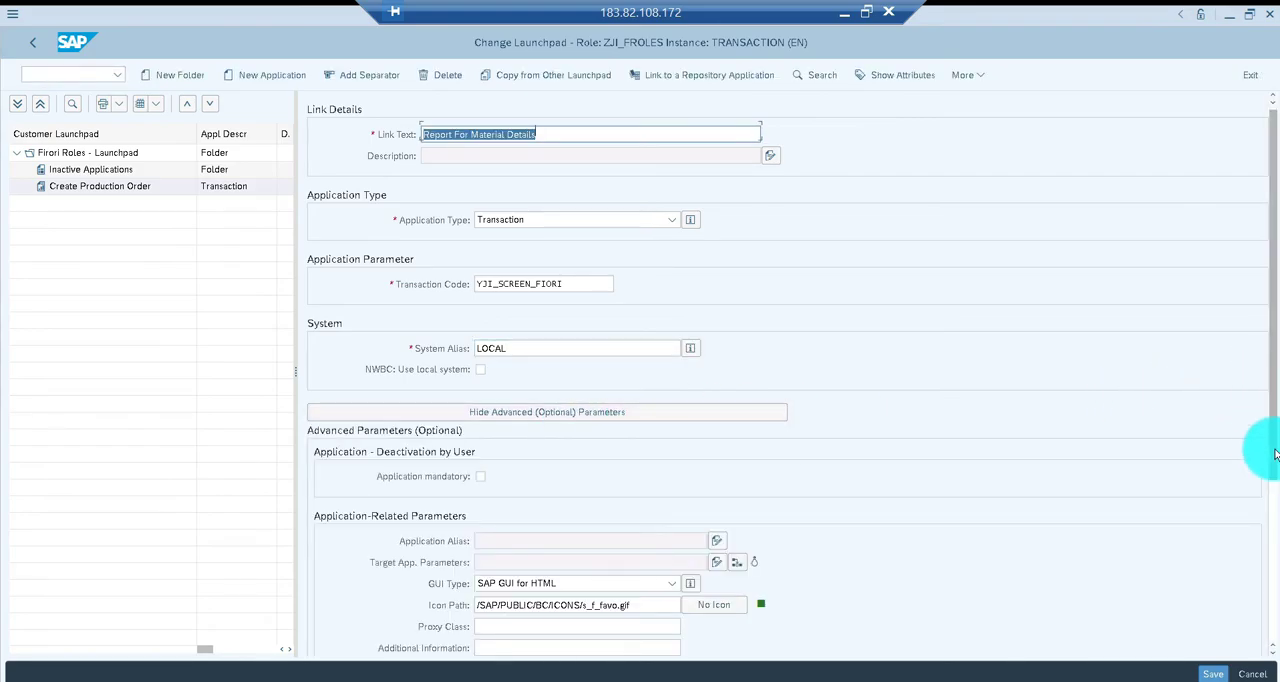
{"action": "scroll", "coordinate": [1260, 448], "scroll_direction": "down", "scroll_amount": 3}
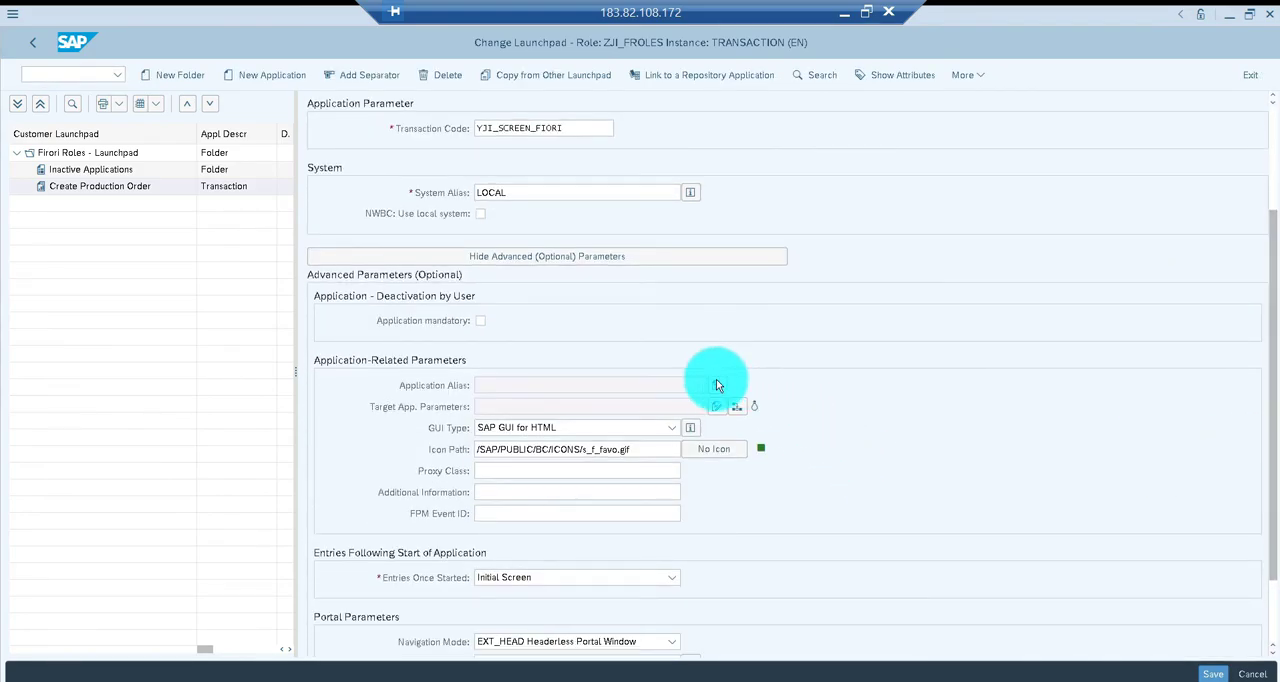
{"action": "left_click", "coordinate": [716, 384]}
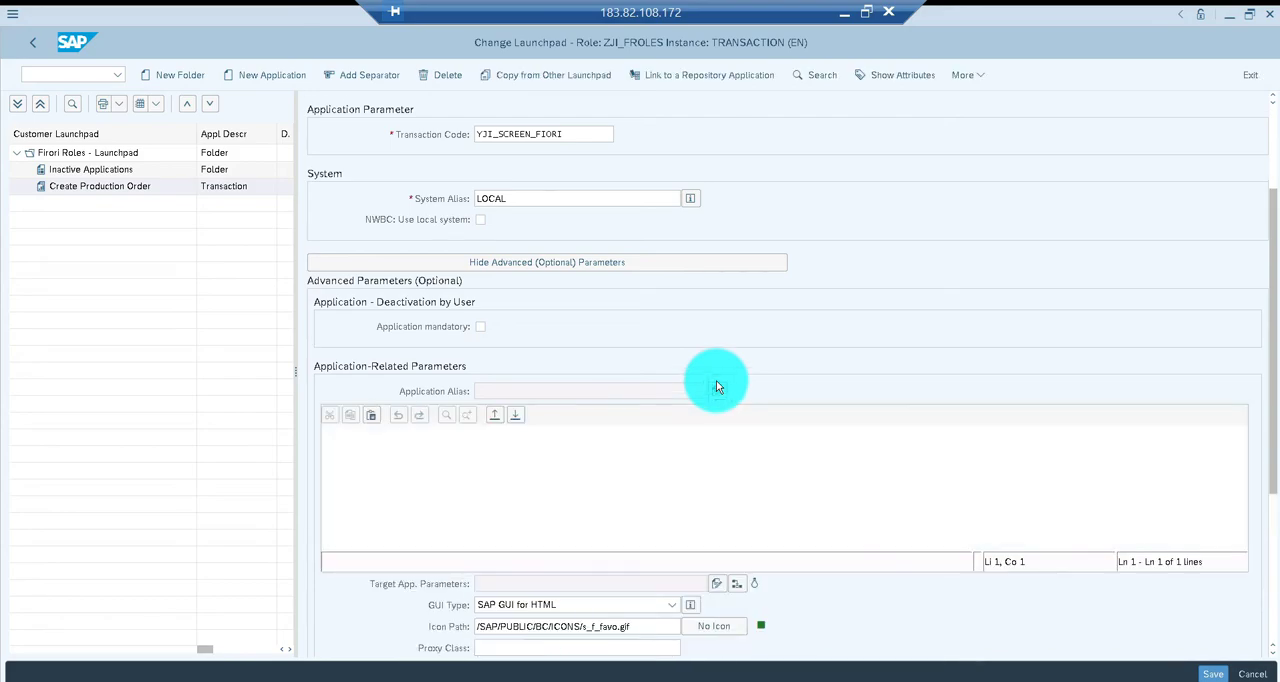
{"action": "left_click", "coordinate": [468, 437]}
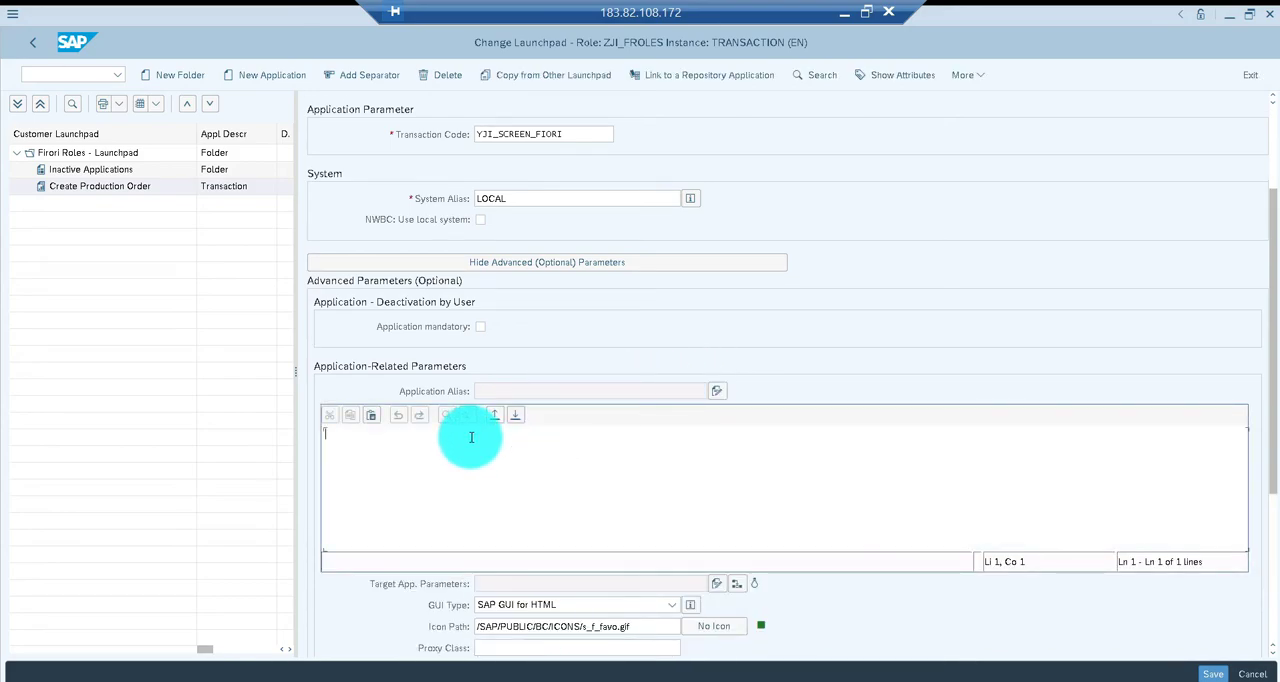
{"action": "type", "text": "FIORI_SCREEN"}
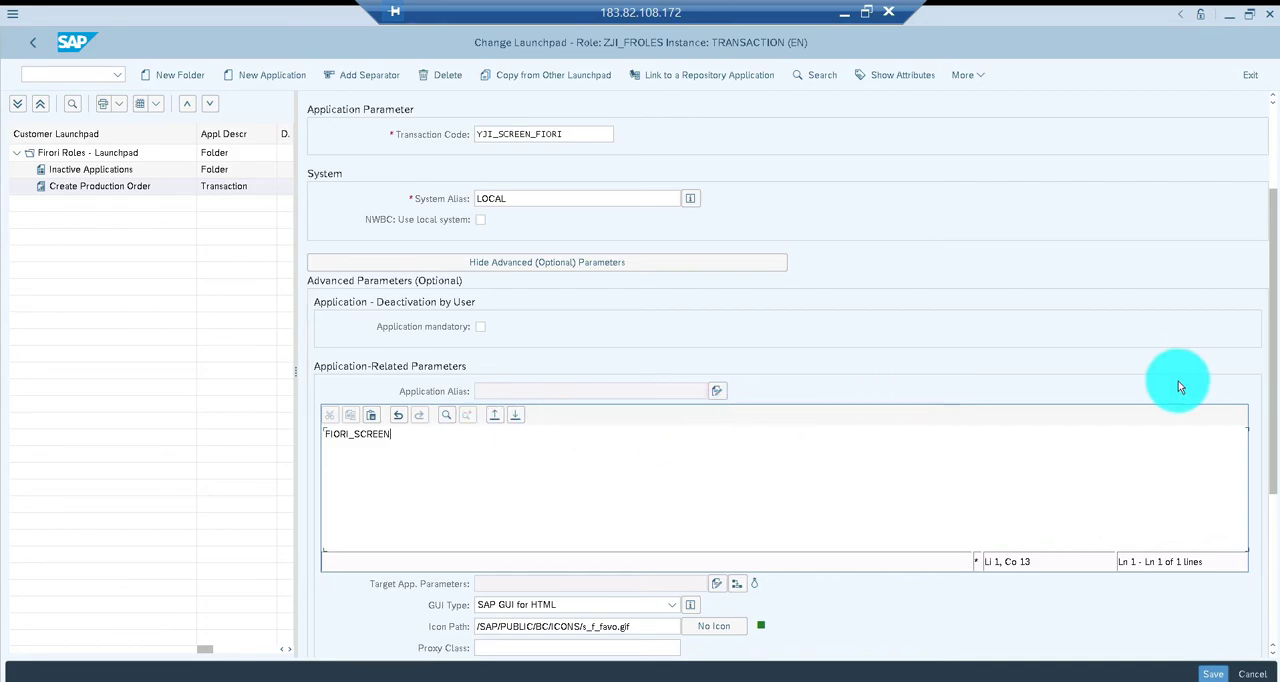
{"action": "left_click_drag", "start_coordinate": [1268, 348], "coordinate": [1268, 475]}
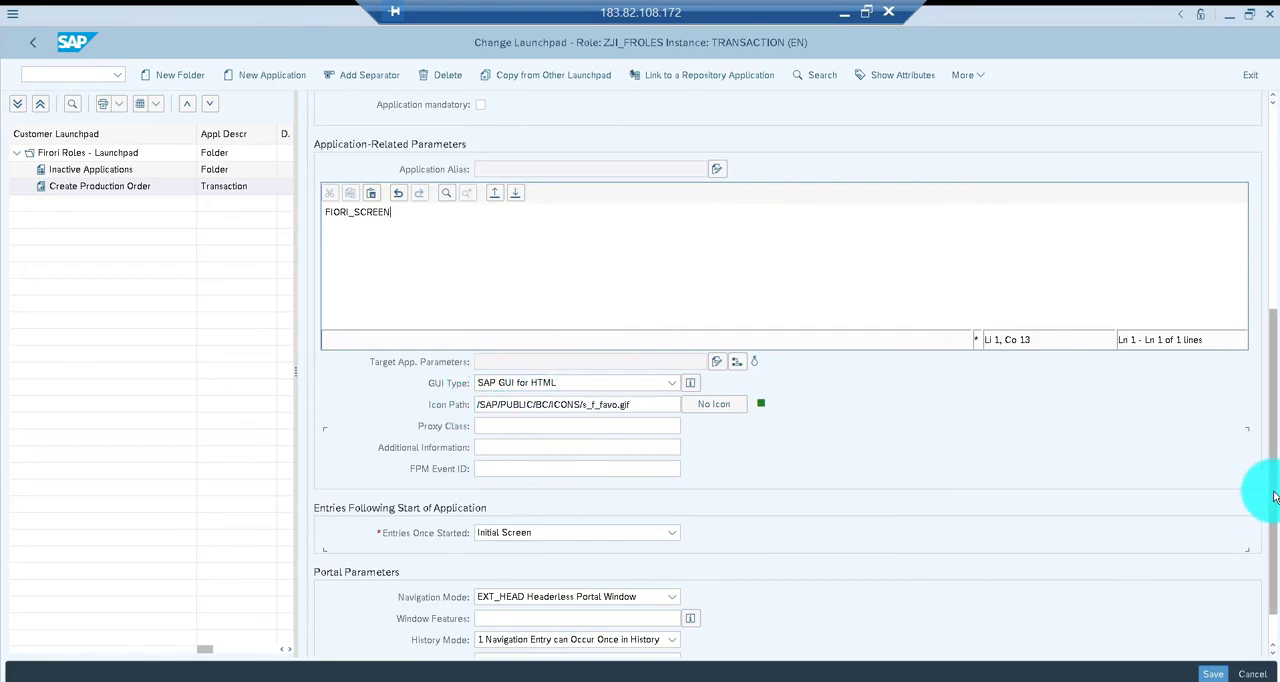
{"action": "scroll", "coordinate": [1265, 432], "scroll_direction": "up", "scroll_amount": 3}
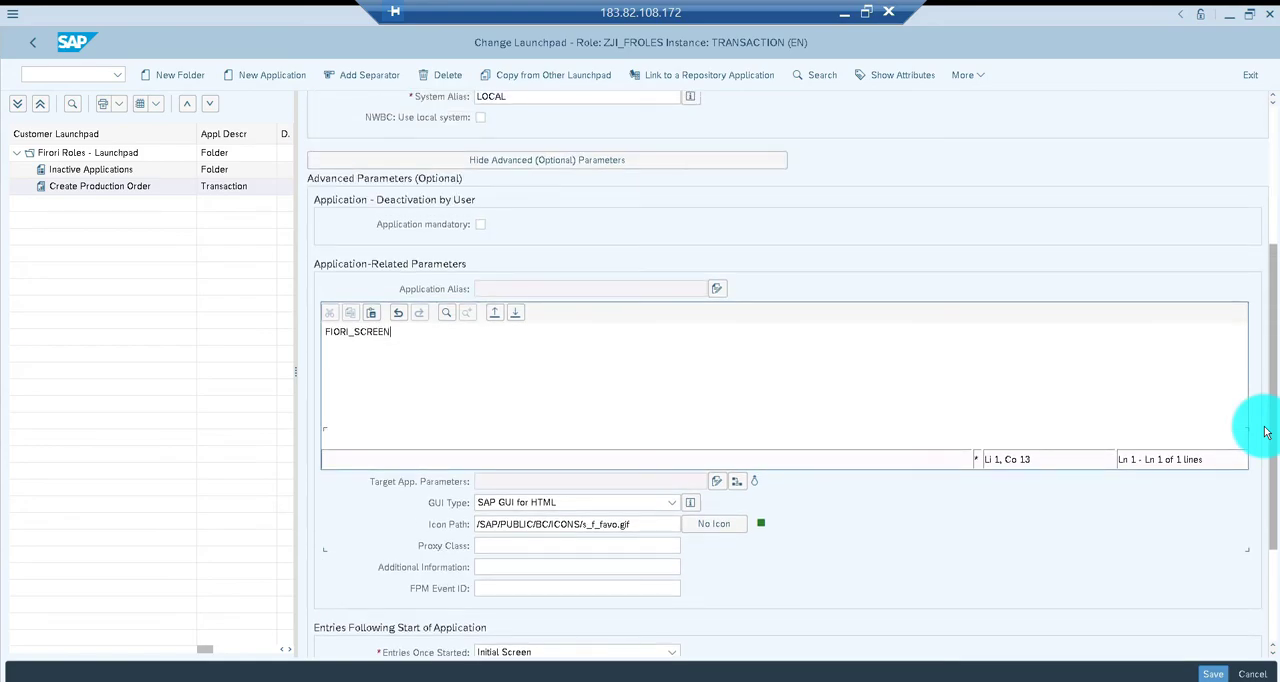
{"action": "left_click", "coordinate": [1213, 675]}
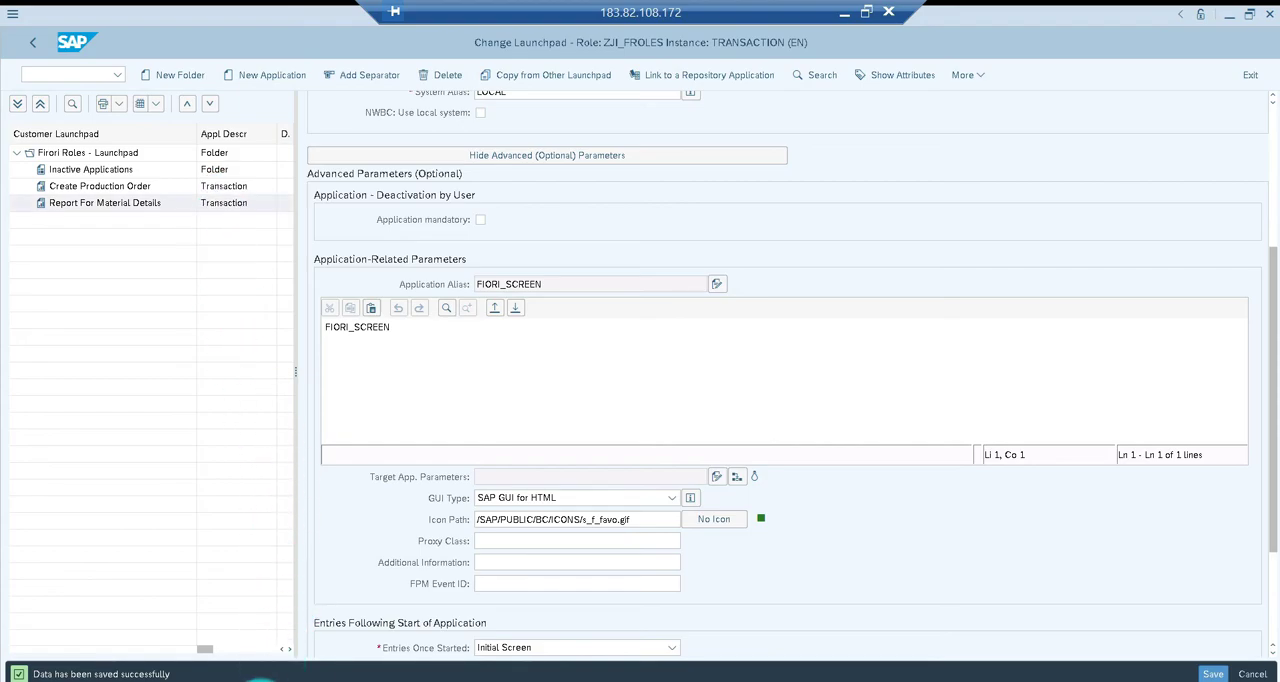
Switch to the Fiori launchpad designer and add a static App Launcher tile to the Fiori Samples catalog
{"action": "left_click", "coordinate": [261, 681]}
{"action": "left_click", "coordinate": [257, 664]}
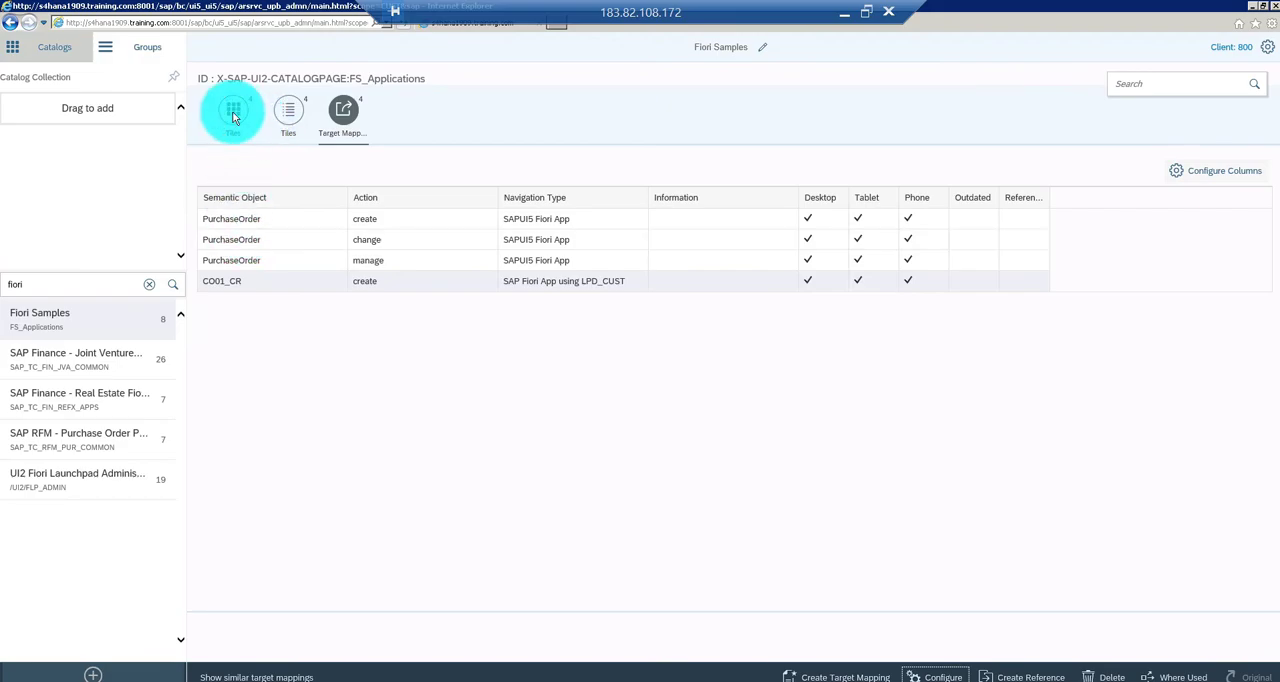
{"action": "left_click", "coordinate": [233, 115]}
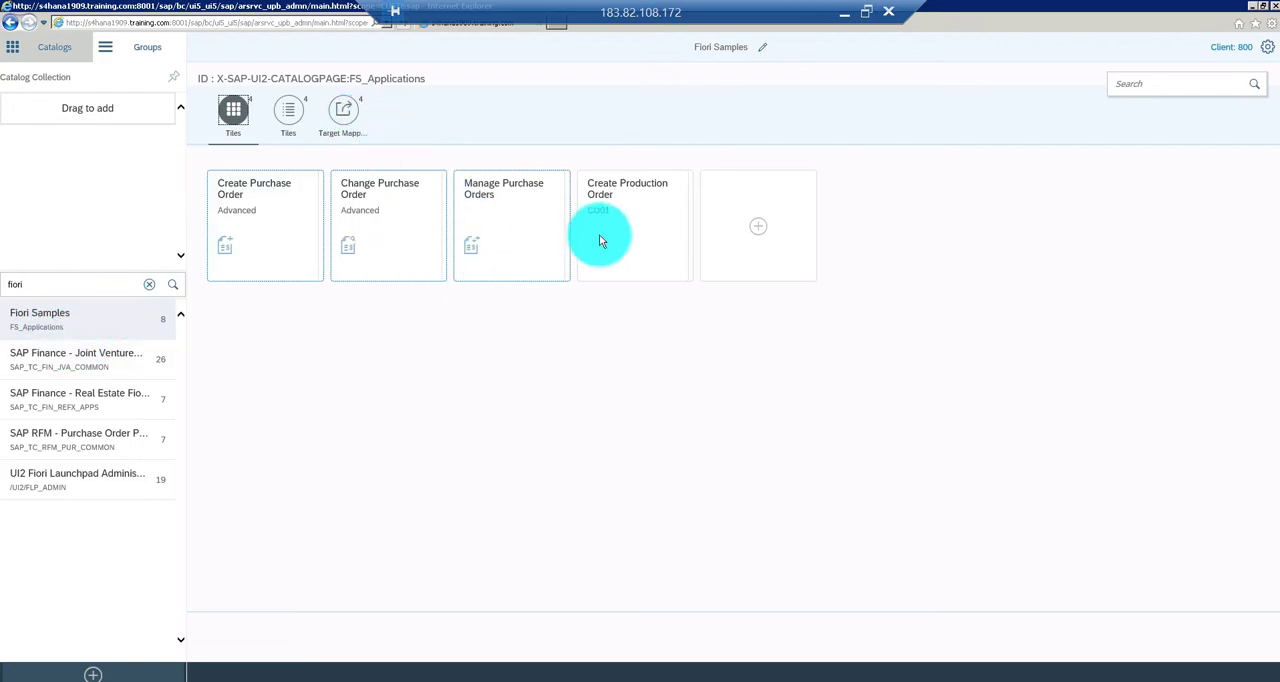
{"action": "left_click", "coordinate": [759, 226]}
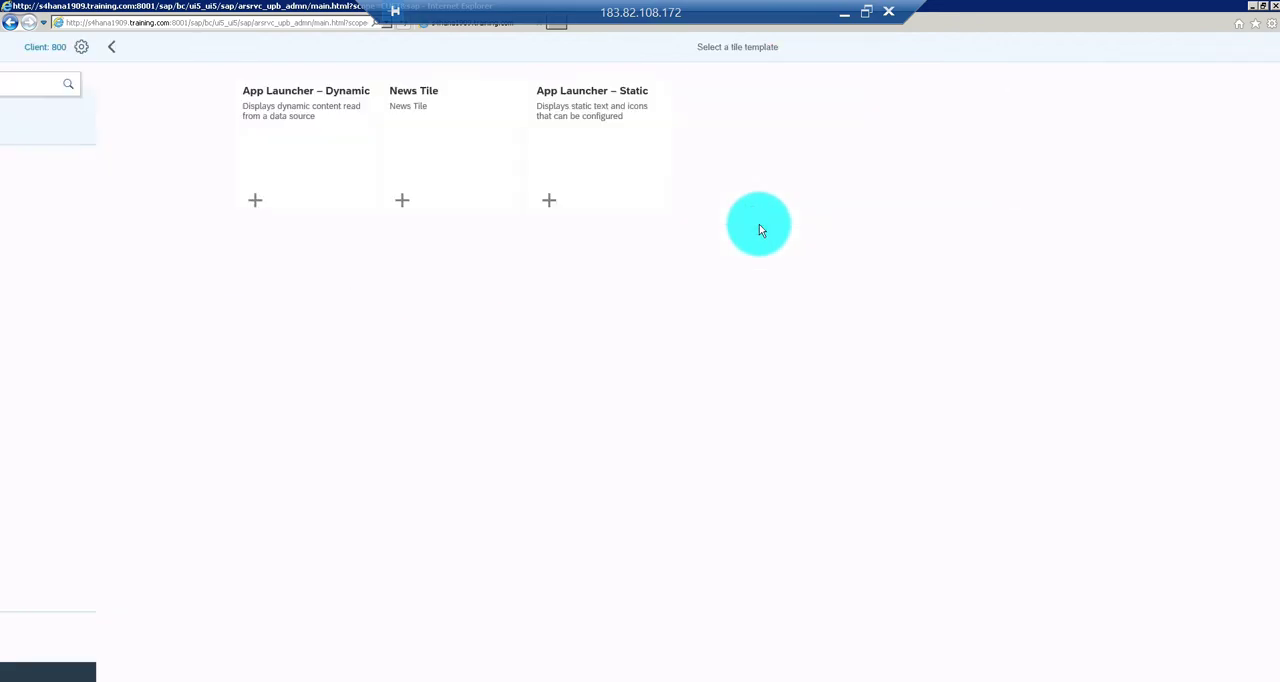
{"action": "left_click", "coordinate": [500, 133]}
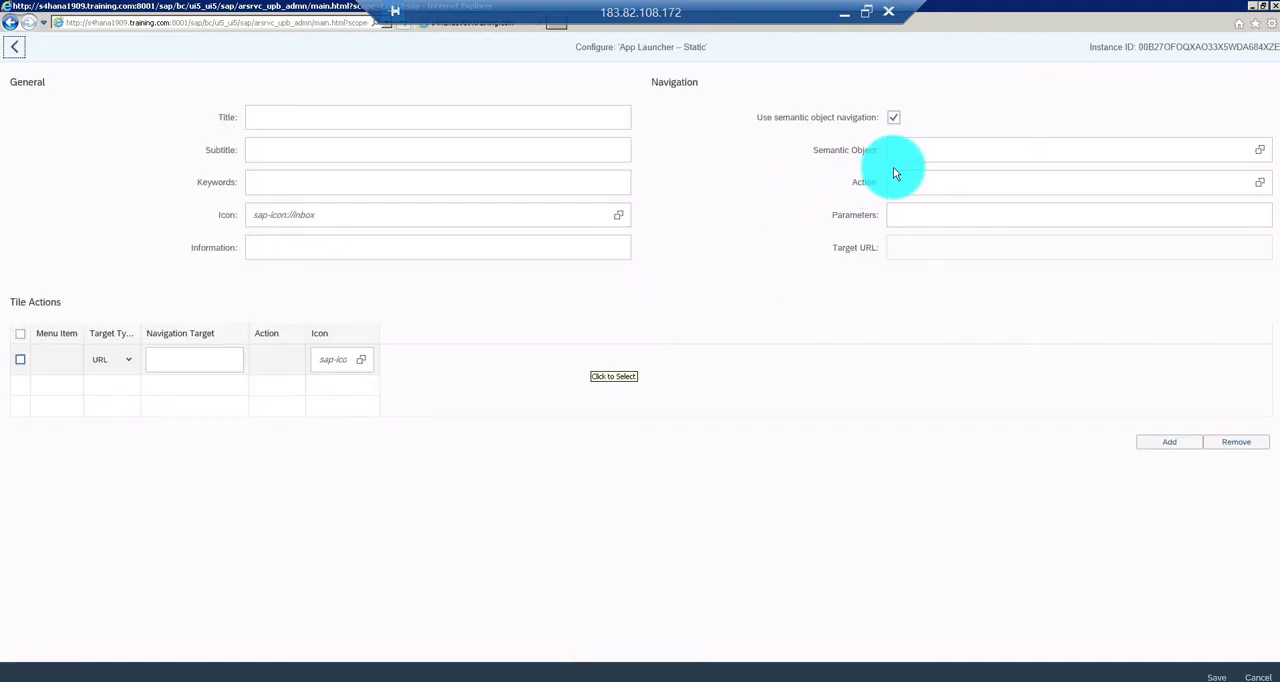
Give the new tile the title Material Details and the subtitle From MARA
{"action": "left_click", "coordinate": [505, 118]}
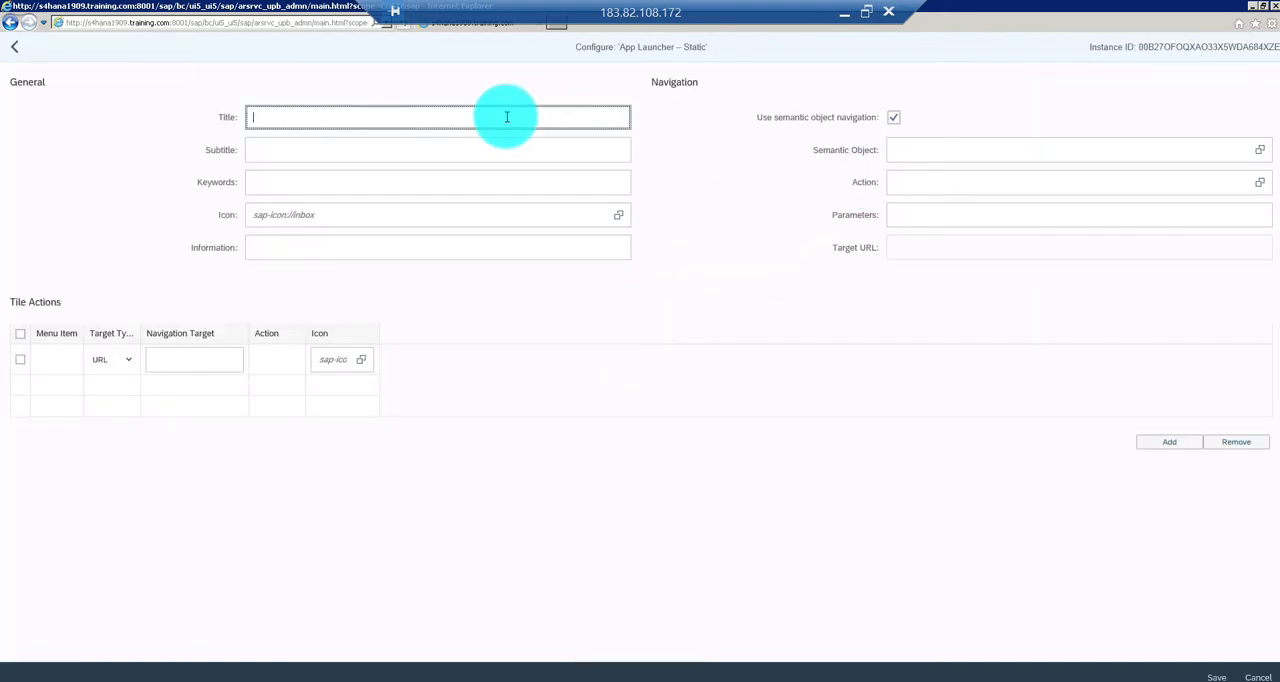
{"action": "type", "text": "Material Details"}
{"action": "left_click", "coordinate": [356, 150]}
{"action": "type", "text": "From MARA"}
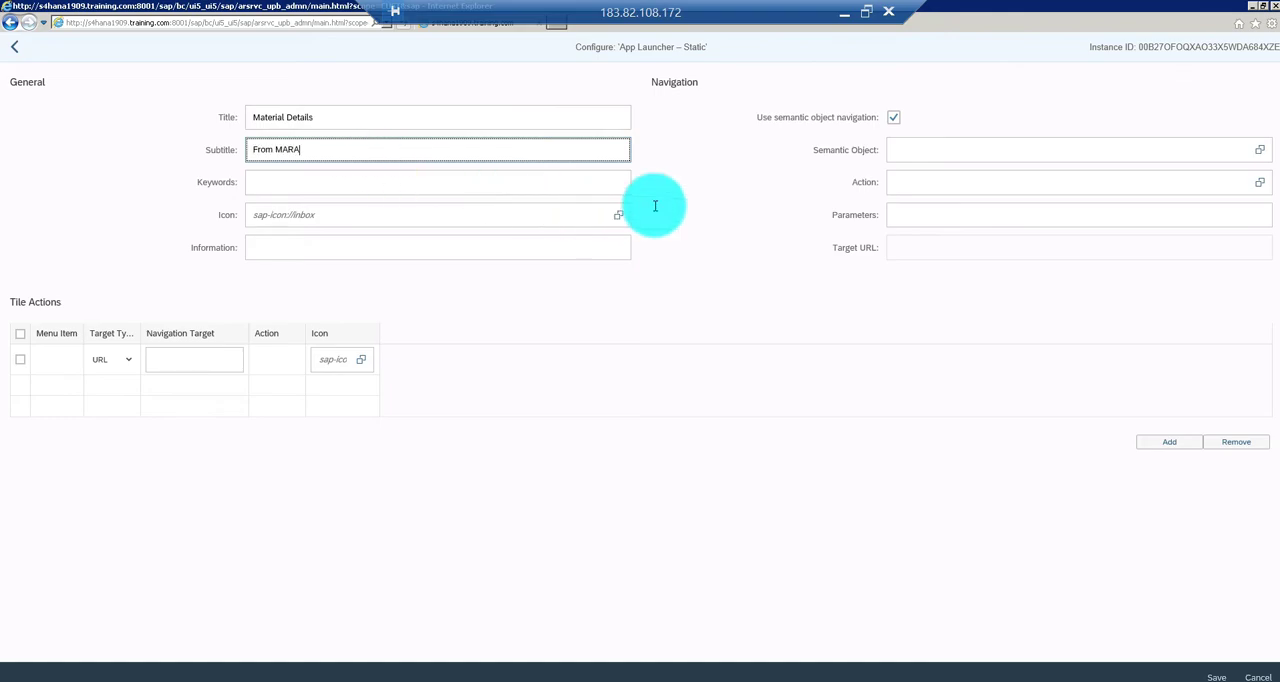
Enter the prefix ZJI_ as the semantic object in the tile's navigation settings
{"action": "left_click", "coordinate": [934, 149]}
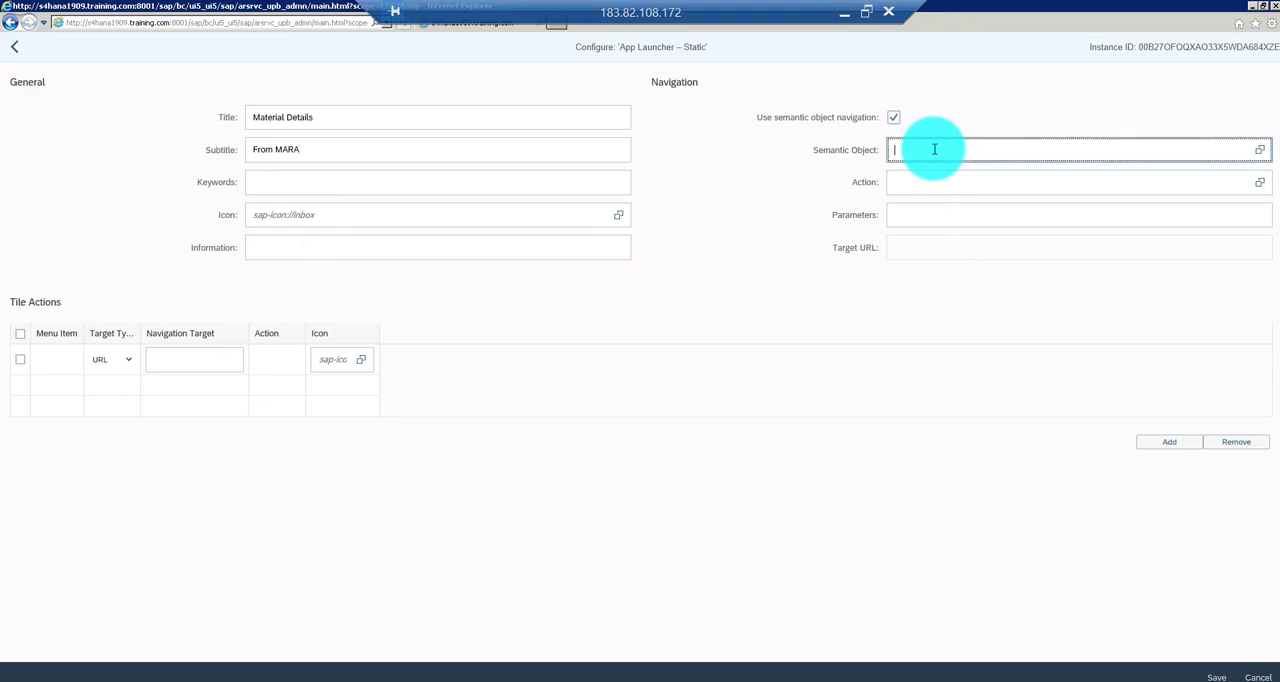
{"action": "type", "text": "ZJI"}
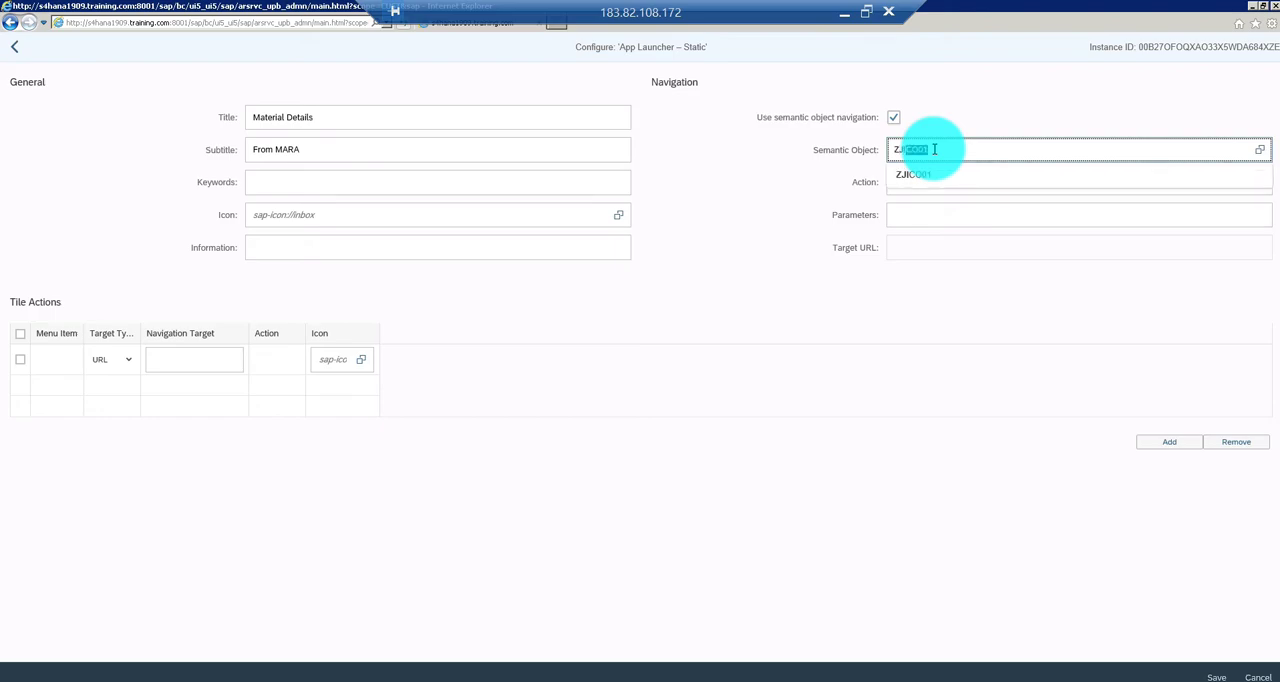
{"action": "type", "text": "_"}
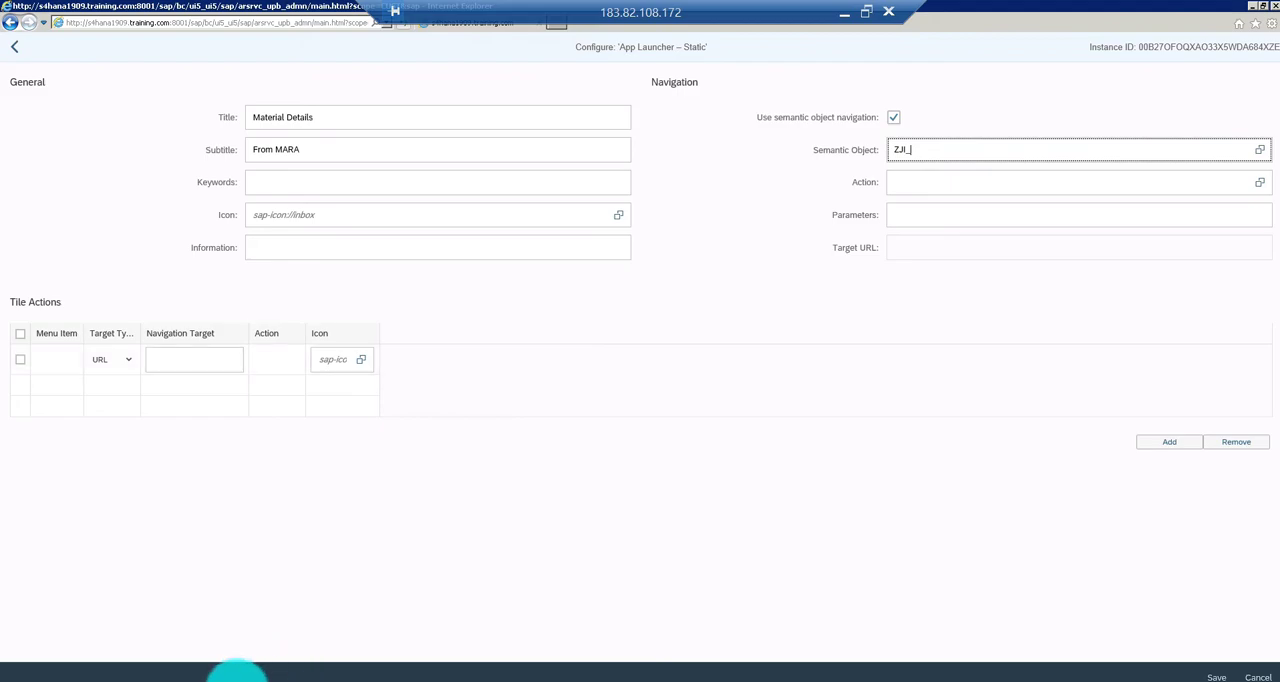
Switch to the SAP GUI transaction maintenance window and display the SAP-delivered semantic objects view behind transaction /UI2/SEMOBJ_SAP
{"action": "right_click", "coordinate": [222, 678]}
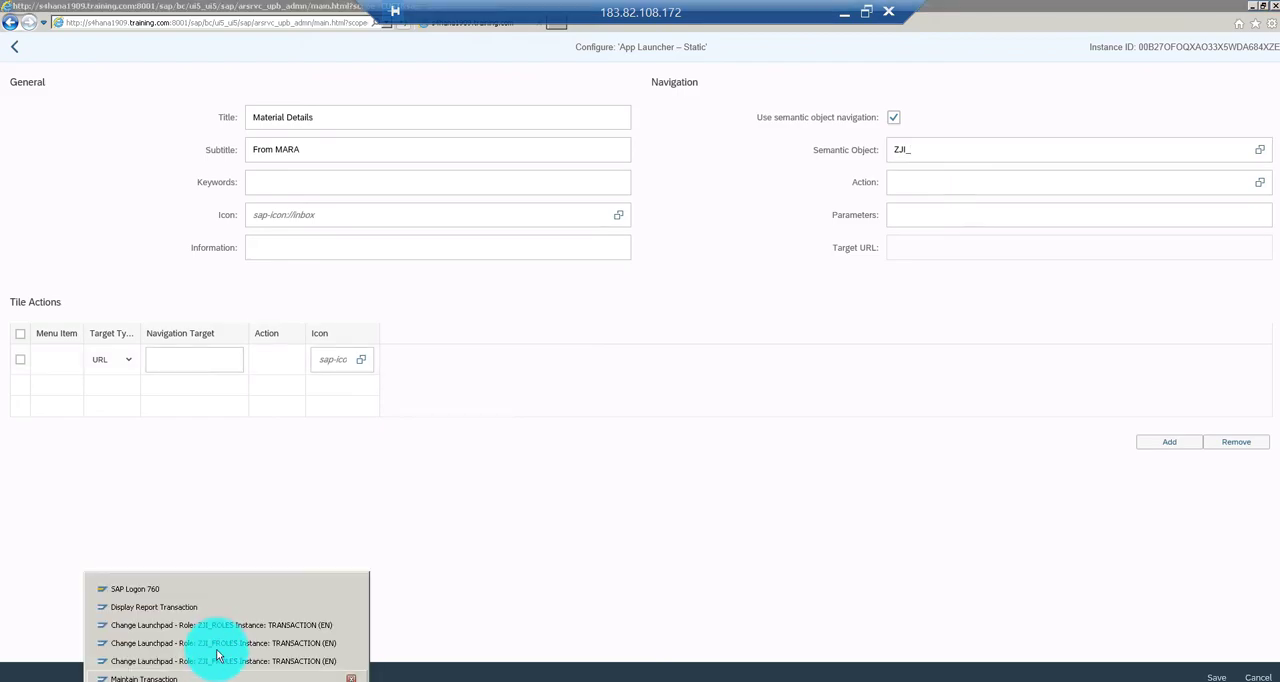
{"action": "left_click", "coordinate": [190, 607]}
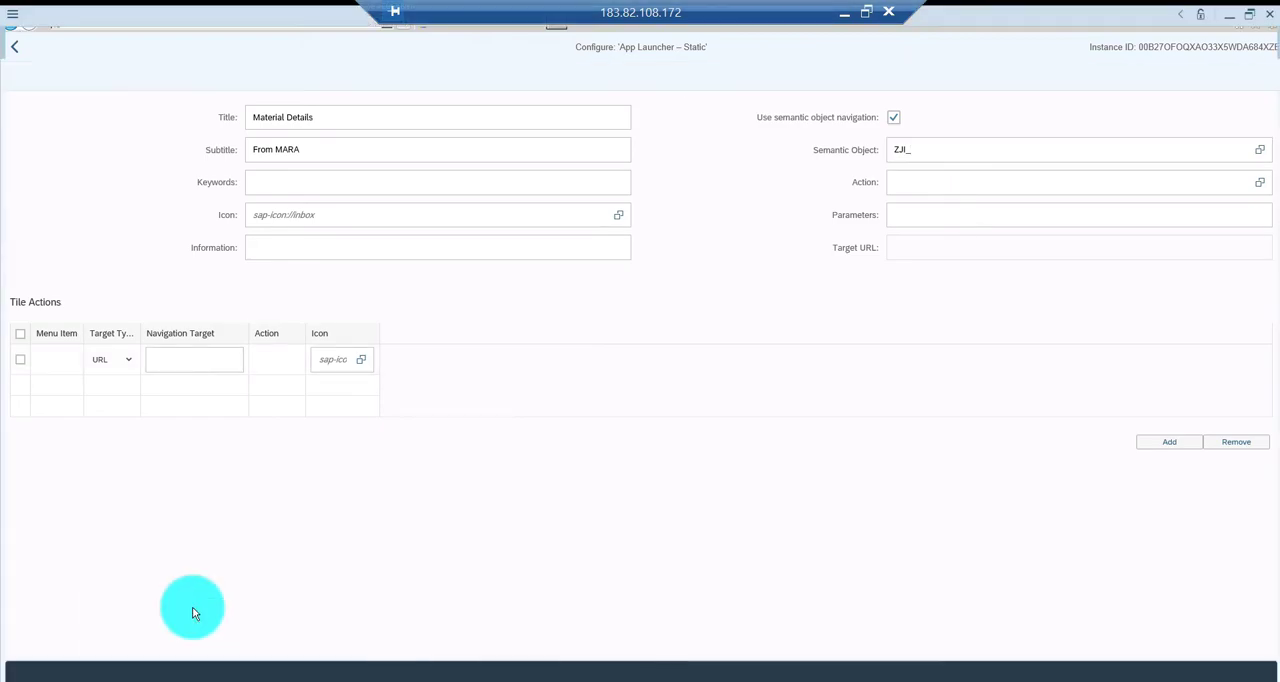
{"action": "key", "text": "F3"}
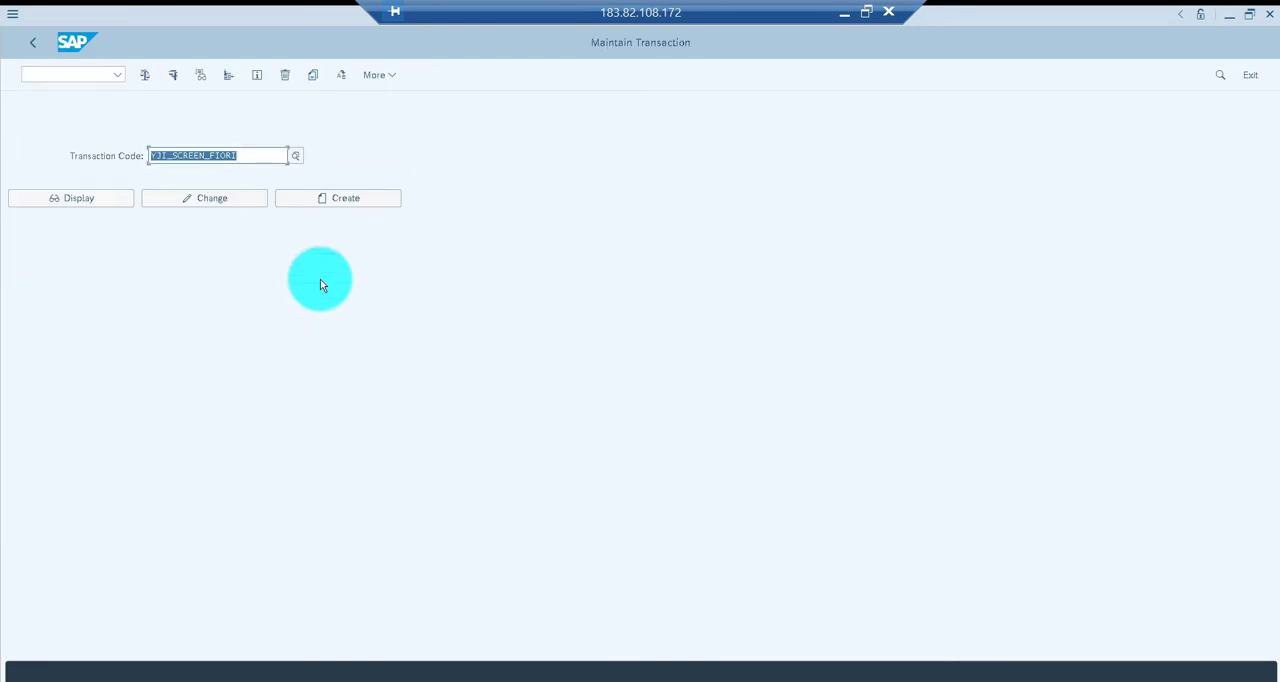
{"action": "key", "text": "BackSpace"}
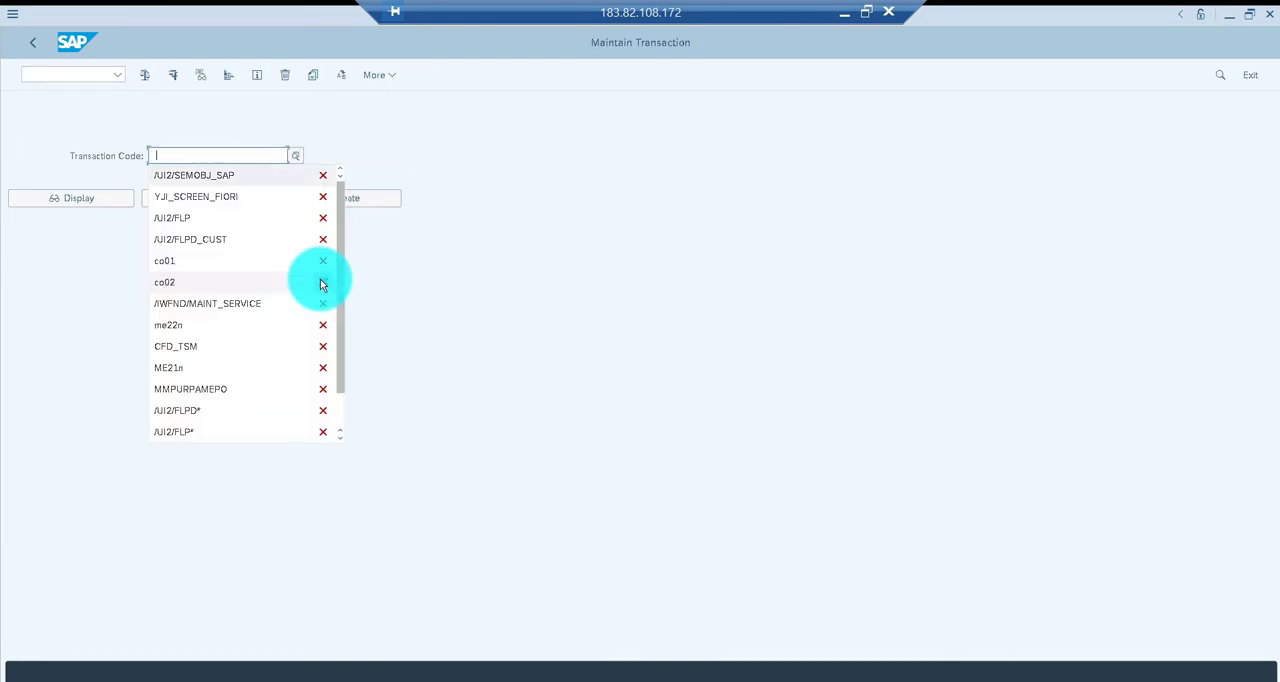
{"action": "key", "text": "Return"}
{"action": "key", "text": "F8"}
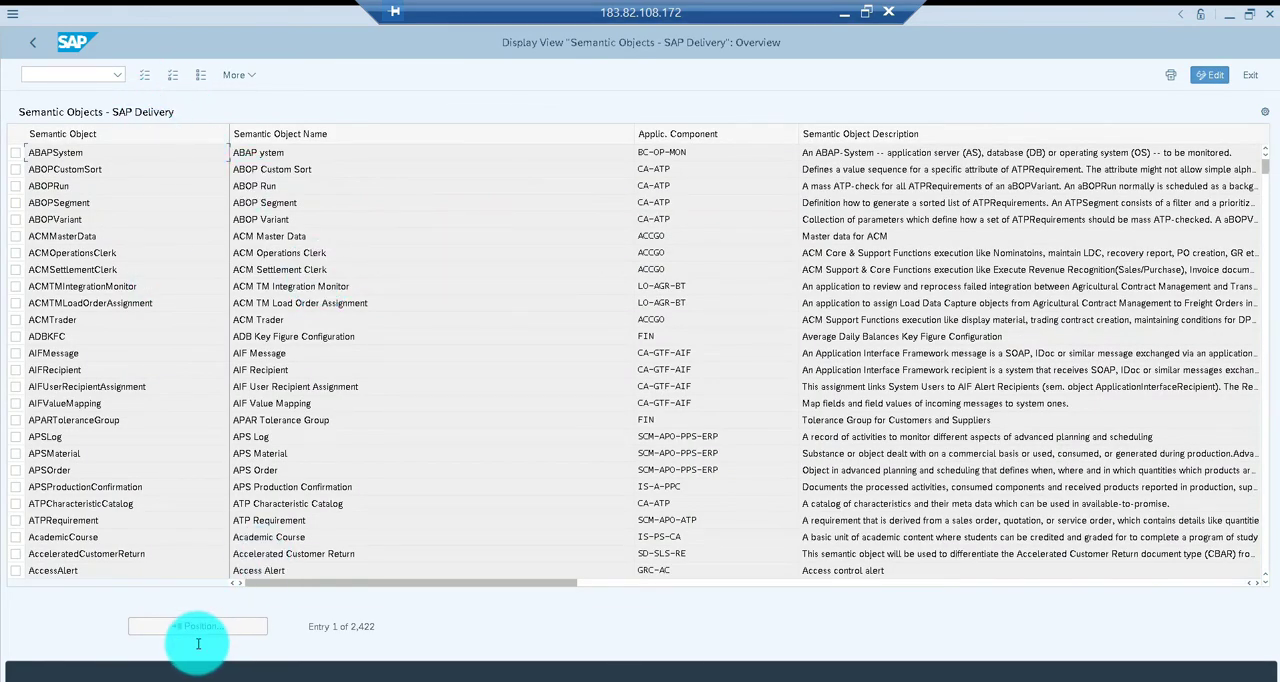
Position the semantic object list at ZJI* and copy the name ZJI_CUST_SCR
{"action": "left_click", "coordinate": [186, 628]}
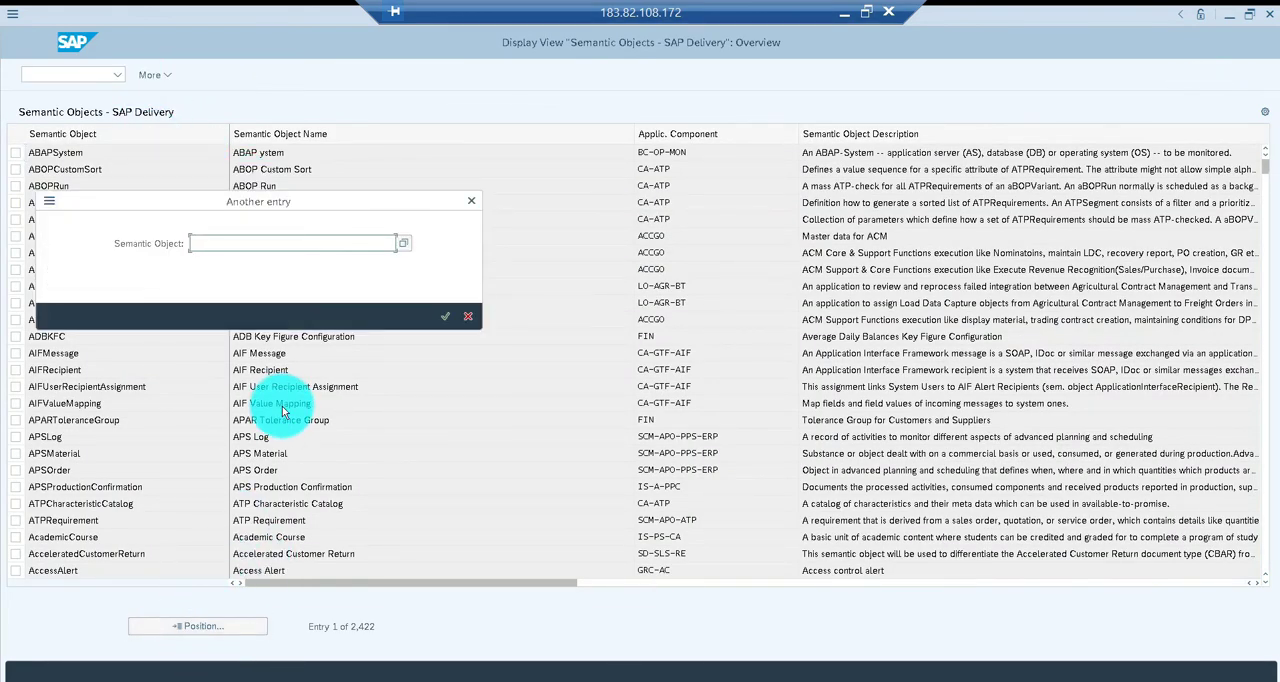
{"action": "type", "text": "ZJI"}
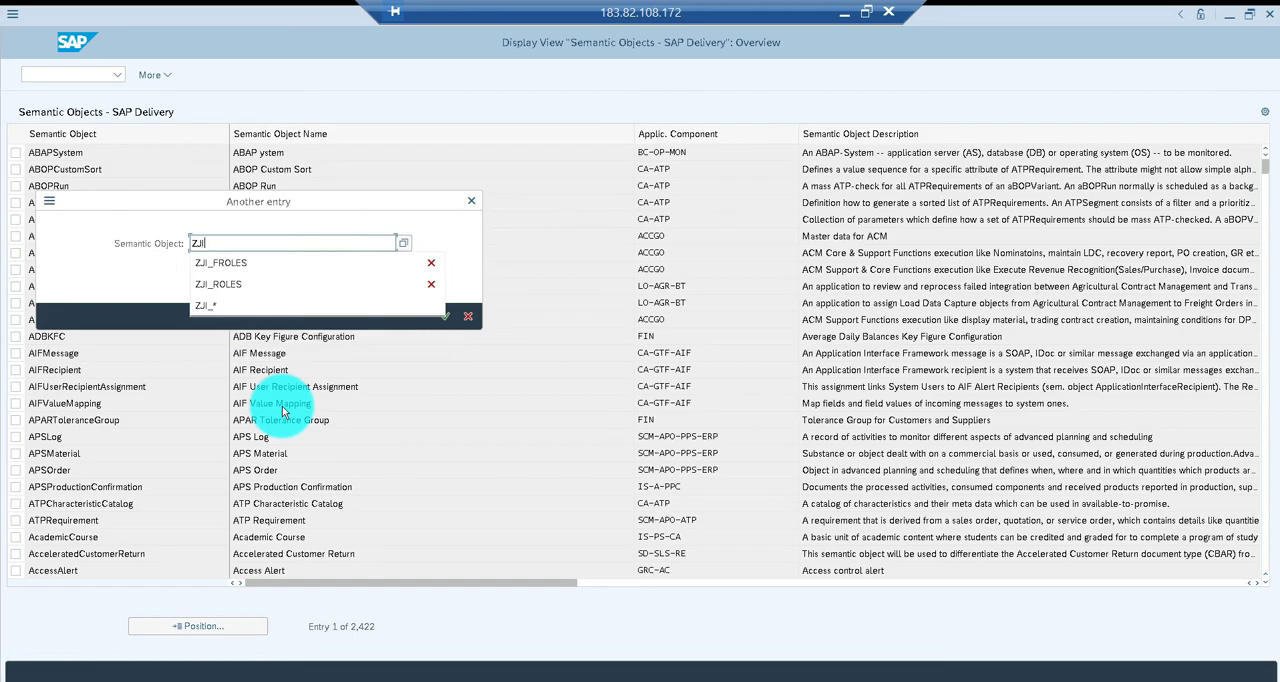
{"action": "type", "text": "*"}
{"action": "key", "text": "Return"}
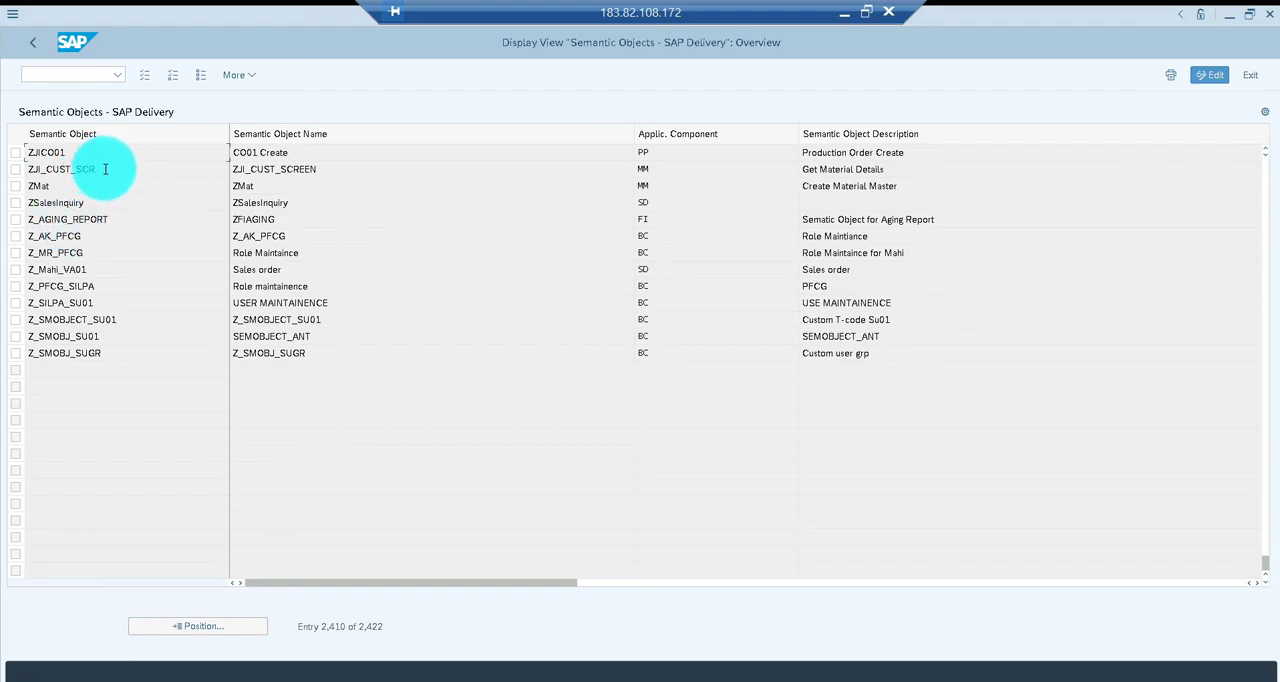
{"action": "left_click_drag", "start_coordinate": [104, 169], "coordinate": [15, 169]}
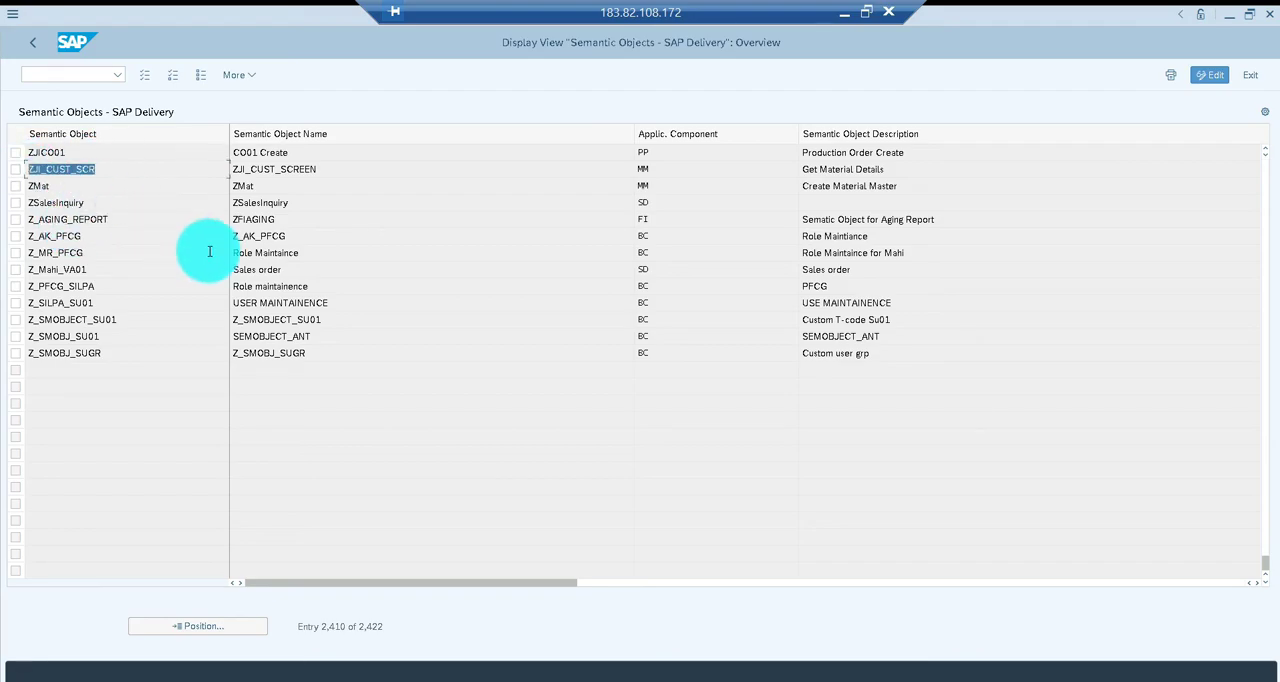
{"action": "key", "text": "ctrl+c"}
Switch back to the Fiori launchpad designer and replace the tile's semantic object entry with ZJI_CUST_SCR
{"action": "key", "text": "alt+Tab"}
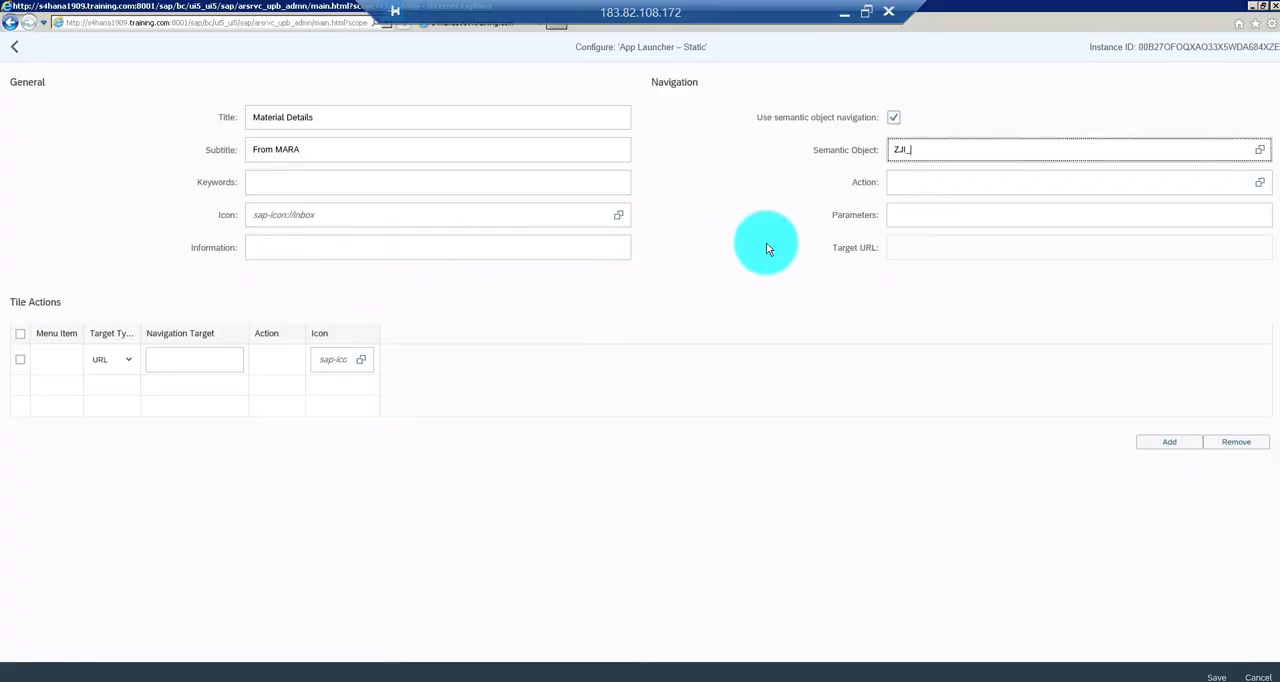
{"action": "key", "text": "BackSpace"}
{"action": "key", "text": "BackSpace"}
{"action": "key", "text": "BackSpace"}
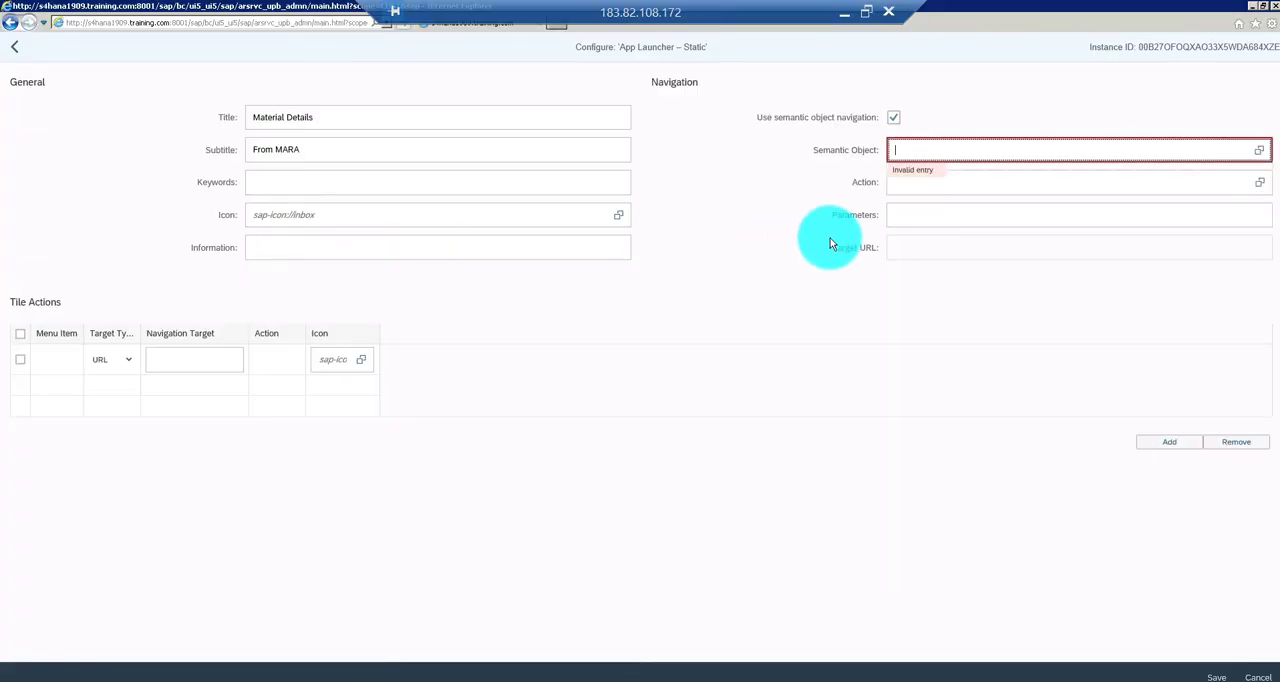
{"action": "key", "text": "ctrl+v"}
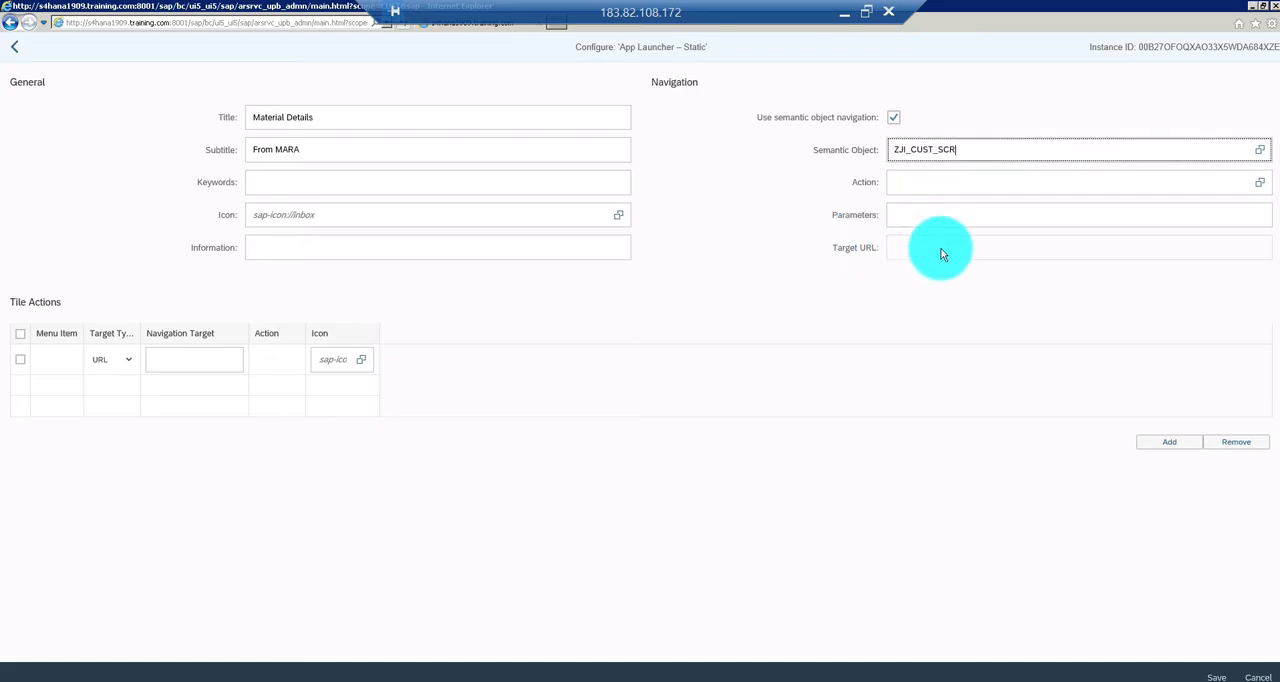
Choose display as the tile's navigation action, leave the parameters empty, and try to save the tile configuration
{"action": "left_click", "coordinate": [920, 182]}
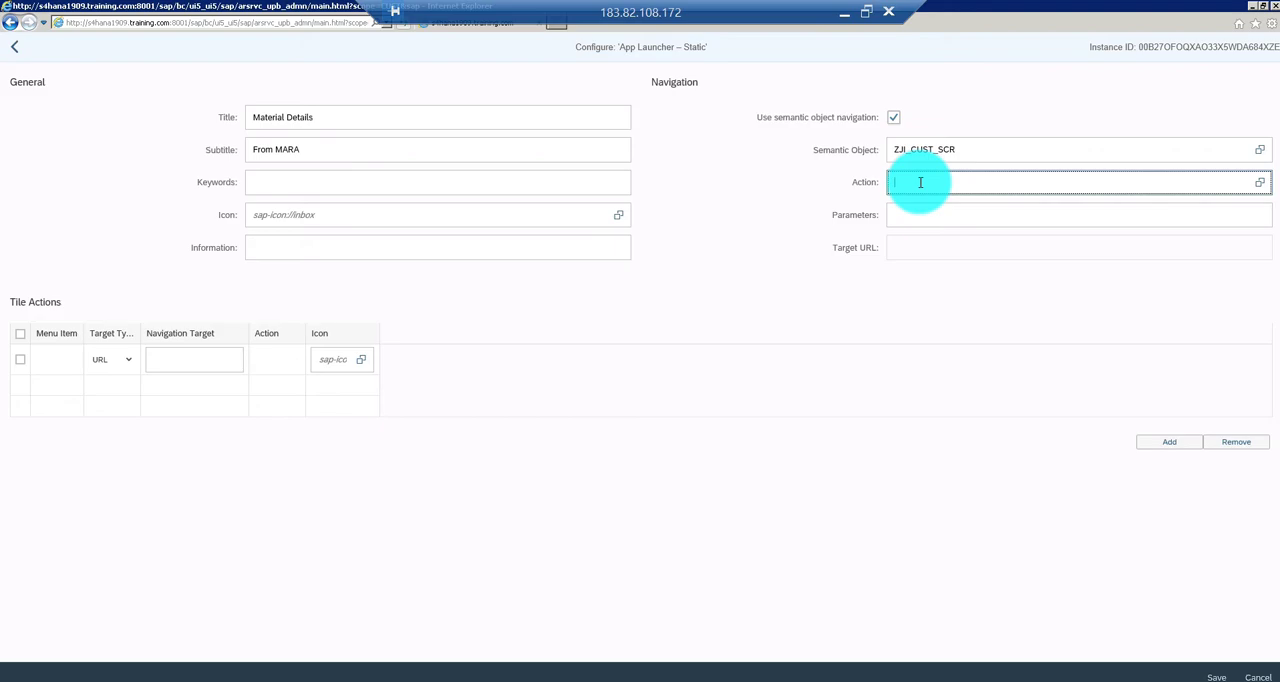
{"action": "key", "text": "F4"}
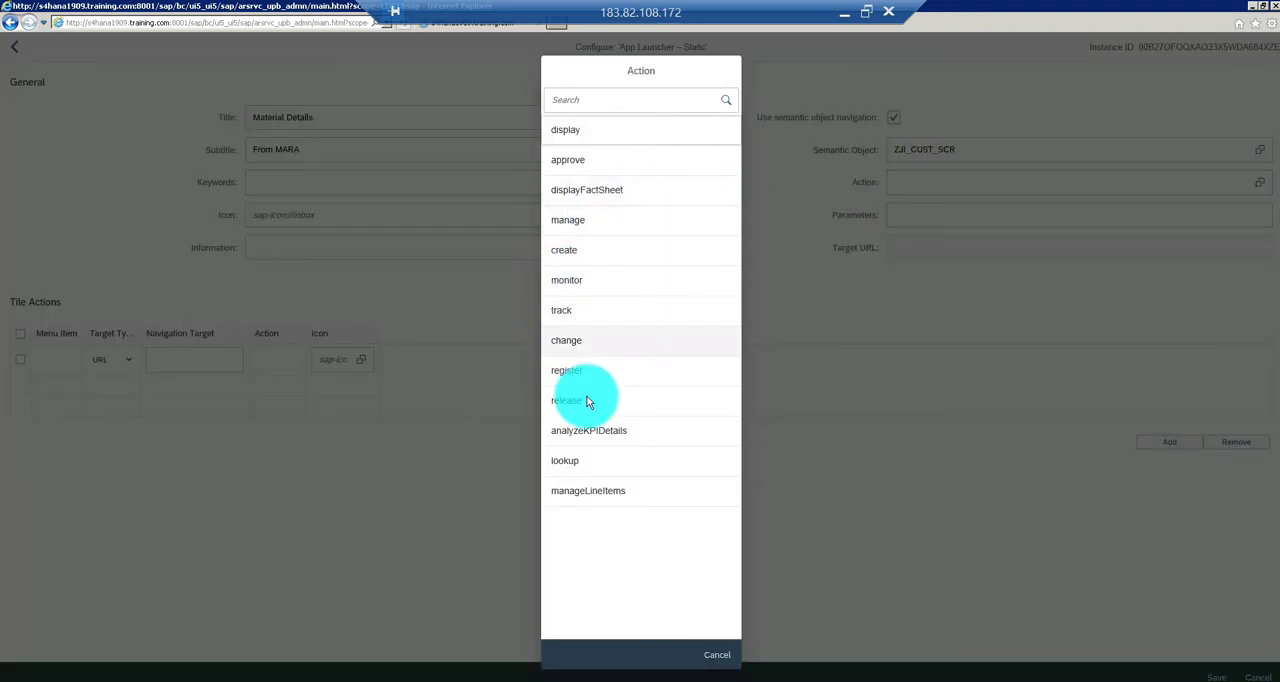
{"action": "left_click", "coordinate": [578, 135]}
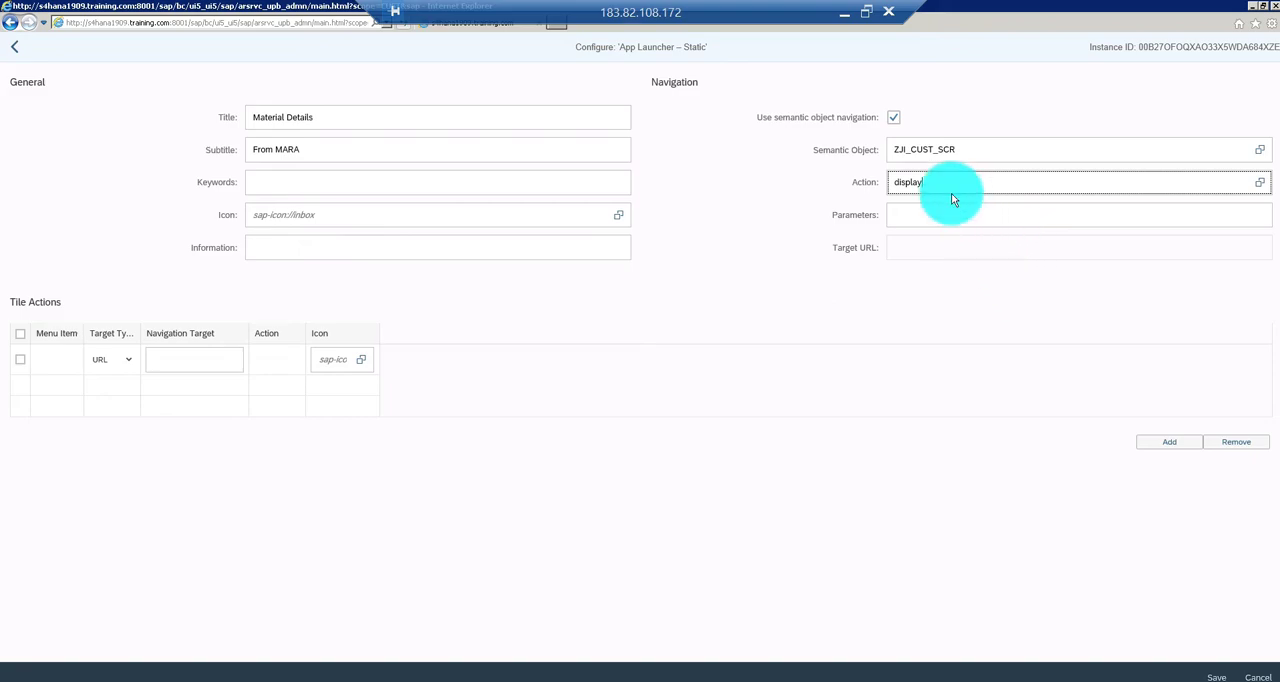
{"action": "left_click", "coordinate": [917, 219]}
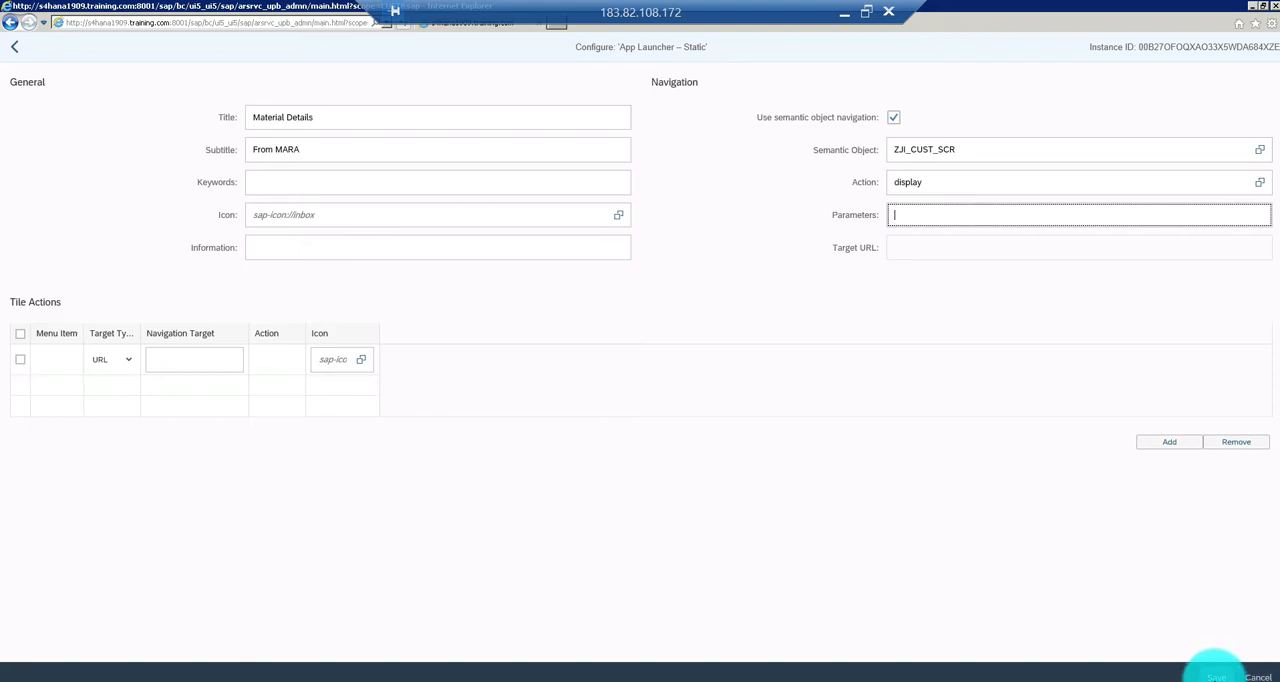
{"action": "left_click", "coordinate": [1216, 677]}
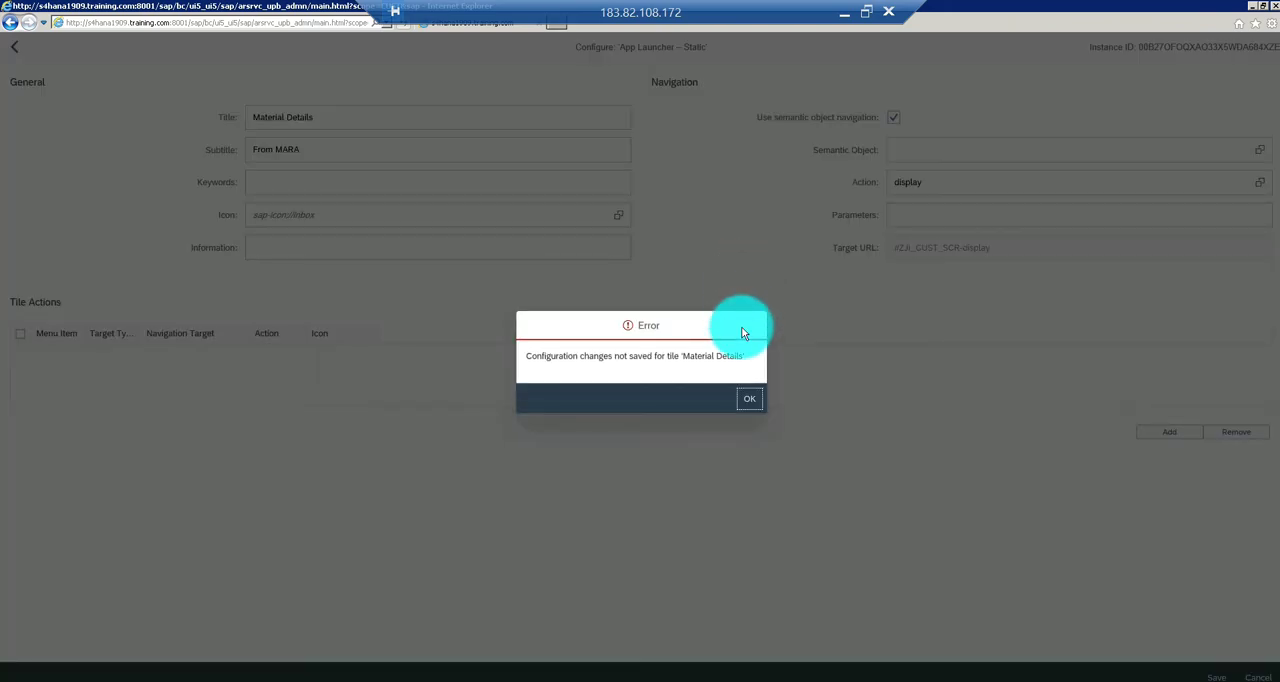
{"action": "left_click", "coordinate": [749, 403]}
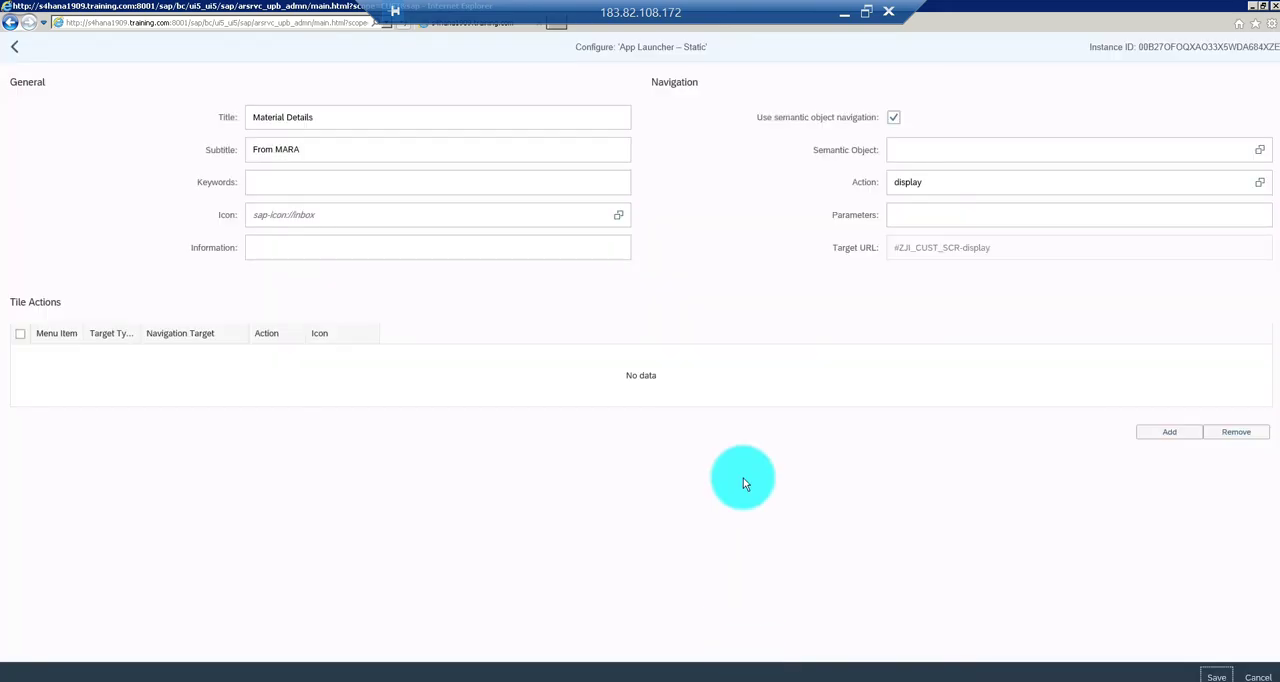
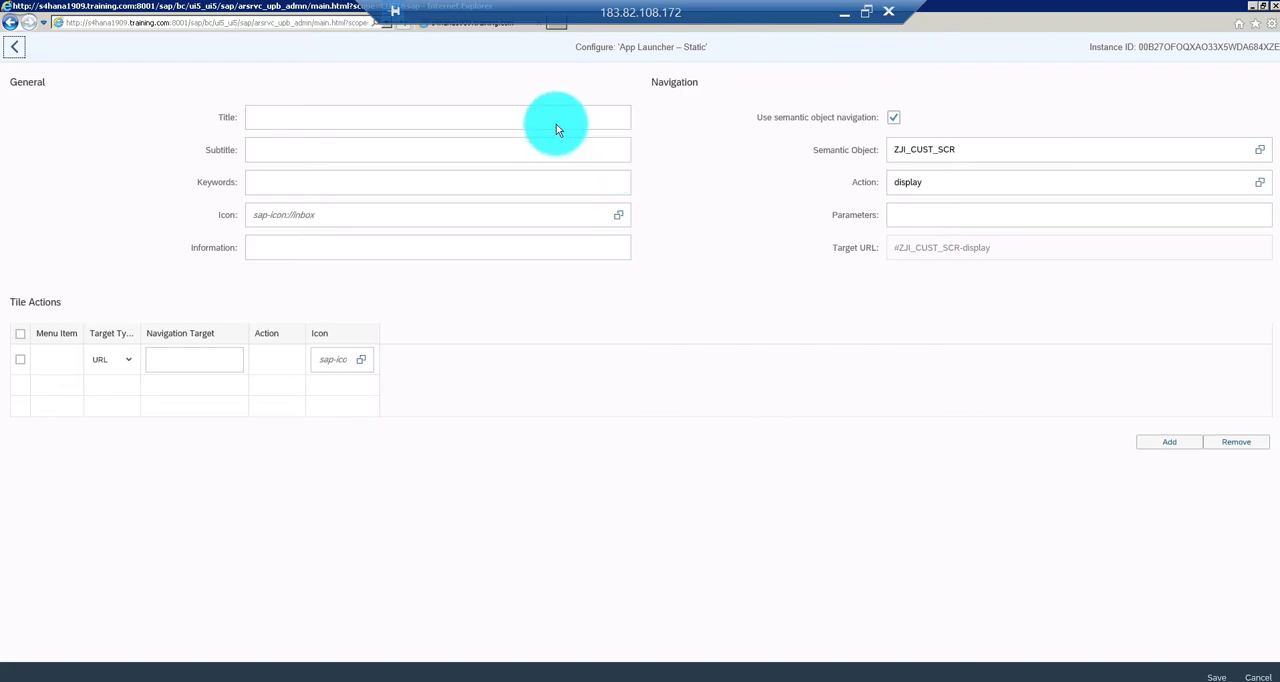
Title the tile Material Details with the subtitle Custom Report and save the tile configuration
{"action": "left_click", "coordinate": [486, 122]}
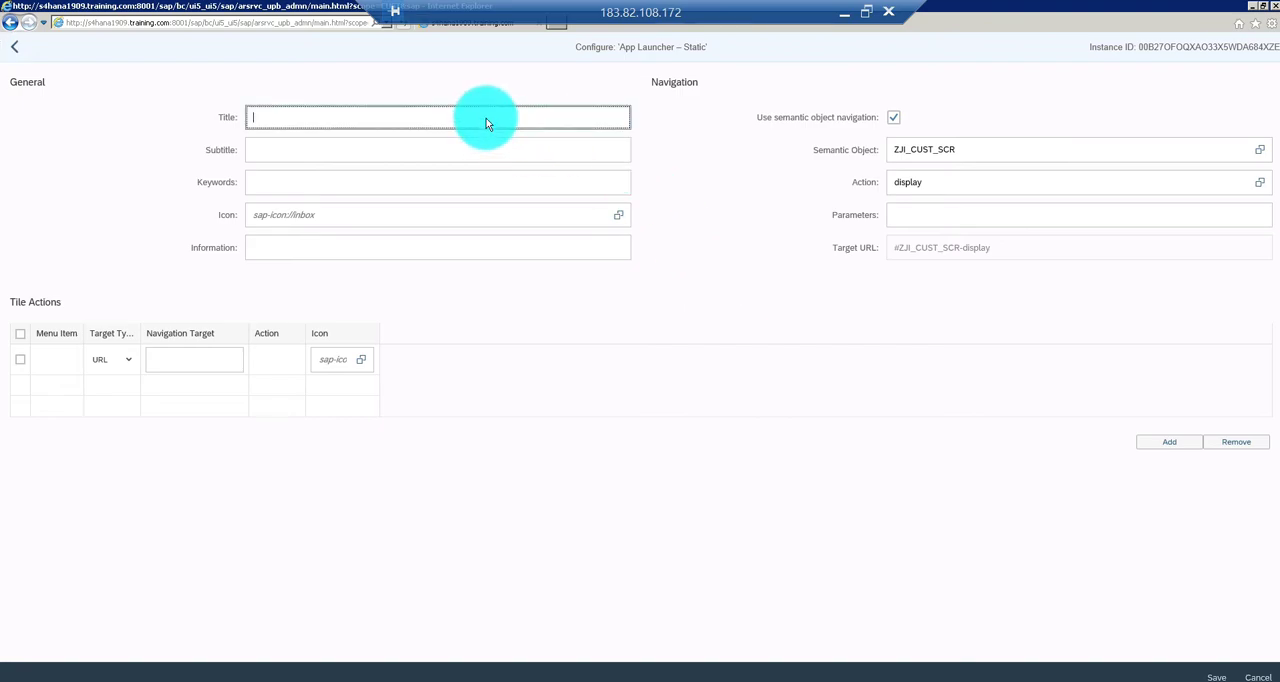
{"action": "type", "text": "Firo"}
{"action": "key", "text": "ctrl+a"}
{"action": "type", "text": "Material Details"}
{"action": "left_click", "coordinate": [451, 152]}
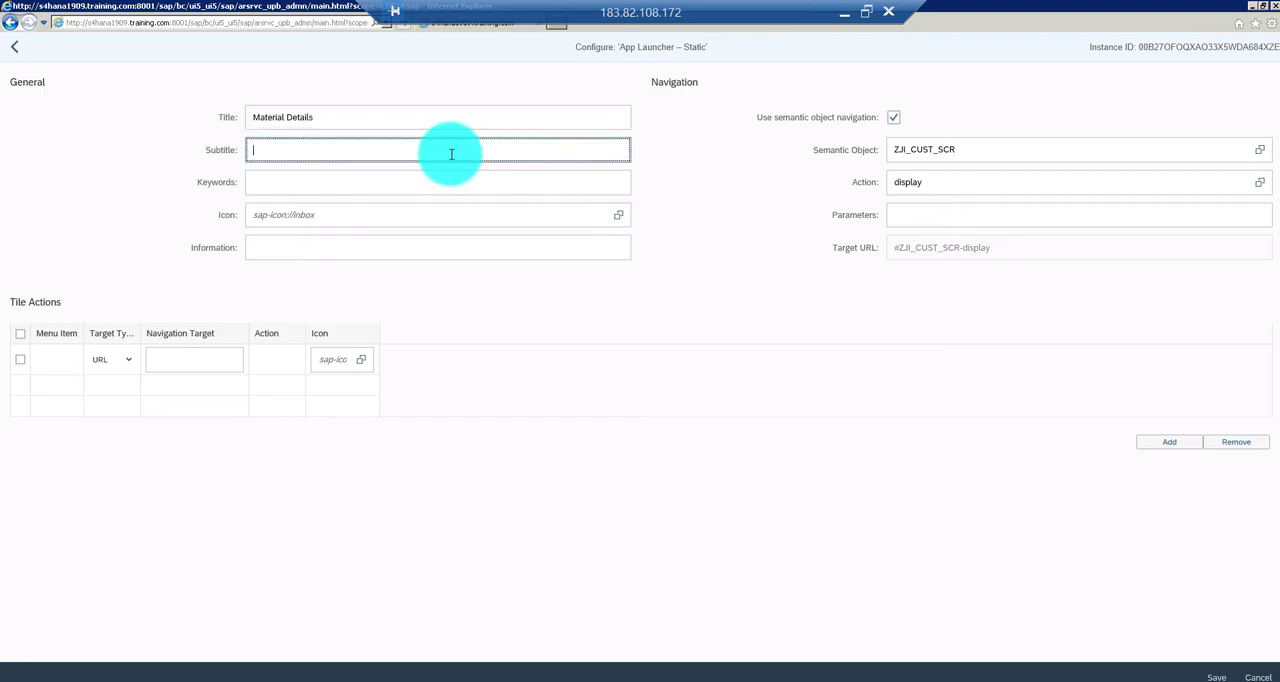
{"action": "type", "text": "Custom Report"}
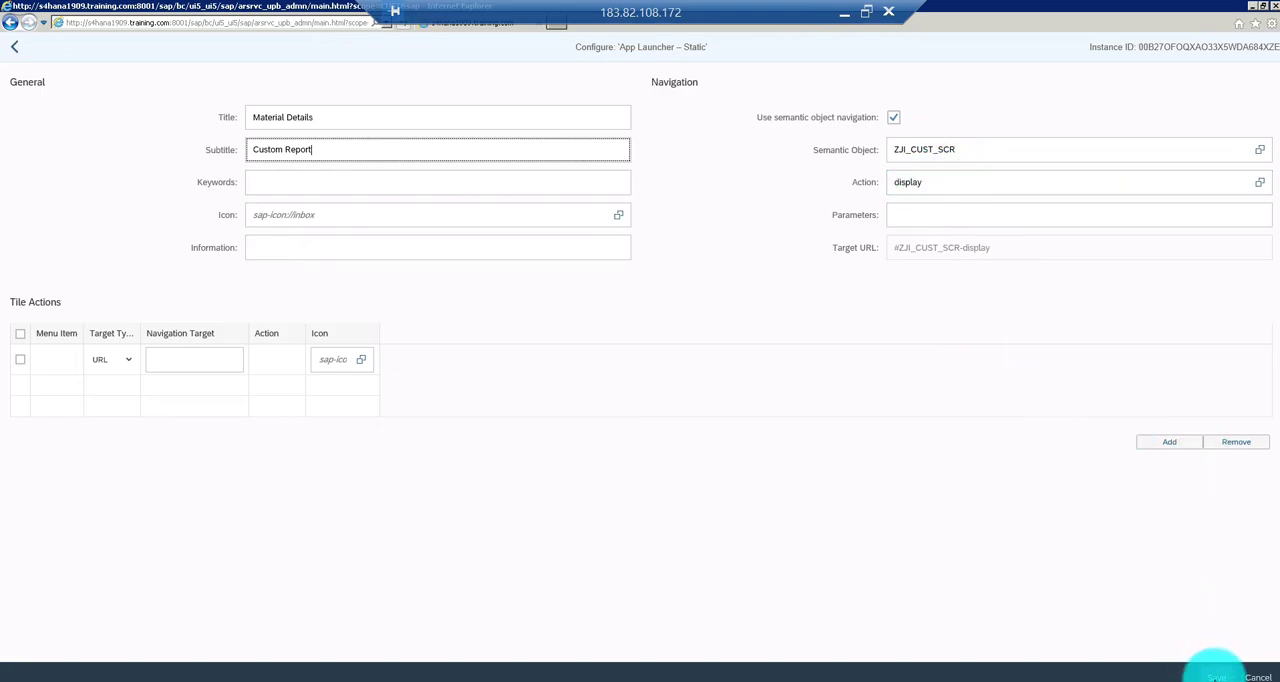
{"action": "left_click", "coordinate": [1216, 676]}
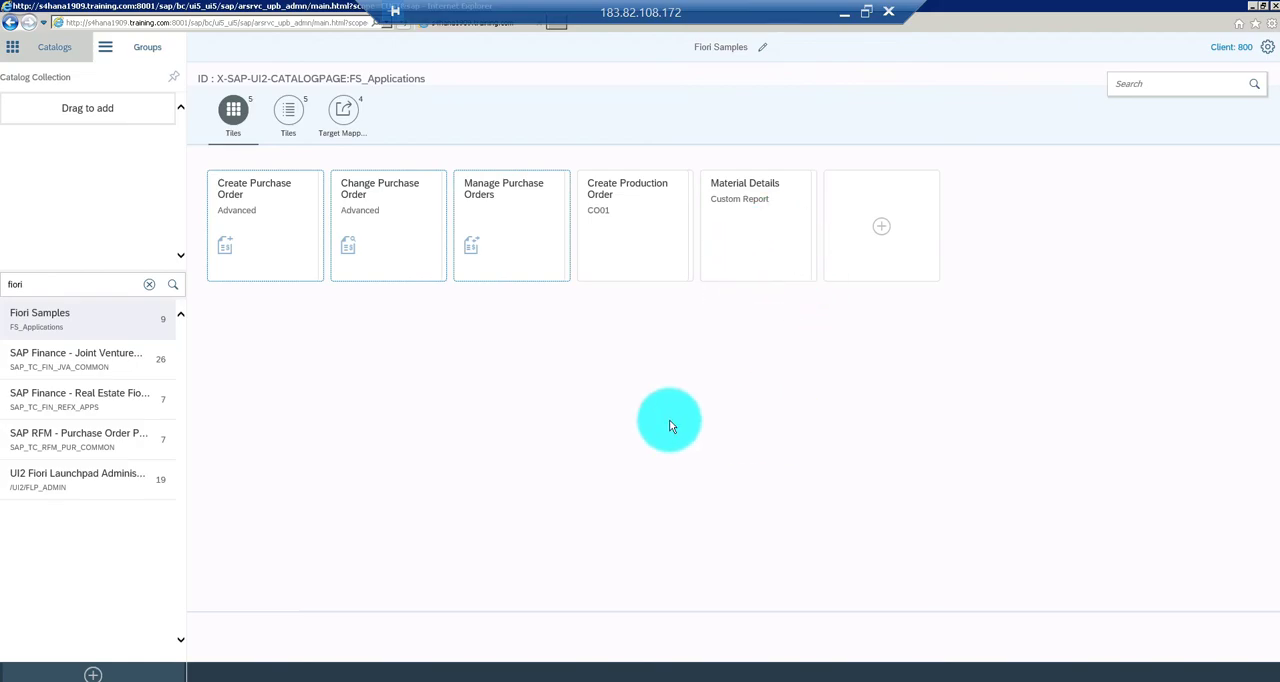
Create a target mapping in the Fiori Samples catalog with semantic object ZJI_CUST_SCR and action display
{"action": "left_click", "coordinate": [347, 121]}
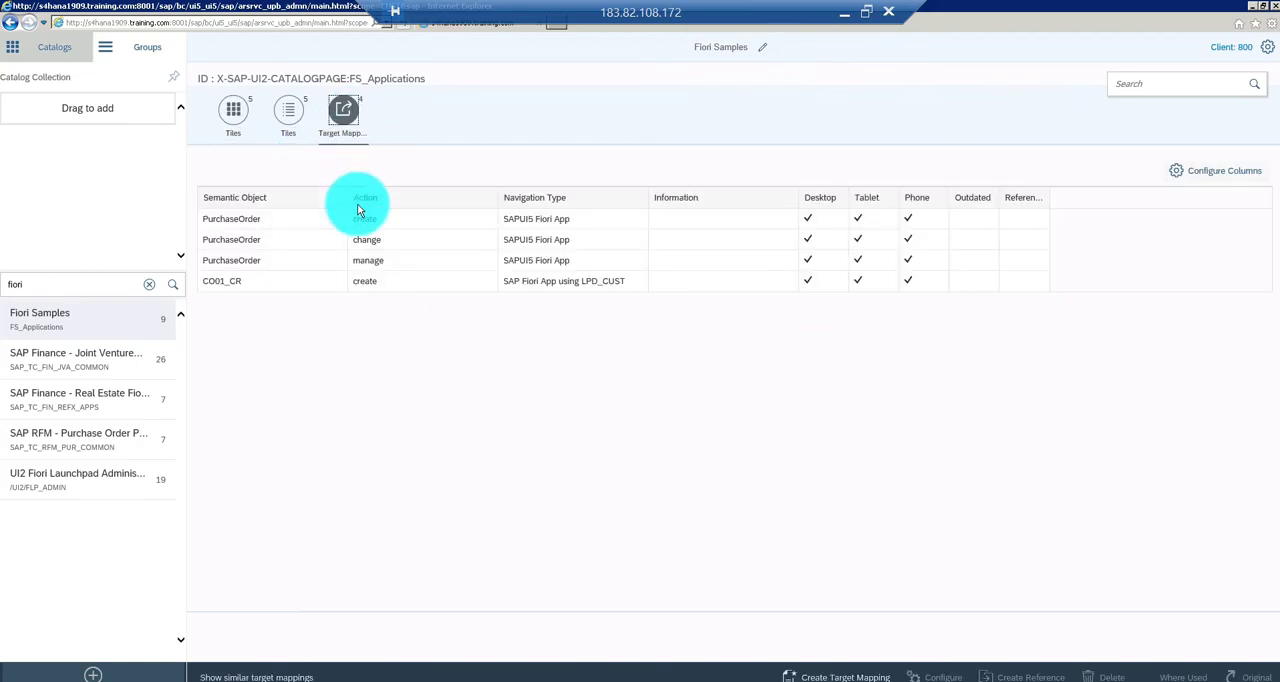
{"action": "left_click", "coordinate": [838, 677]}
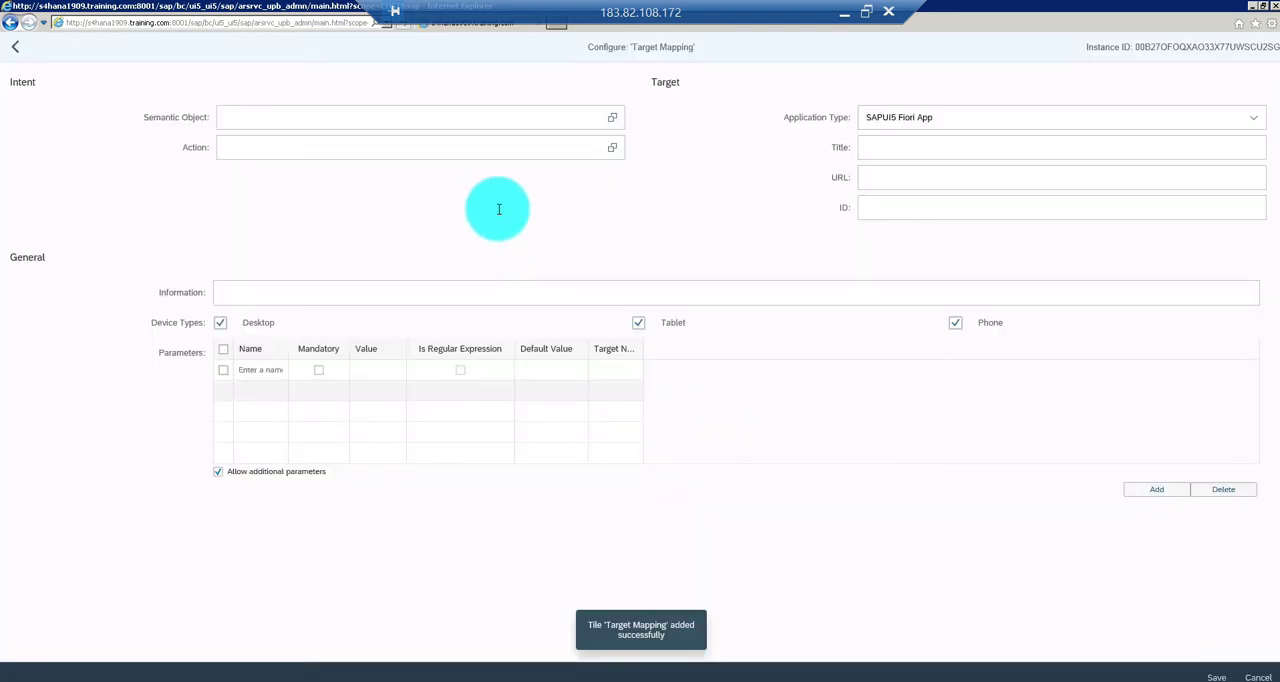
{"action": "left_click", "coordinate": [414, 117]}
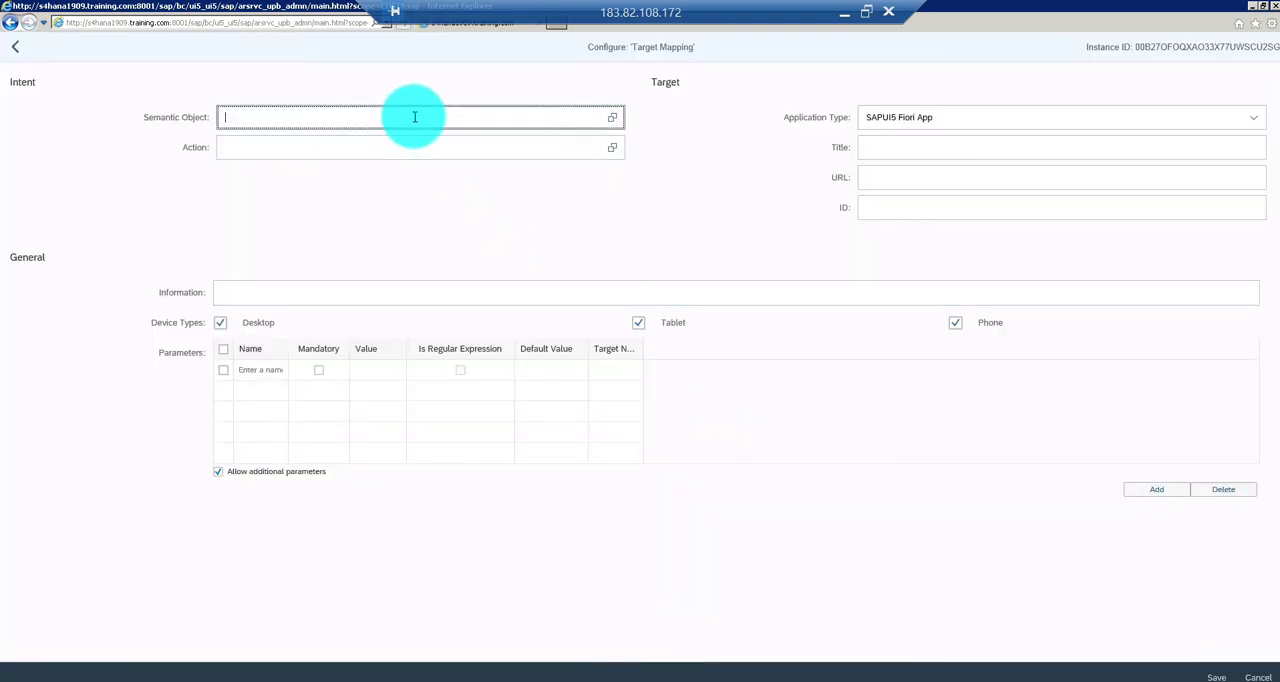
{"action": "type", "text": "ZJICO01"}
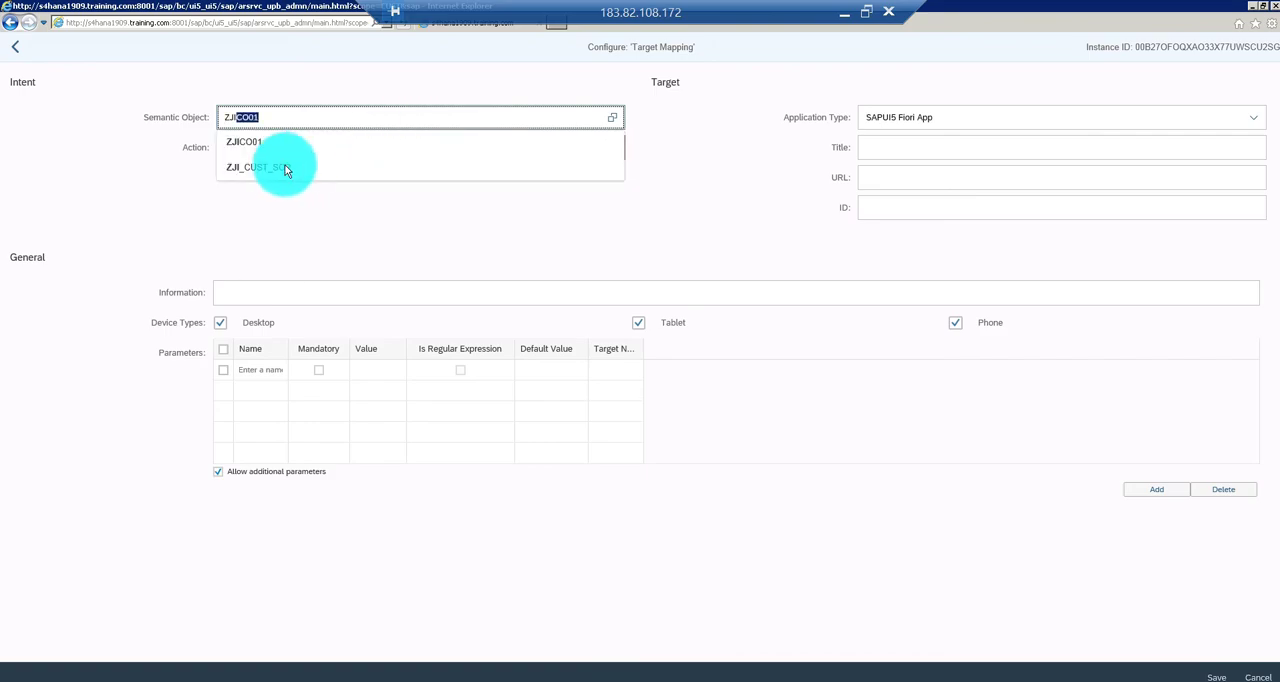
{"action": "left_click", "coordinate": [274, 166]}
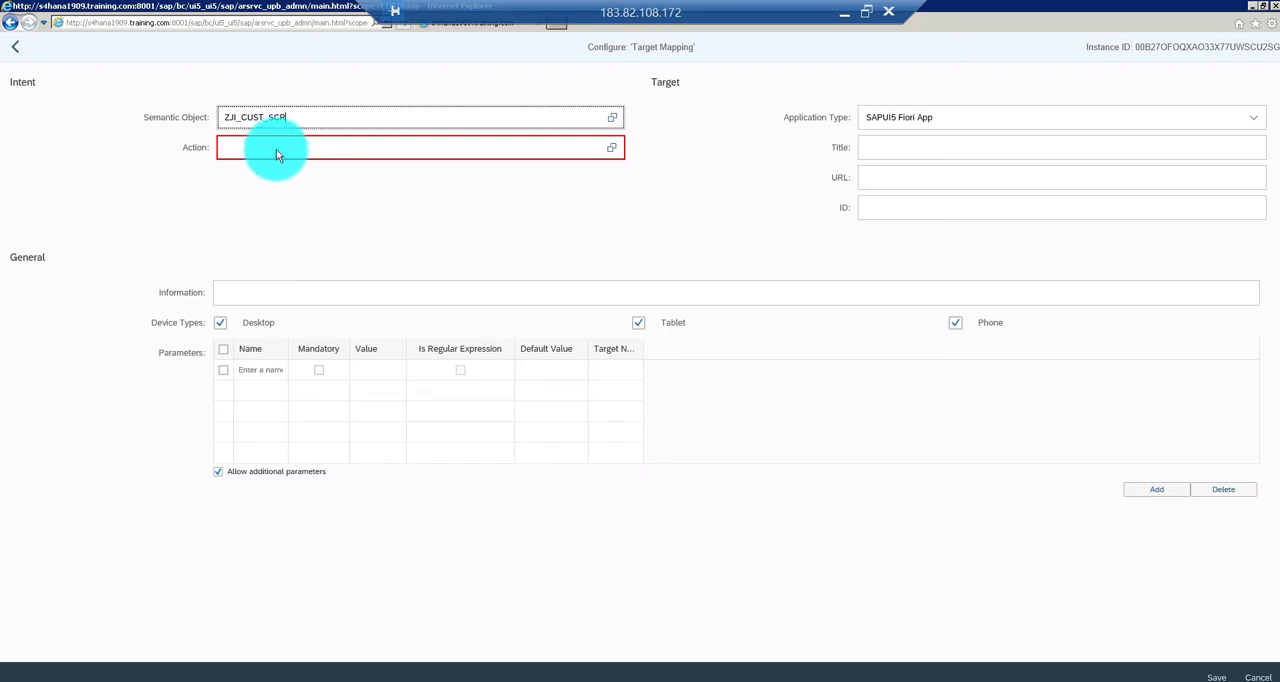
{"action": "type", "text": "dis"}
{"action": "key", "text": "BackSpace"}
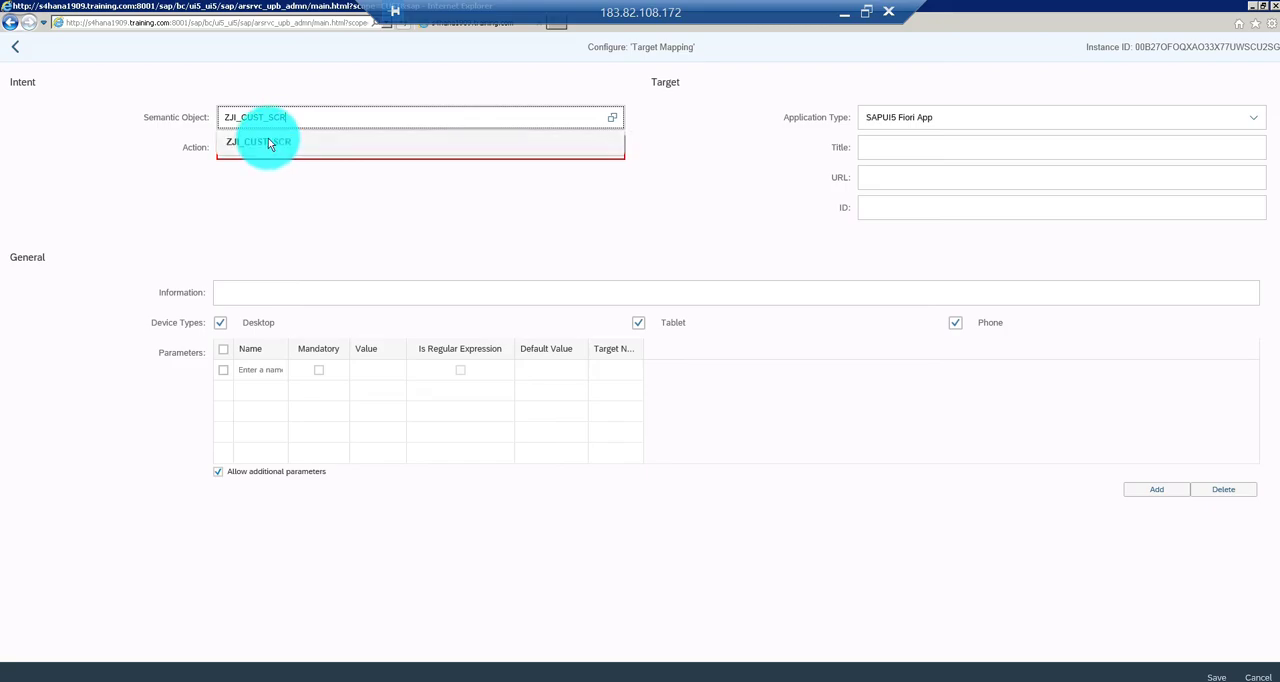
{"action": "left_click", "coordinate": [279, 148]}
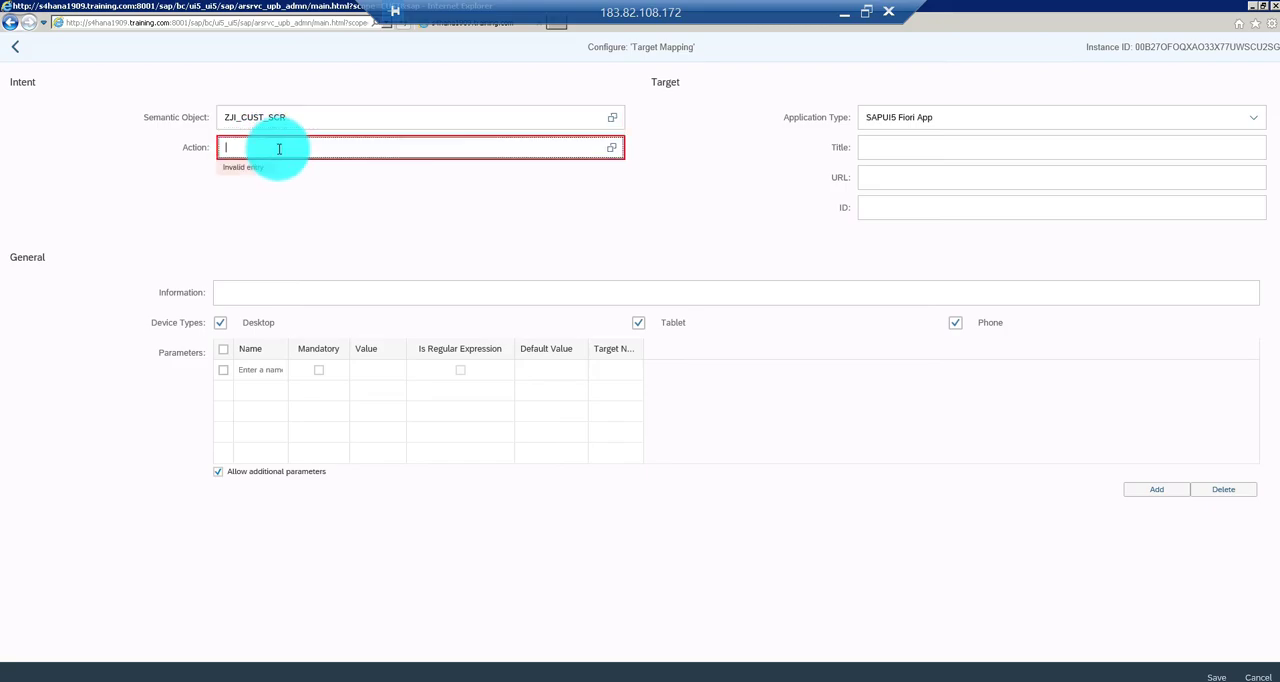
{"action": "type", "text": "display"}
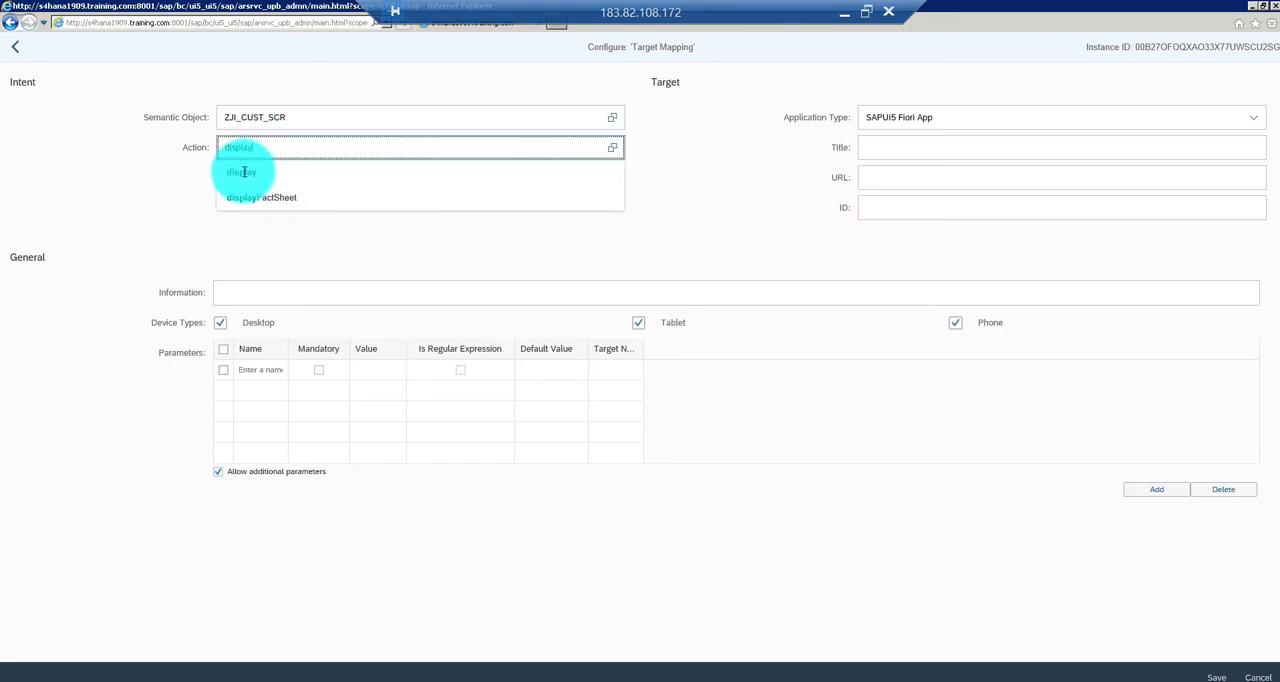
{"action": "left_click", "coordinate": [243, 172]}
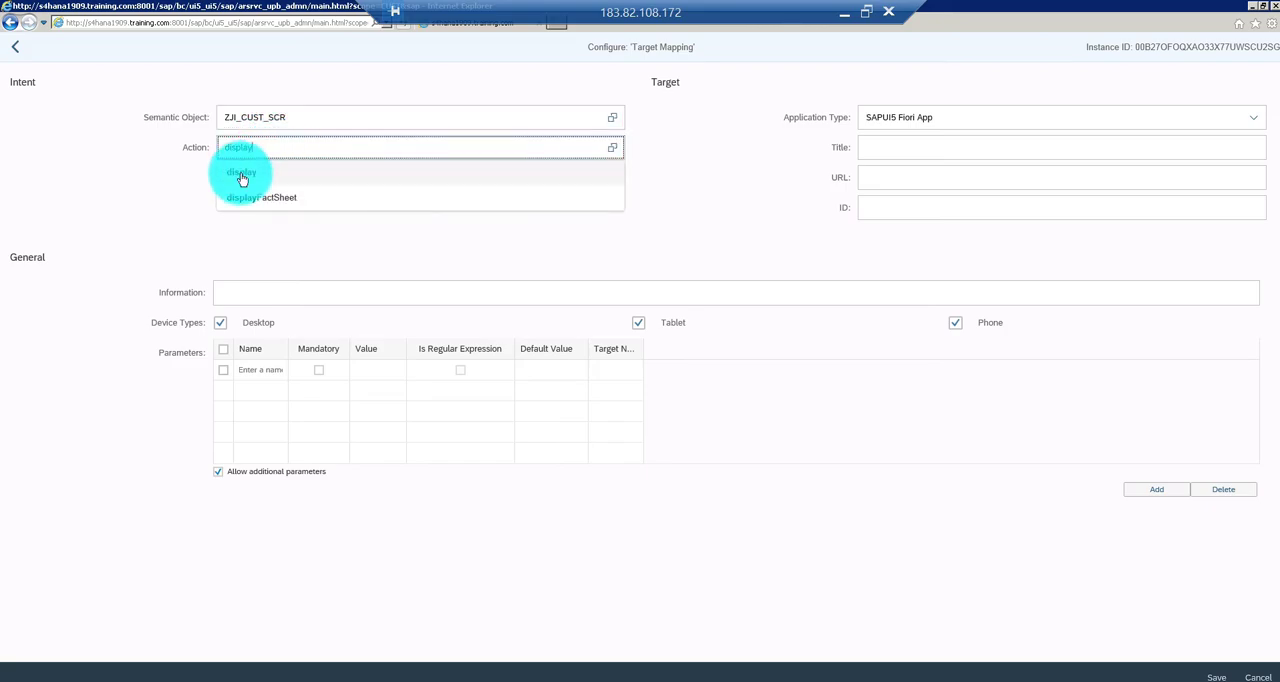
Set the target mapping's application type to SAP Fiori App using LPD_CUST
{"action": "left_click", "coordinate": [1088, 117]}
{"action": "left_click", "coordinate": [1254, 118]}
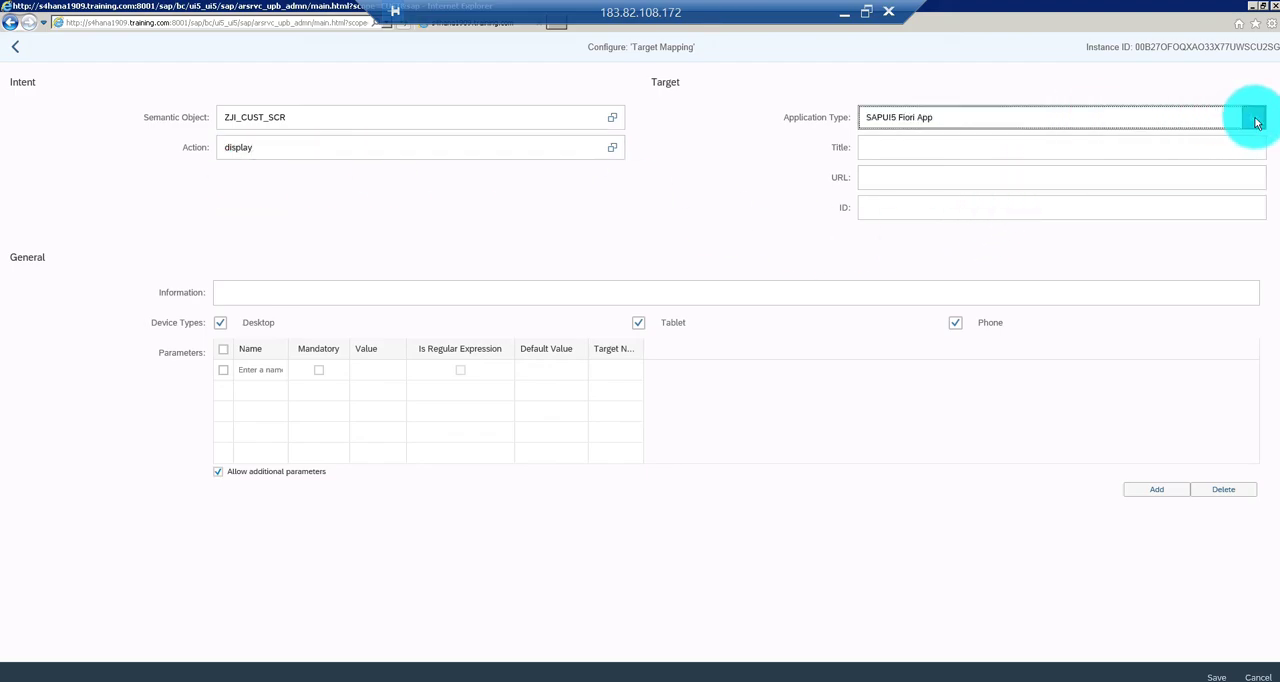
{"action": "left_click", "coordinate": [1079, 149]}
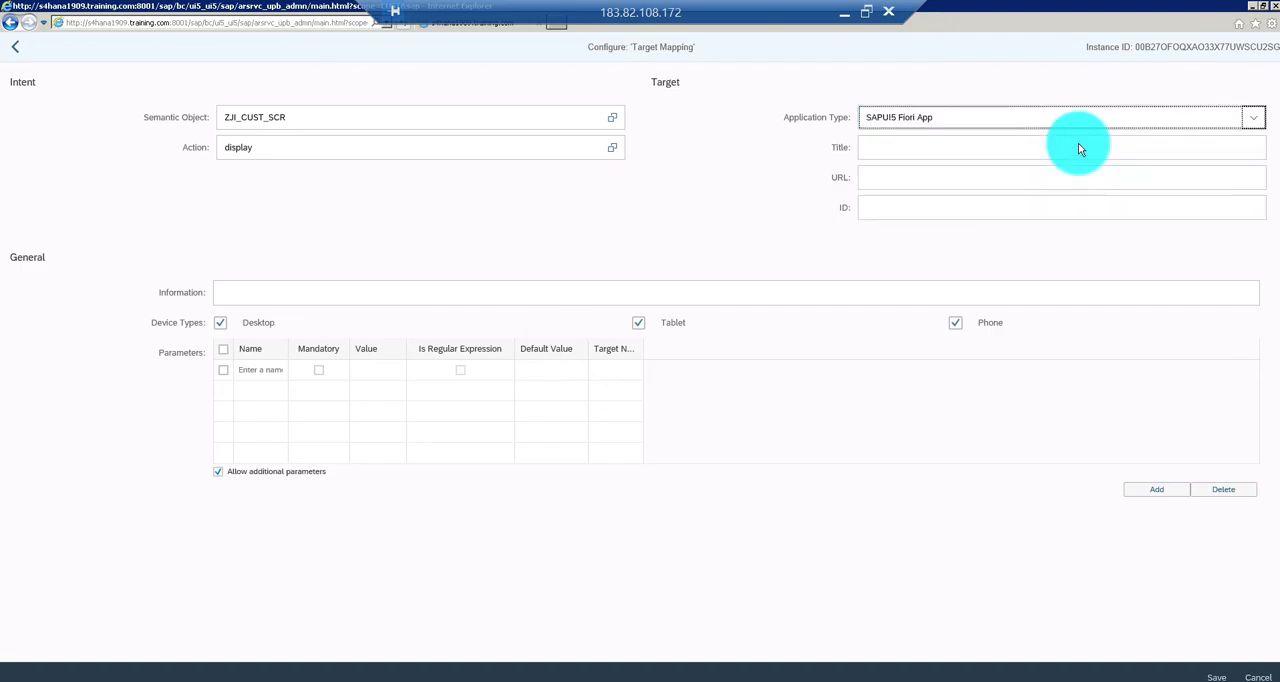
Enter ZJI_FROLES as the mapping's launchpad role and TRANSACTION as its launchpad instance
{"action": "left_click", "coordinate": [994, 150]}
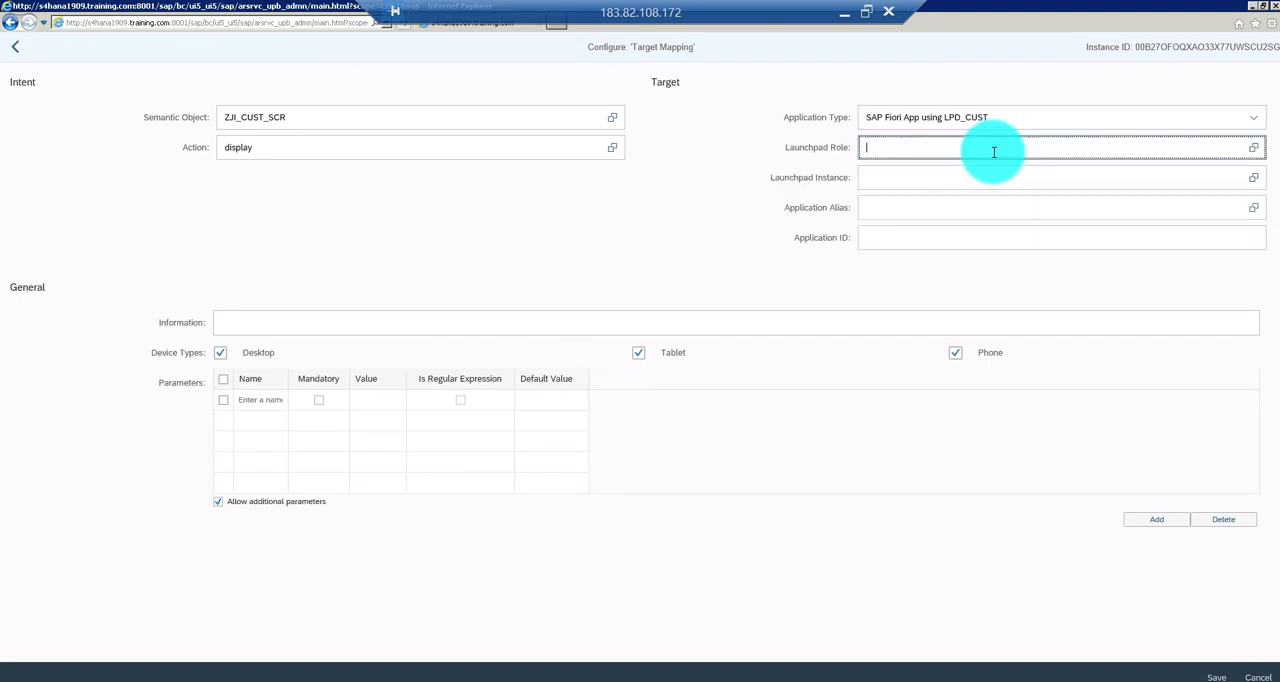
{"action": "type", "text": "ZJI_FROLES"}
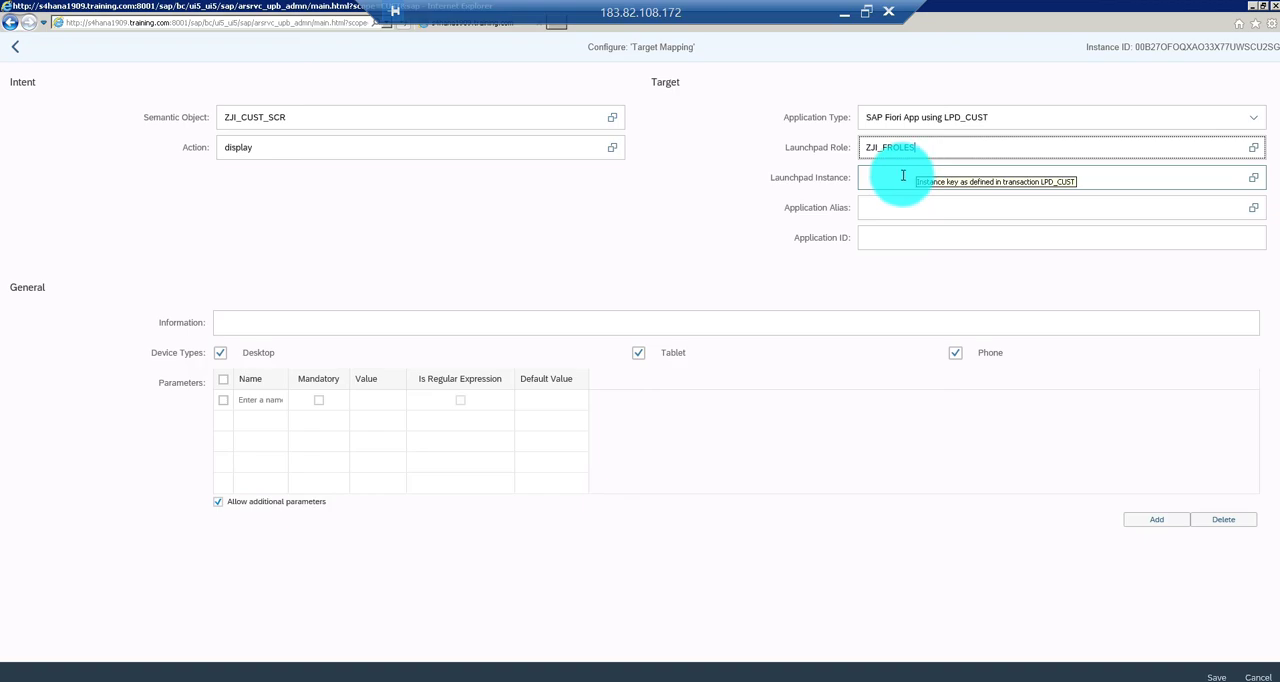
{"action": "left_click", "coordinate": [903, 176]}
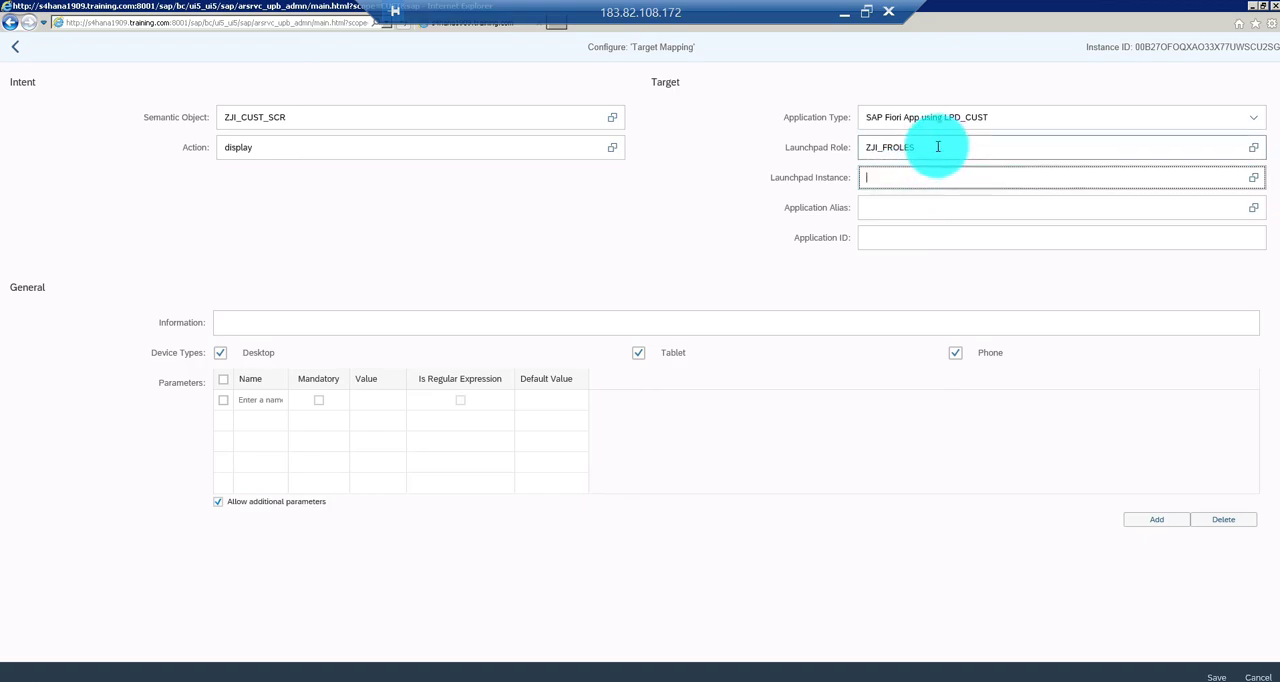
{"action": "left_click", "coordinate": [937, 147]}
{"action": "key", "text": "BackSpace"}
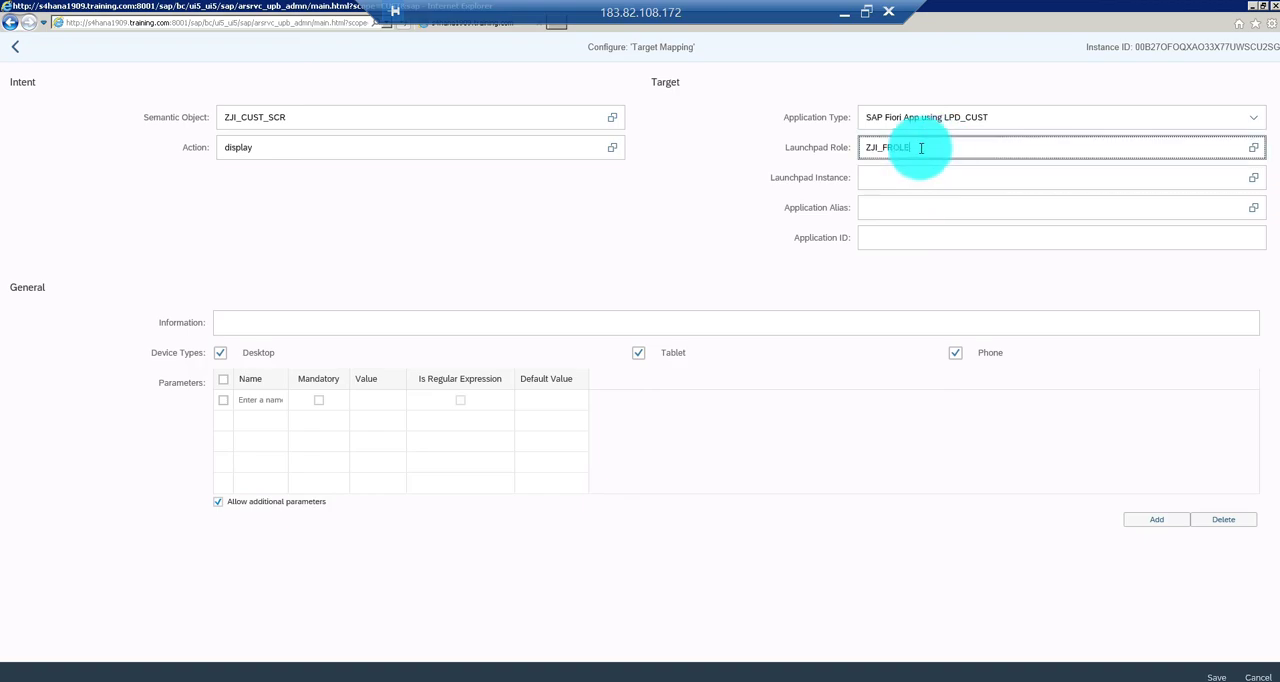
{"action": "type", "text": "S"}
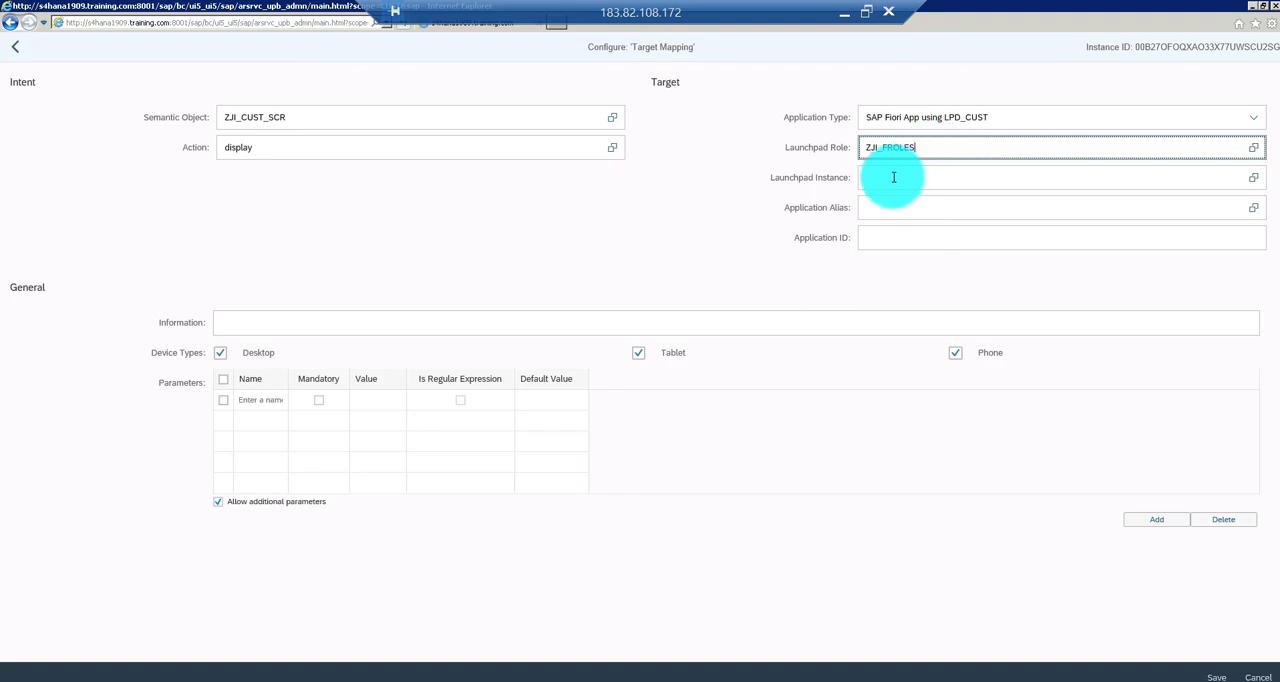
{"action": "left_click", "coordinate": [890, 177]}
{"action": "type", "text": "TR"}
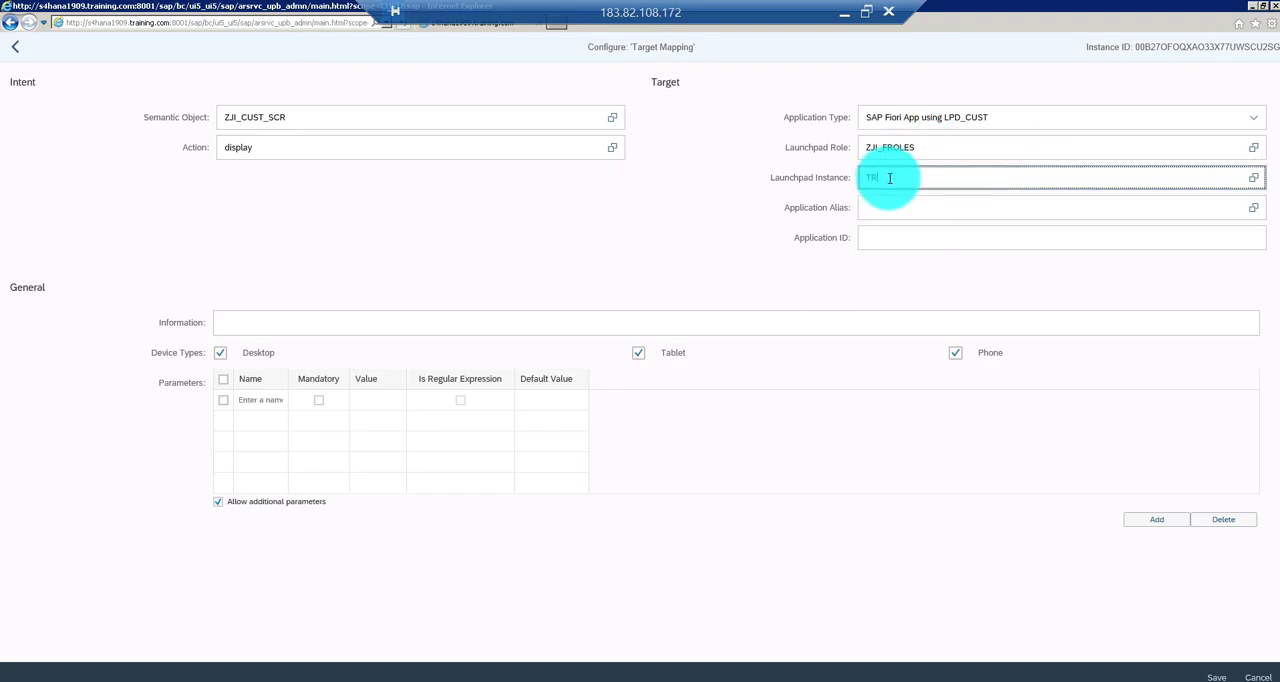
{"action": "type", "text": "ANSACTION"}
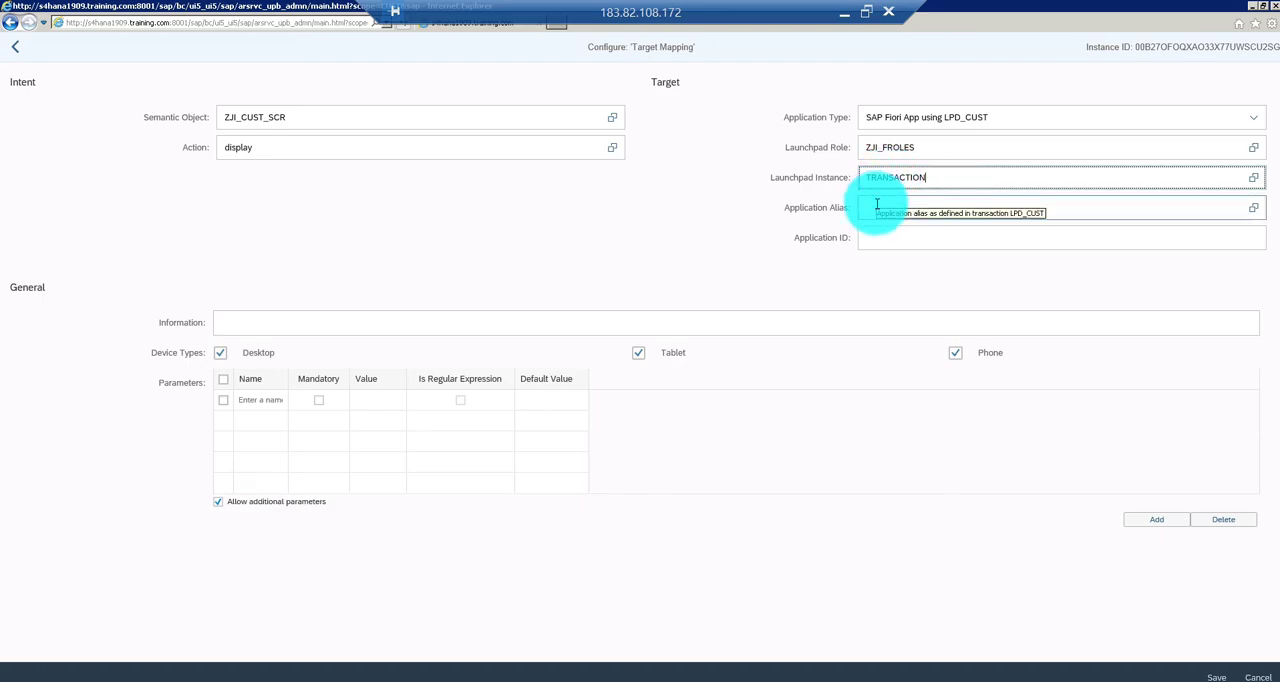
Switch to the SAP GUI launchpad window showing Report For Material Details and copy its application alias FIORI_SCREEN
{"action": "left_click", "coordinate": [880, 208]}
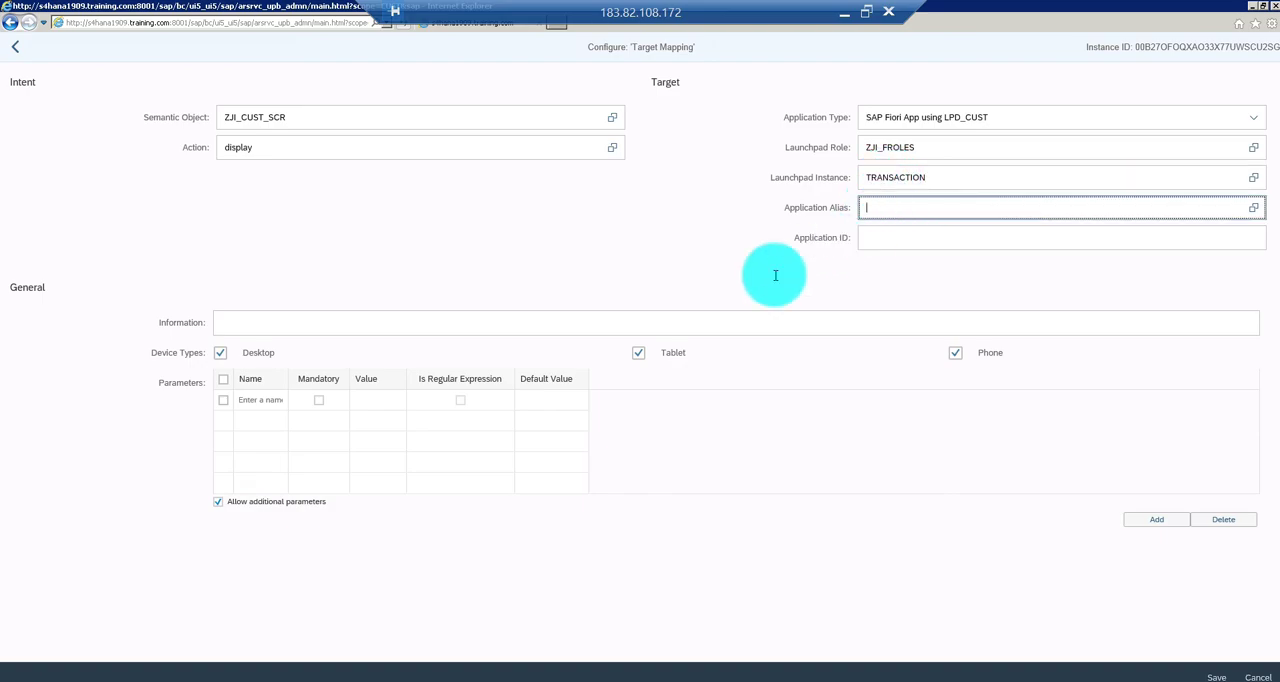
{"action": "left_click", "coordinate": [215, 679]}
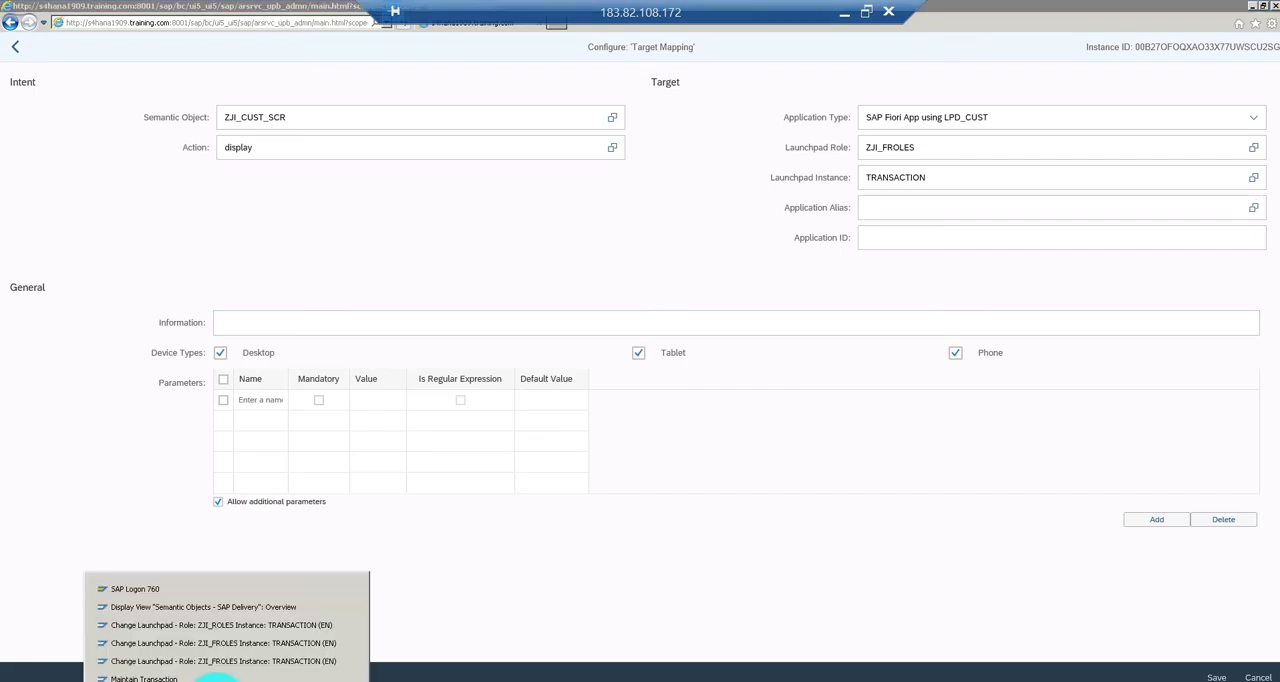
{"action": "left_click", "coordinate": [219, 657]}
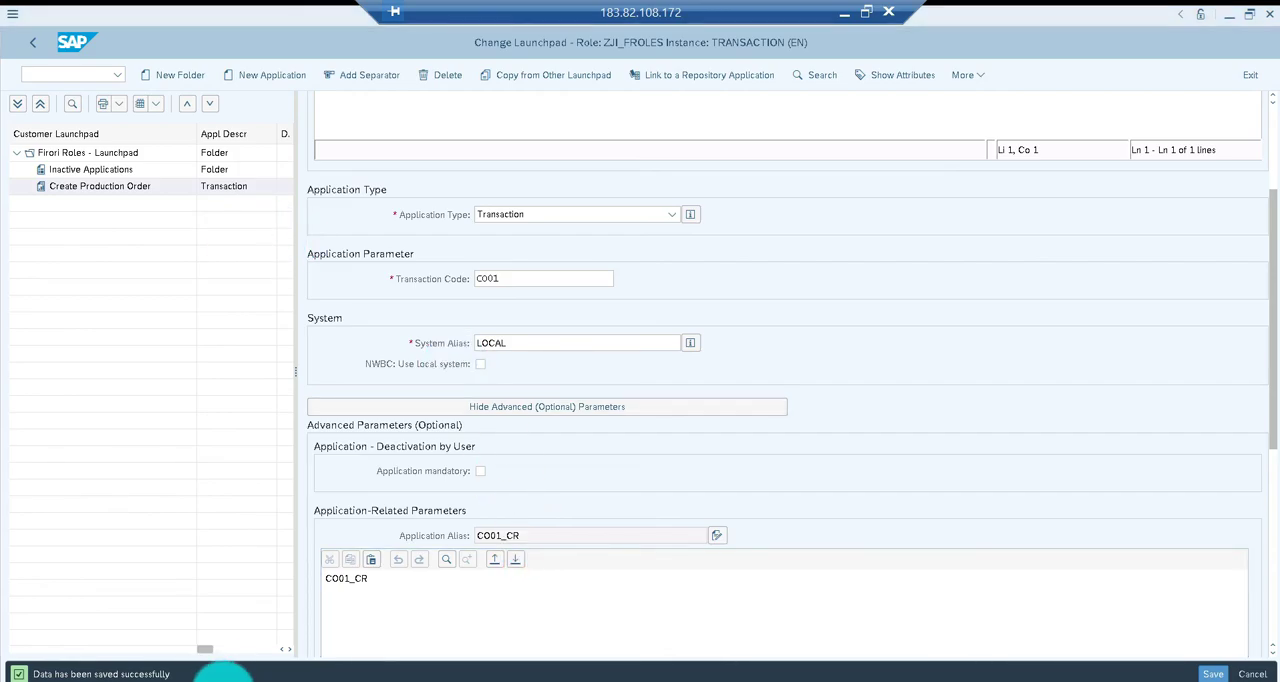
{"action": "left_click", "coordinate": [215, 676]}
{"action": "left_click", "coordinate": [218, 645]}
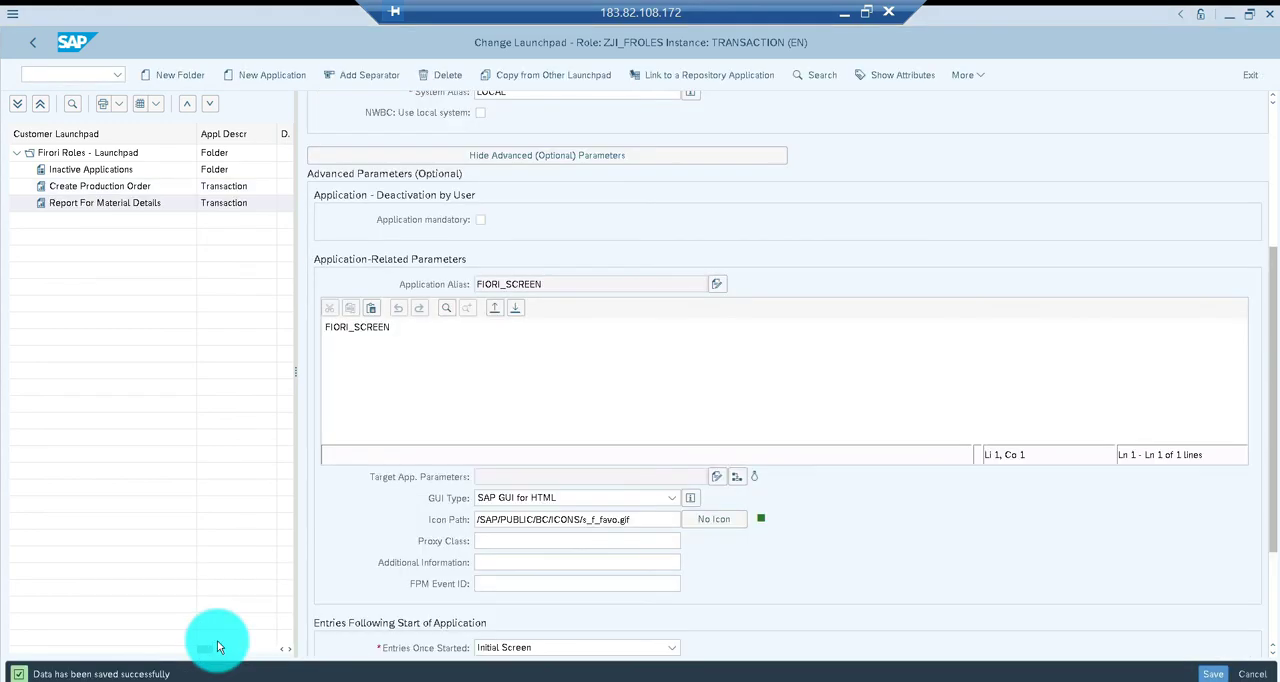
{"action": "left_click", "coordinate": [410, 325]}
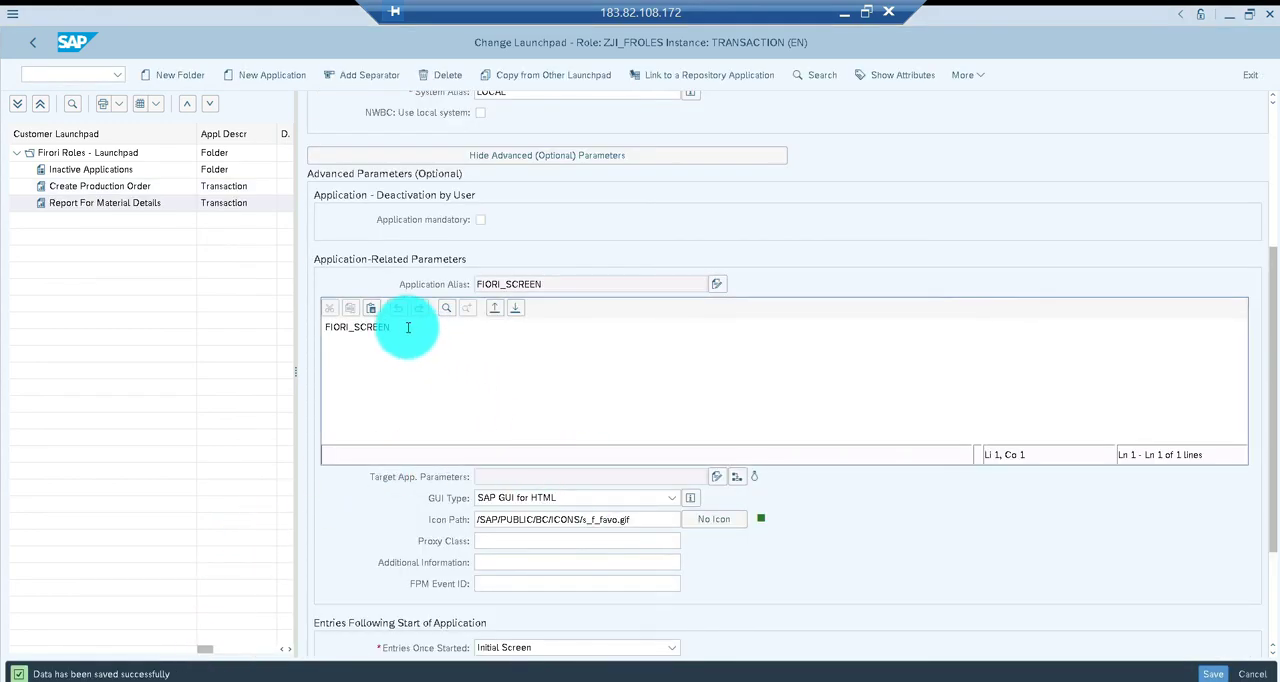
{"action": "left_click_drag", "start_coordinate": [403, 327], "coordinate": [320, 328]}
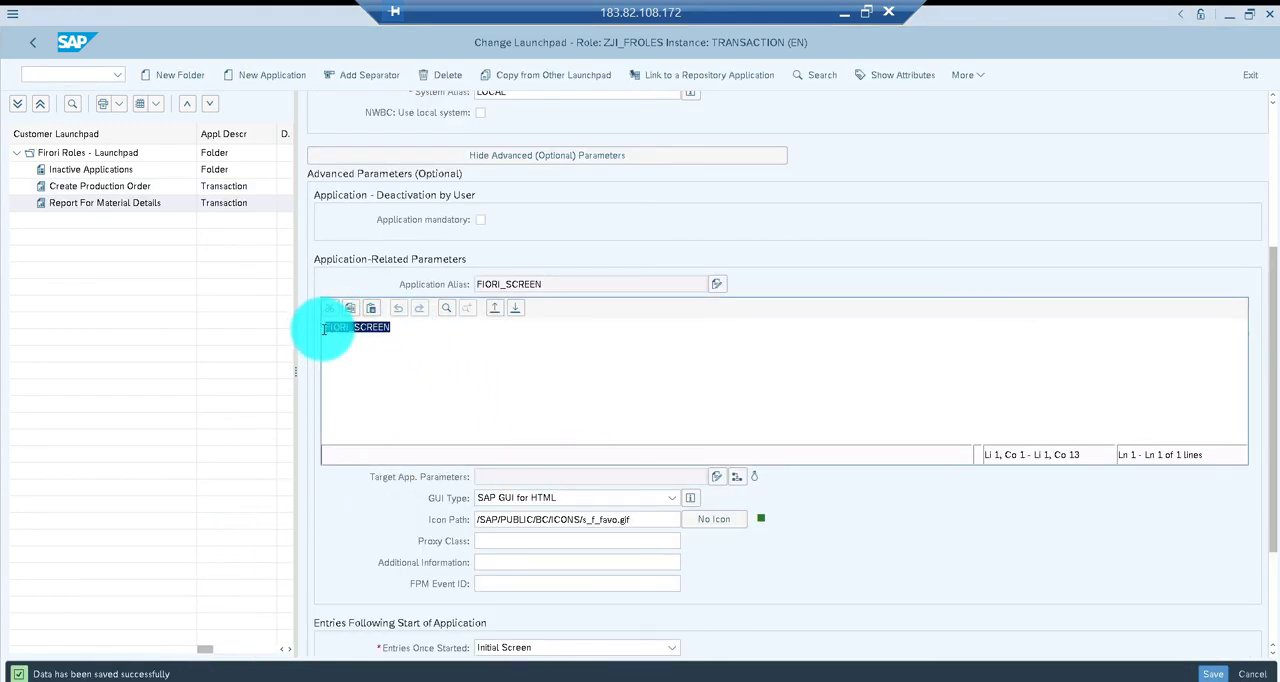
Switch back to the Fiori launchpad designer, set the application alias to FIORI_SCREEN and save the target mapping
{"action": "key", "text": "alt+Tab"}
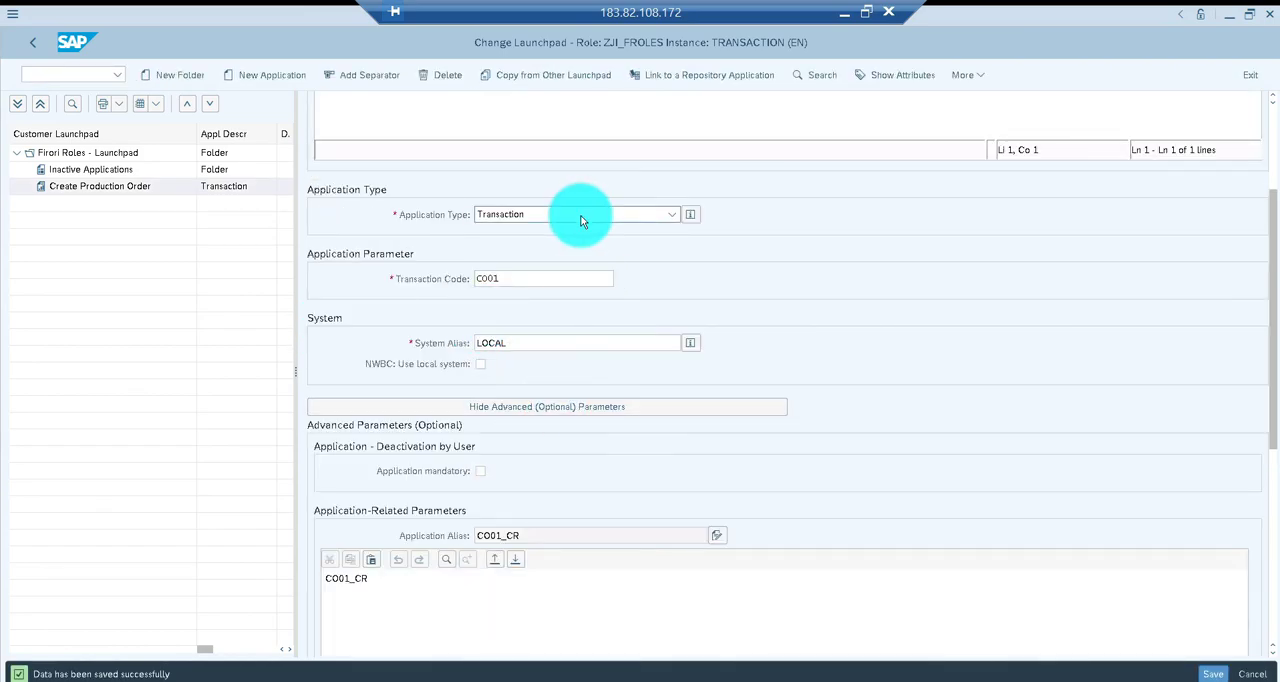
{"action": "key", "text": "alt+Tab"}
{"action": "key", "text": "alt+Tab"}
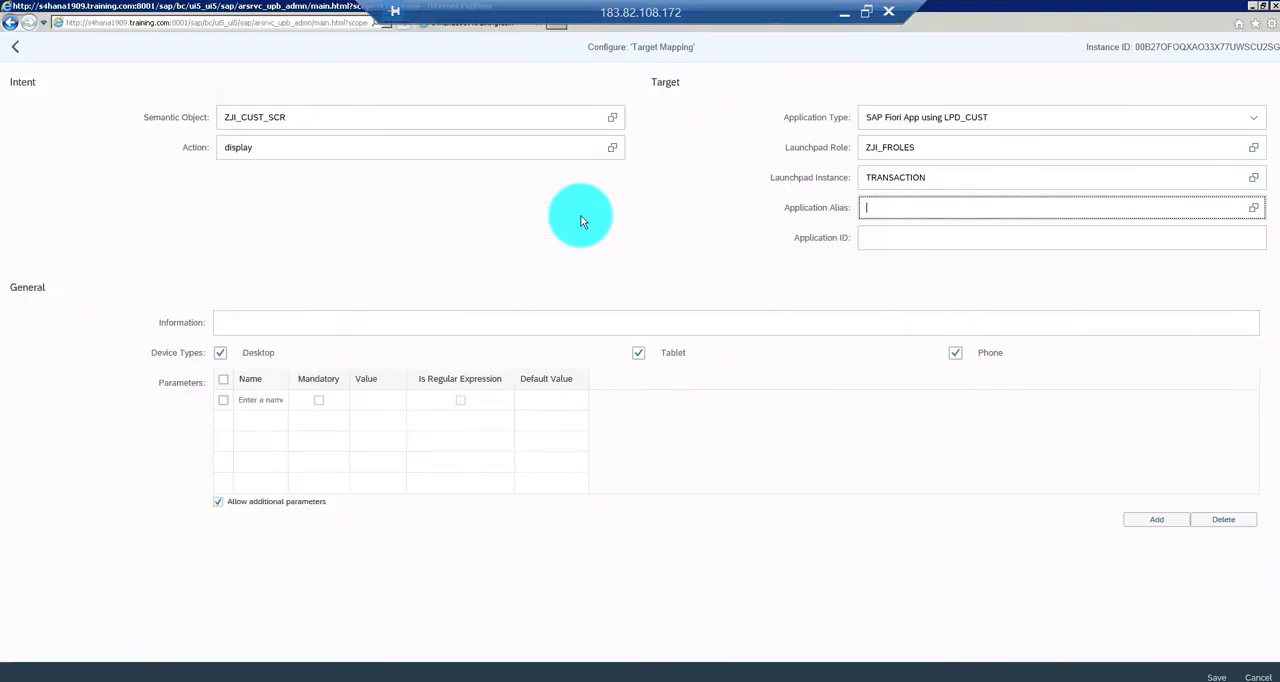
{"action": "type", "text": "FIORI_"}
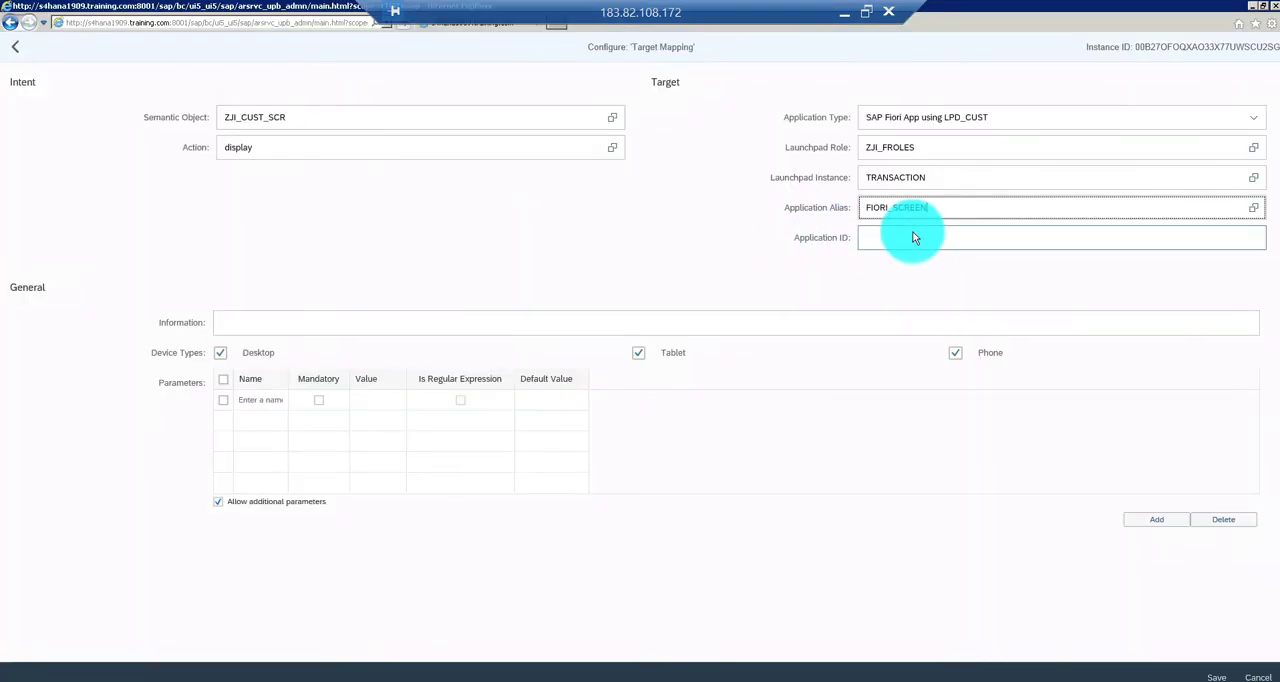
{"action": "type", "text": "SCREEN"}
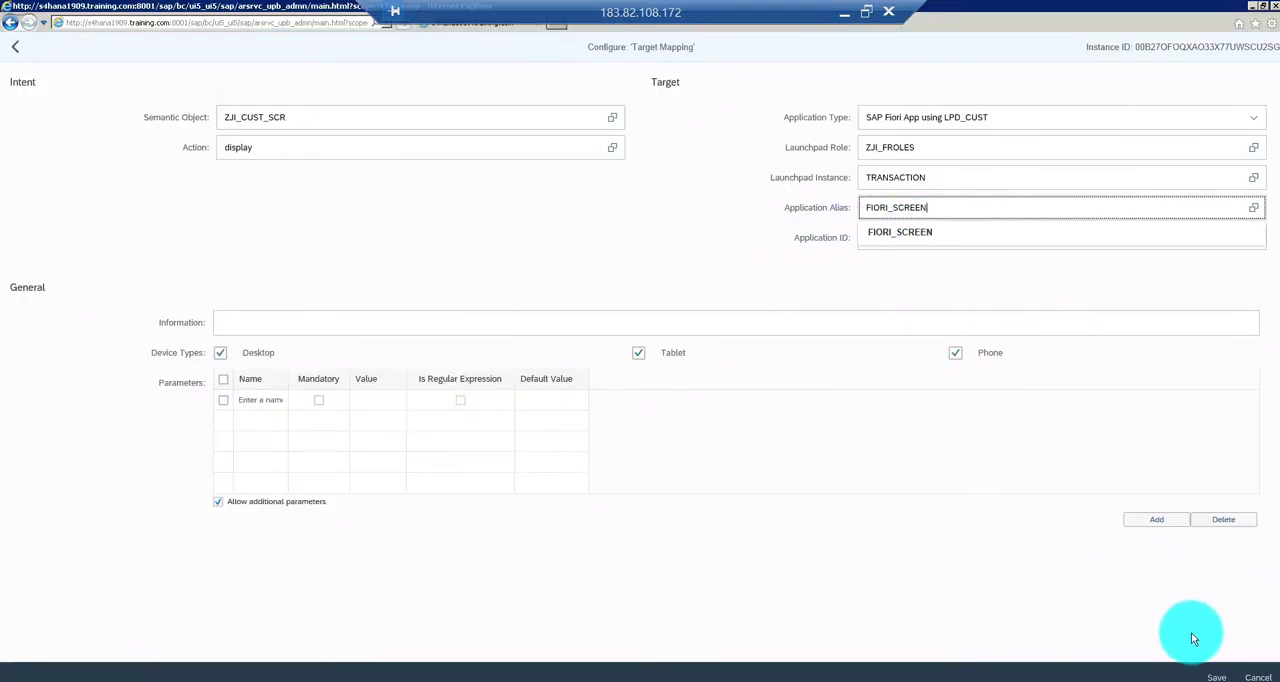
{"action": "left_click", "coordinate": [1216, 676]}
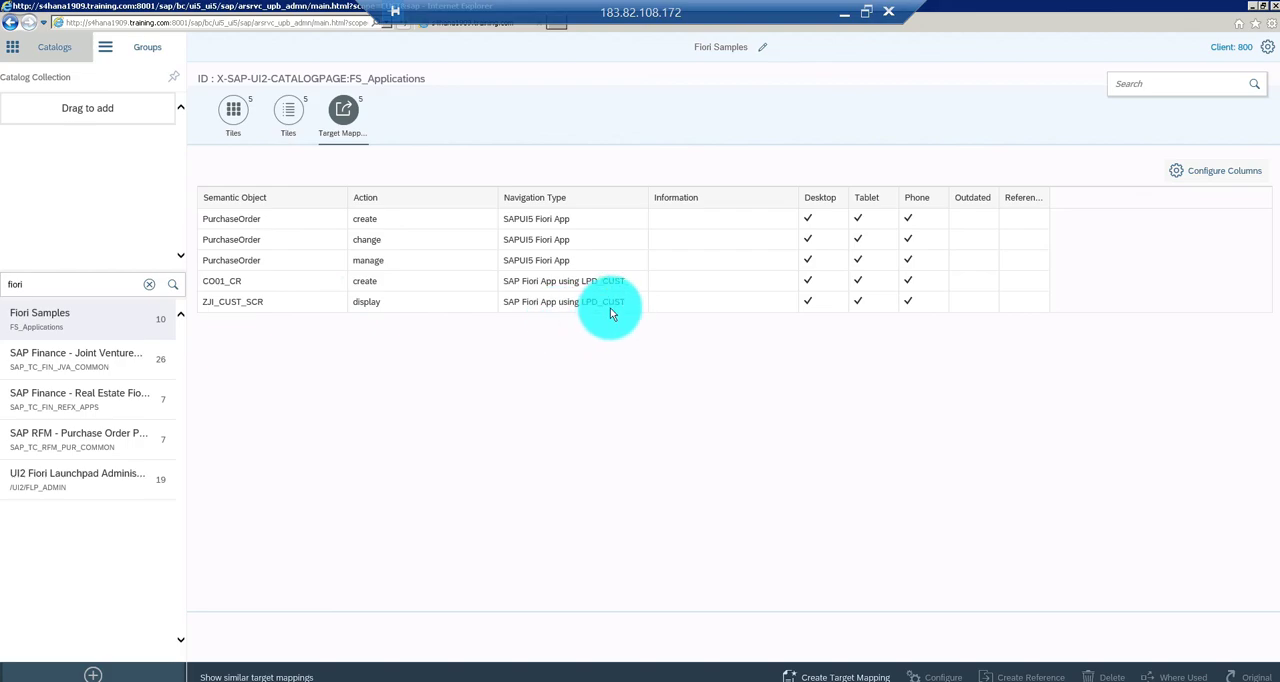
Display the launchpad groups and search them for fiori
{"action": "left_click", "coordinate": [145, 50]}
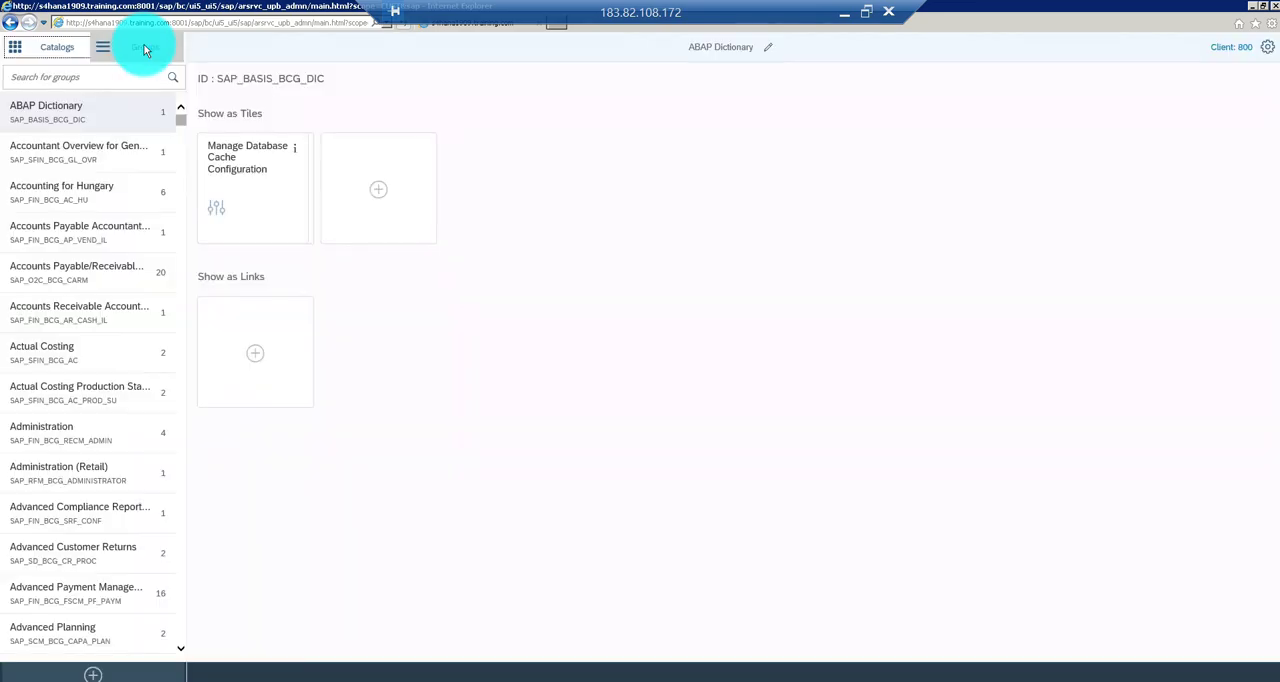
{"action": "left_click", "coordinate": [72, 79]}
{"action": "type", "text": "fiori"}
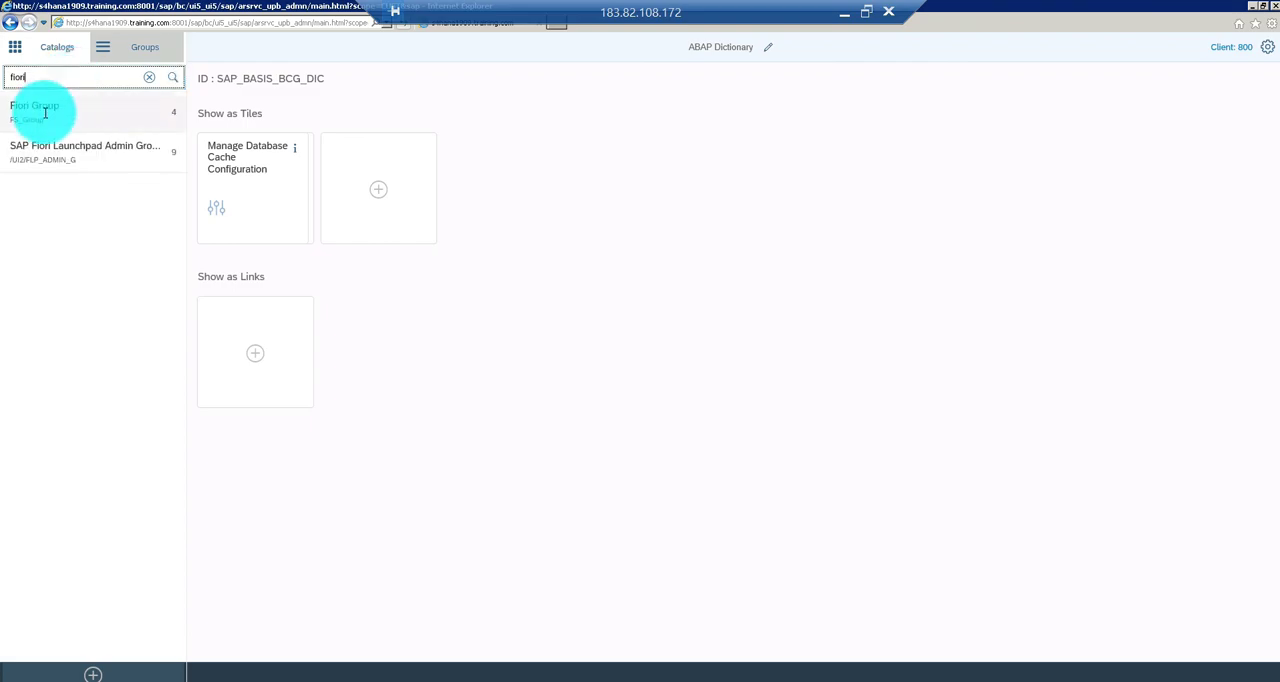
Add the Material Details tile from the Fiori Samples catalog to Fiori Group and return to the group overview
{"action": "left_click", "coordinate": [55, 117]}
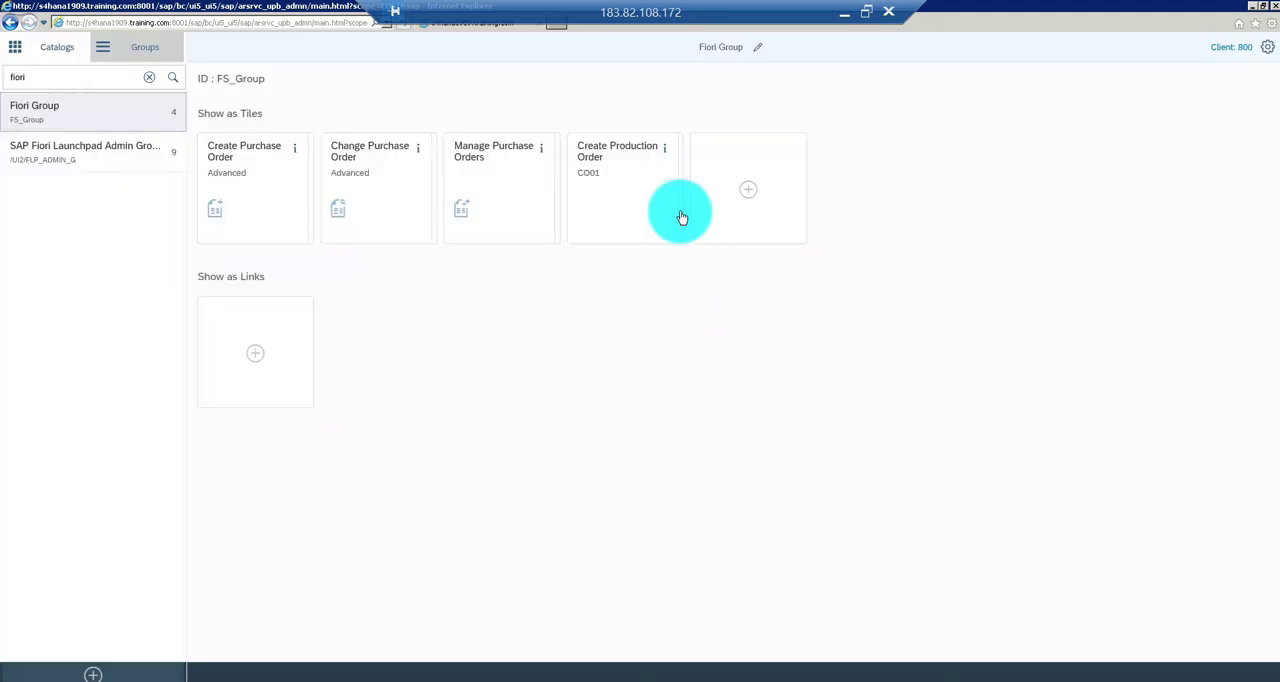
{"action": "left_click", "coordinate": [751, 196]}
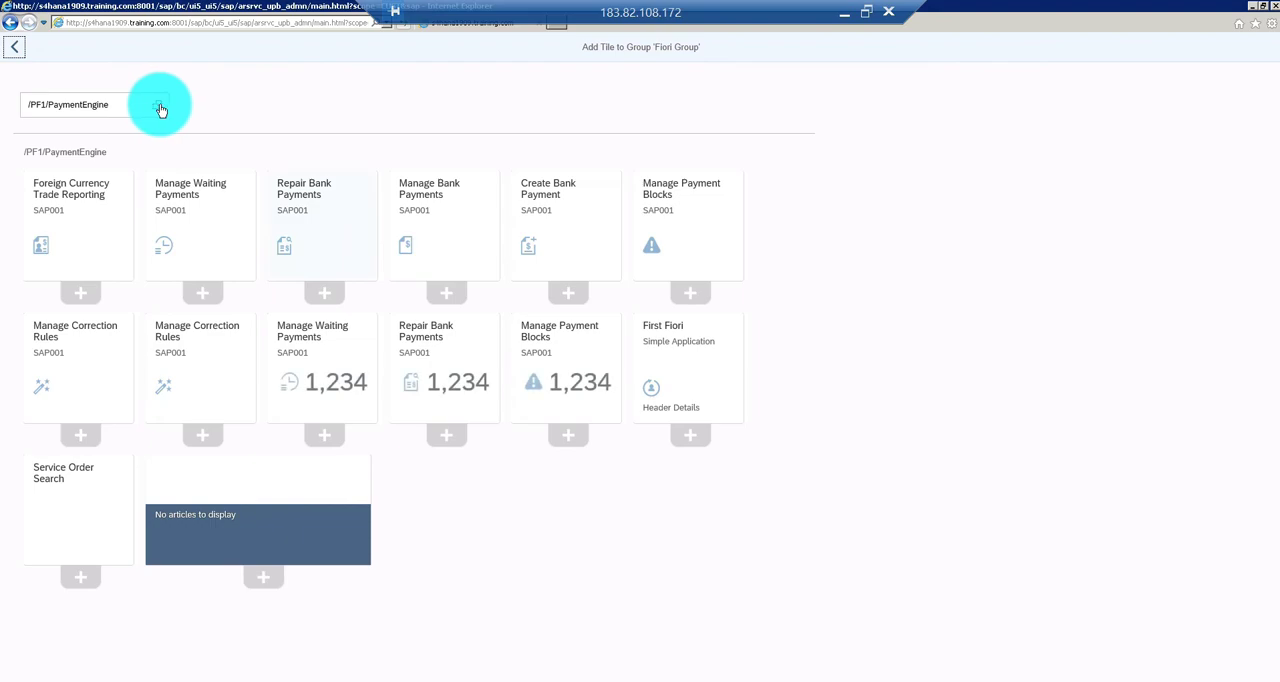
{"action": "left_click", "coordinate": [158, 107]}
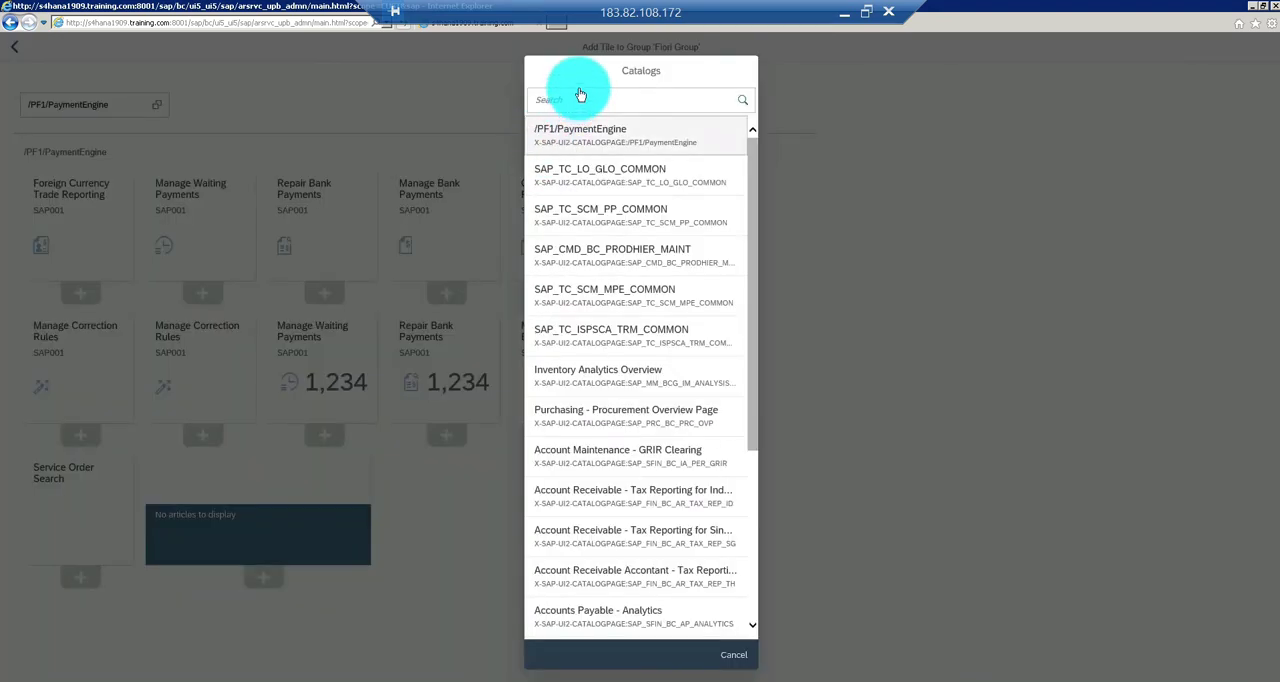
{"action": "left_click", "coordinate": [576, 97]}
{"action": "type", "text": "Fior"}
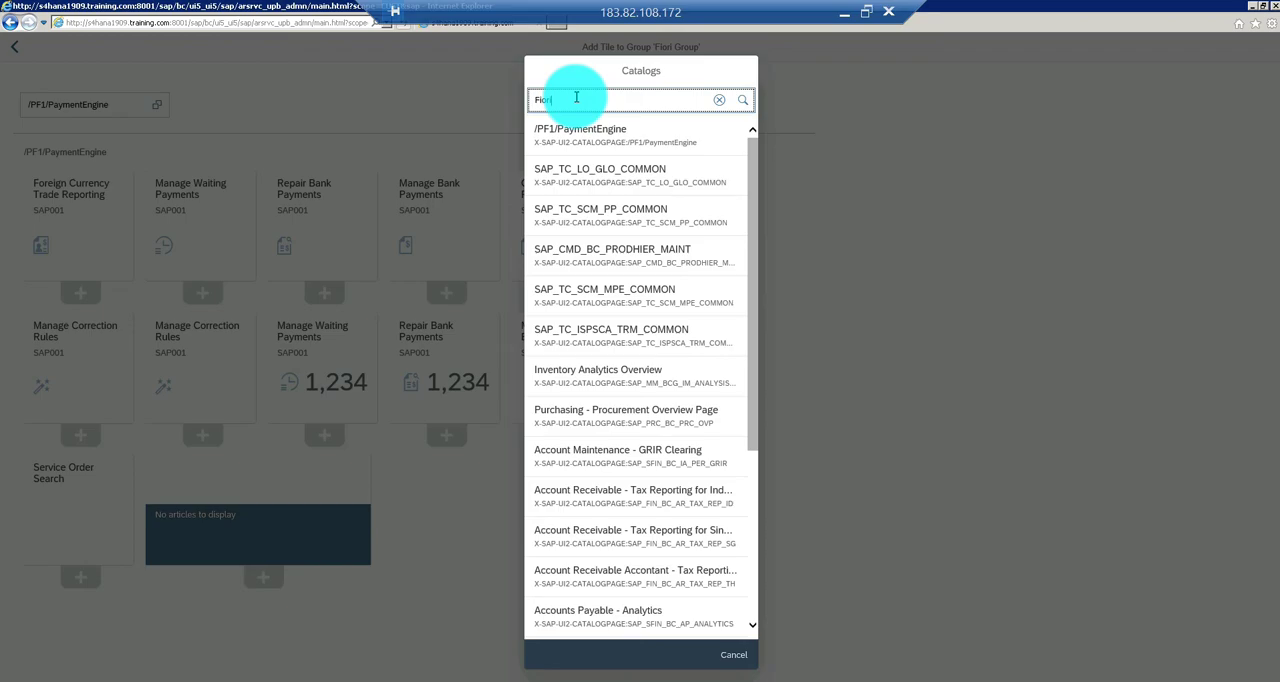
{"action": "type", "text": "i"}
{"action": "left_click", "coordinate": [577, 137]}
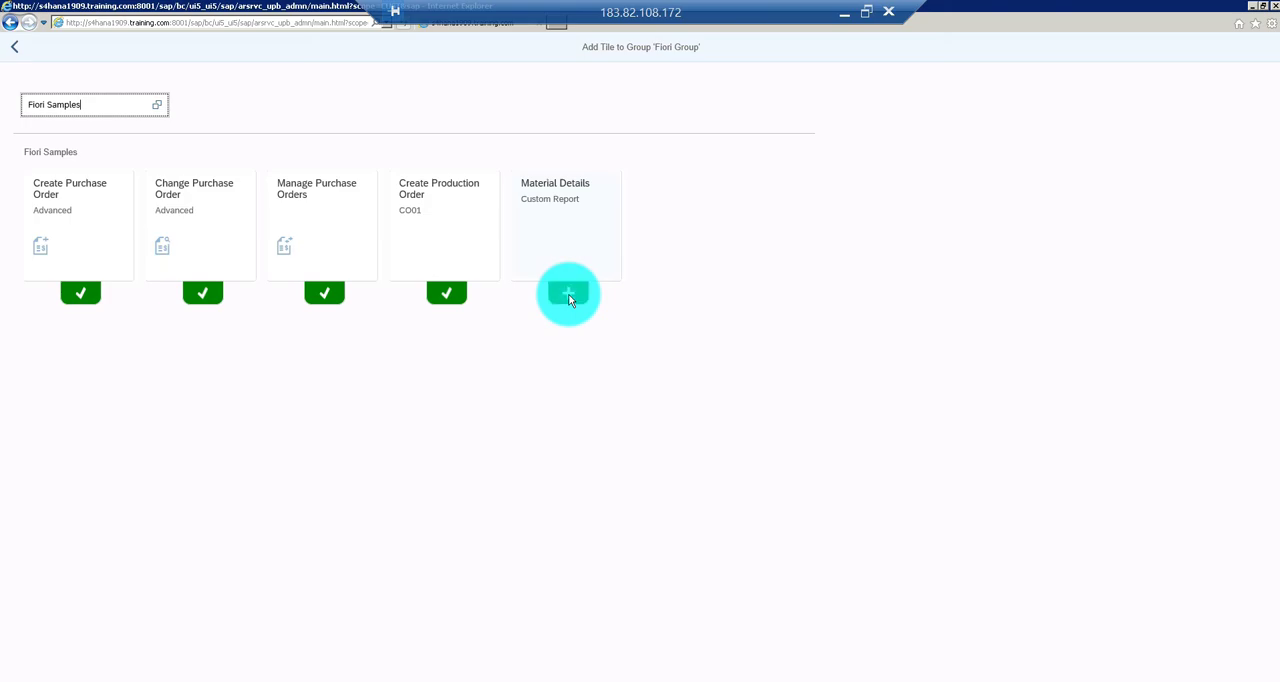
{"action": "left_click", "coordinate": [568, 295]}
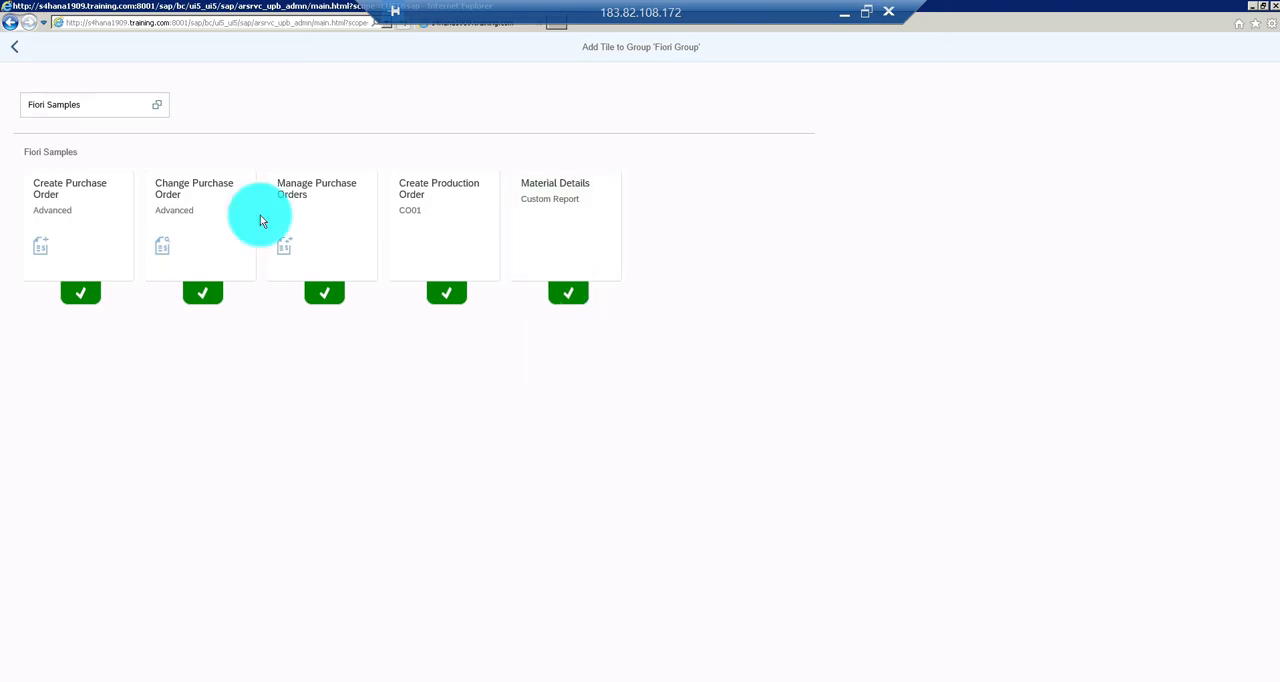
{"action": "left_click", "coordinate": [15, 50]}
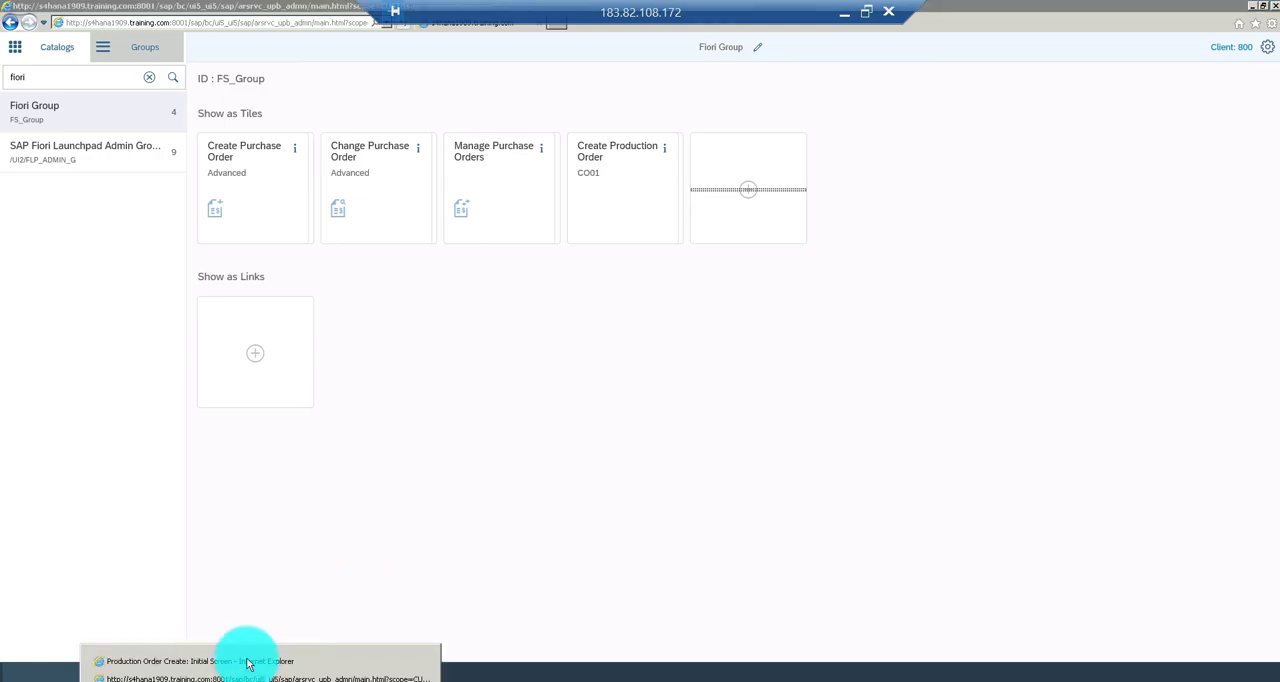
Switch to the launchpad window showing Production Order Create, reload it and go back to its home page, then return to the designer's Fiori Group
{"action": "left_click", "coordinate": [247, 663]}
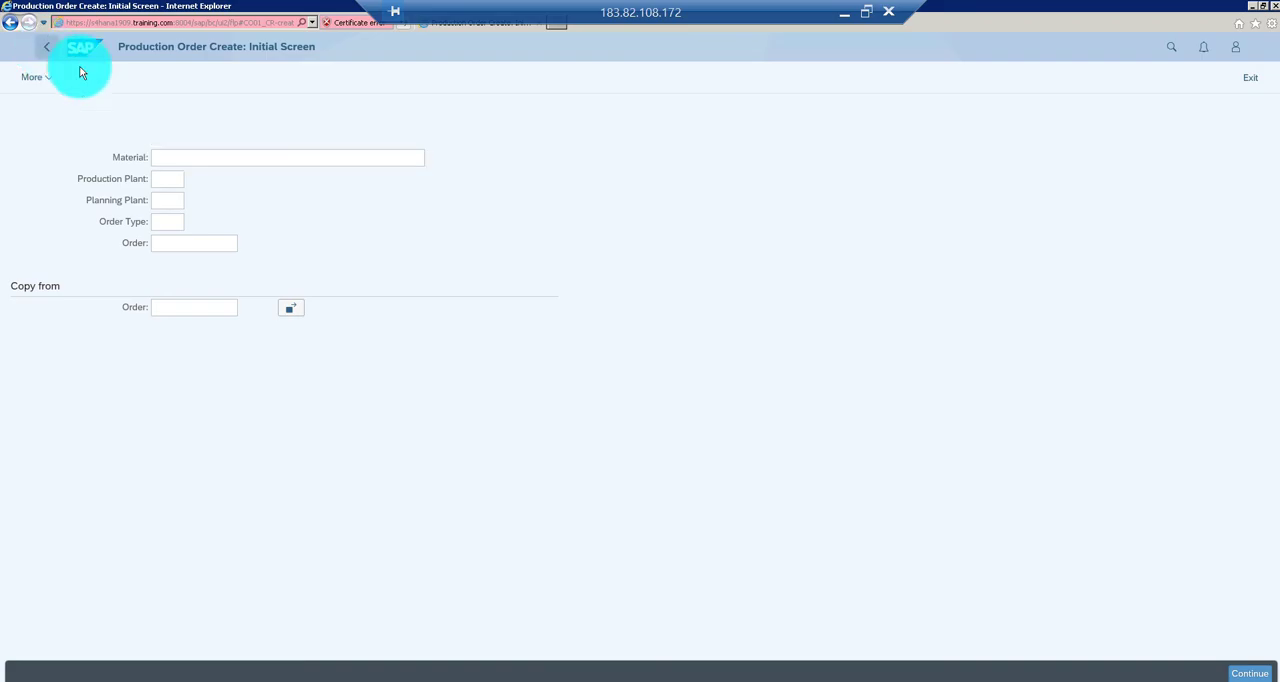
{"action": "left_click", "coordinate": [263, 22]}
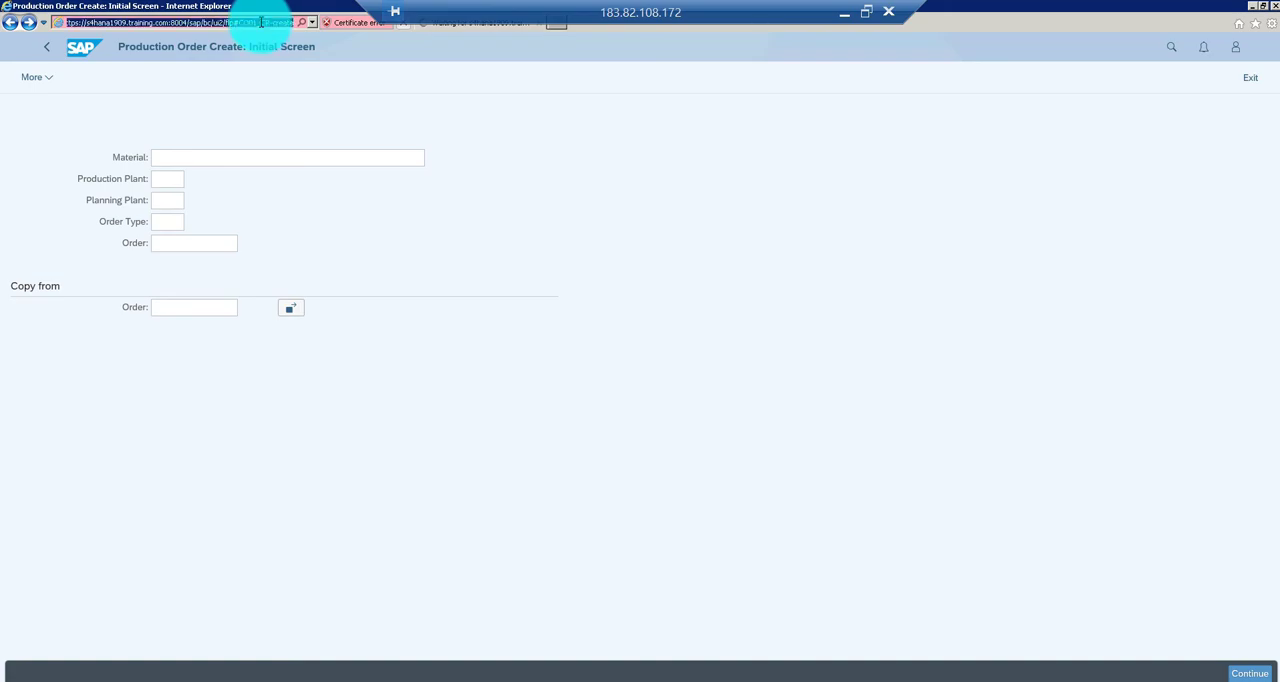
{"action": "left_click", "coordinate": [50, 49]}
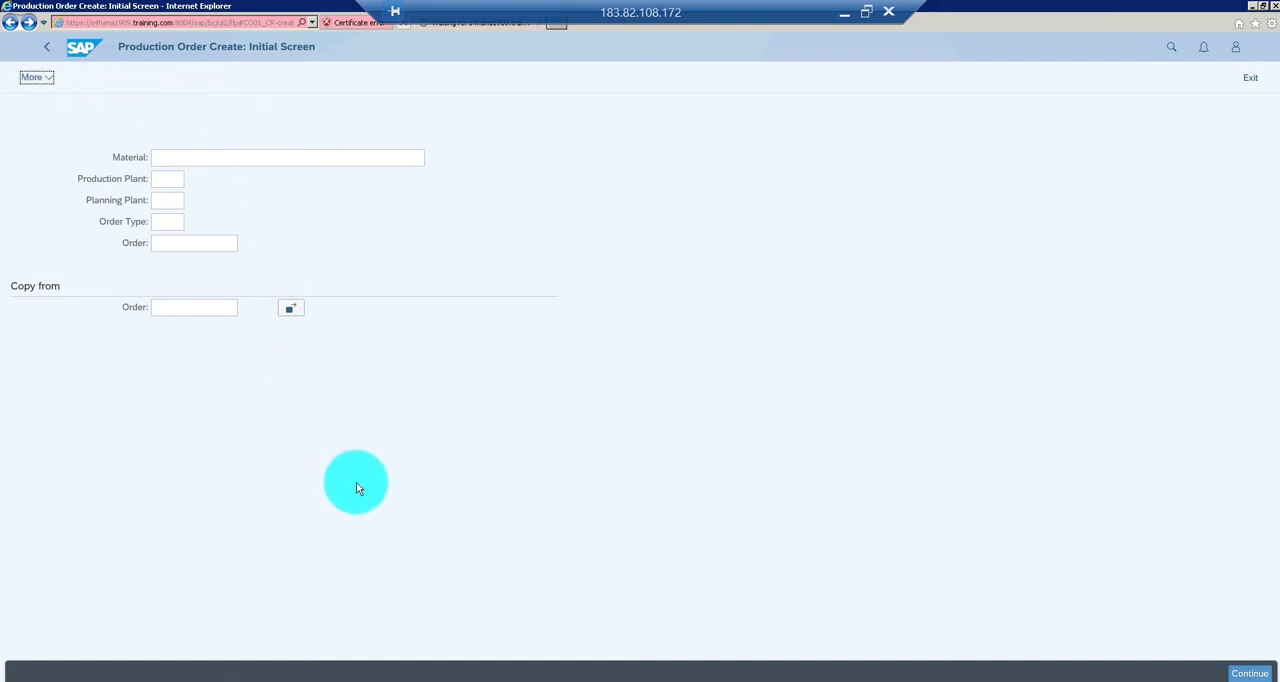
{"action": "key", "text": "alt+Tab"}
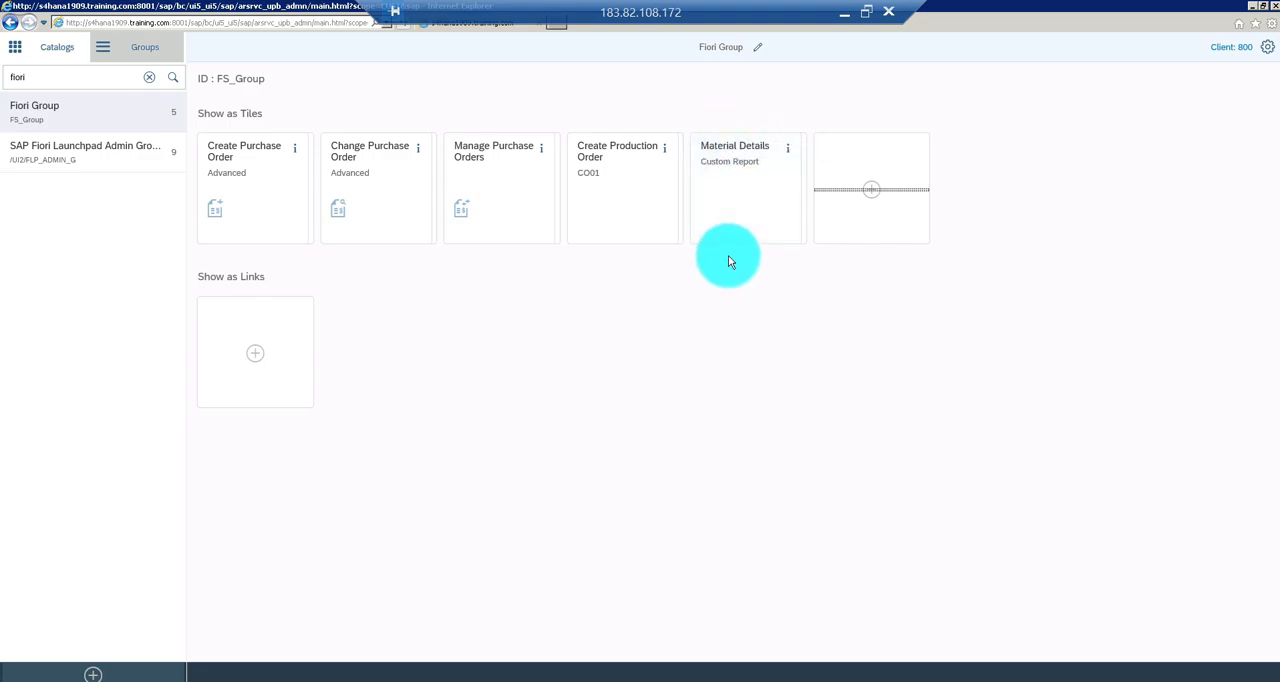
Switch to the Fiori launchpad home page, launch Material Details from Fiori Group and execute the report with R1 selected and no material range
{"action": "key", "text": "alt+Tab"}
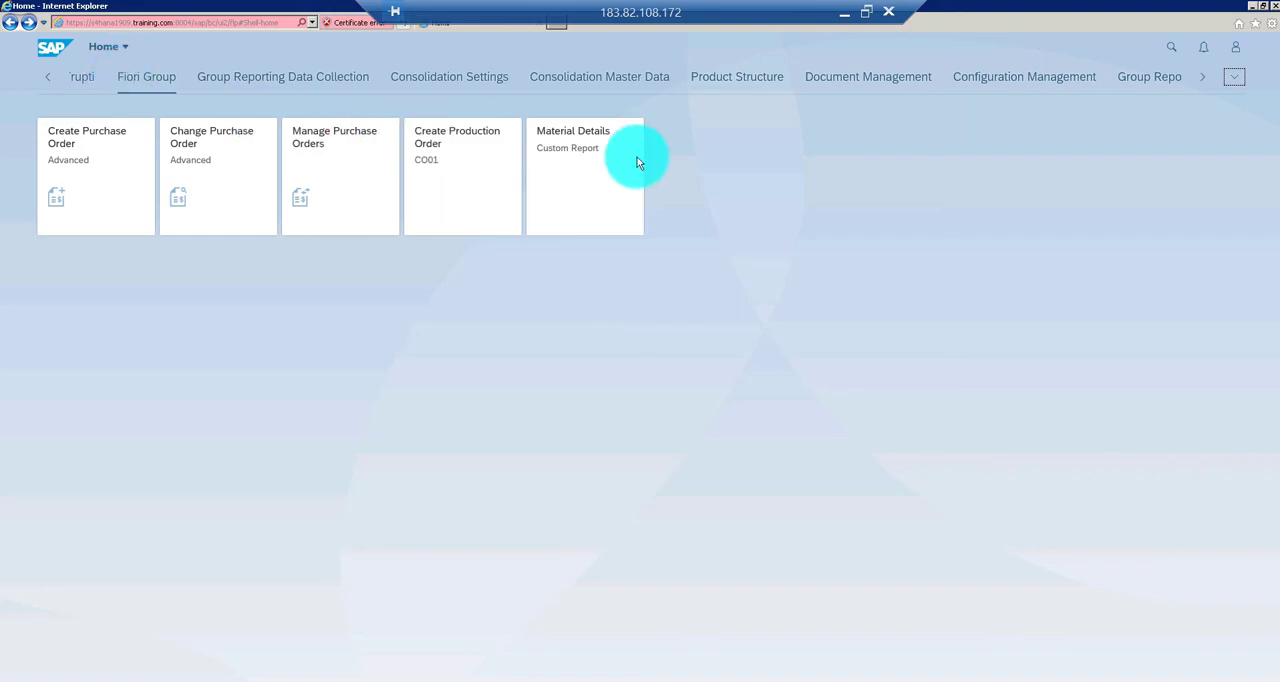
{"action": "left_click", "coordinate": [578, 166]}
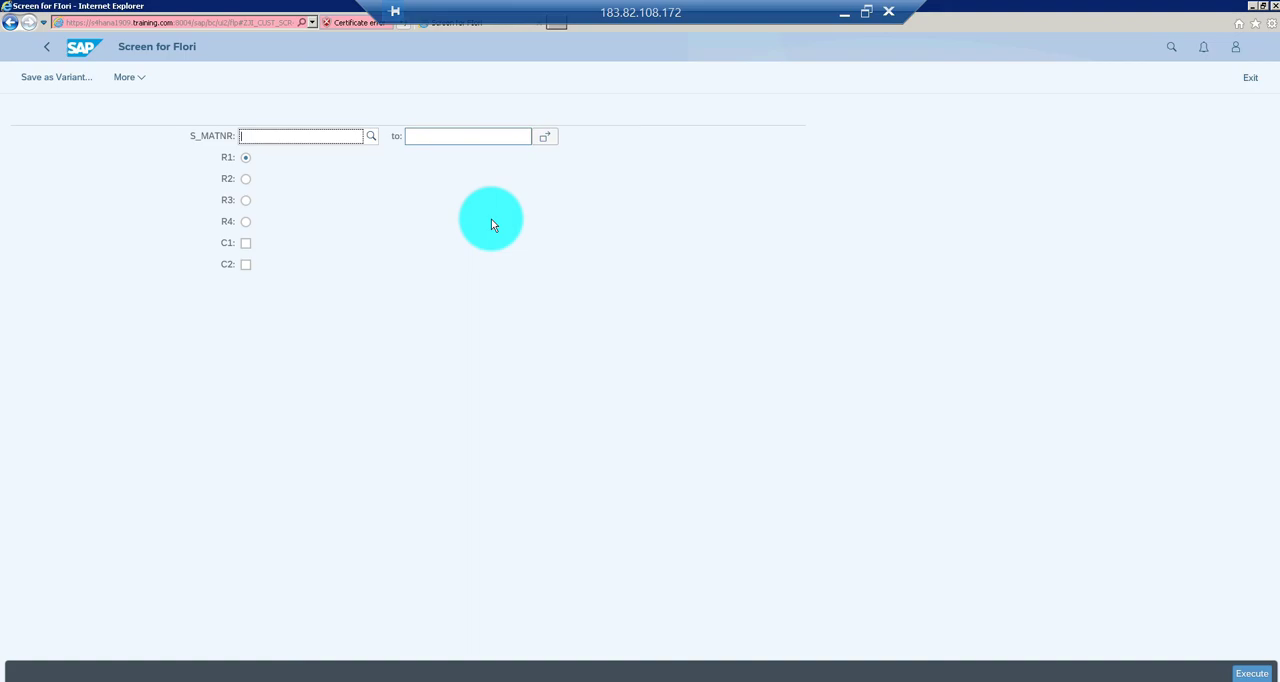
{"action": "left_click", "coordinate": [1251, 674]}
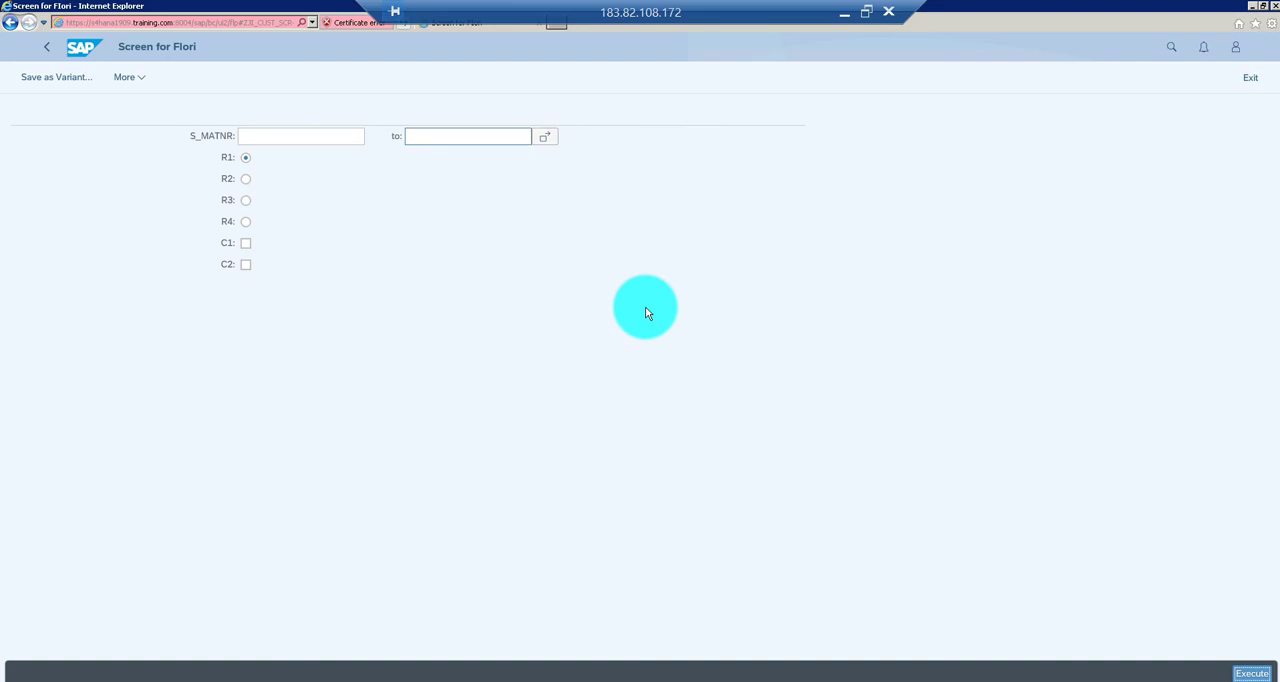